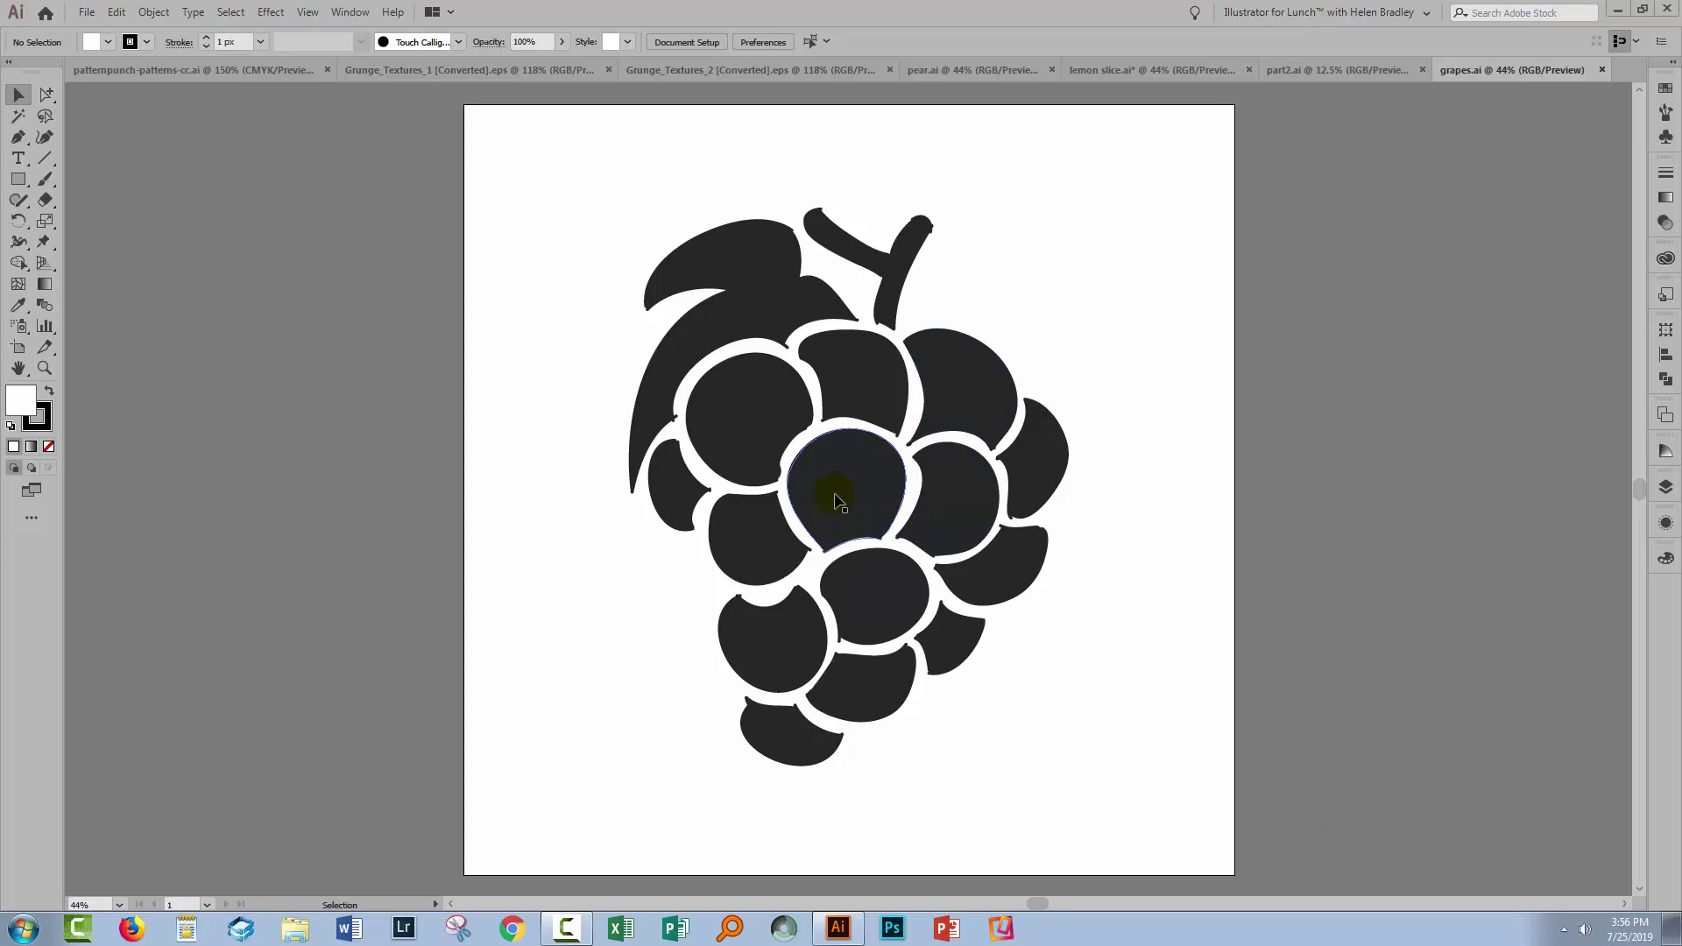
Expand Layer 1 and its group, and move the stem and leaf paths out of the group to sit below it
click(1668, 490)
click(1317, 508)
click(1335, 540)
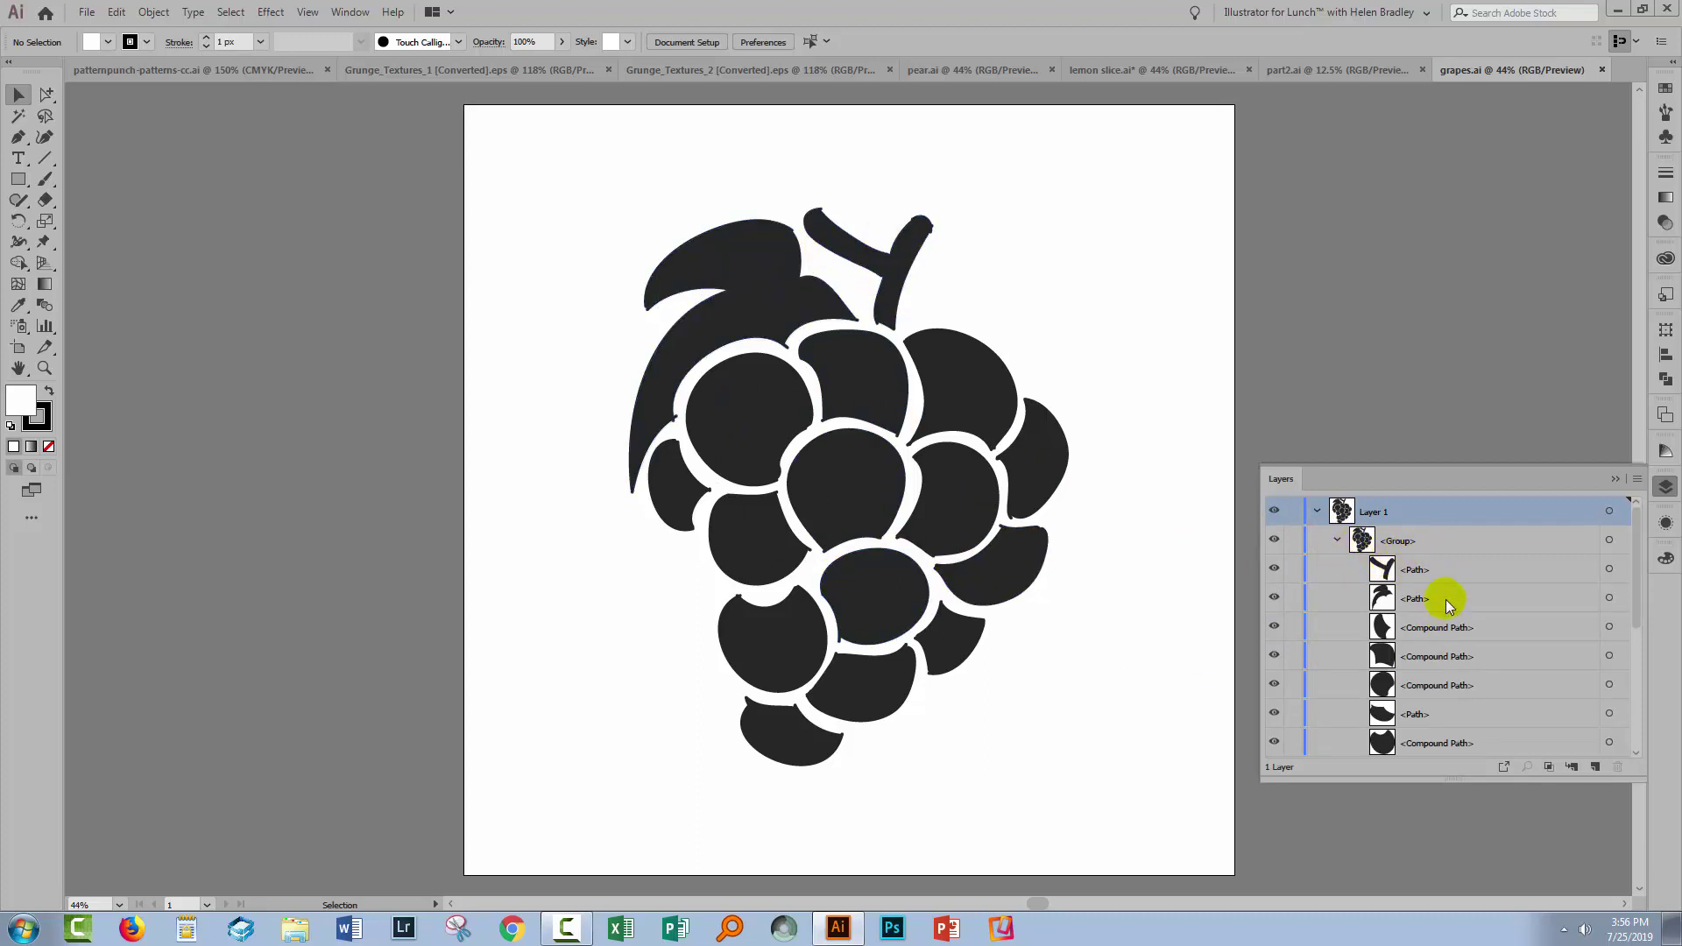
drag(1432, 568, 1437, 531)
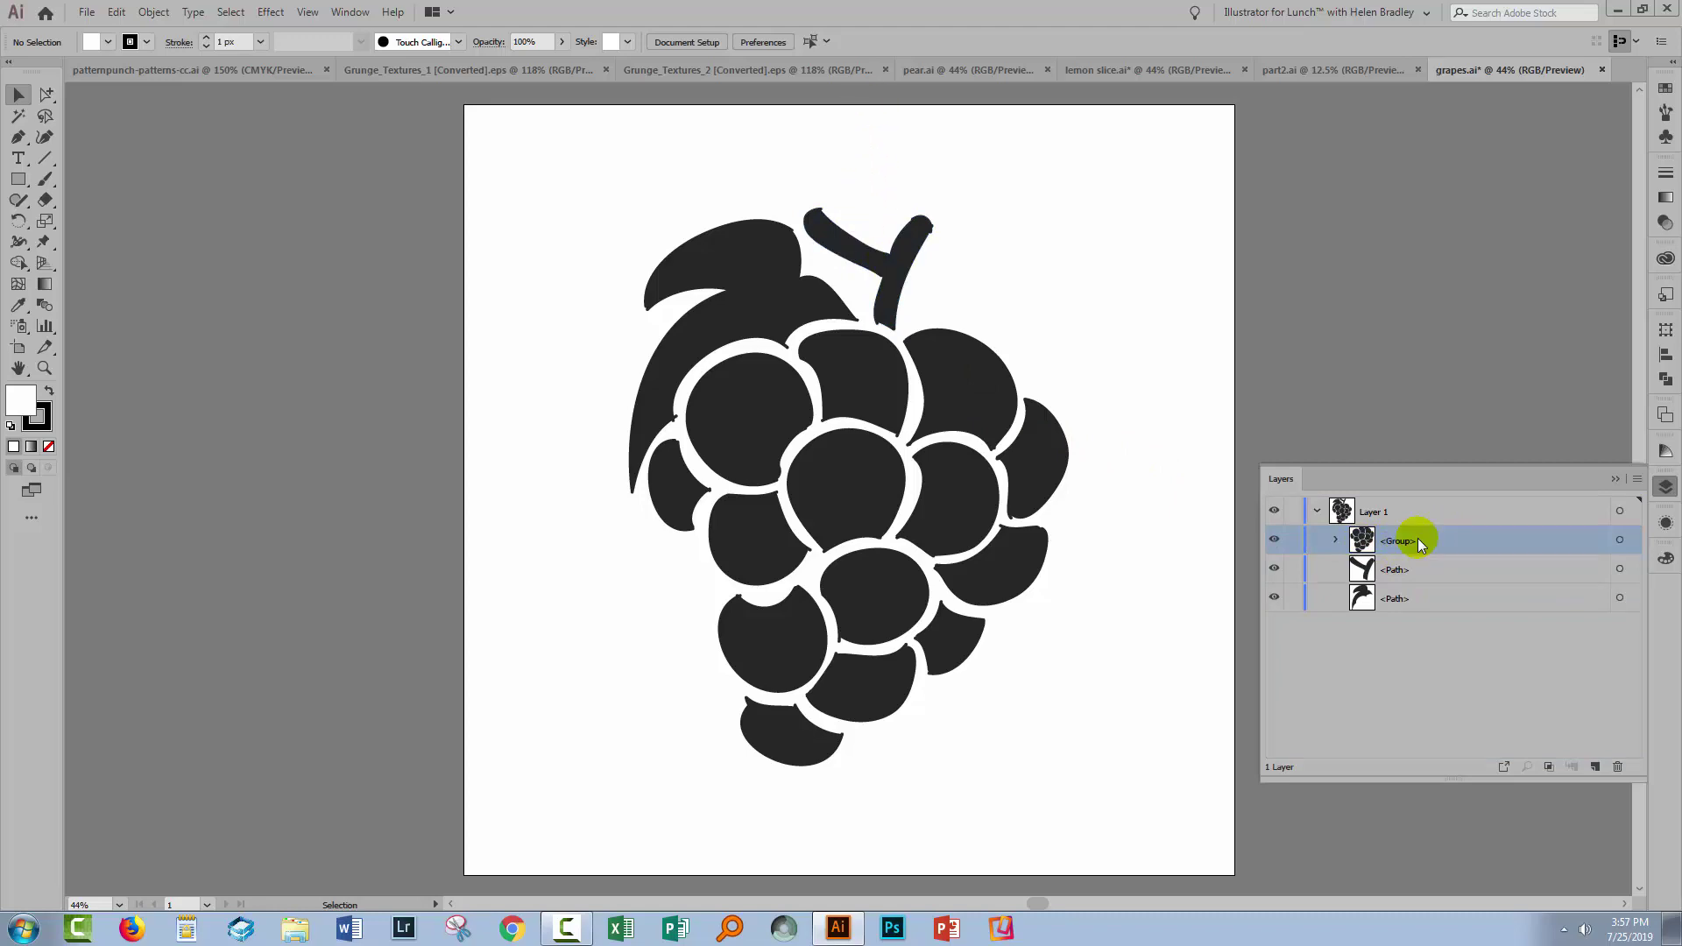
Copy the fine speckled texture, third in the top row, from the Grunge_Textures_2 document
click(717, 69)
click(225, 386)
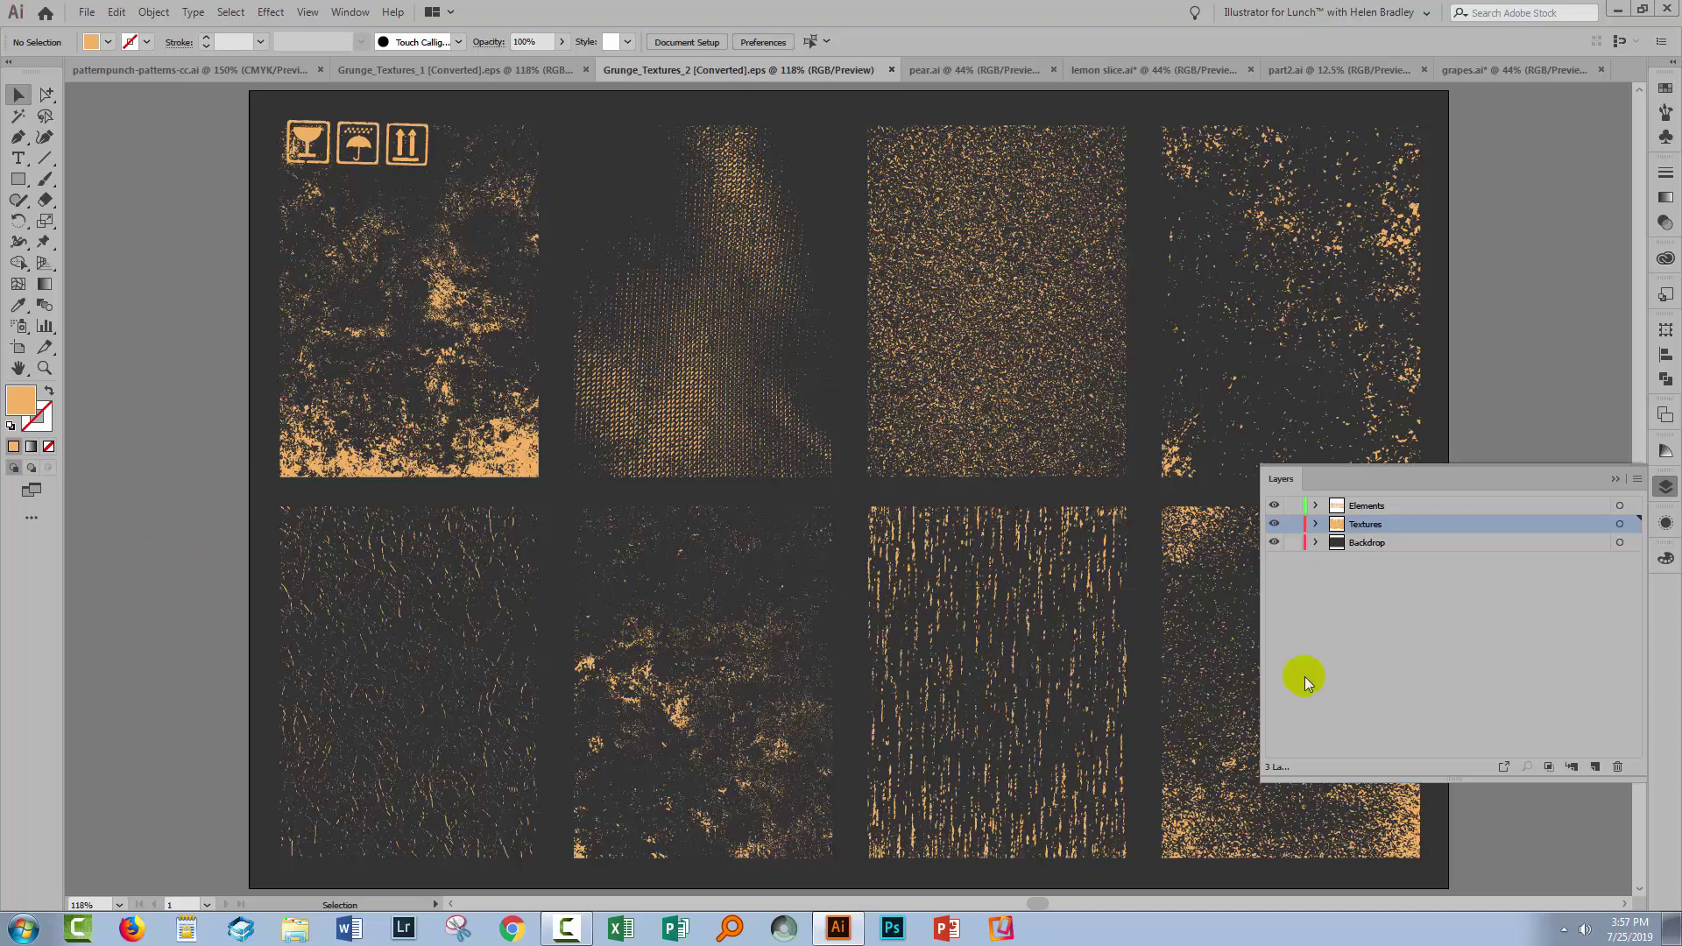
drag(1257, 669, 1451, 668)
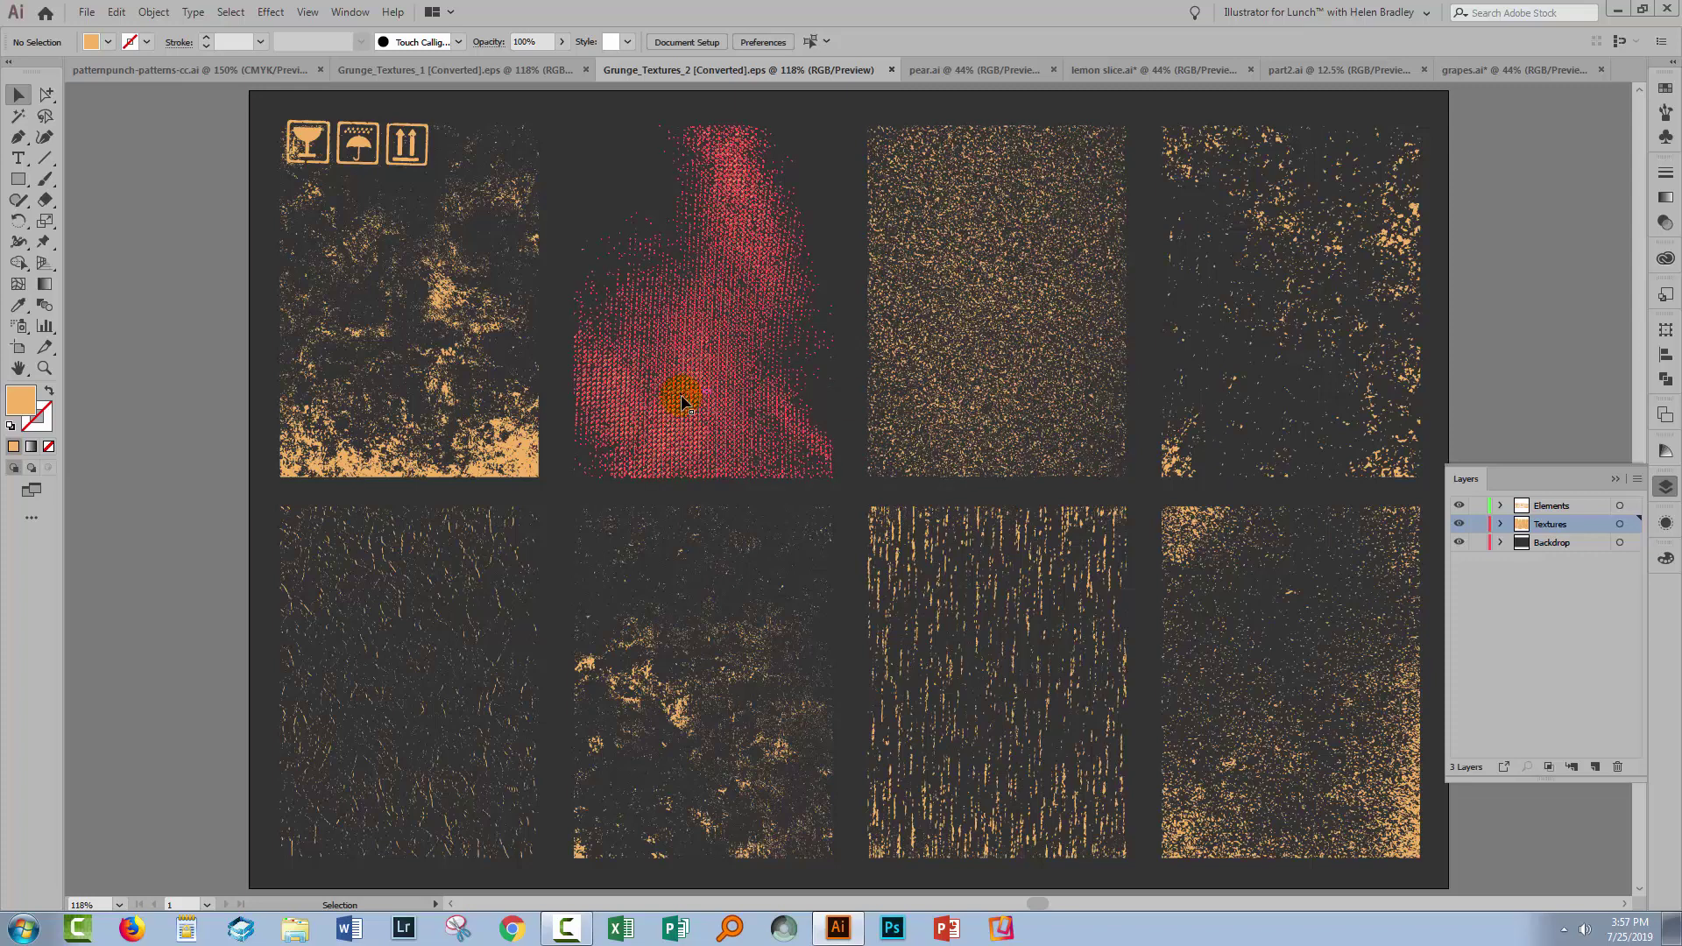
click(976, 277)
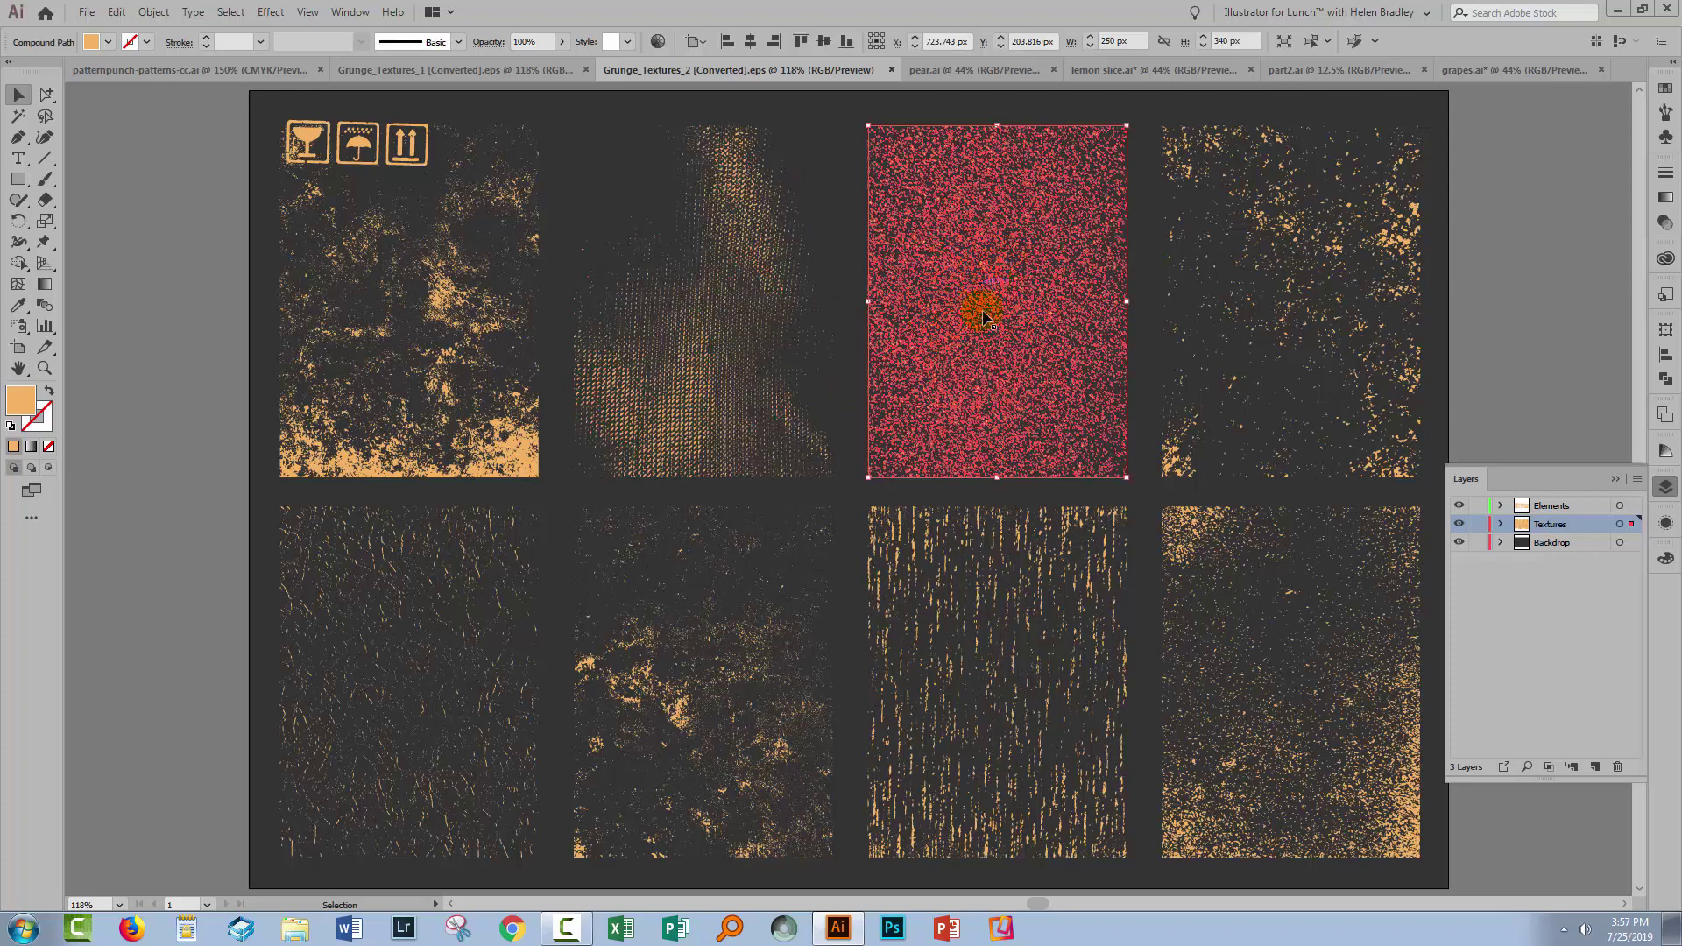
click(117, 12)
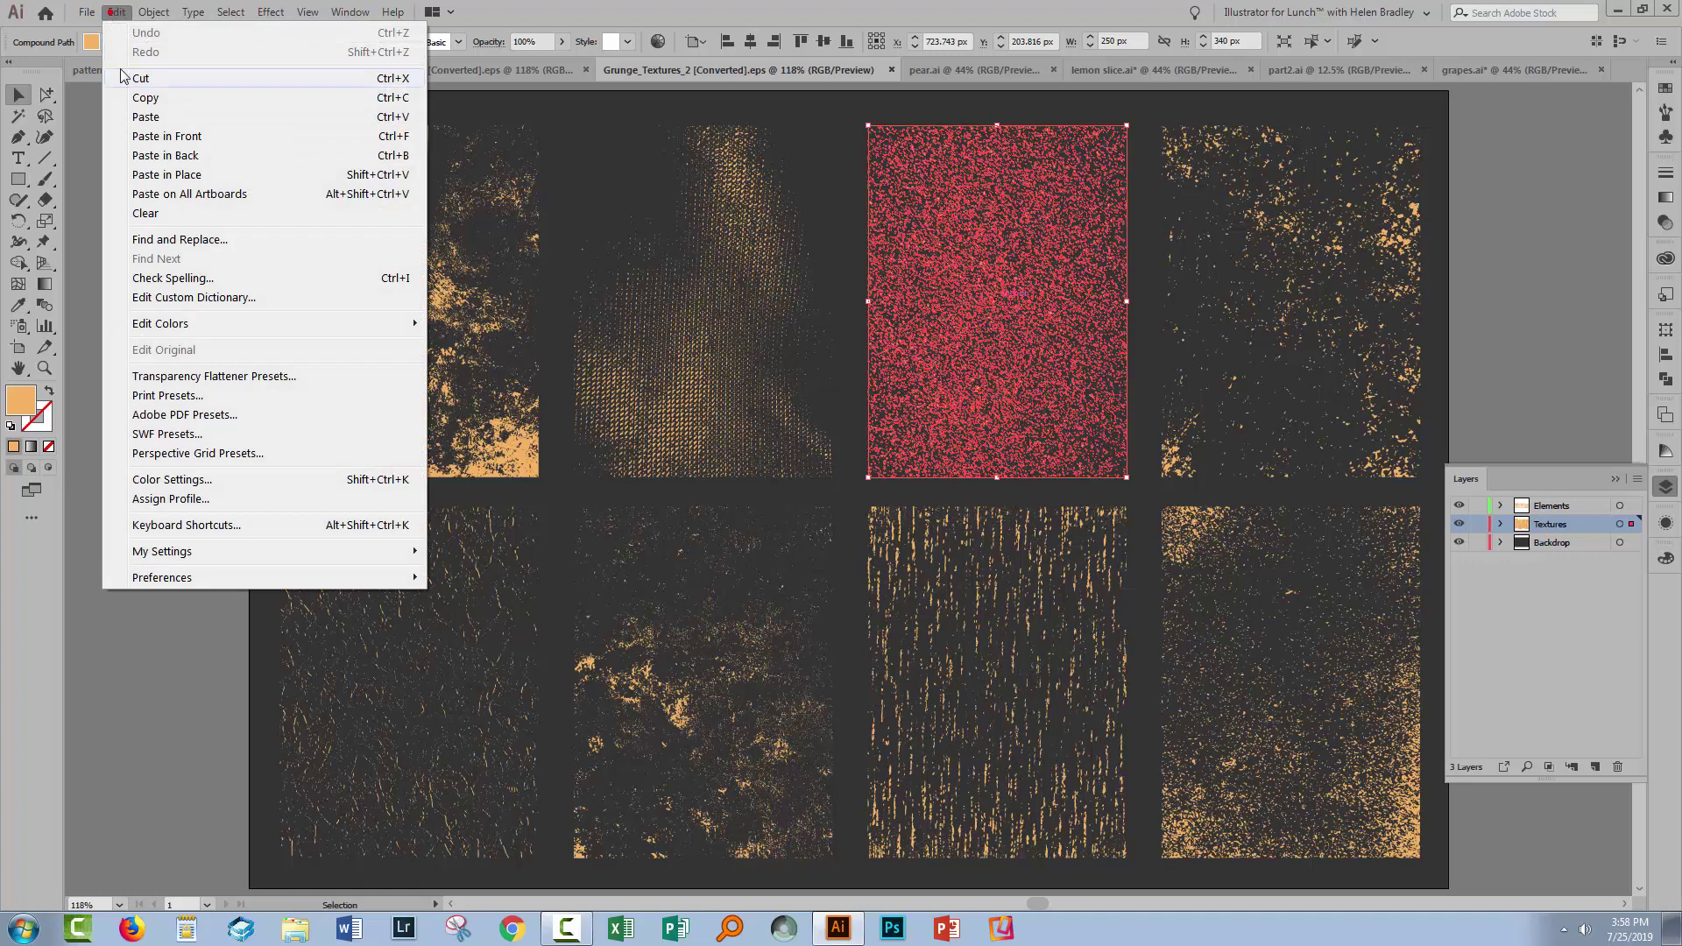
click(412, 100)
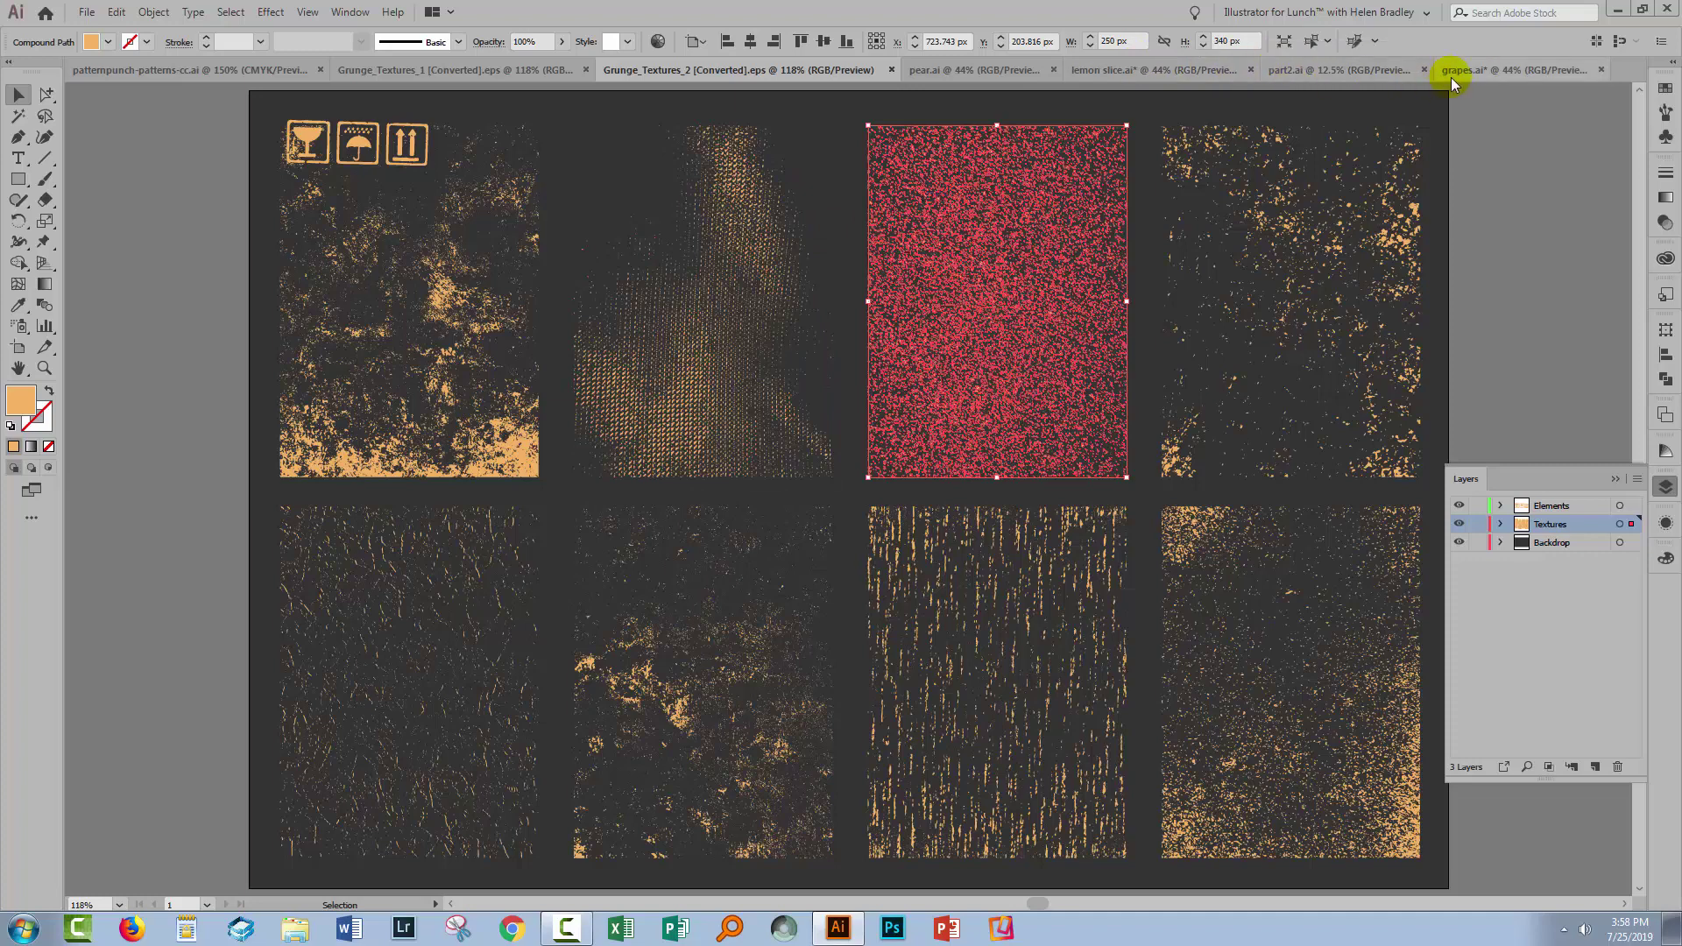
Paste the texture into grapes.ai and enlarge it from its centre to about 1195 × 1626 px, covering the whole bunch
click(1475, 70)
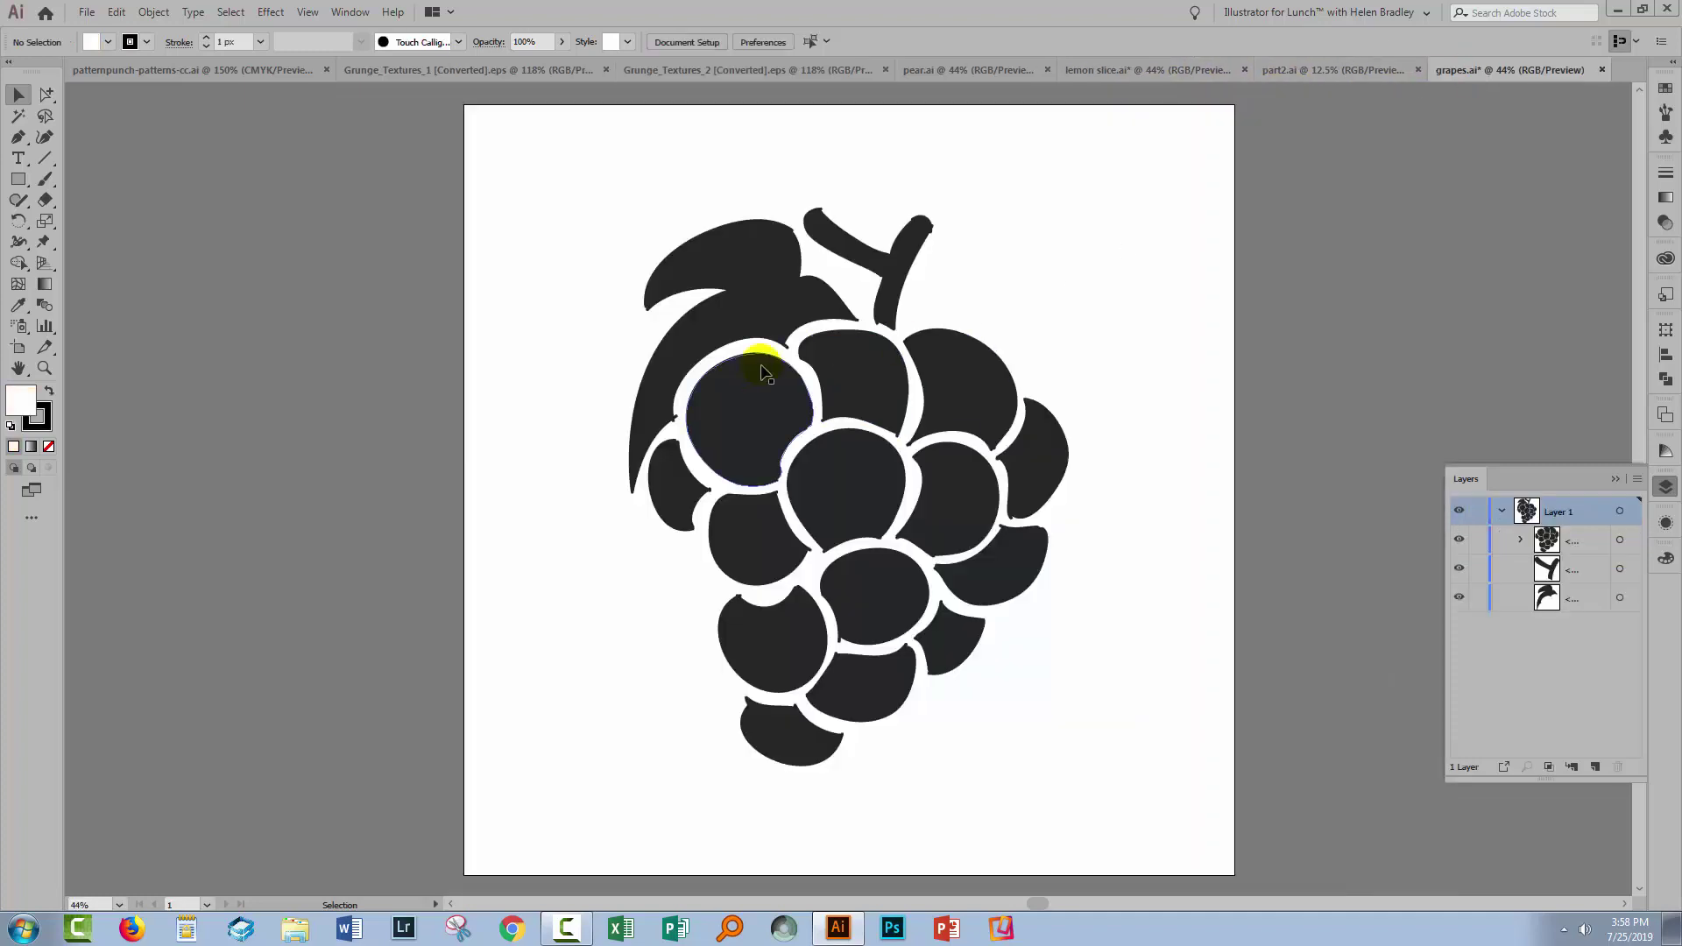
click(117, 13)
click(140, 117)
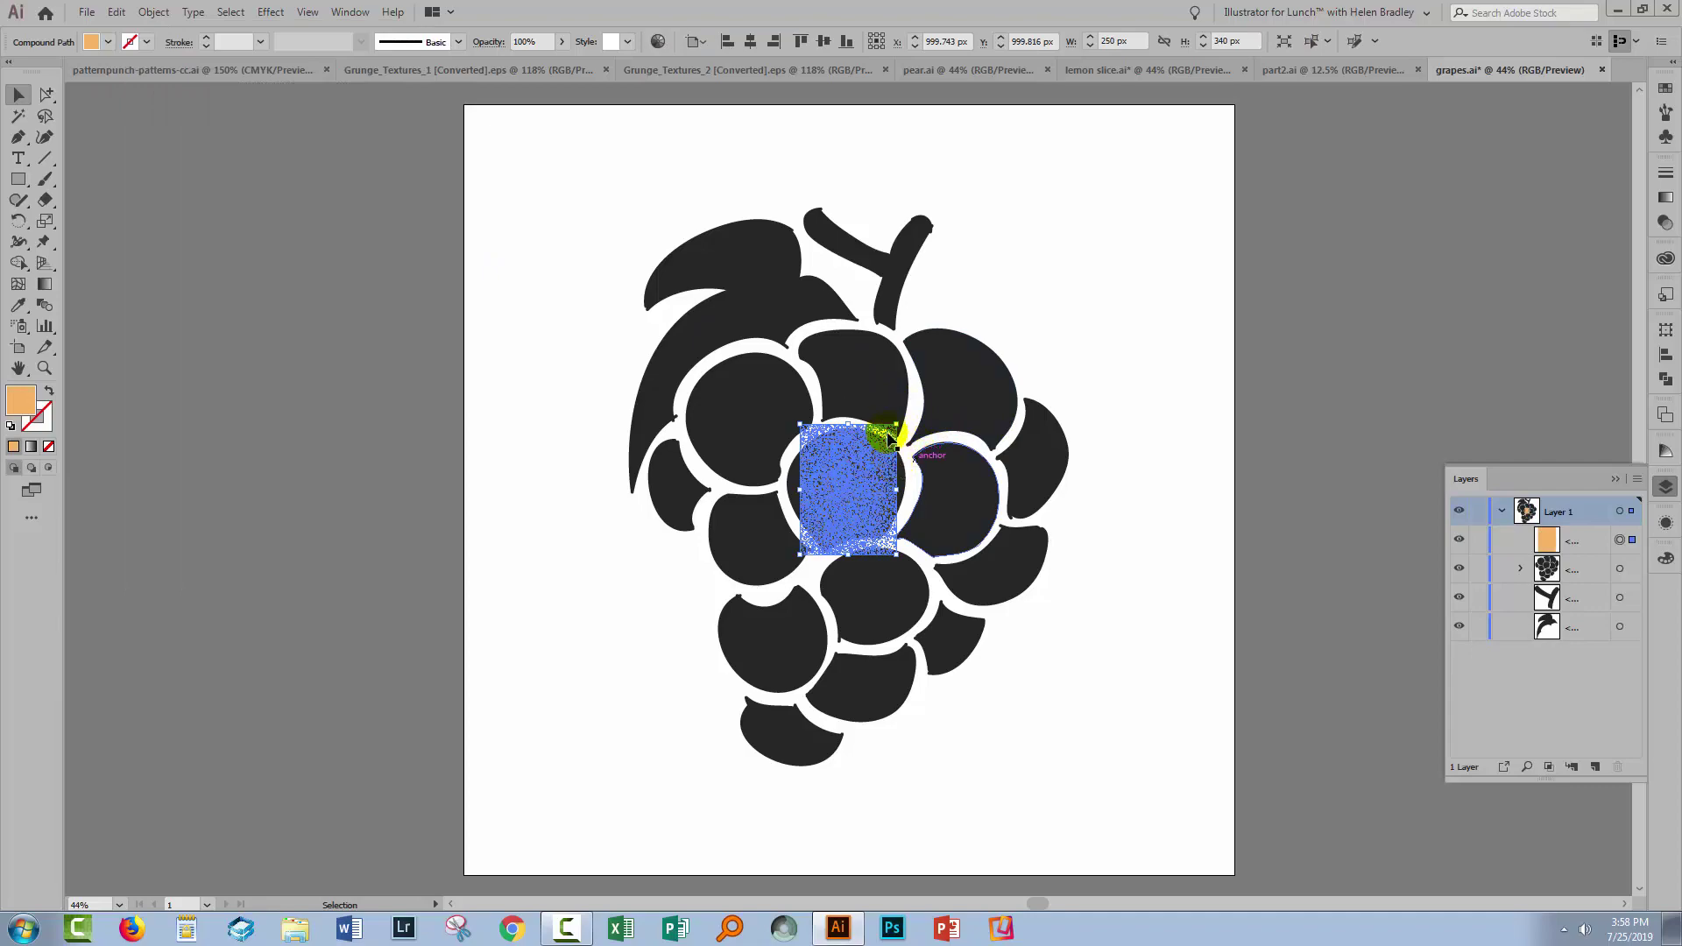
drag(897, 425, 1089, 177)
click(566, 607)
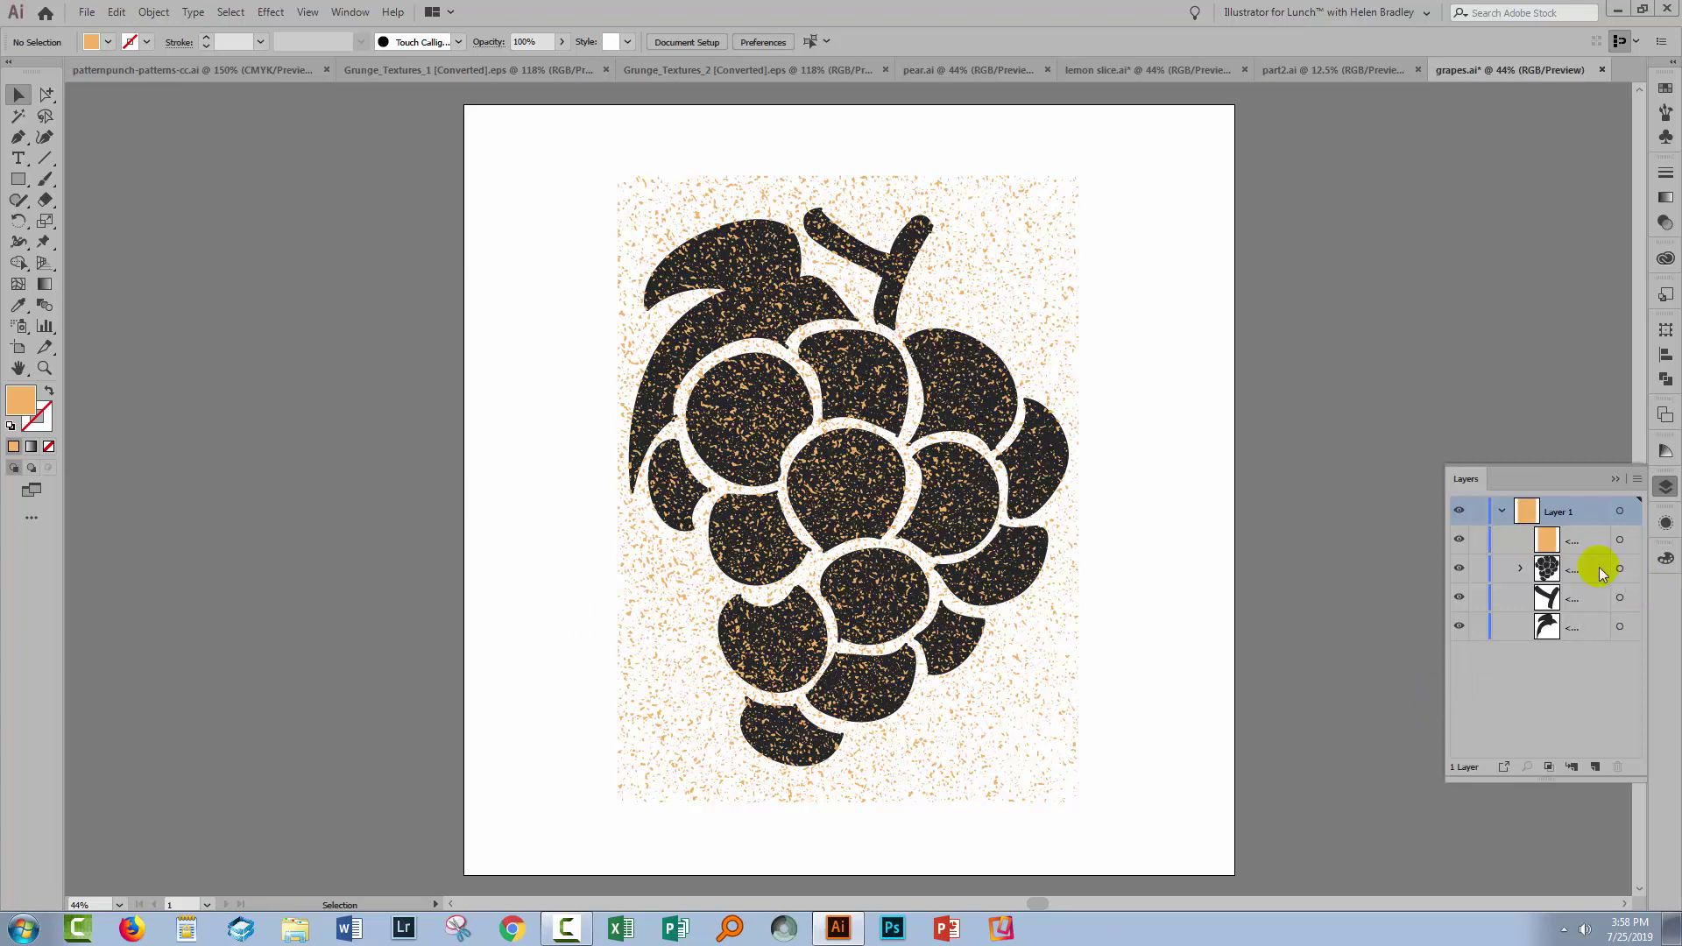
Duplicate the grapes group and move the copy above the texture's compound path in Layer 1
drag(1444, 674, 1376, 675)
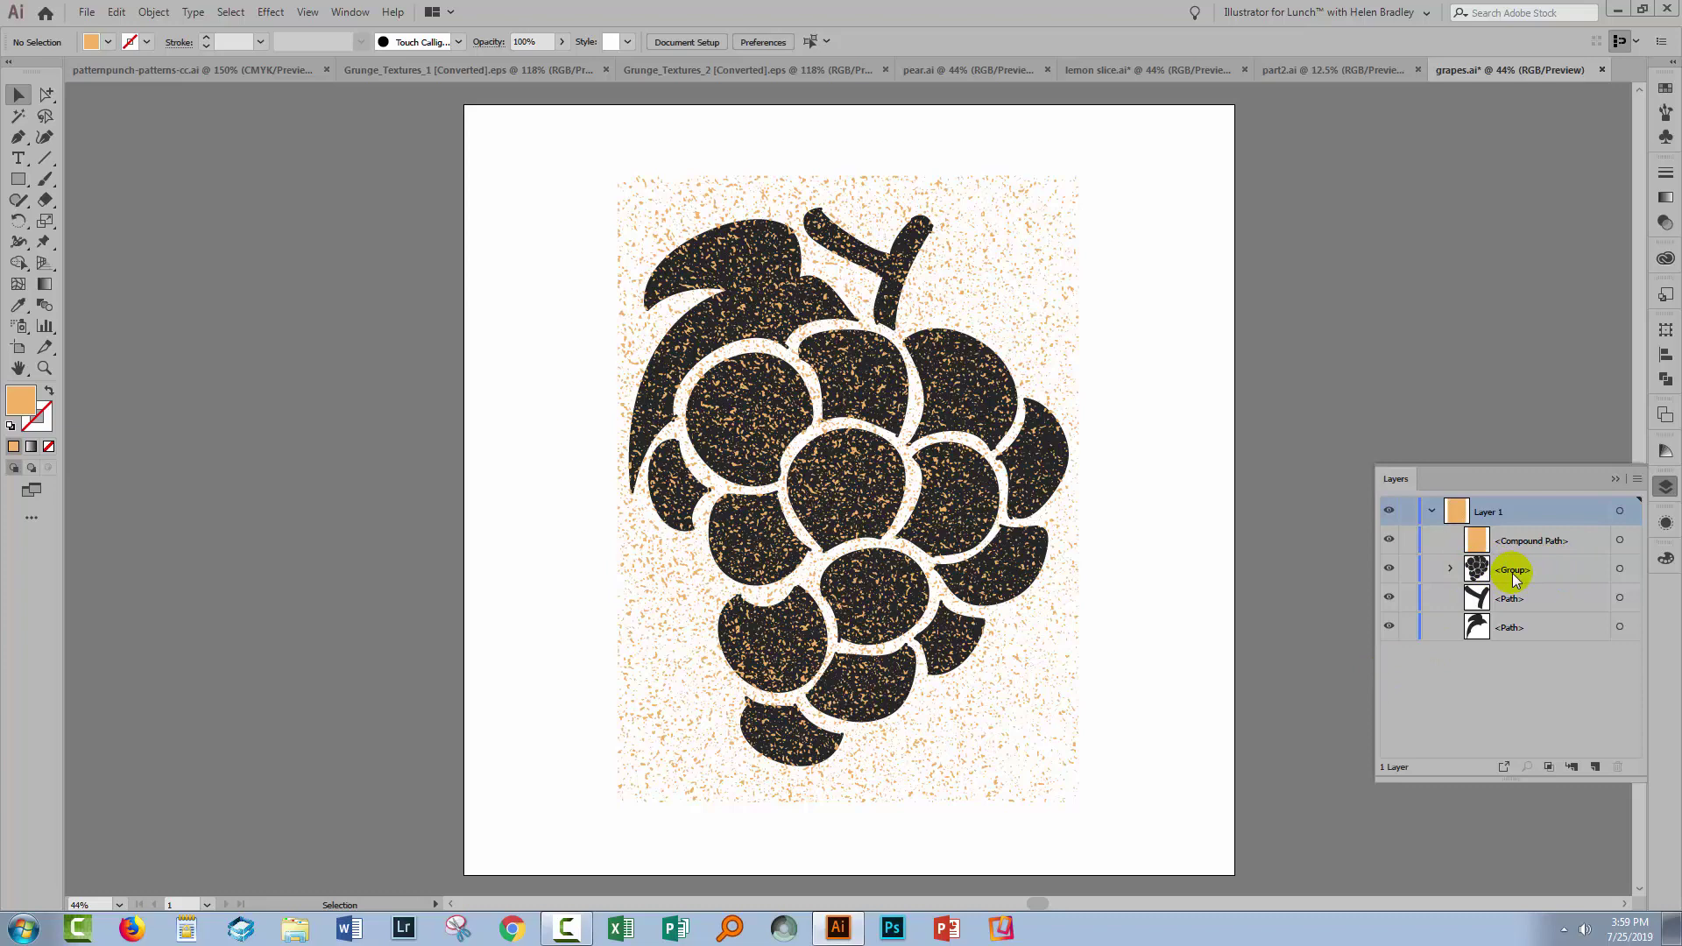
drag(1551, 566, 1597, 762)
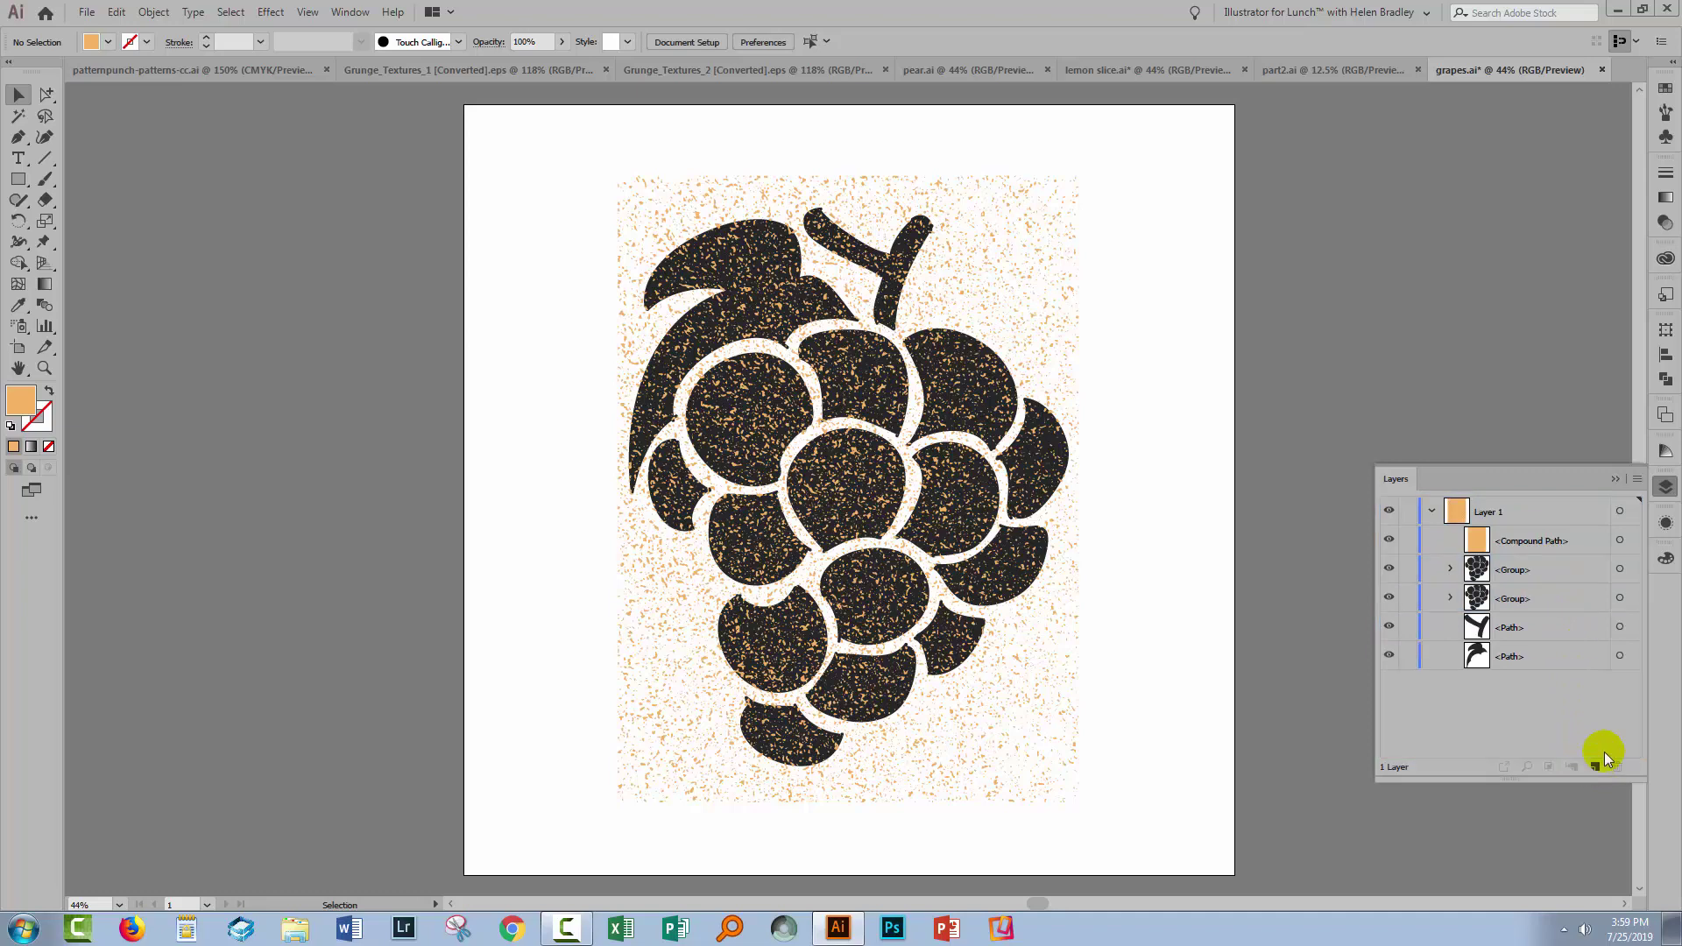
drag(1522, 574, 1483, 548)
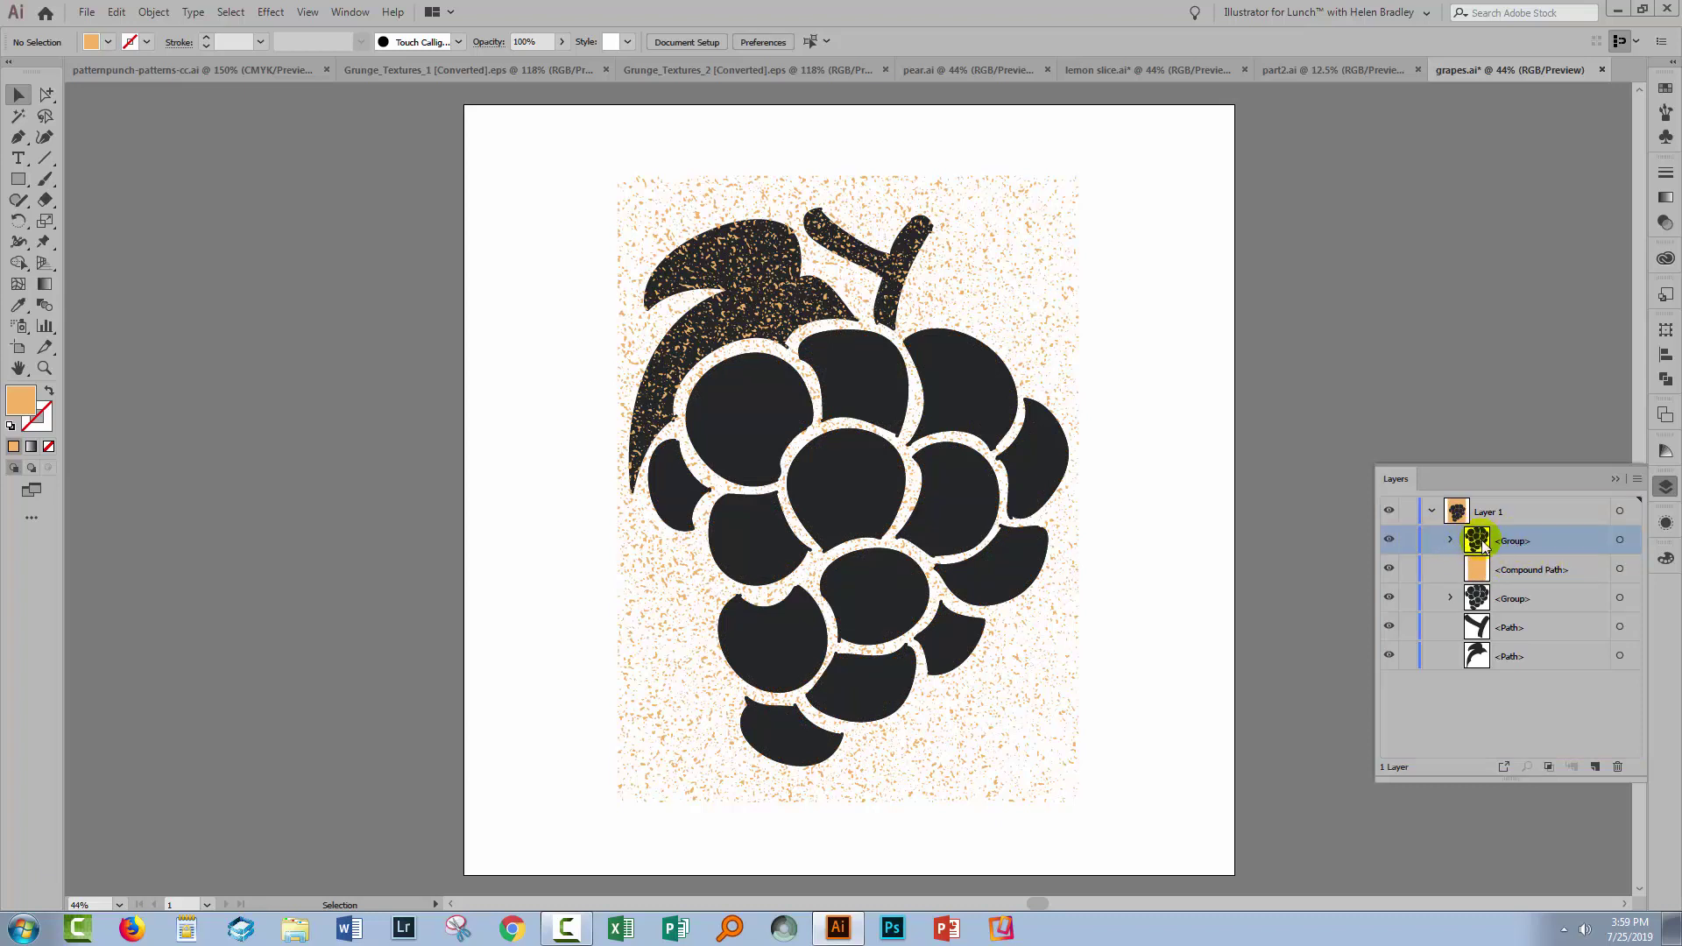
Turn the topmost copy of the grapes group into a compound path
click(1618, 540)
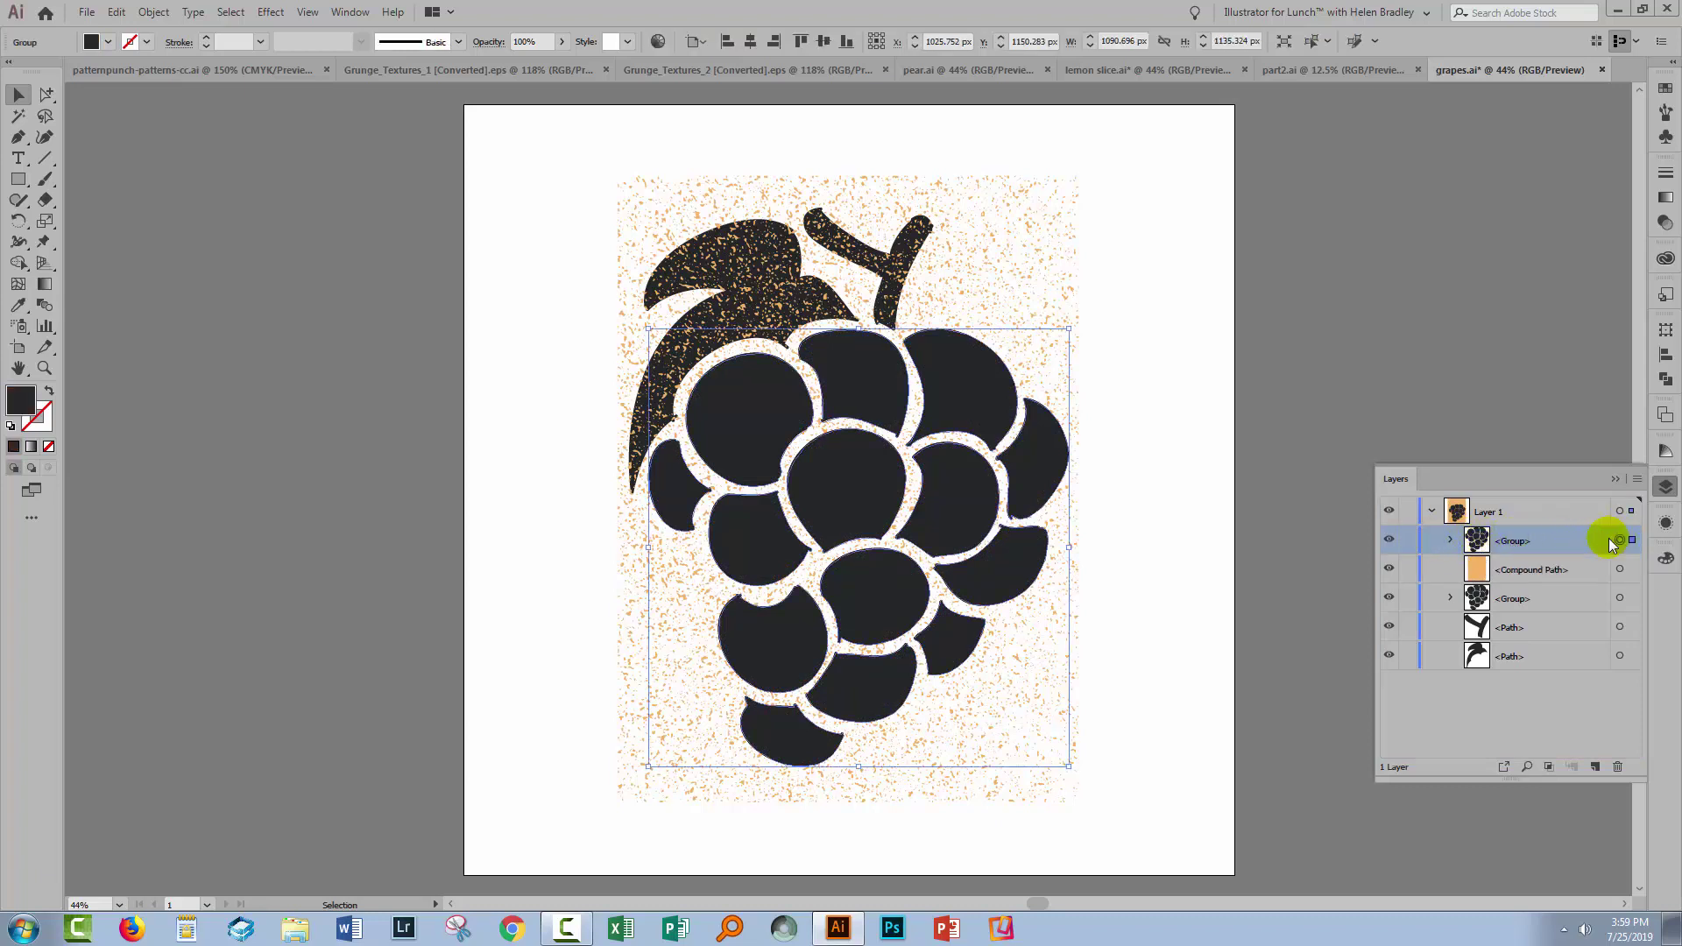
click(151, 13)
mouse_move(297, 626)
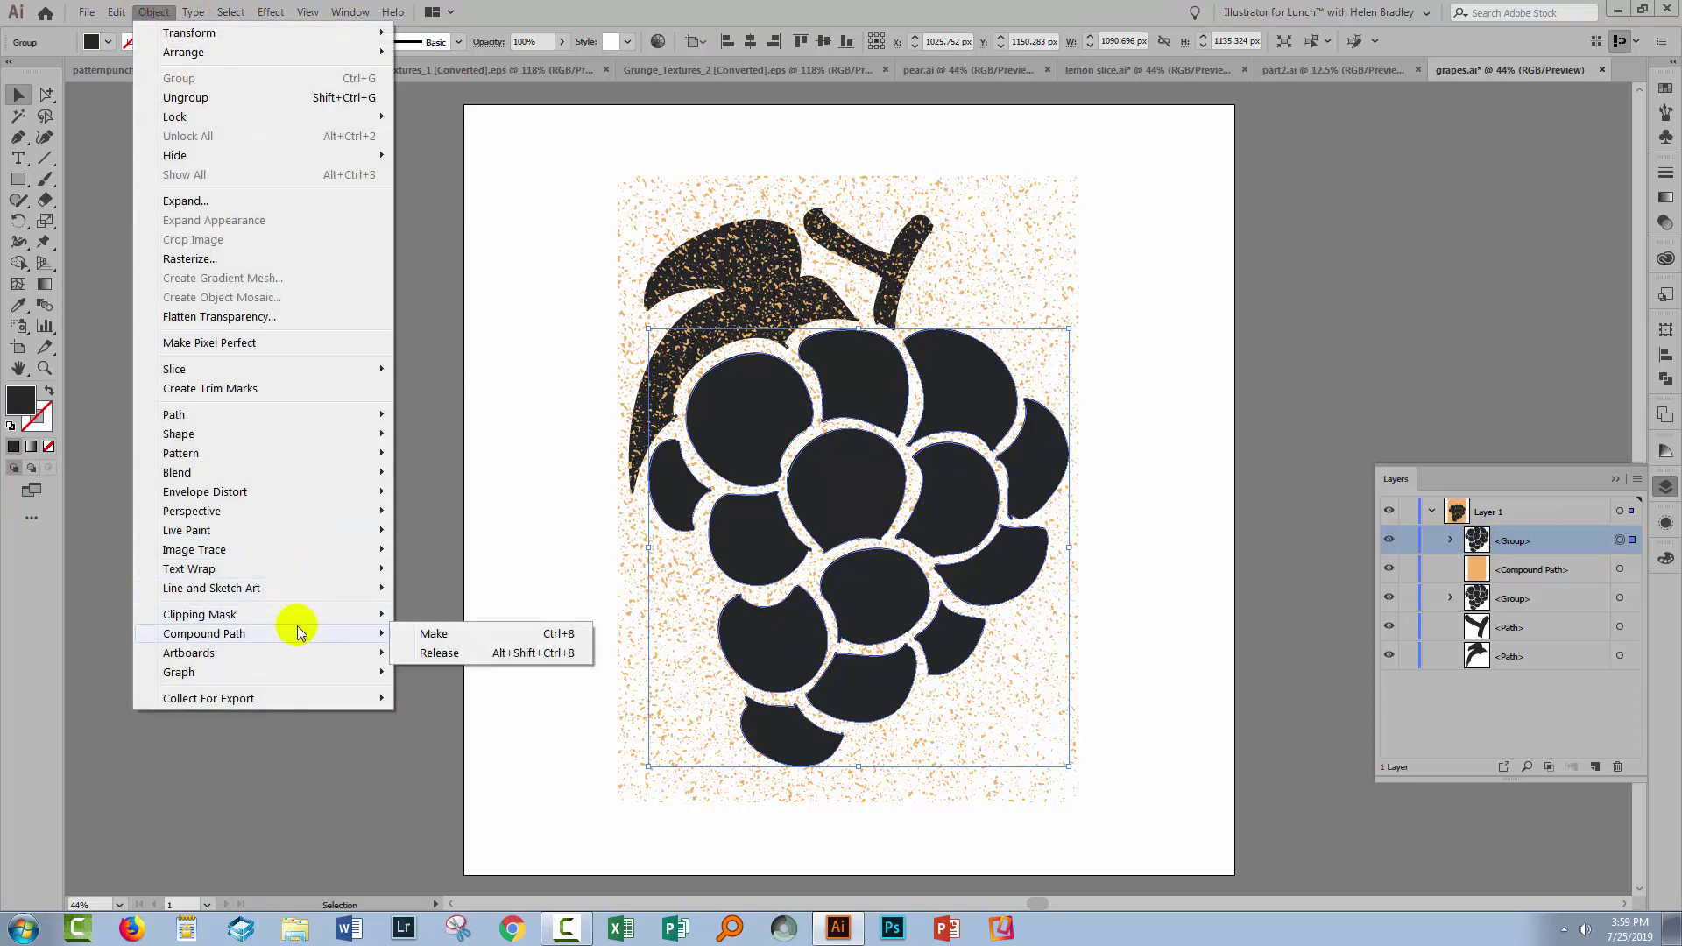
click(429, 632)
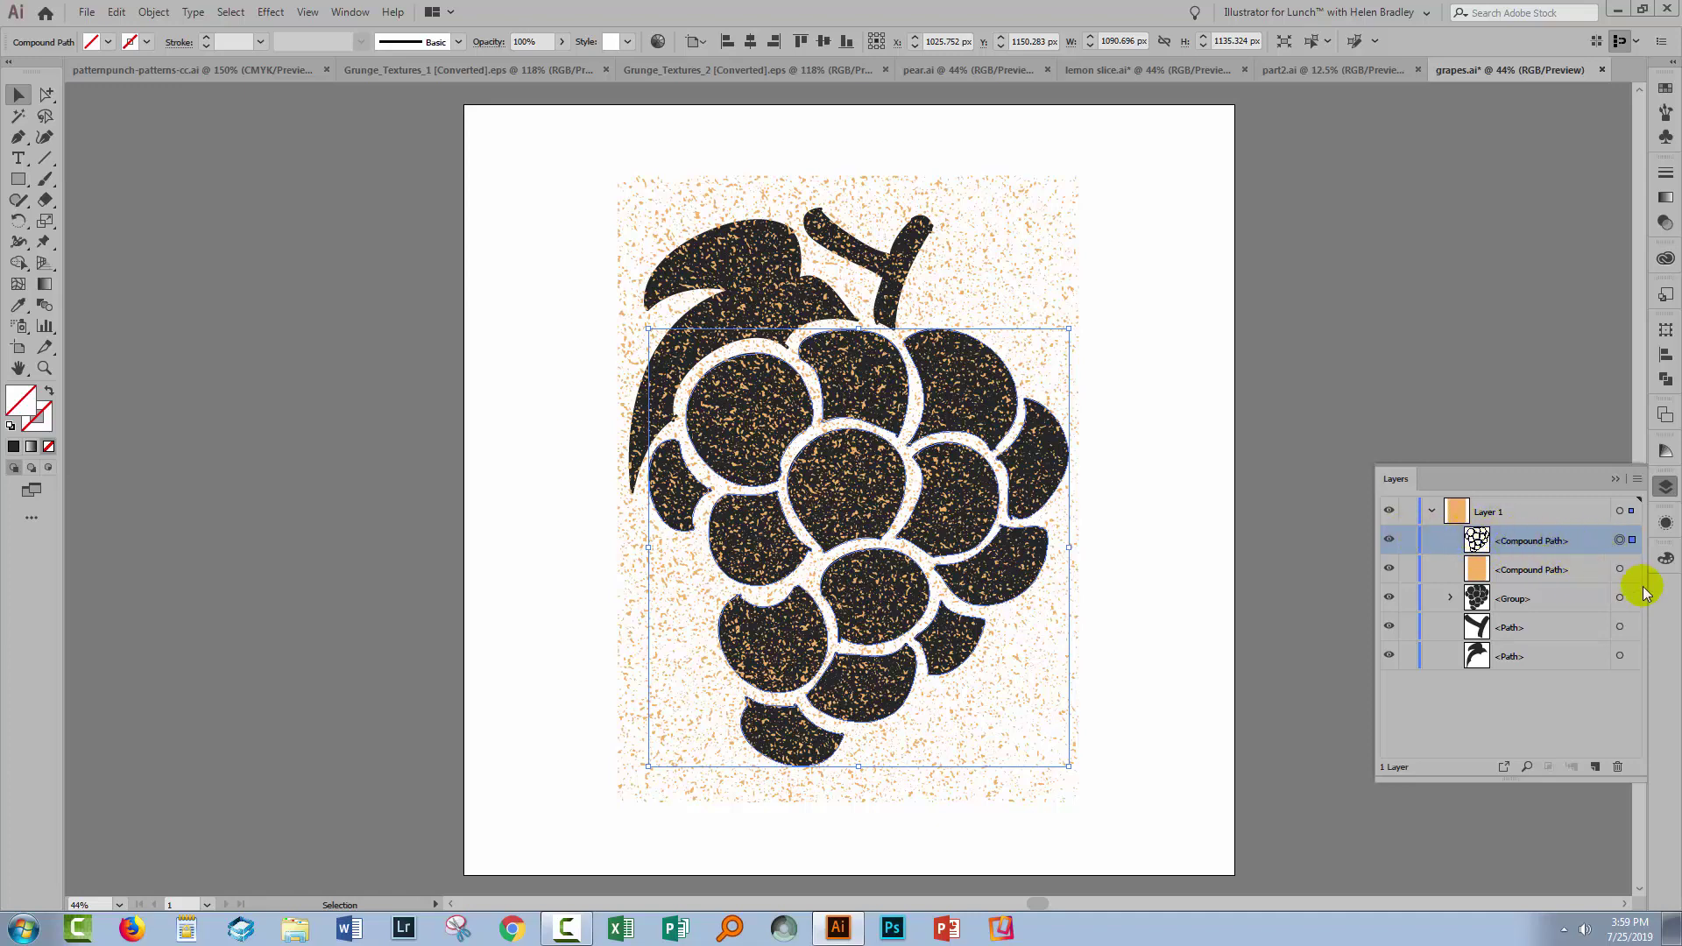
Make a clipping mask from the grapes compound path and the texture beneath it
shift+click(1620, 568)
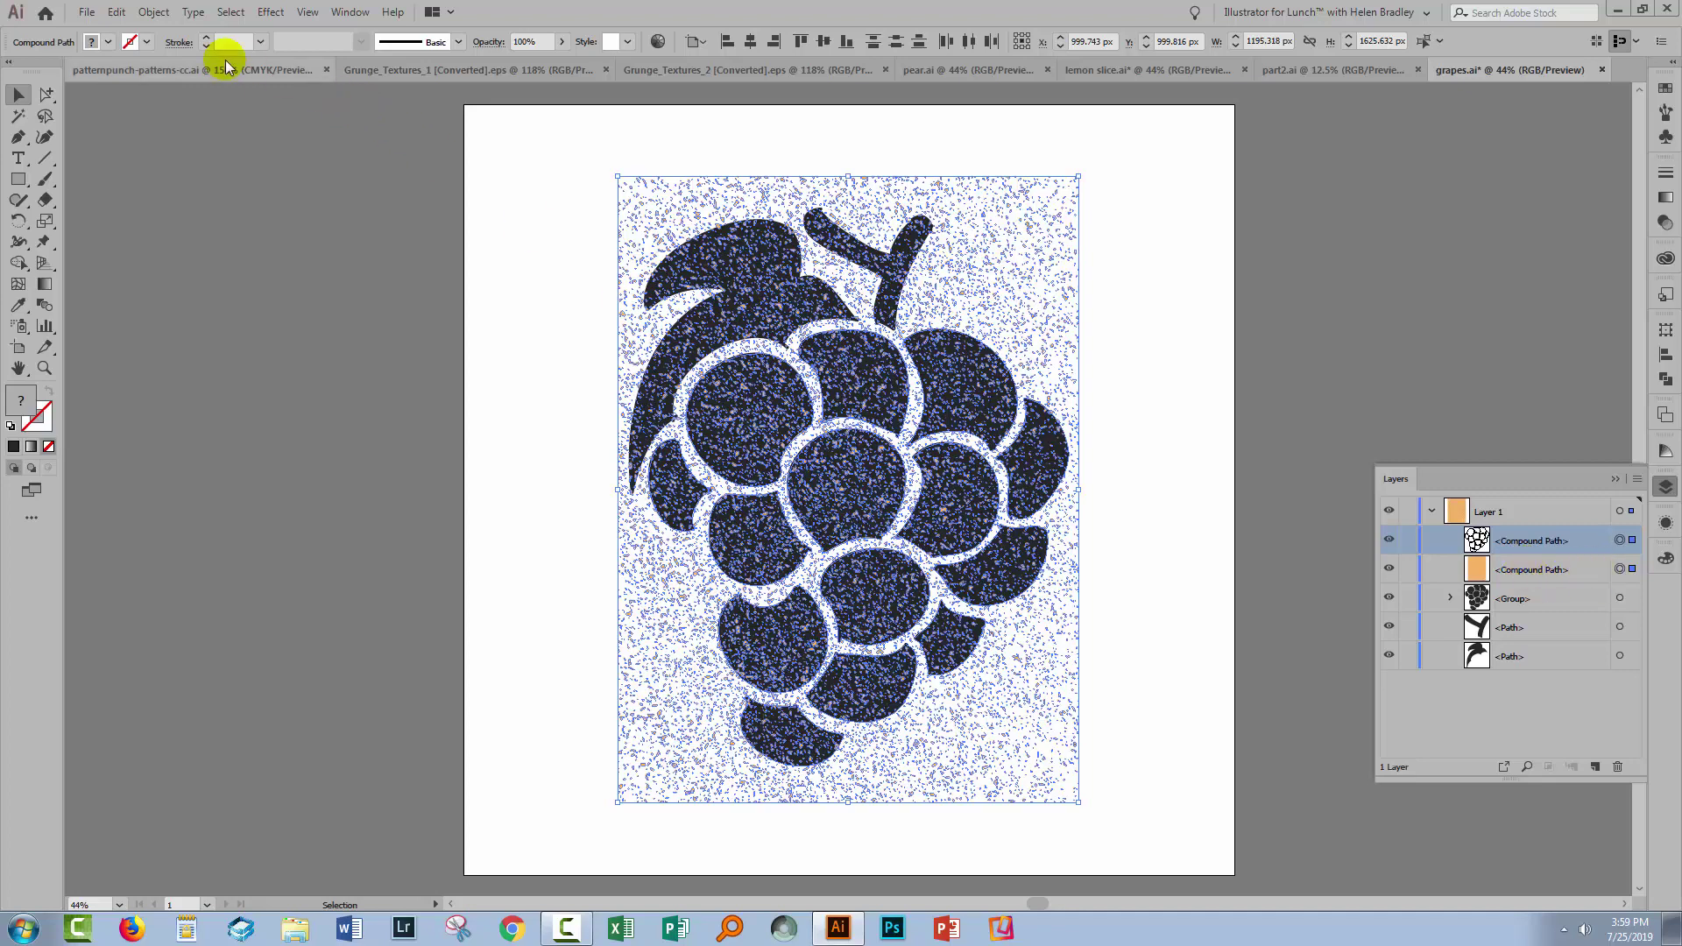
click(143, 18)
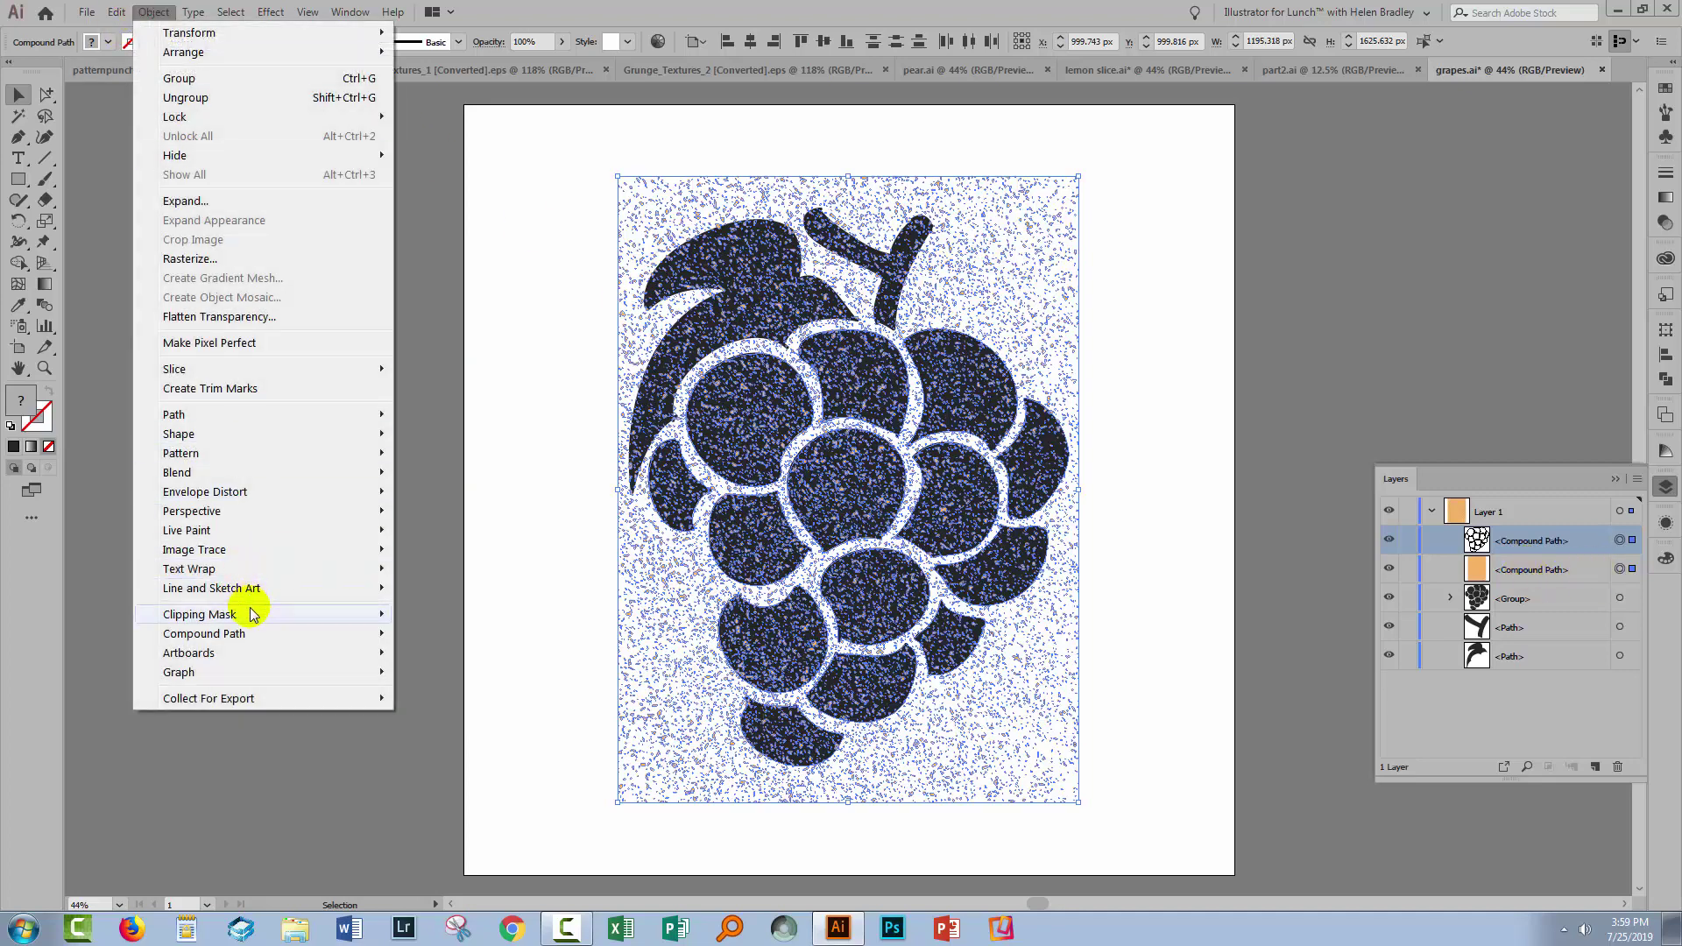
mouse_move(254, 615)
click(442, 618)
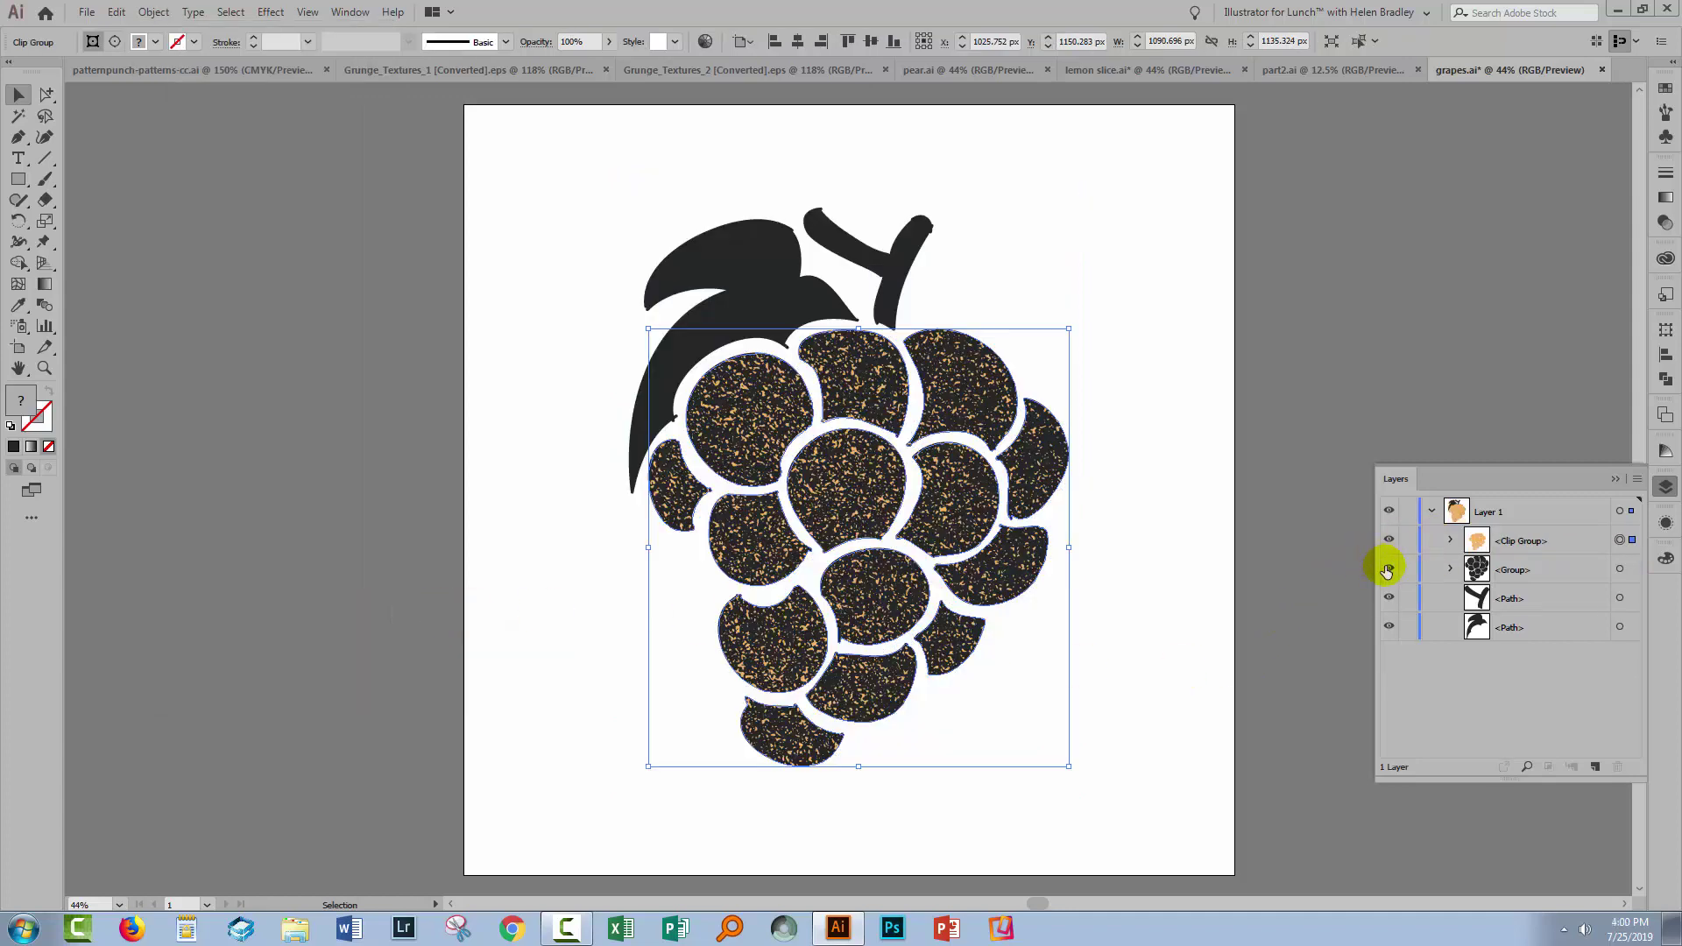
Hide the solid grapes group to view the clipped texture alone, and show the group again
click(1389, 570)
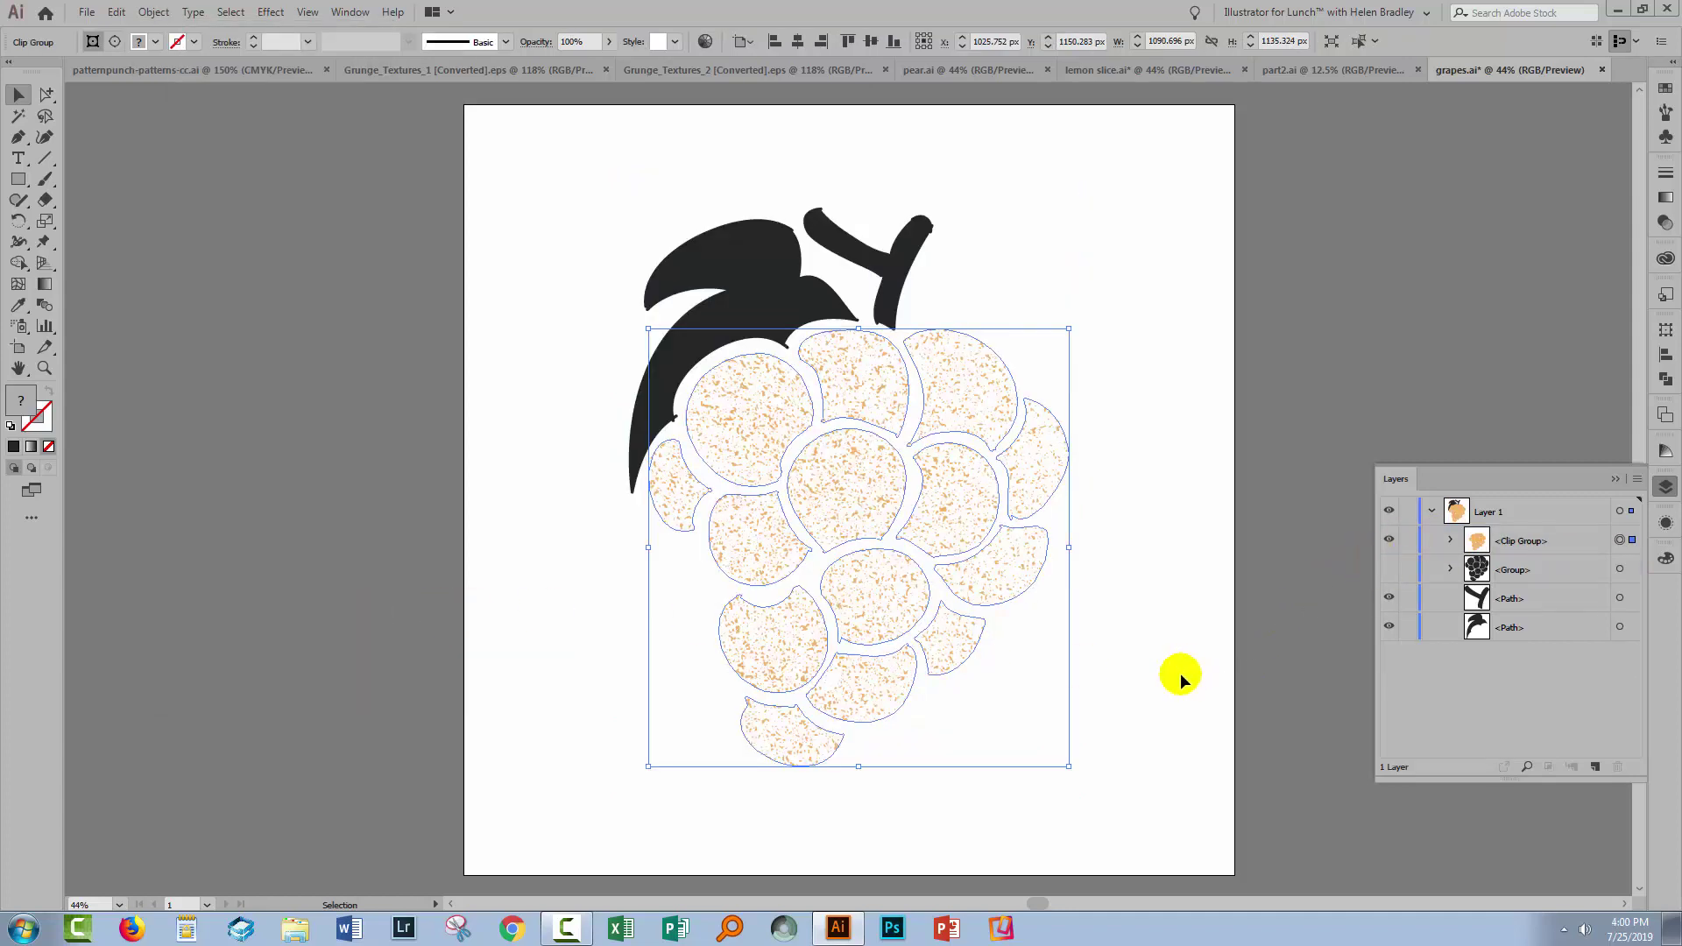
click(1158, 681)
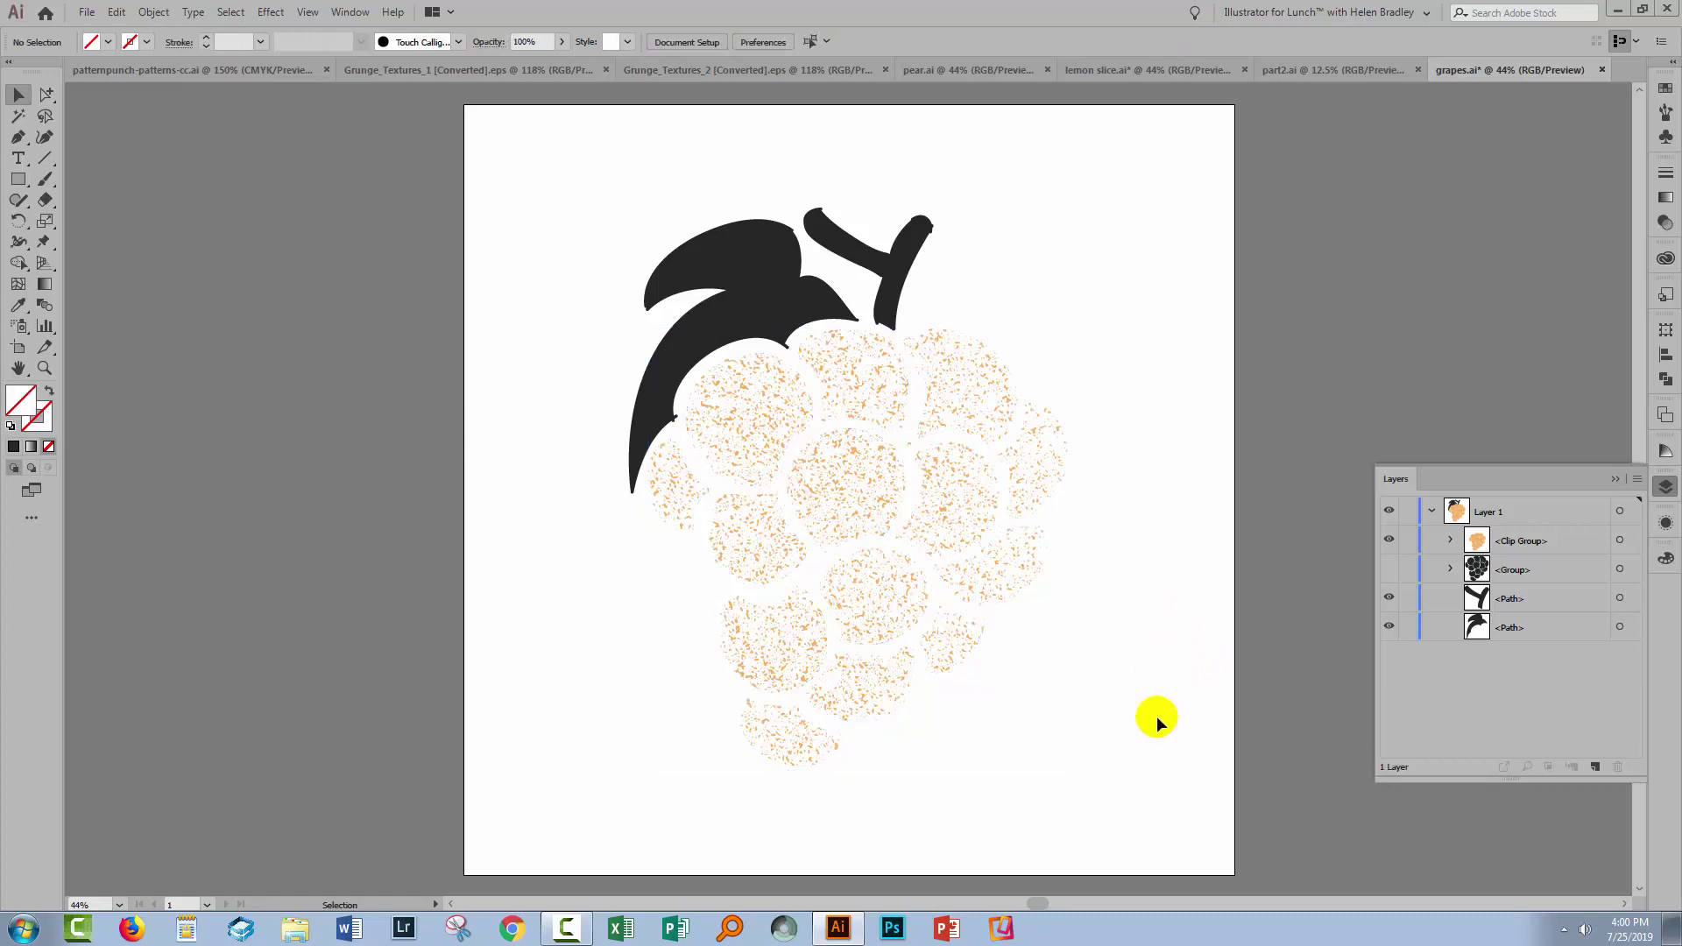
click(1389, 569)
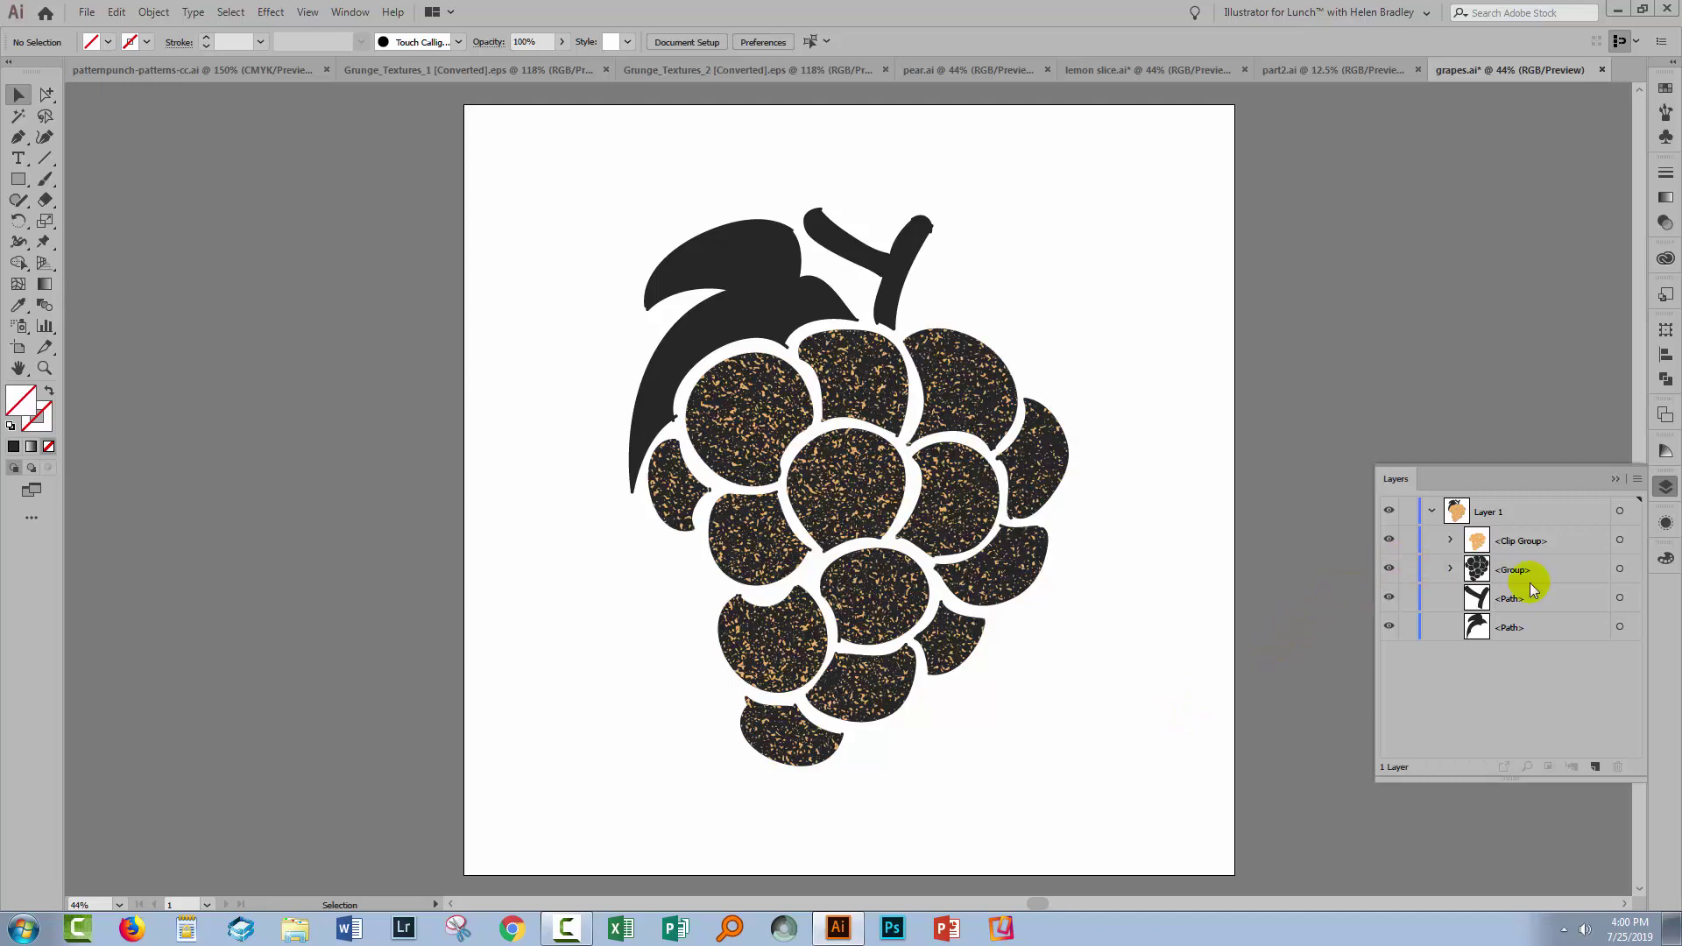
Fill the solid grapes group with a light green swatch
click(1619, 570)
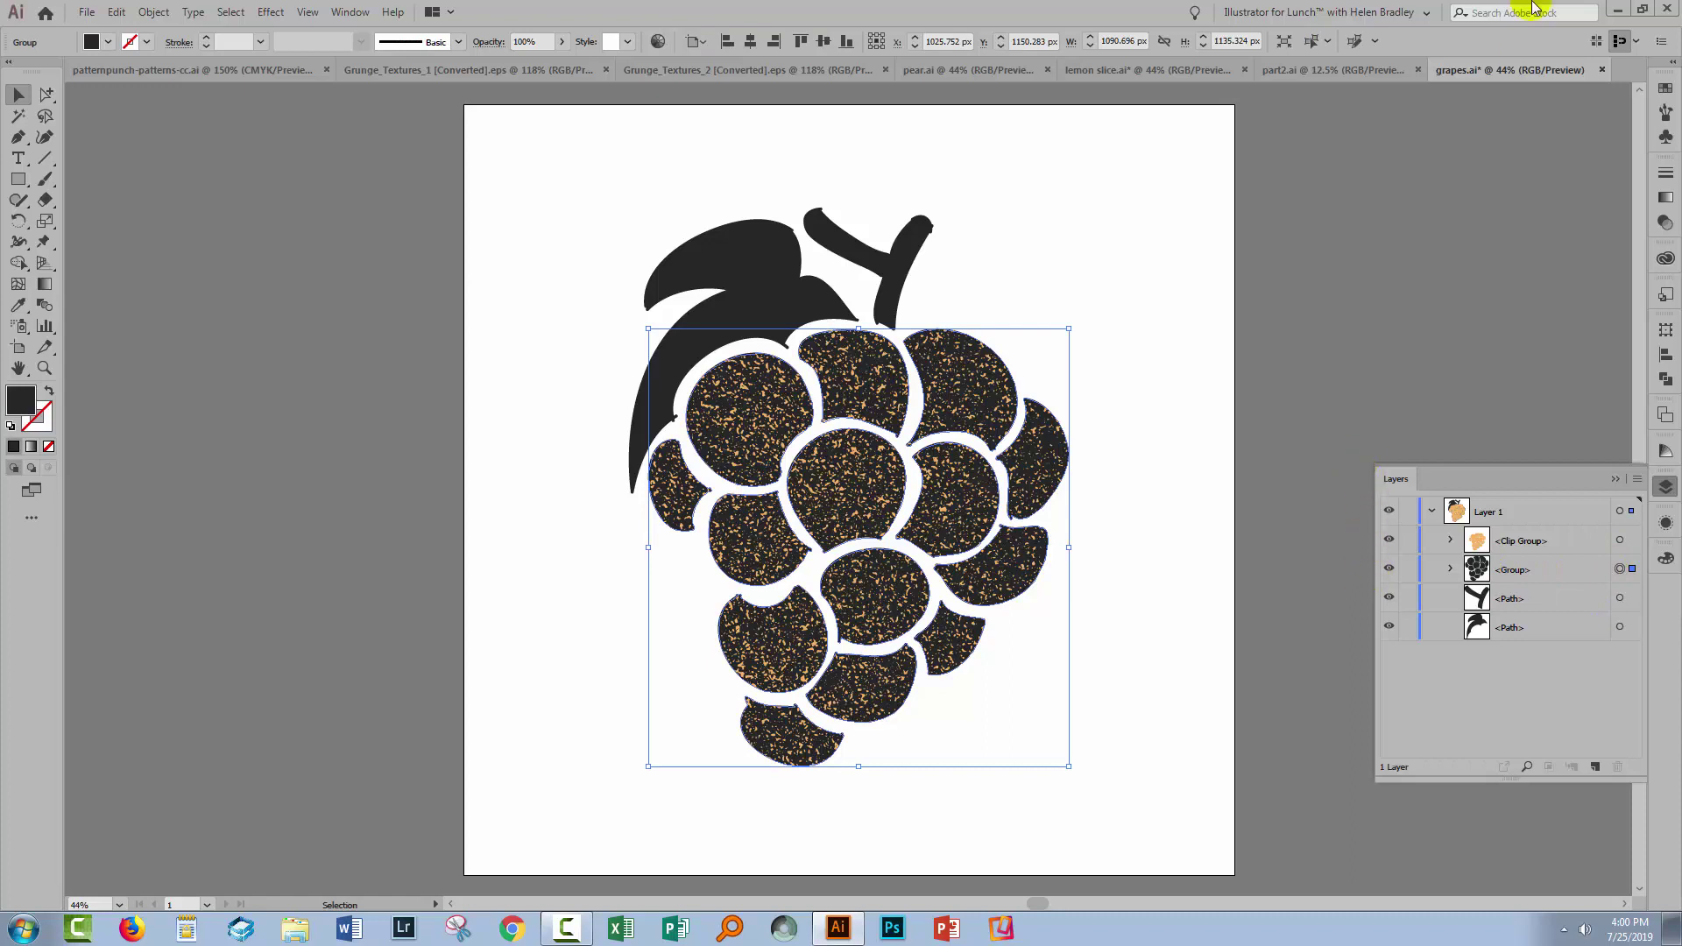
click(1663, 91)
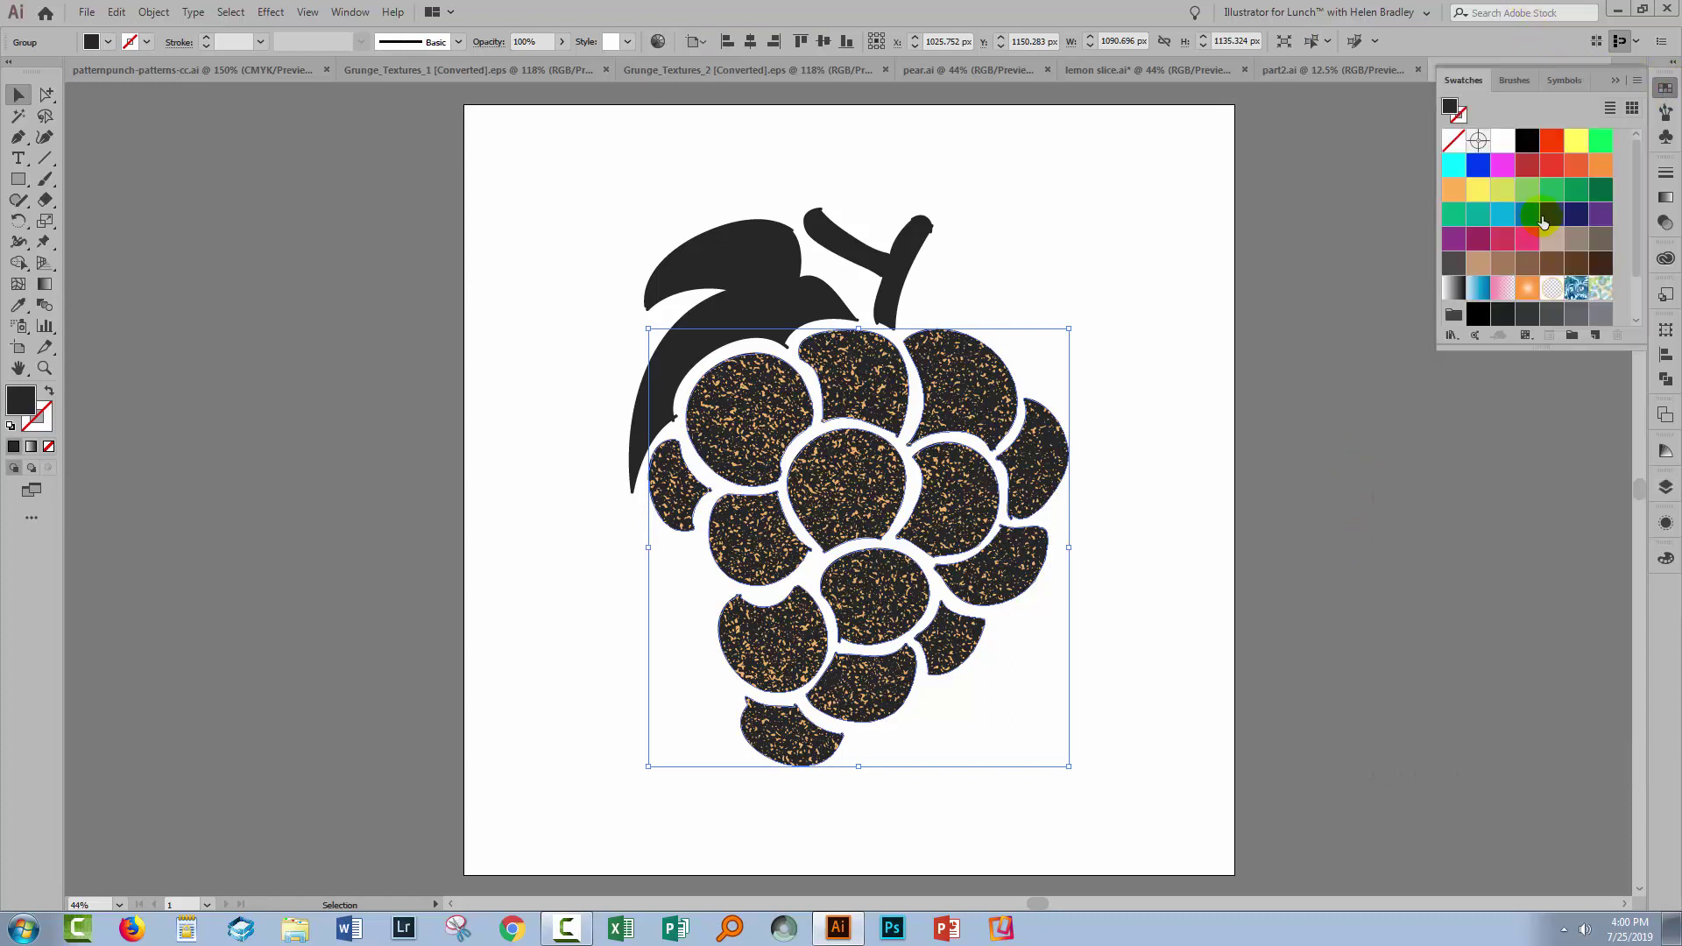
click(1528, 190)
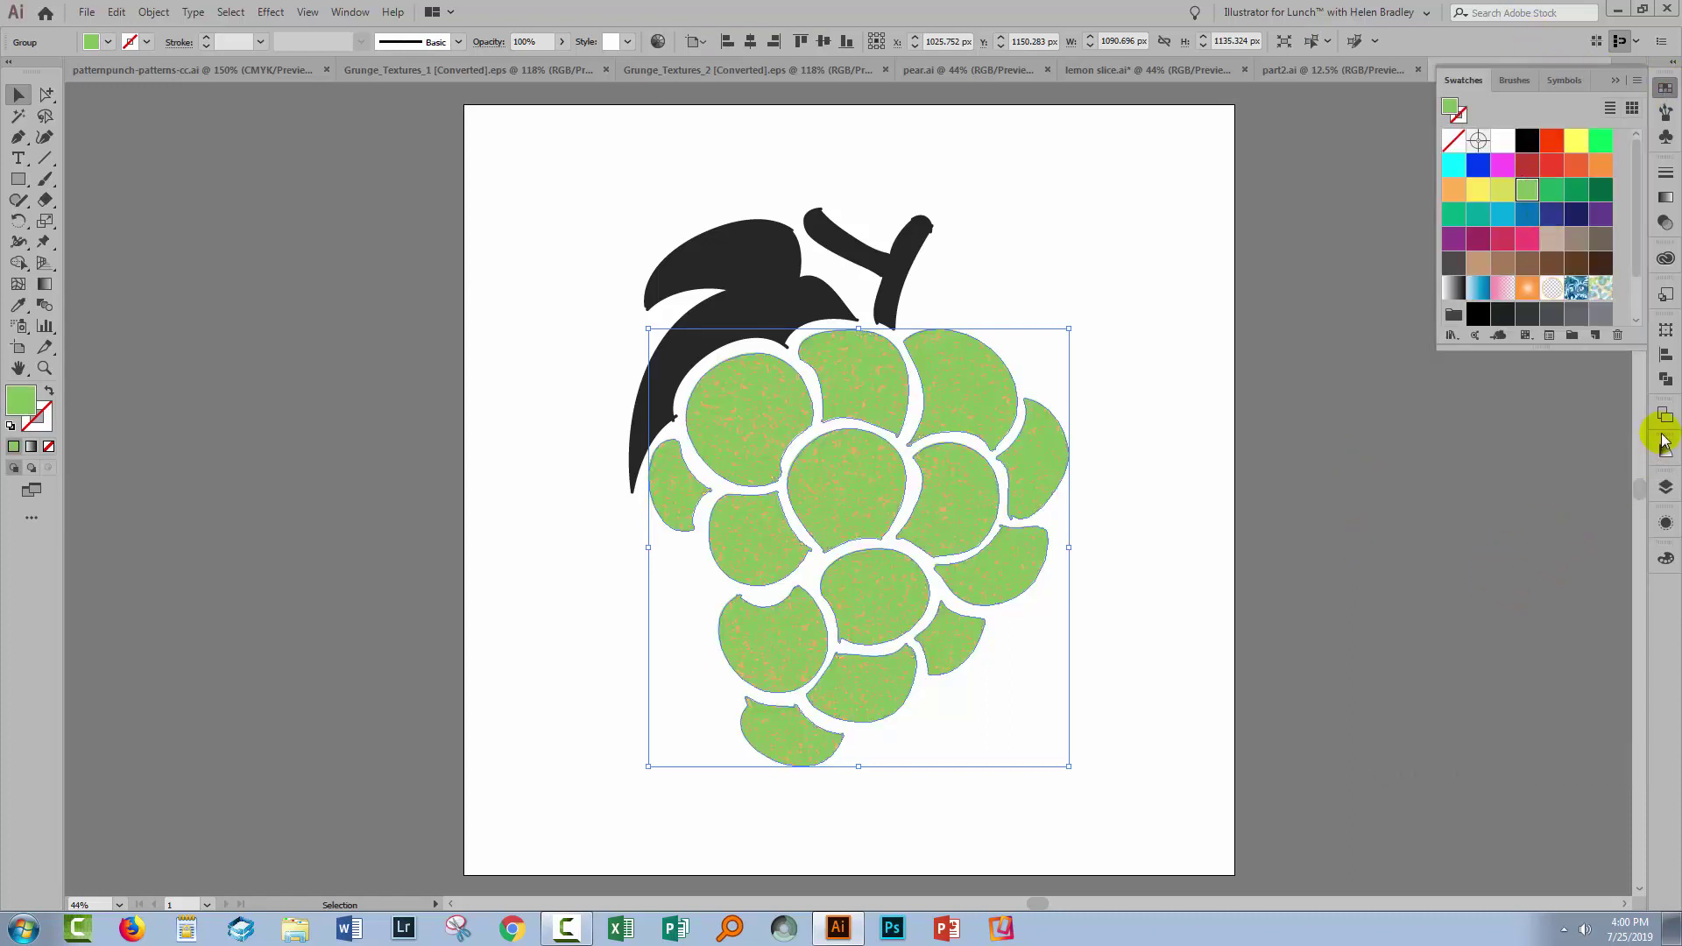
Recolor the texture path inside the clip group to the muted grey-green #687f60
click(1666, 488)
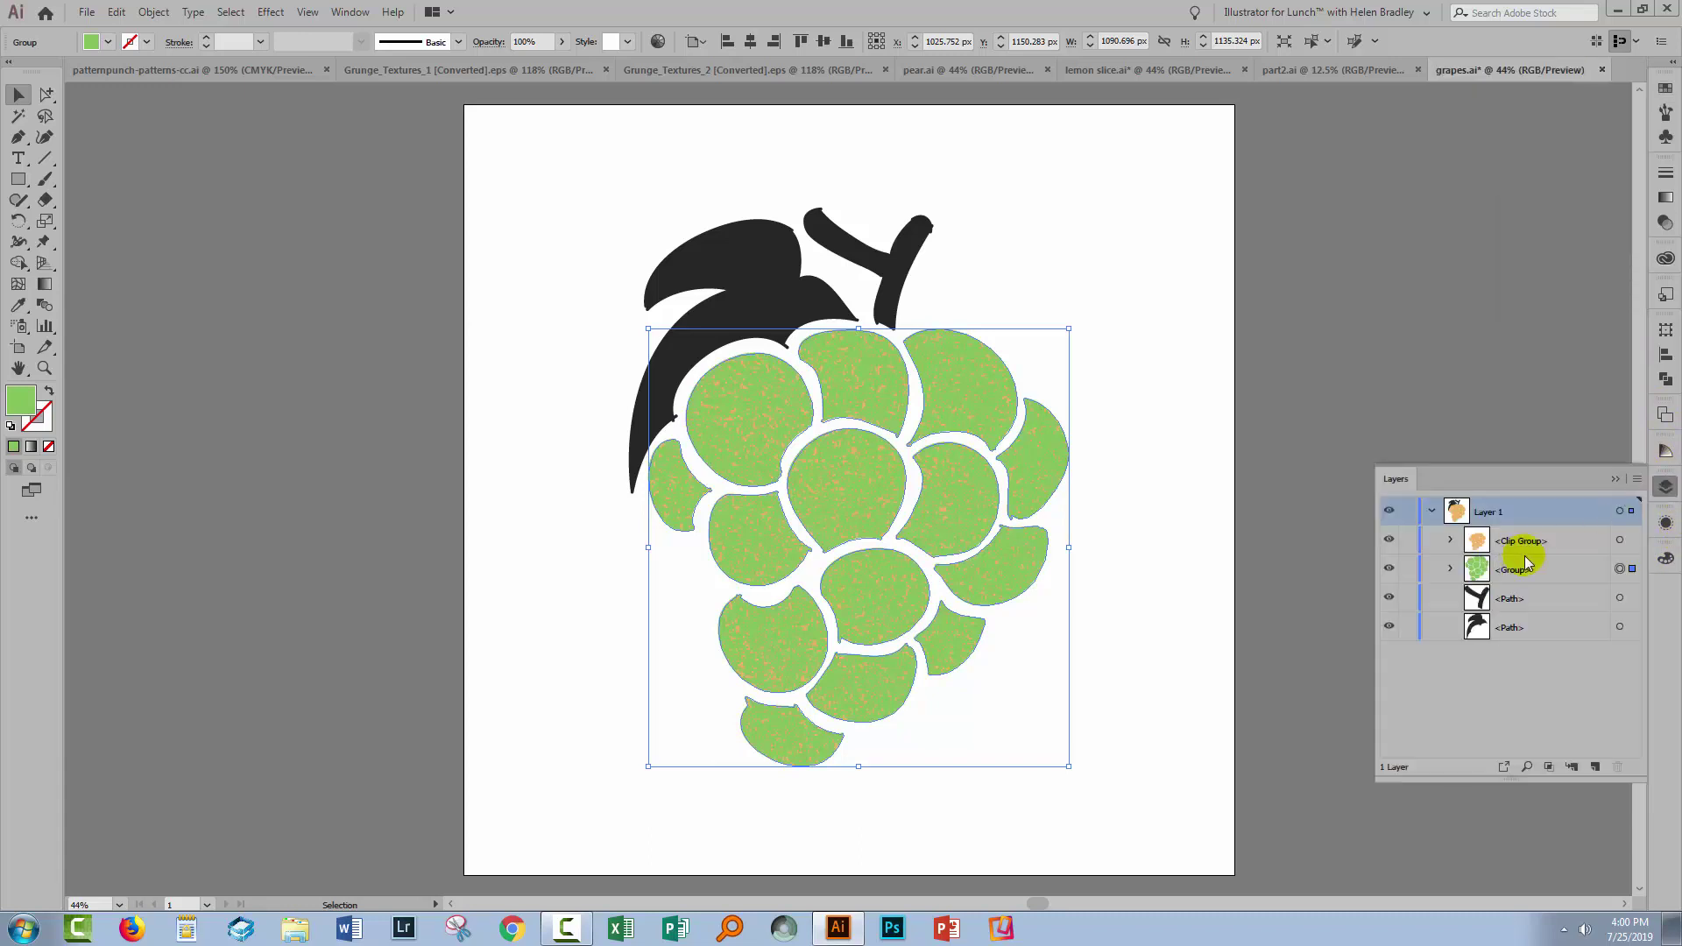
click(1619, 541)
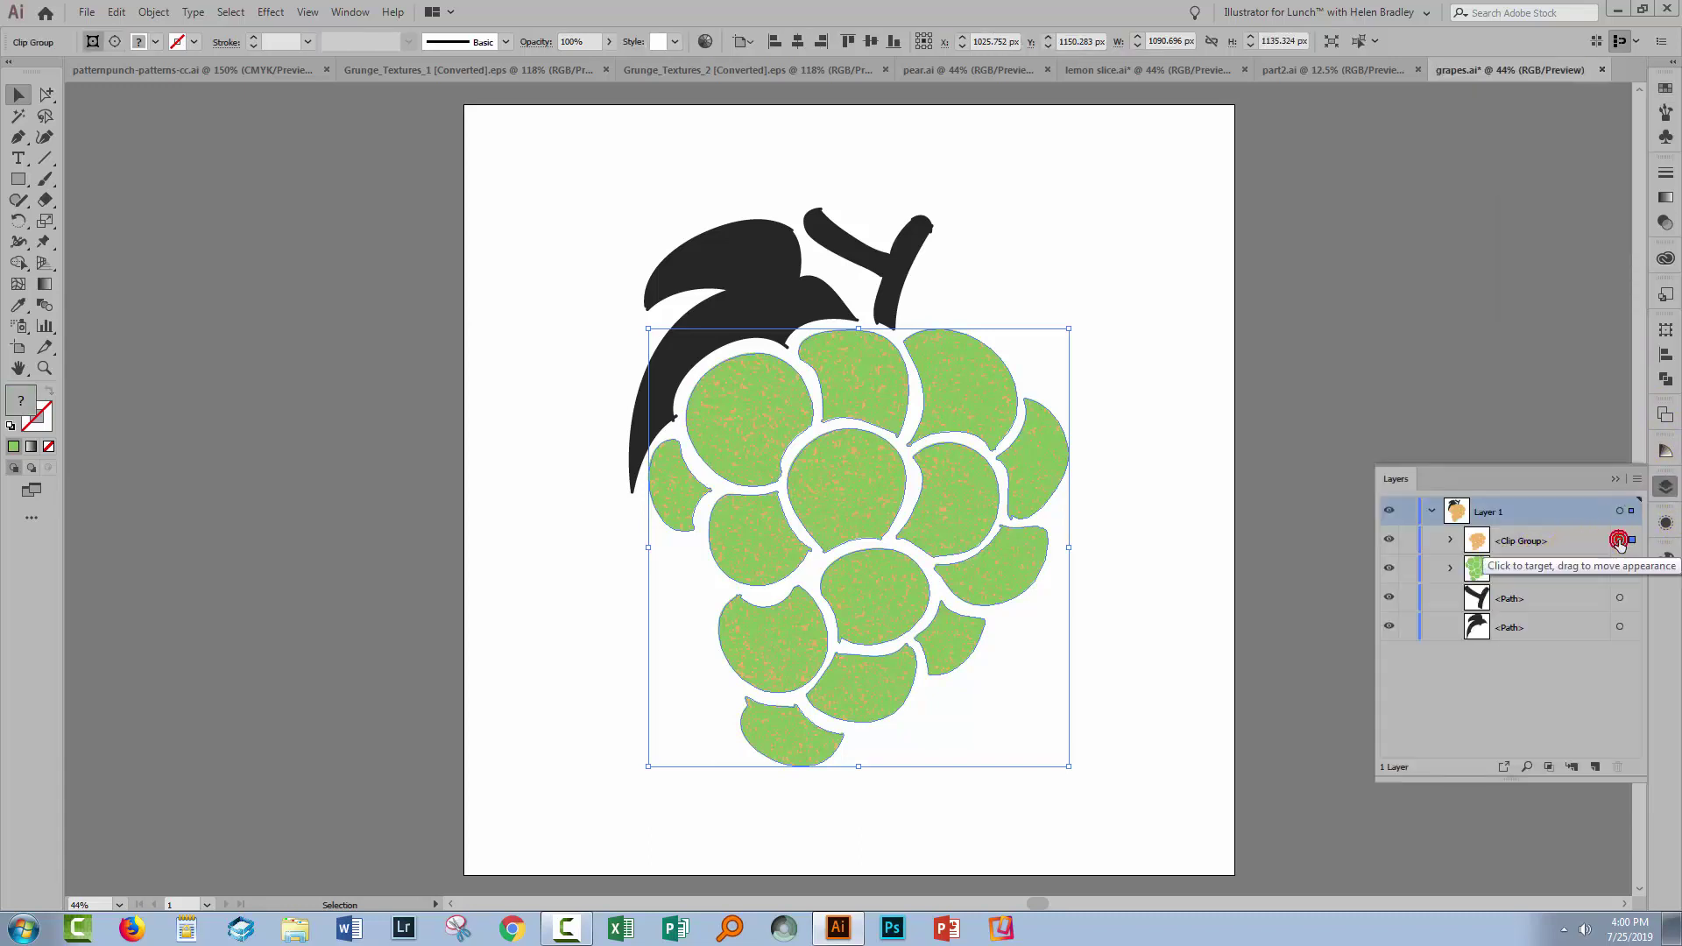
click(1447, 543)
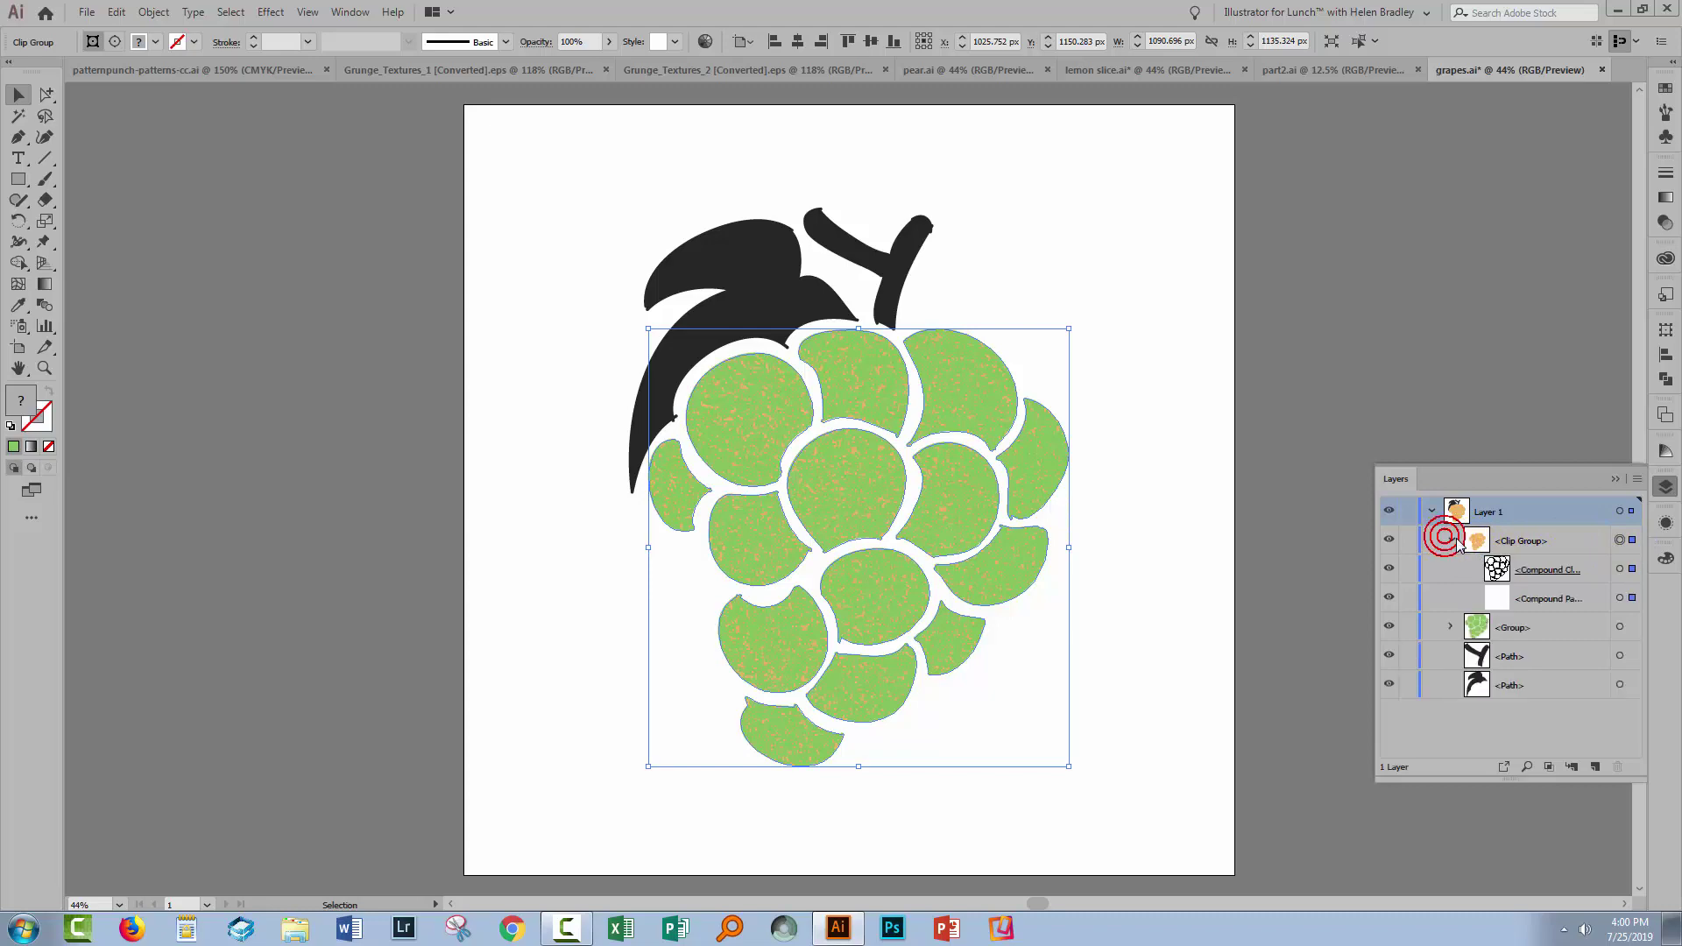
click(1619, 598)
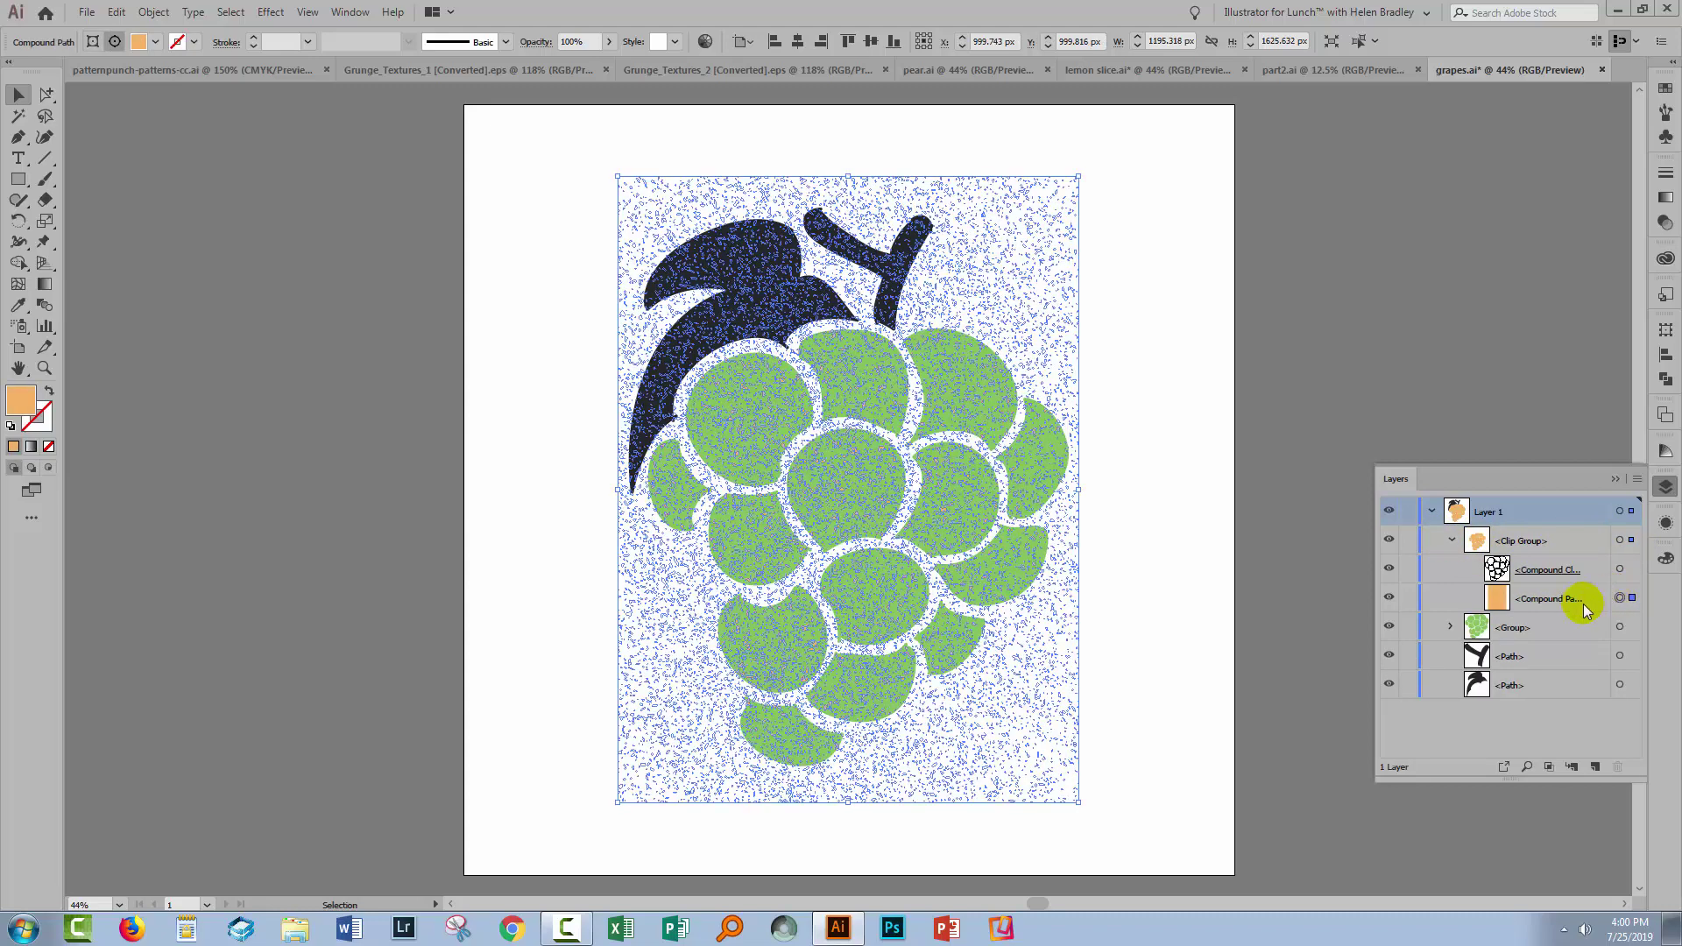
double_click(19, 405)
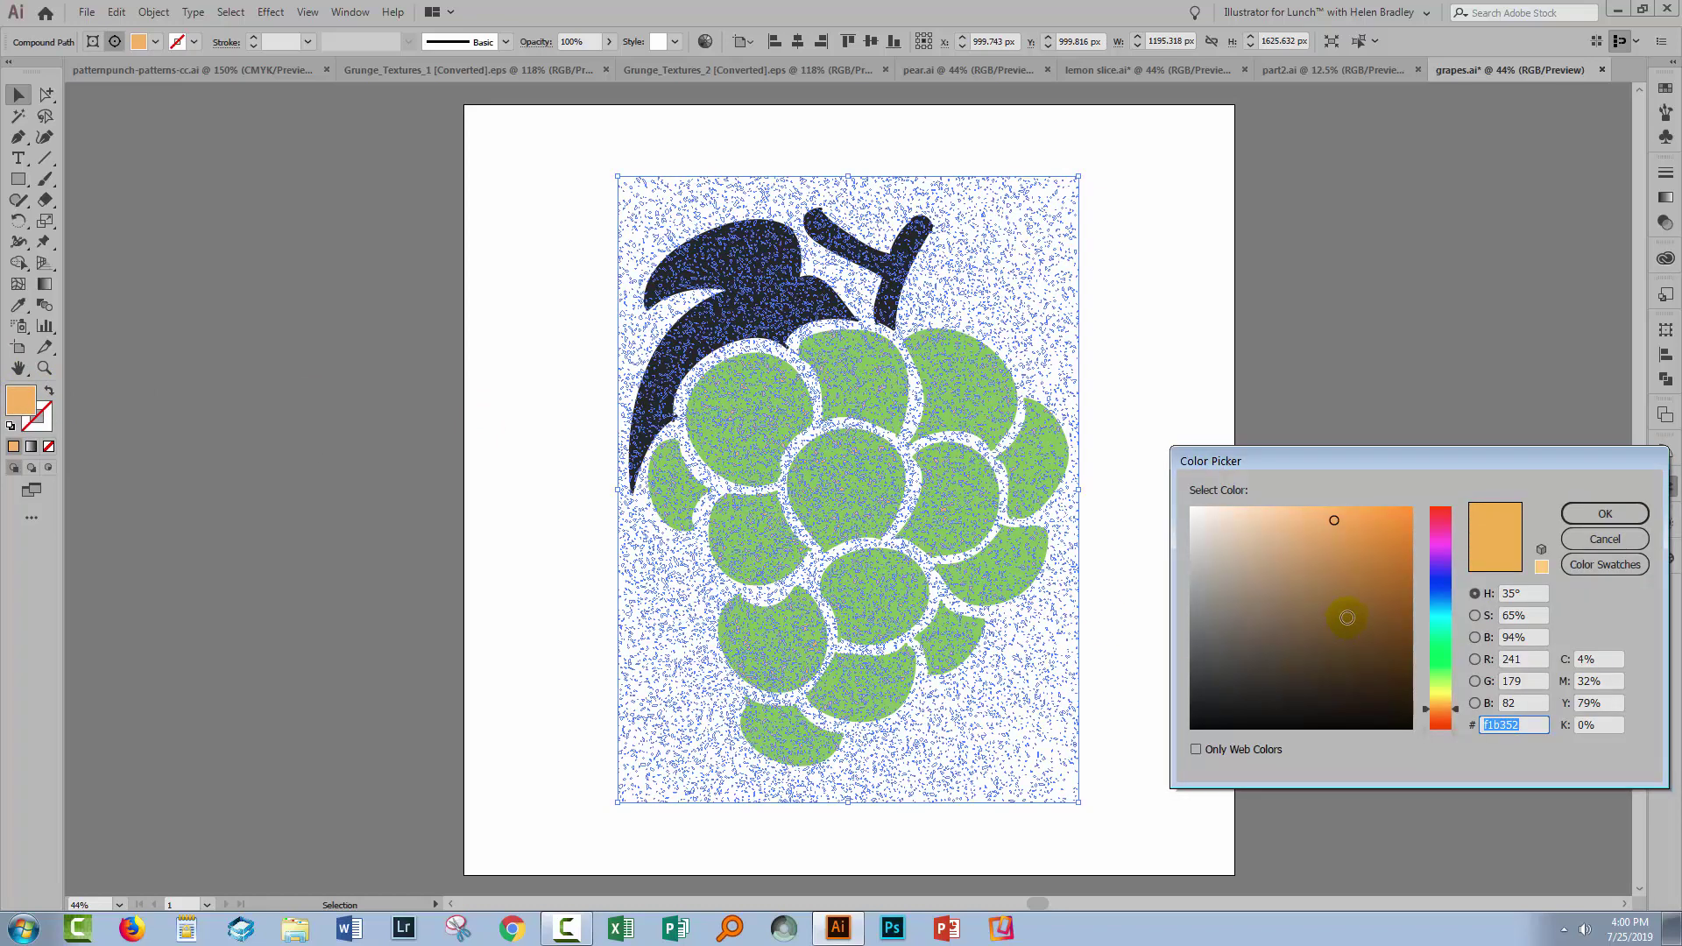
drag(1431, 624, 1426, 664)
mouse_move(1266, 599)
mouse_down()
mouse_move(1265, 619)
mouse_move(1245, 619)
mouse_up()
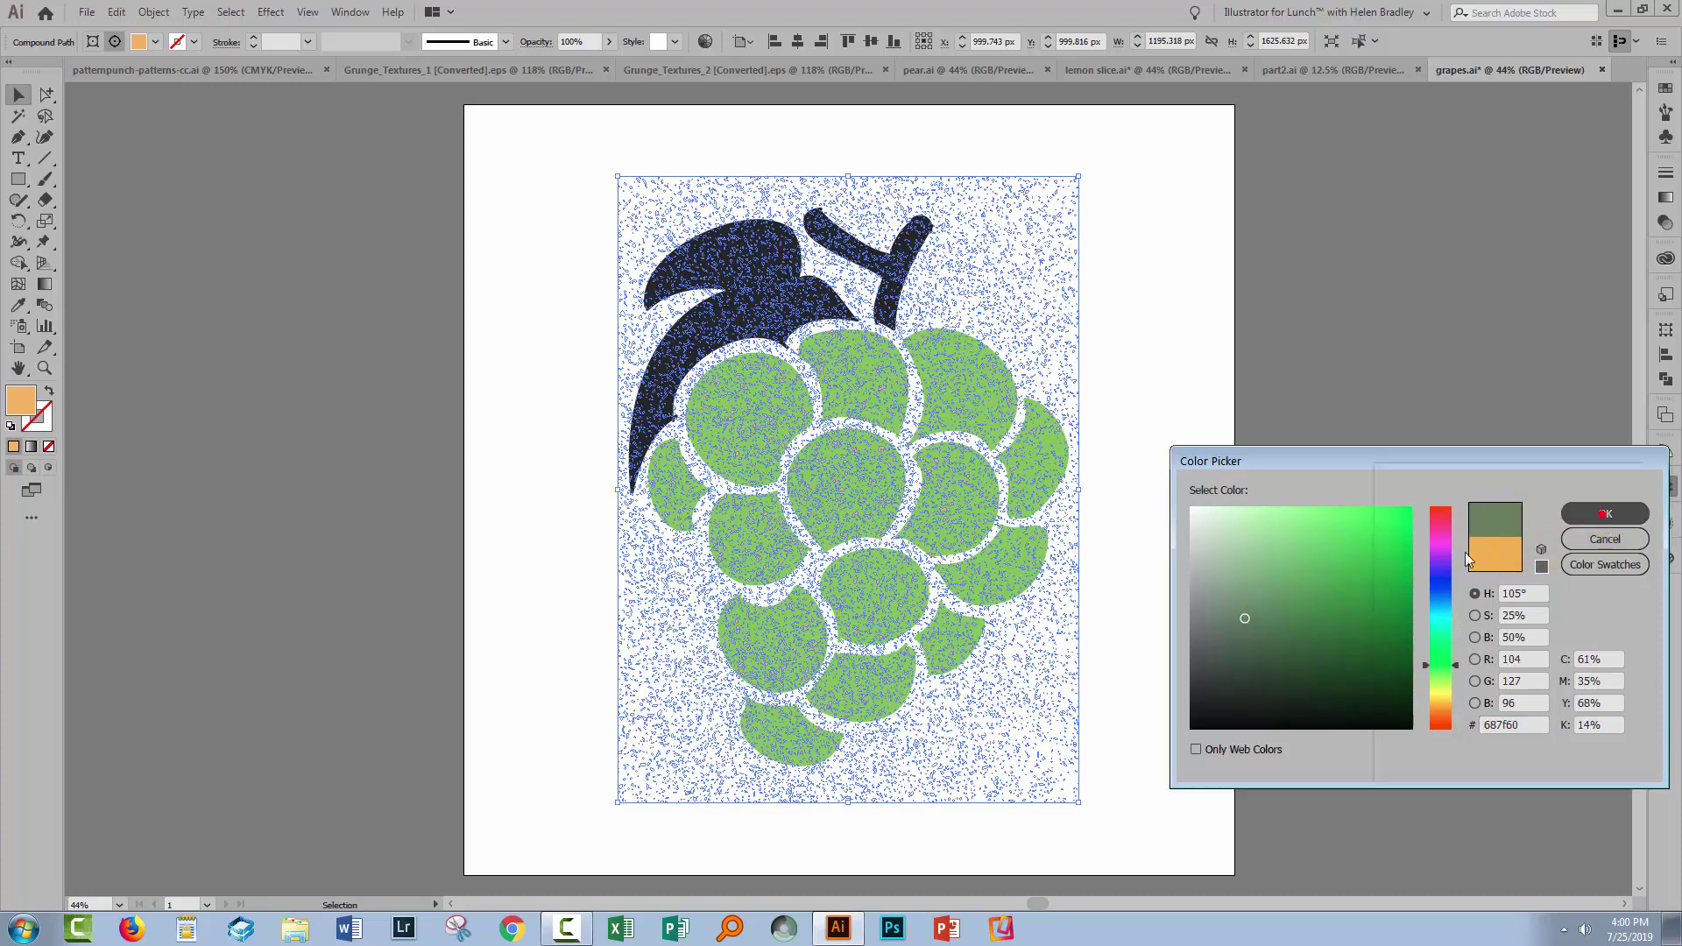
click(1606, 524)
click(513, 830)
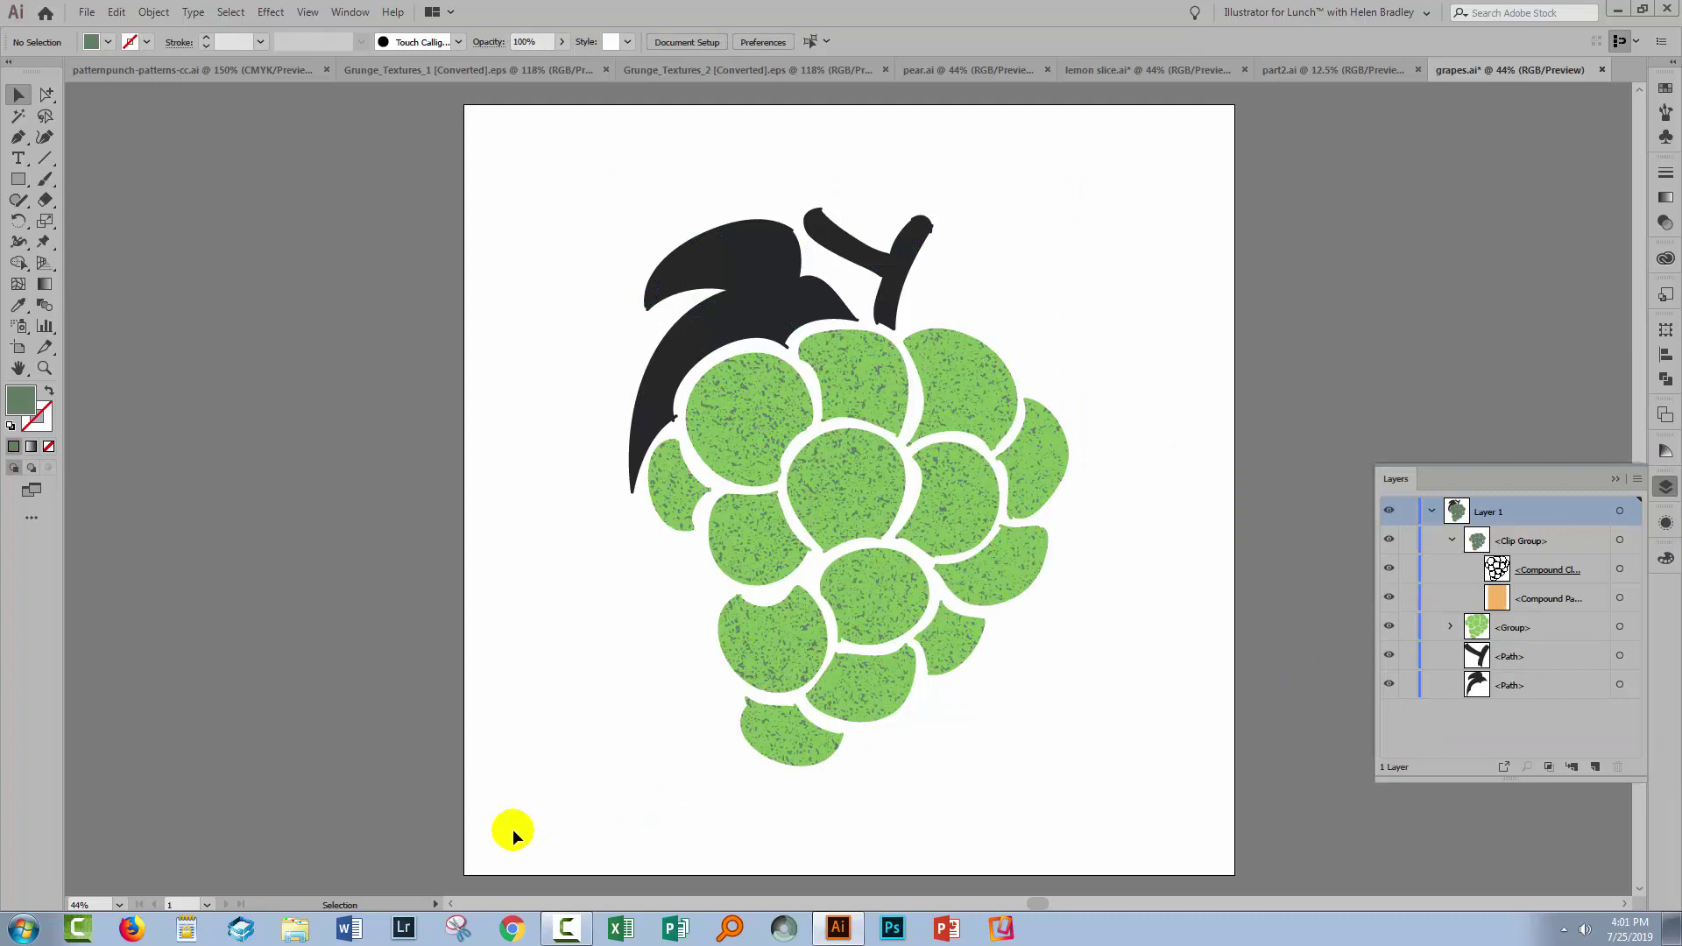
Group the texture clip group together with the solid green grapes group
click(1451, 539)
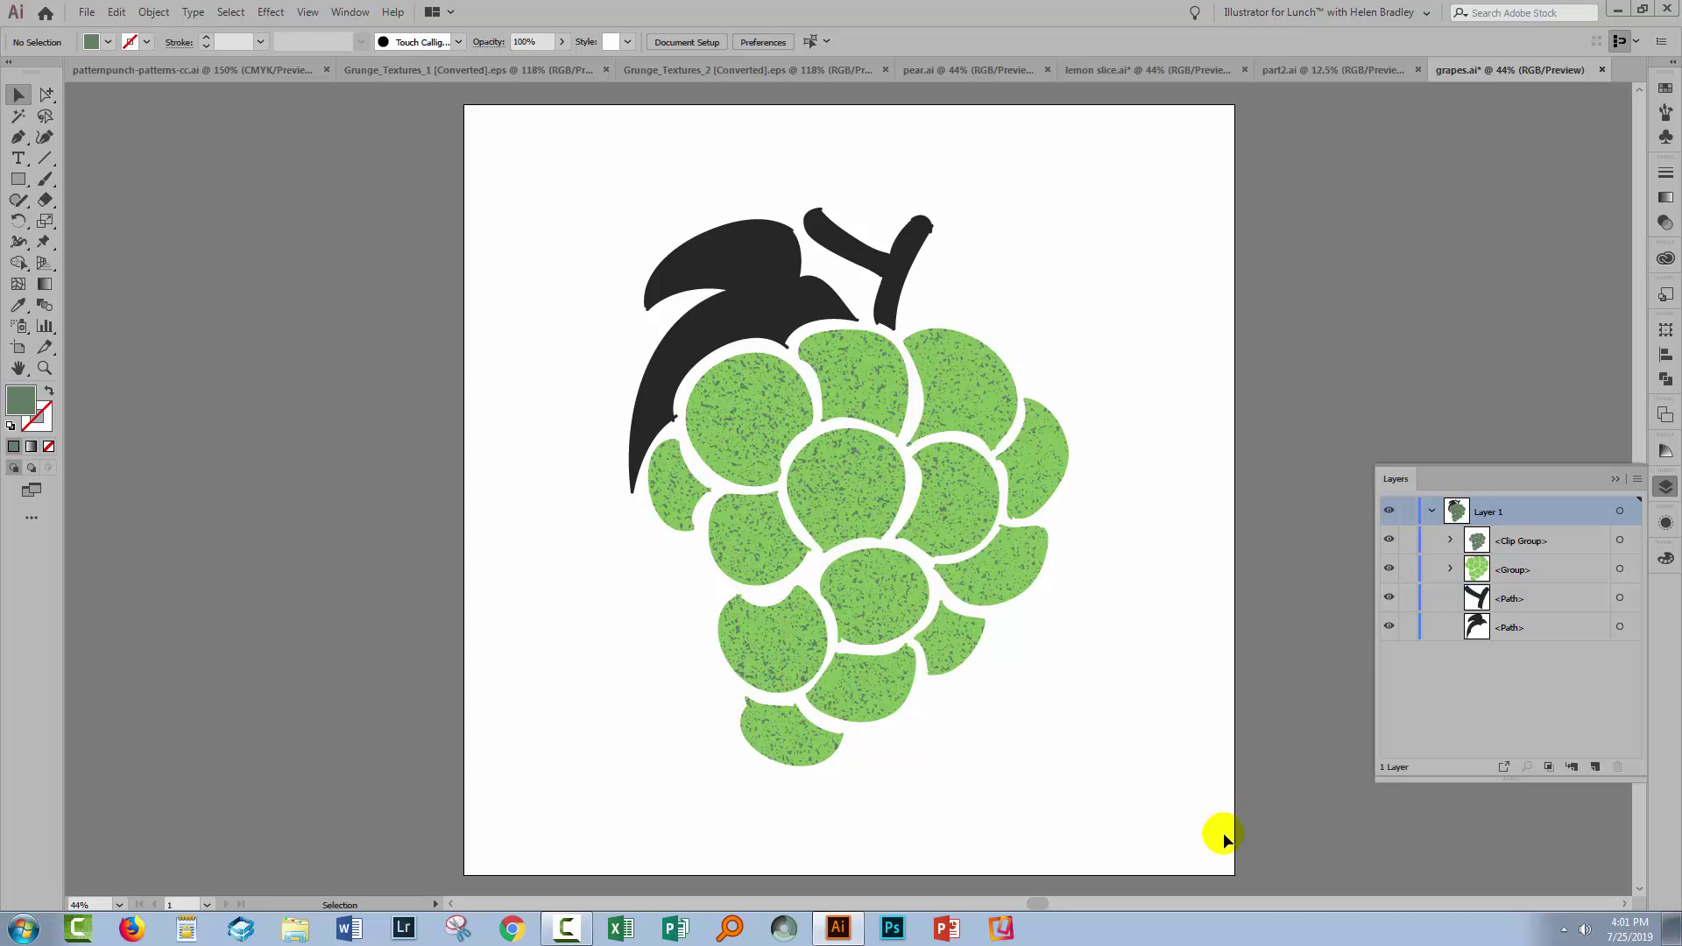
click(1574, 542)
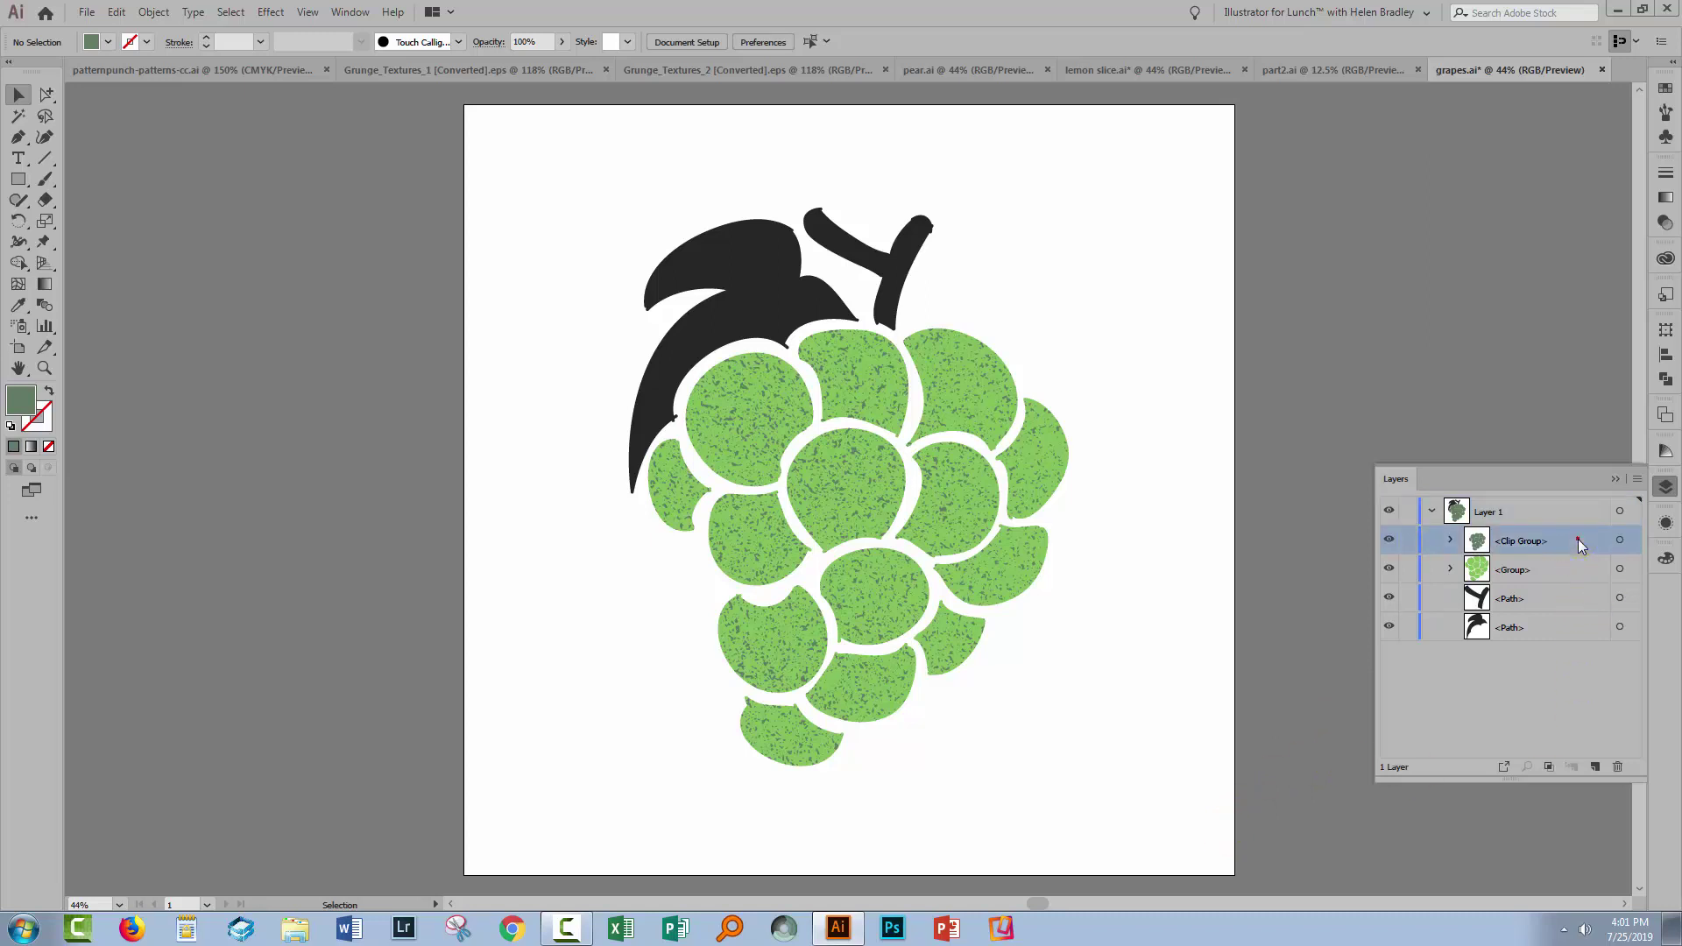
click(1620, 541)
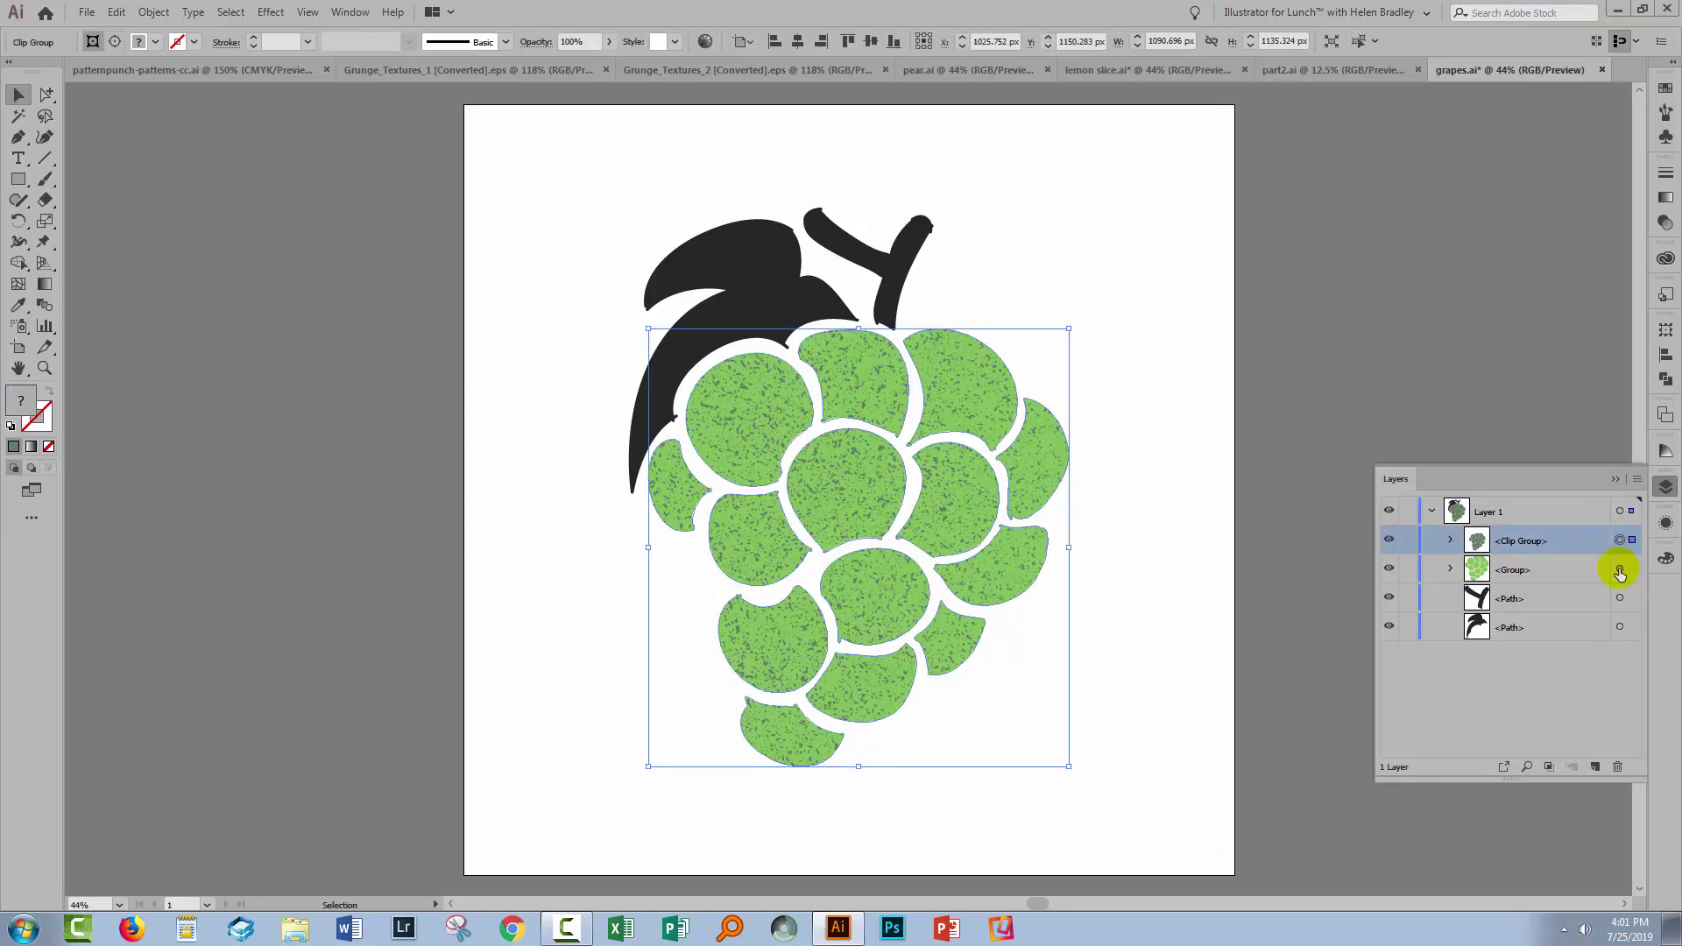
shift+click(1620, 570)
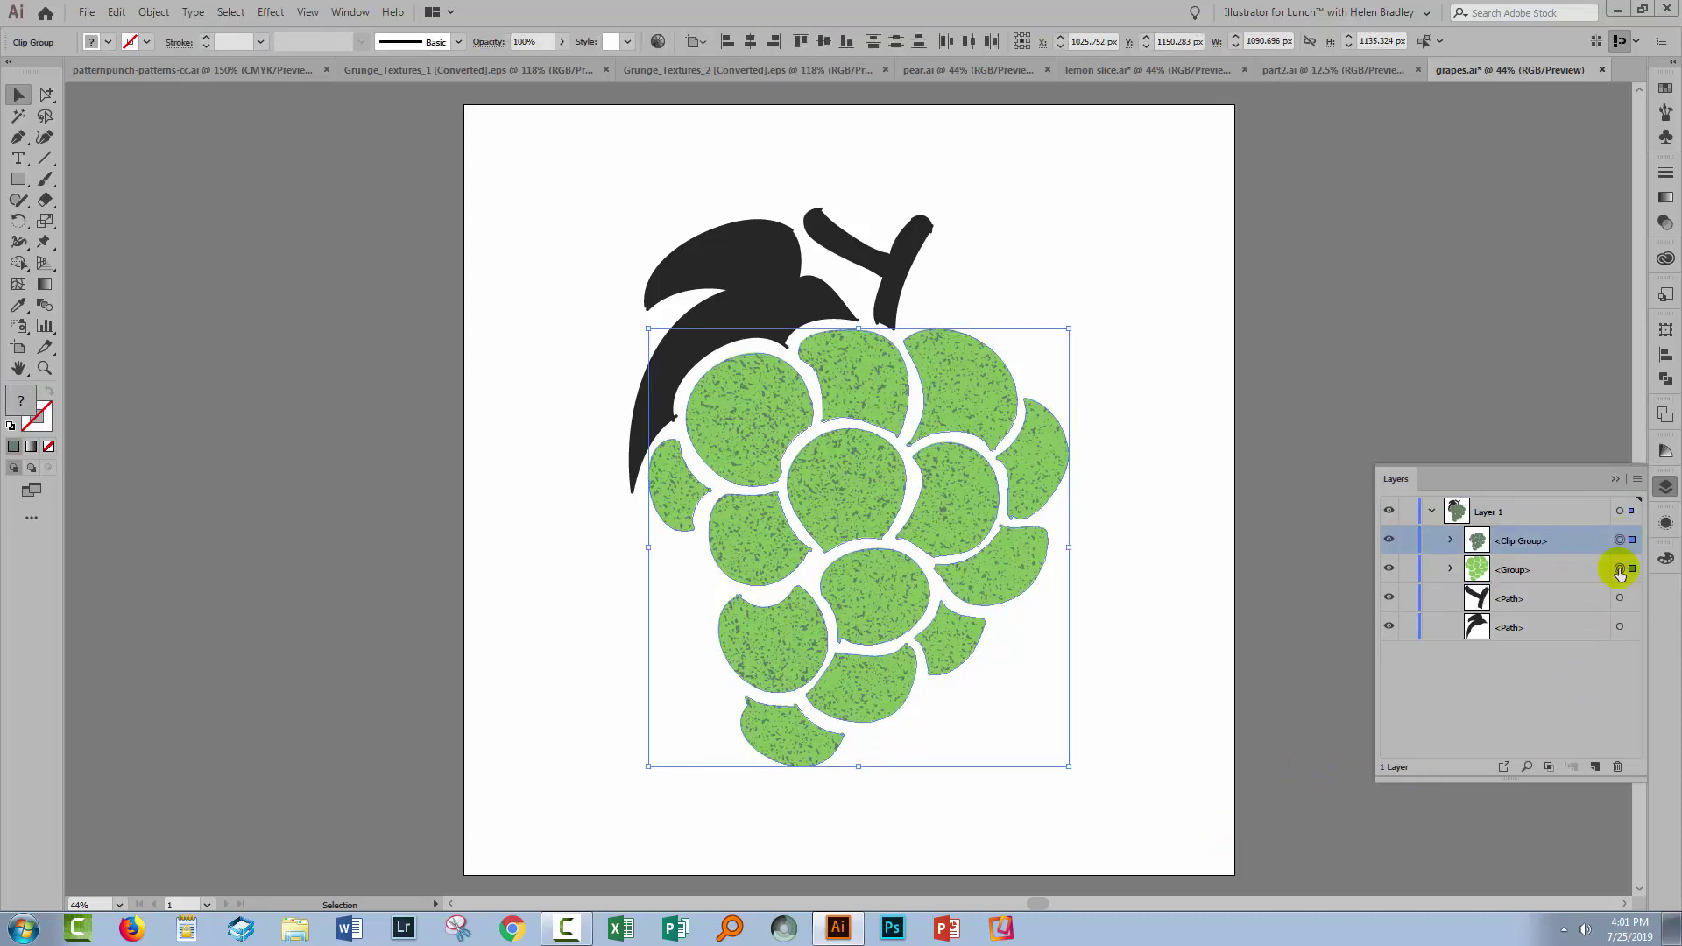
click(152, 12)
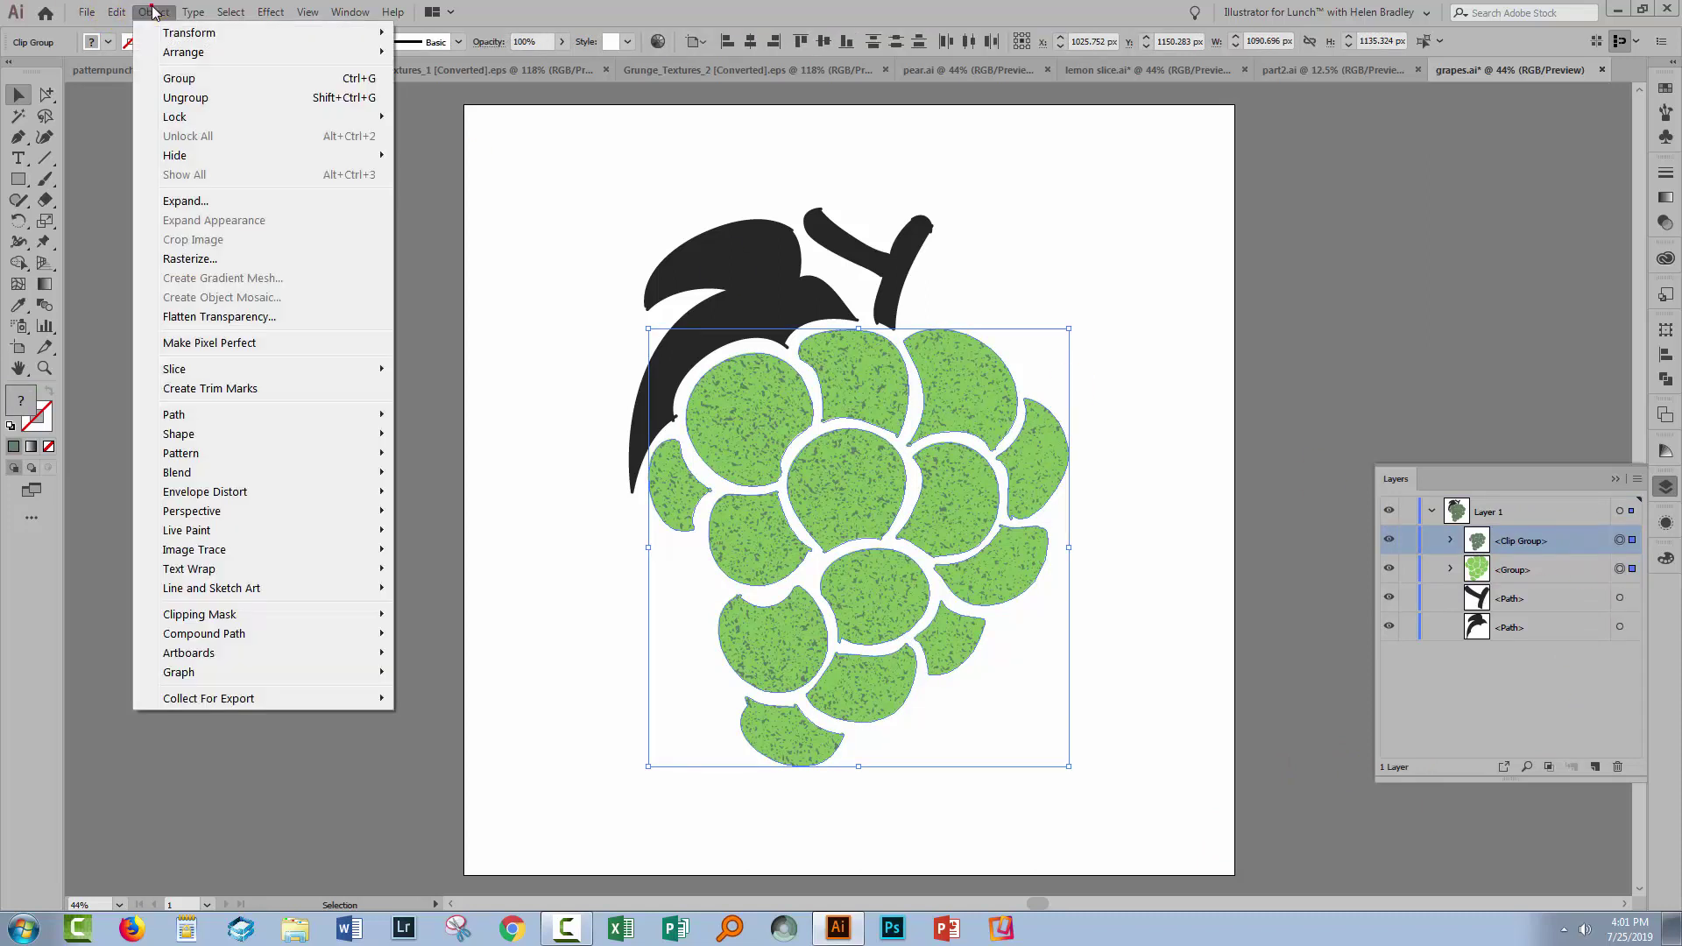
click(180, 79)
click(1170, 712)
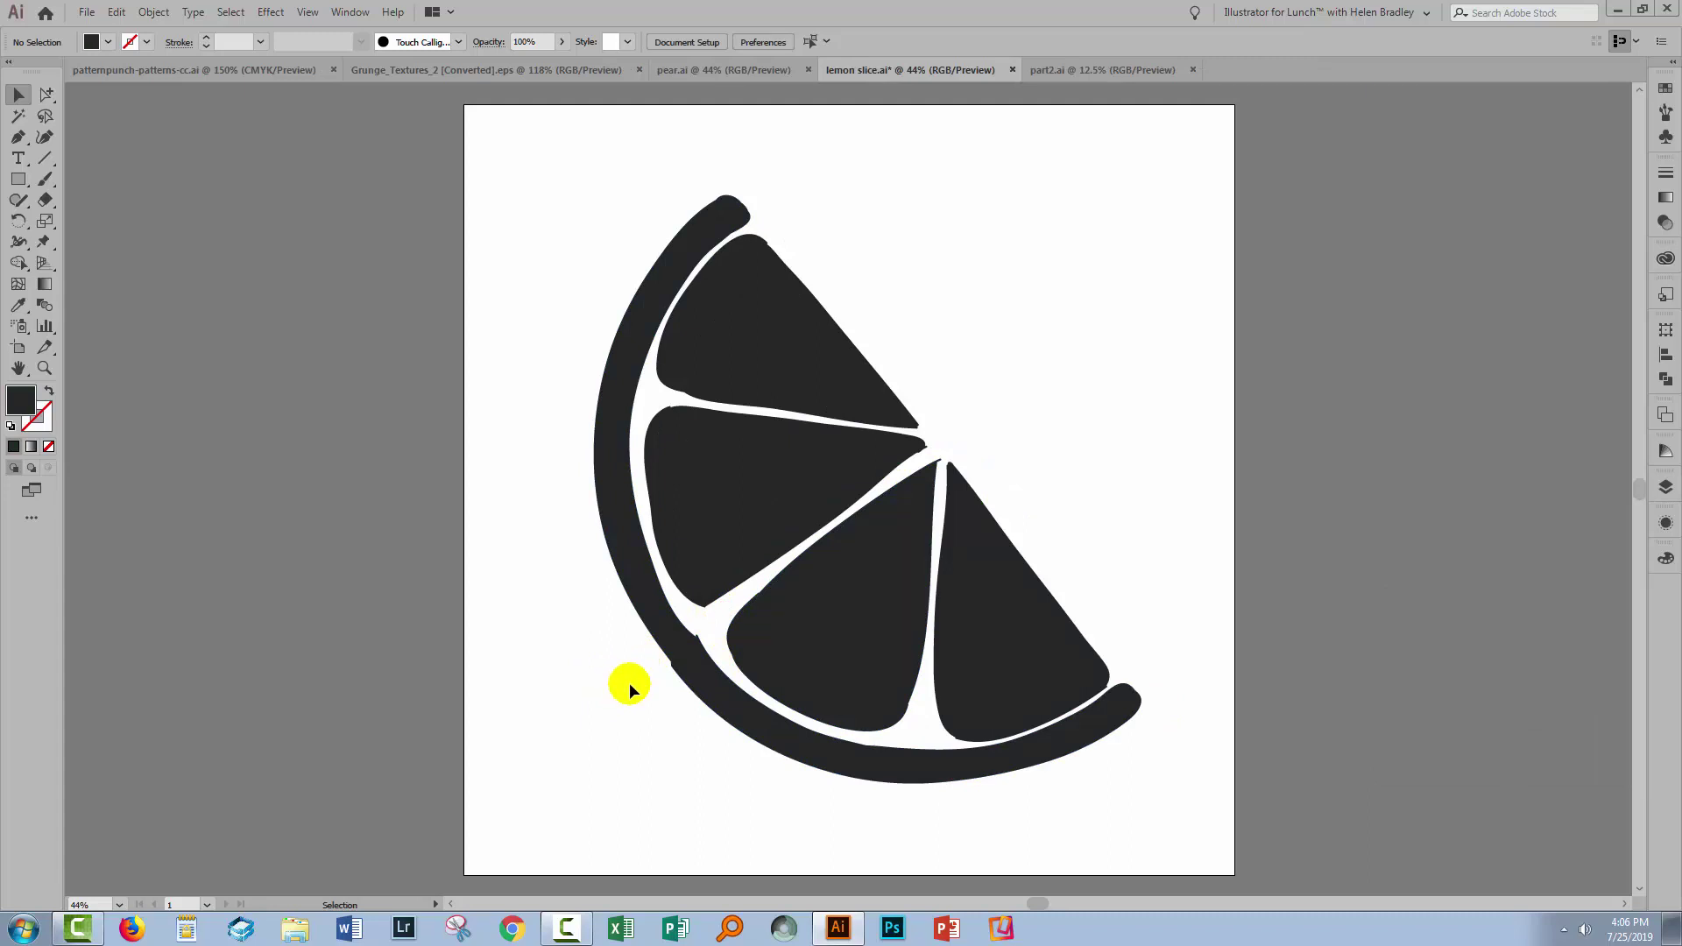
Copy the splatter texture in the upper-right of the Grunge_Textures_2 sheet and paste it into the lemon slice document
click(682, 635)
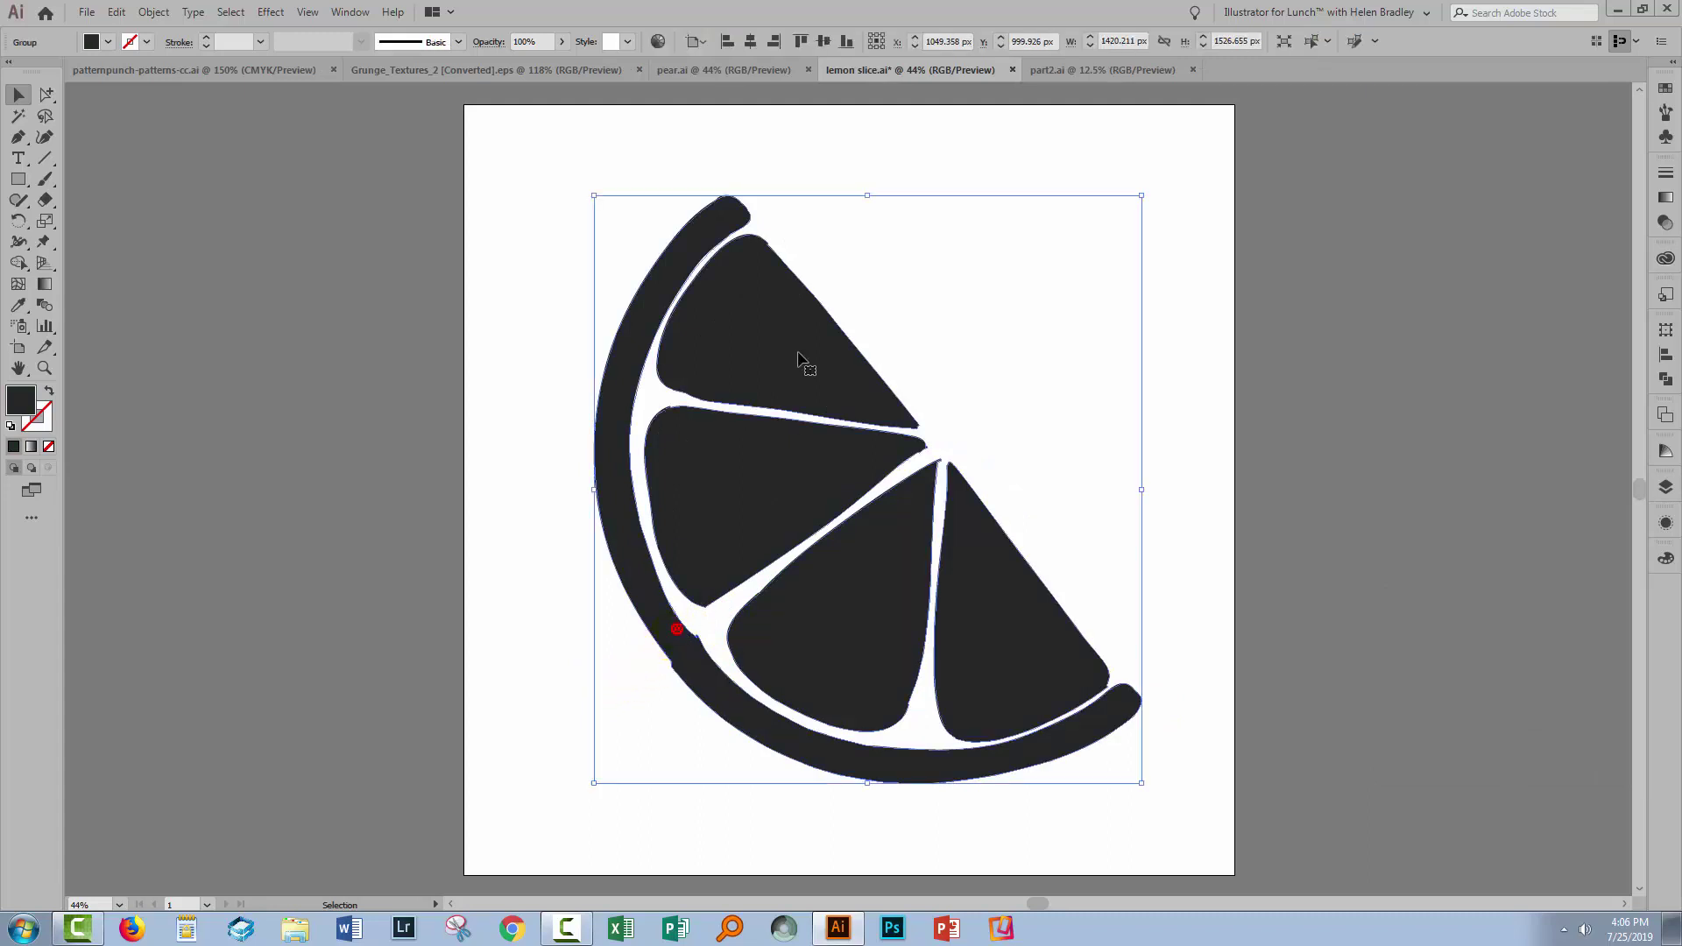
click(522, 729)
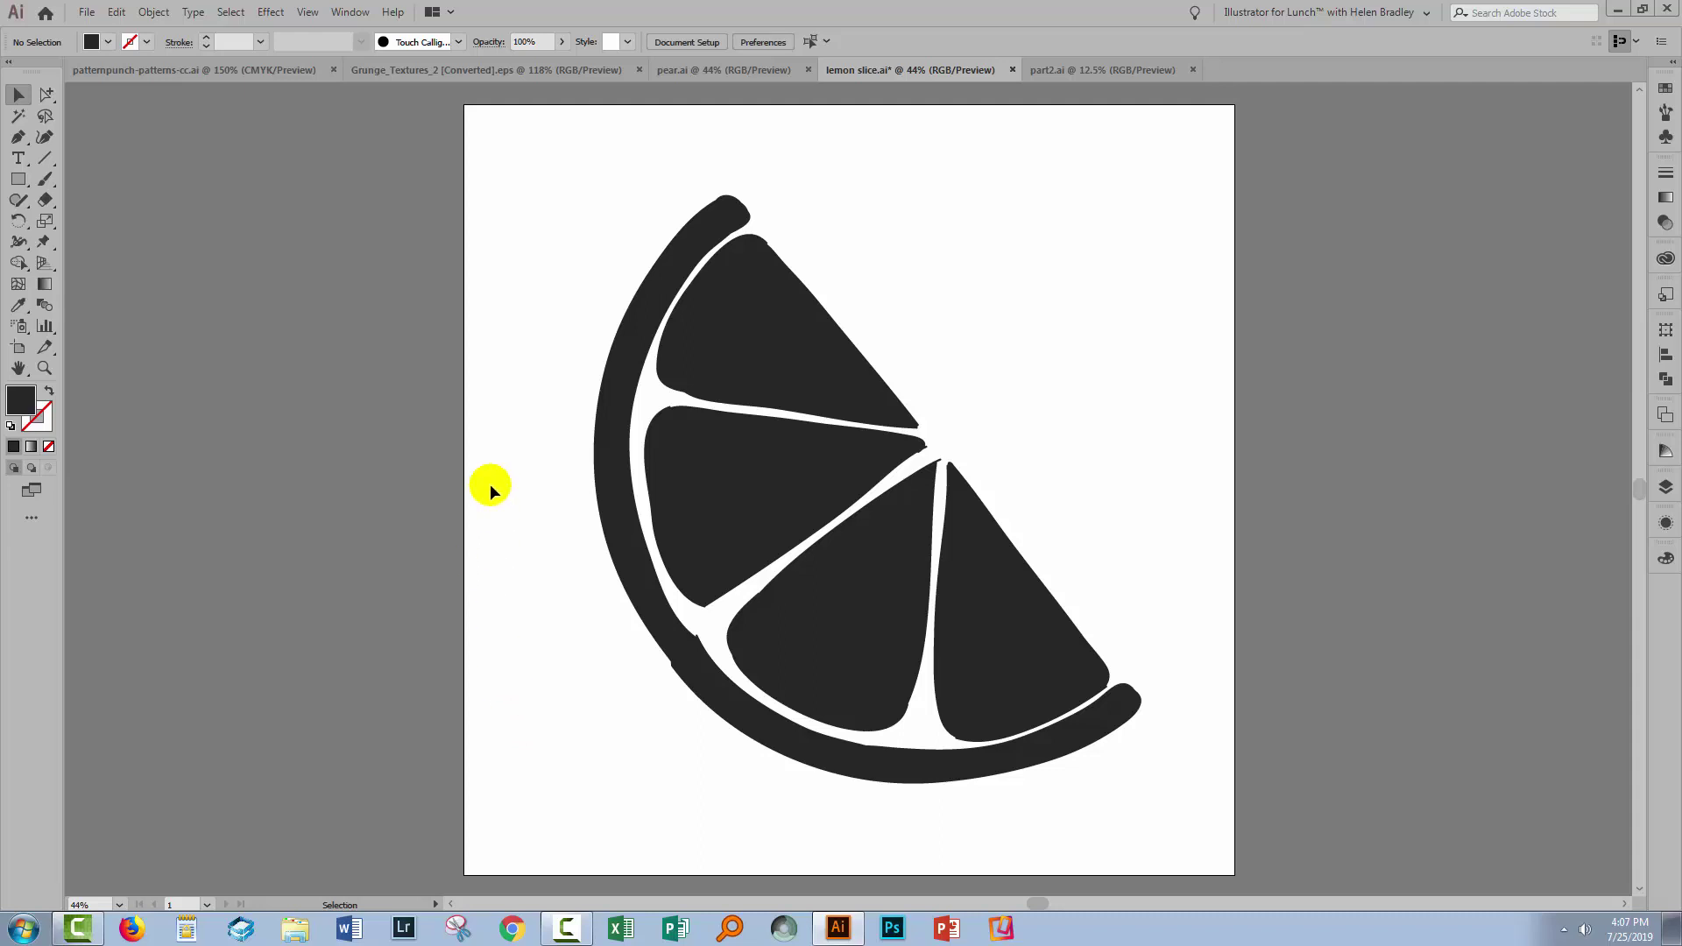
click(496, 70)
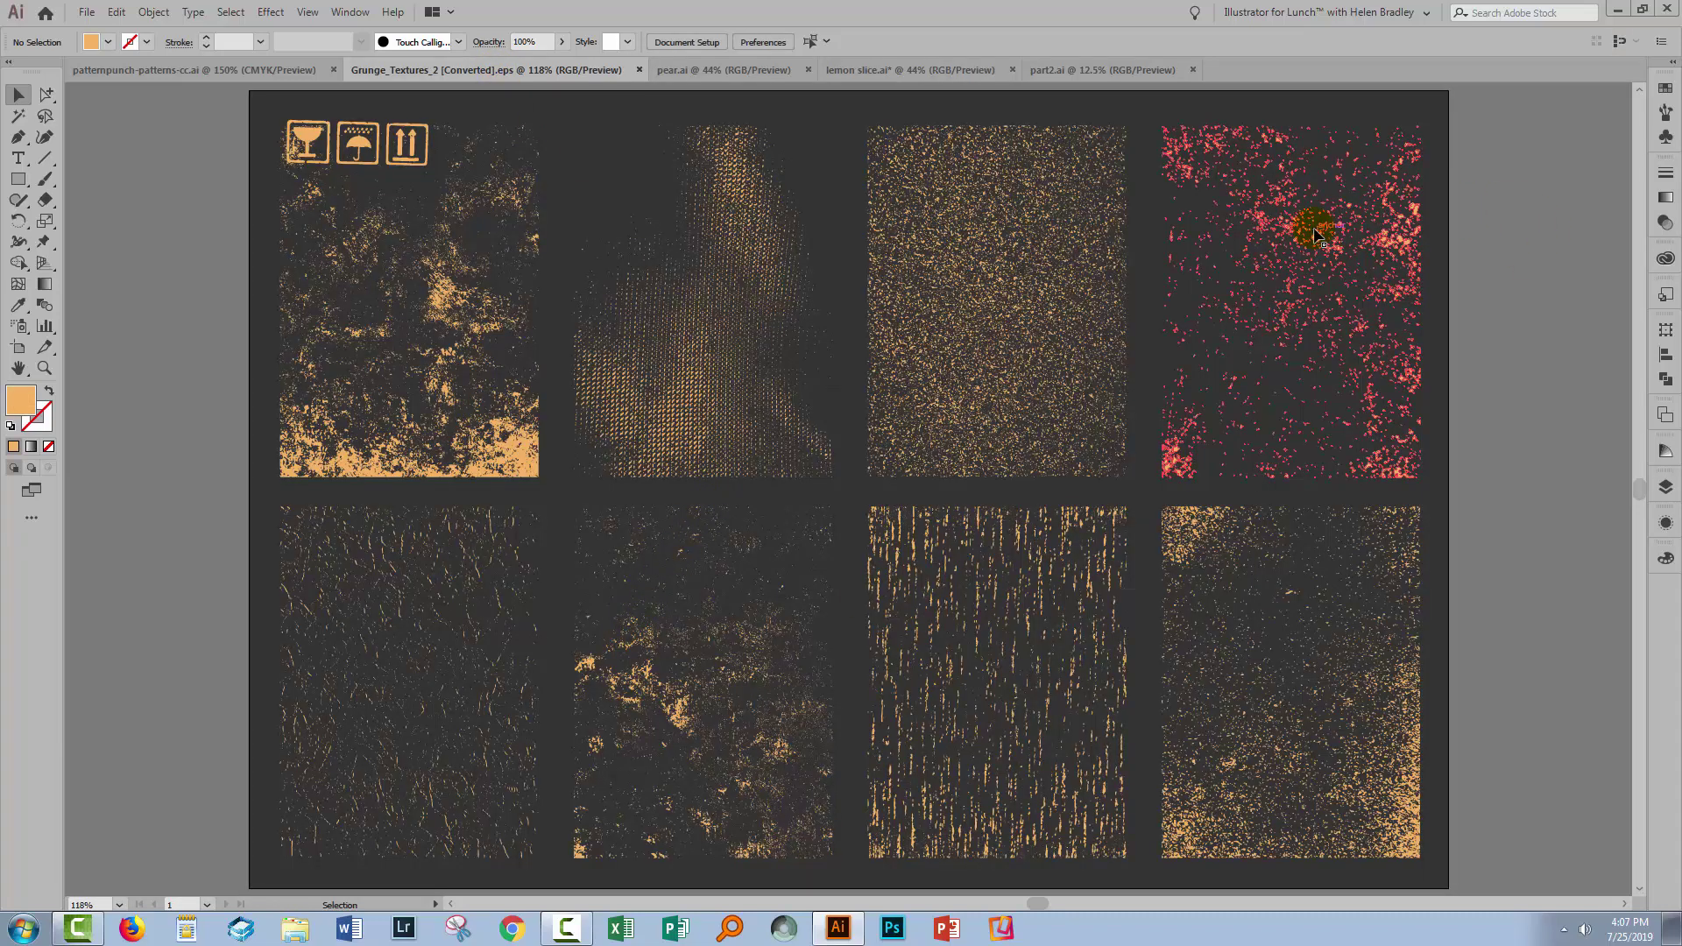
click(1300, 260)
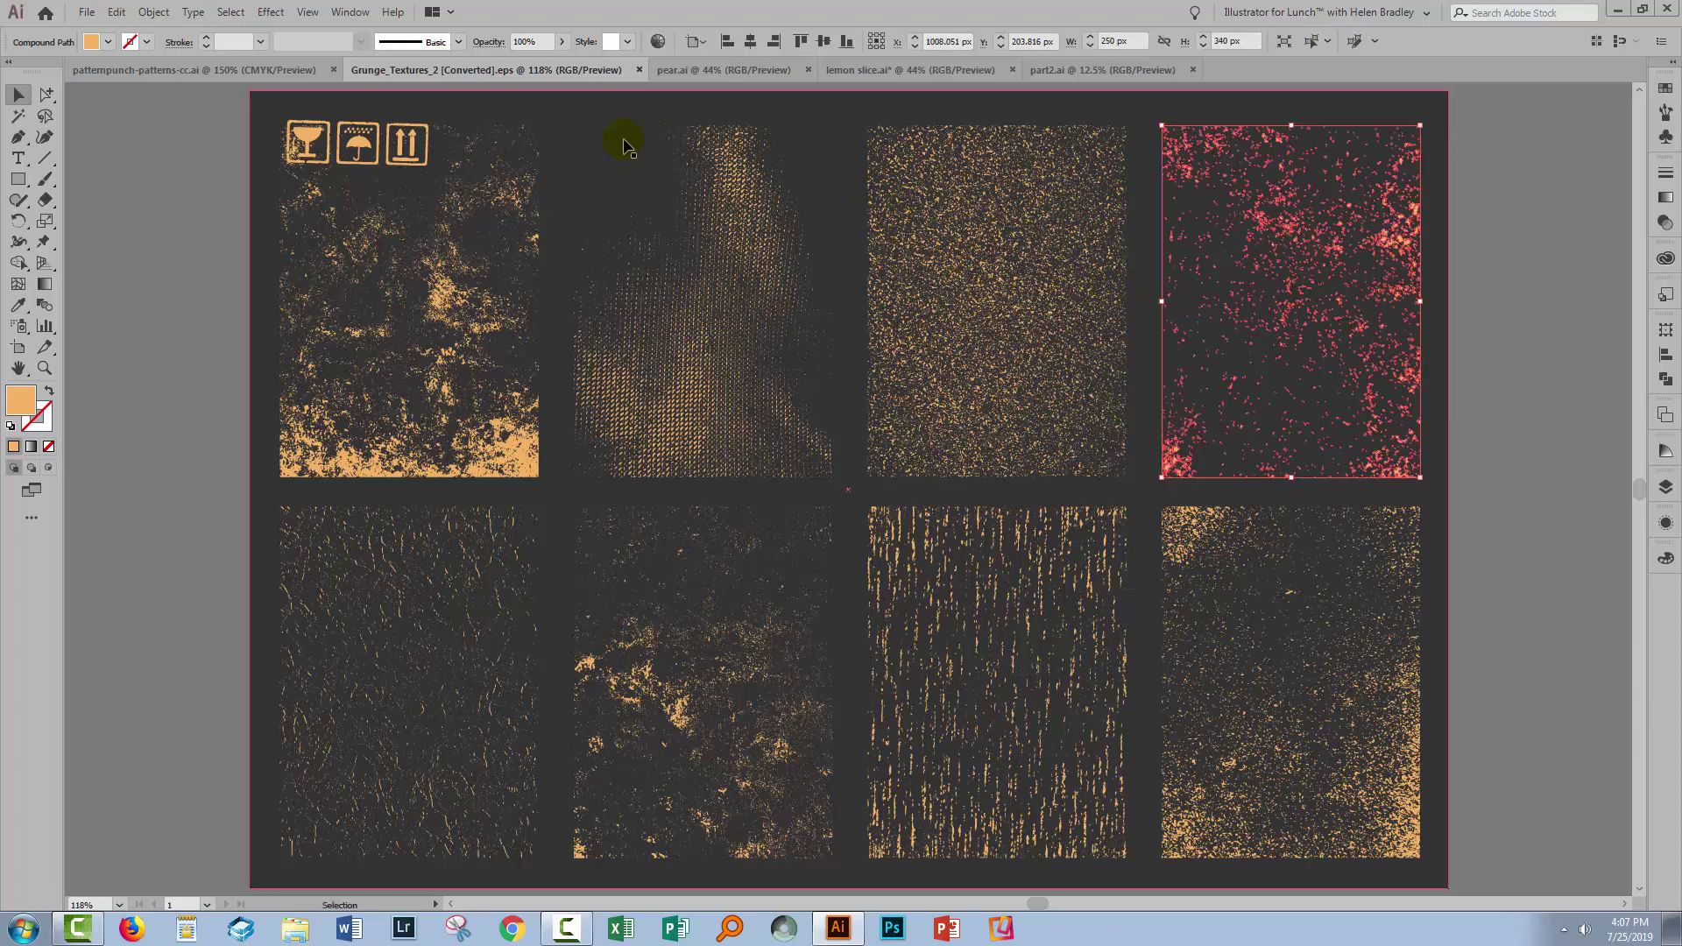
click(861, 71)
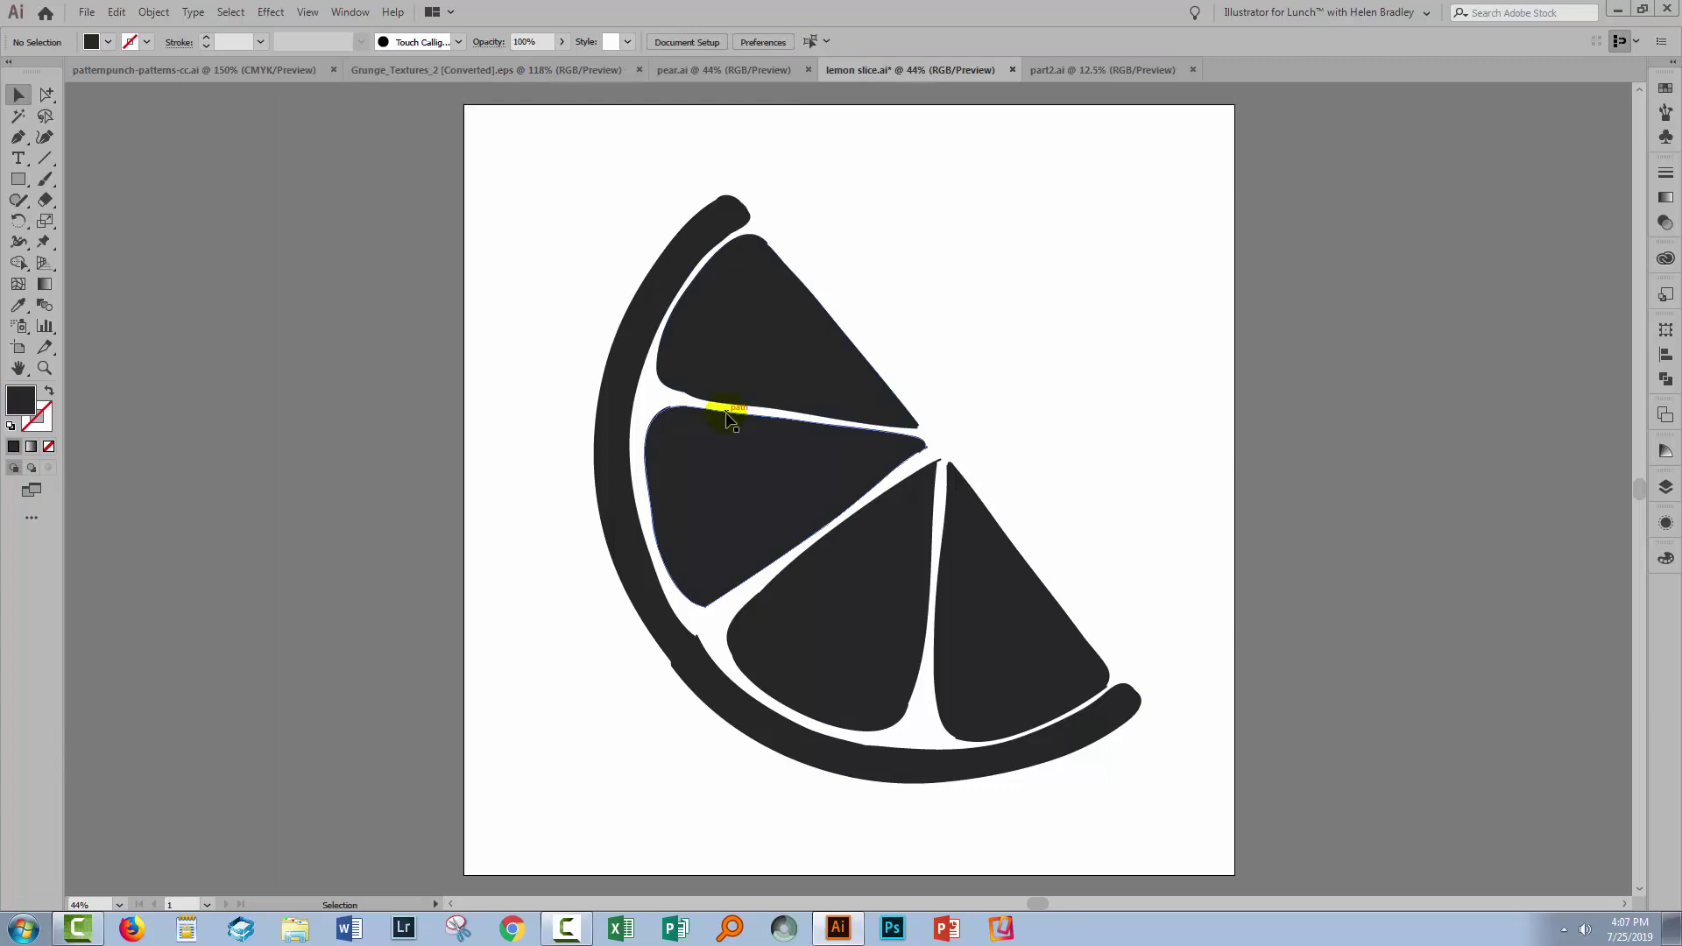
key(ctrl+v)
Enlarge and rotate the pasted texture across the lemon slice, and shift the slice slightly up and right beneath it
drag(800, 420, 473, 253)
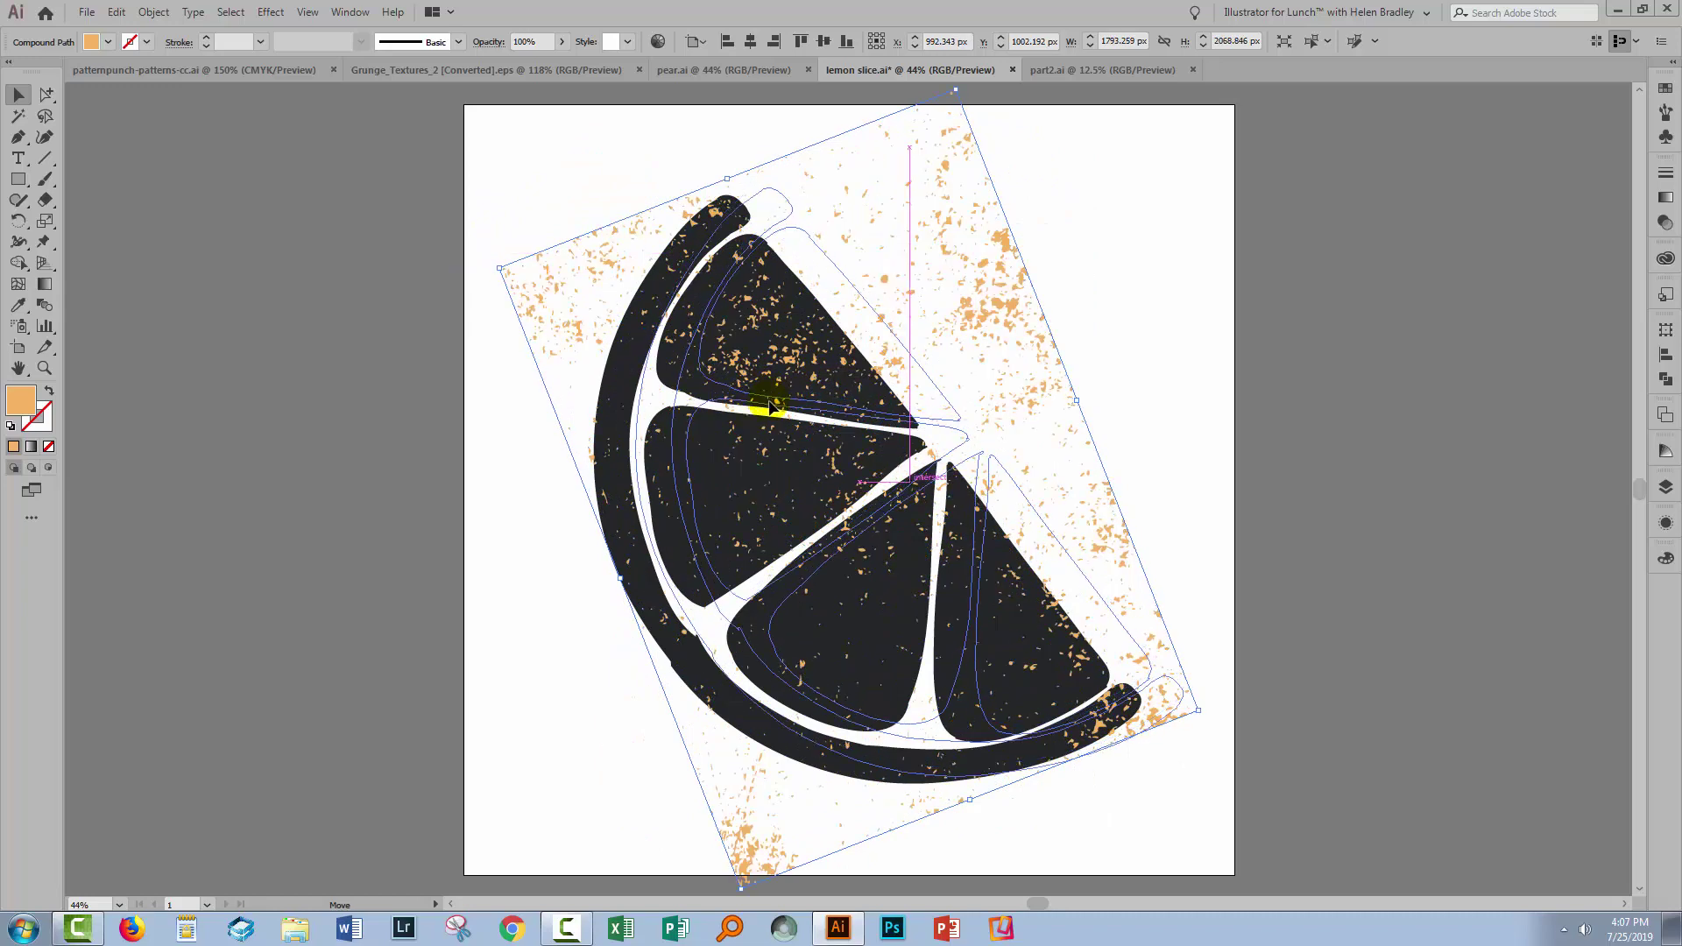
click(751, 386)
click(458, 495)
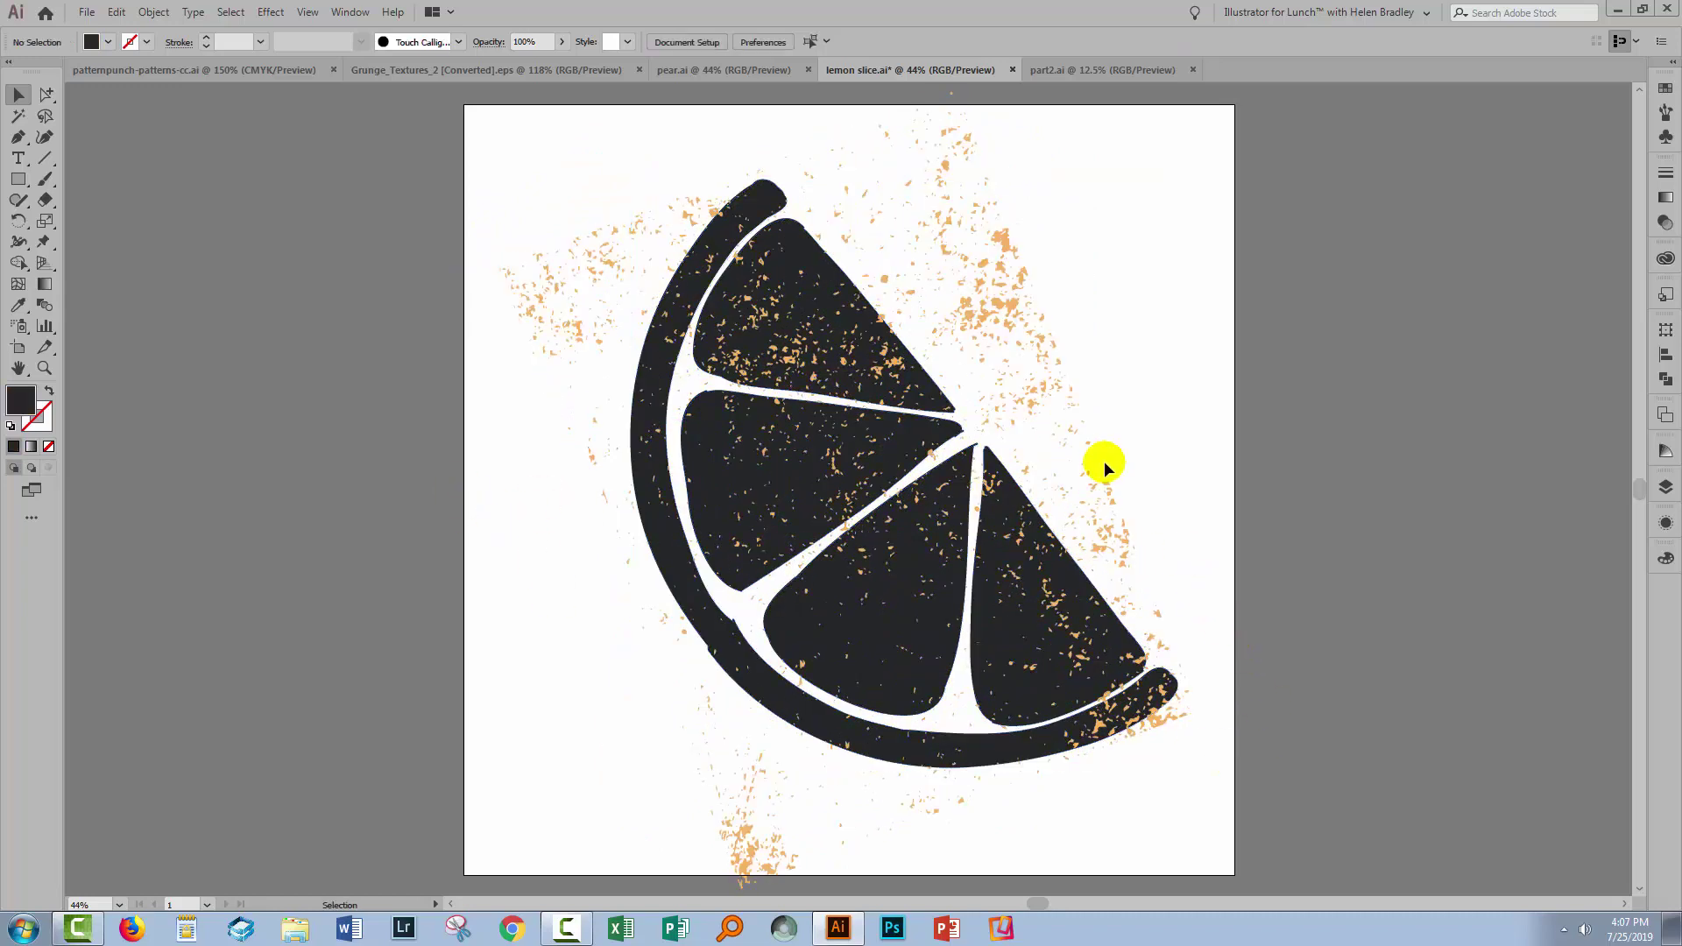
Rotate the texture slightly further counterclockwise and enlarge it to about 1927 by 2159 px so it covers the whole lemon slice
click(1089, 512)
drag(494, 263, 450, 289)
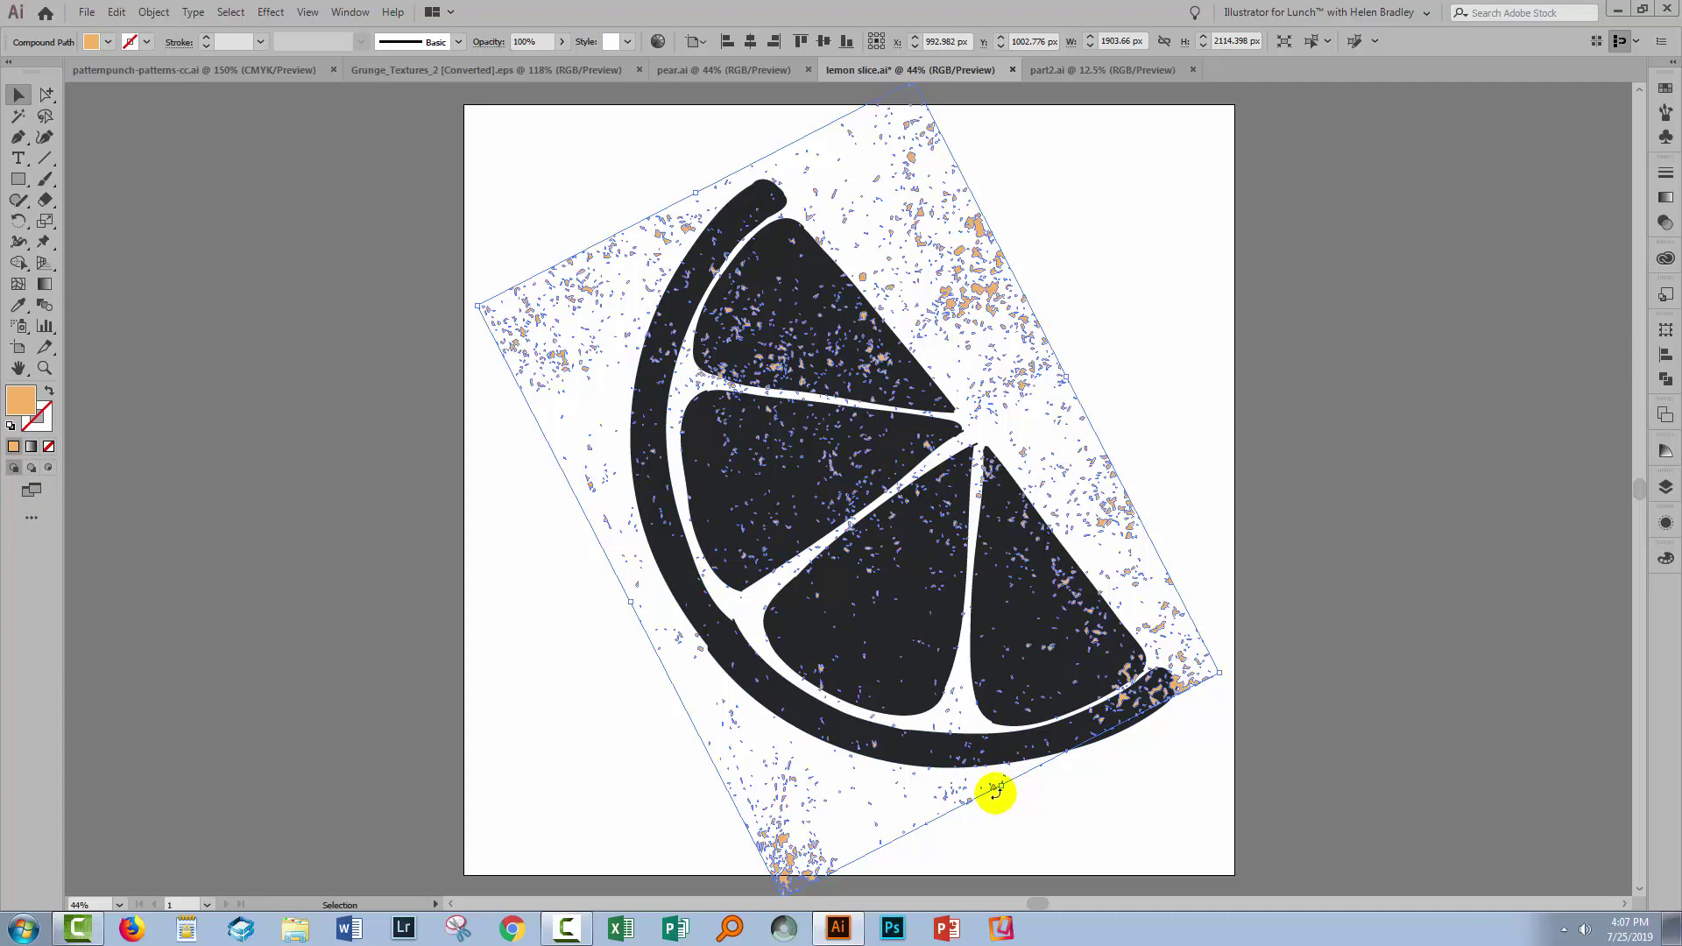
drag(1001, 789, 1008, 802)
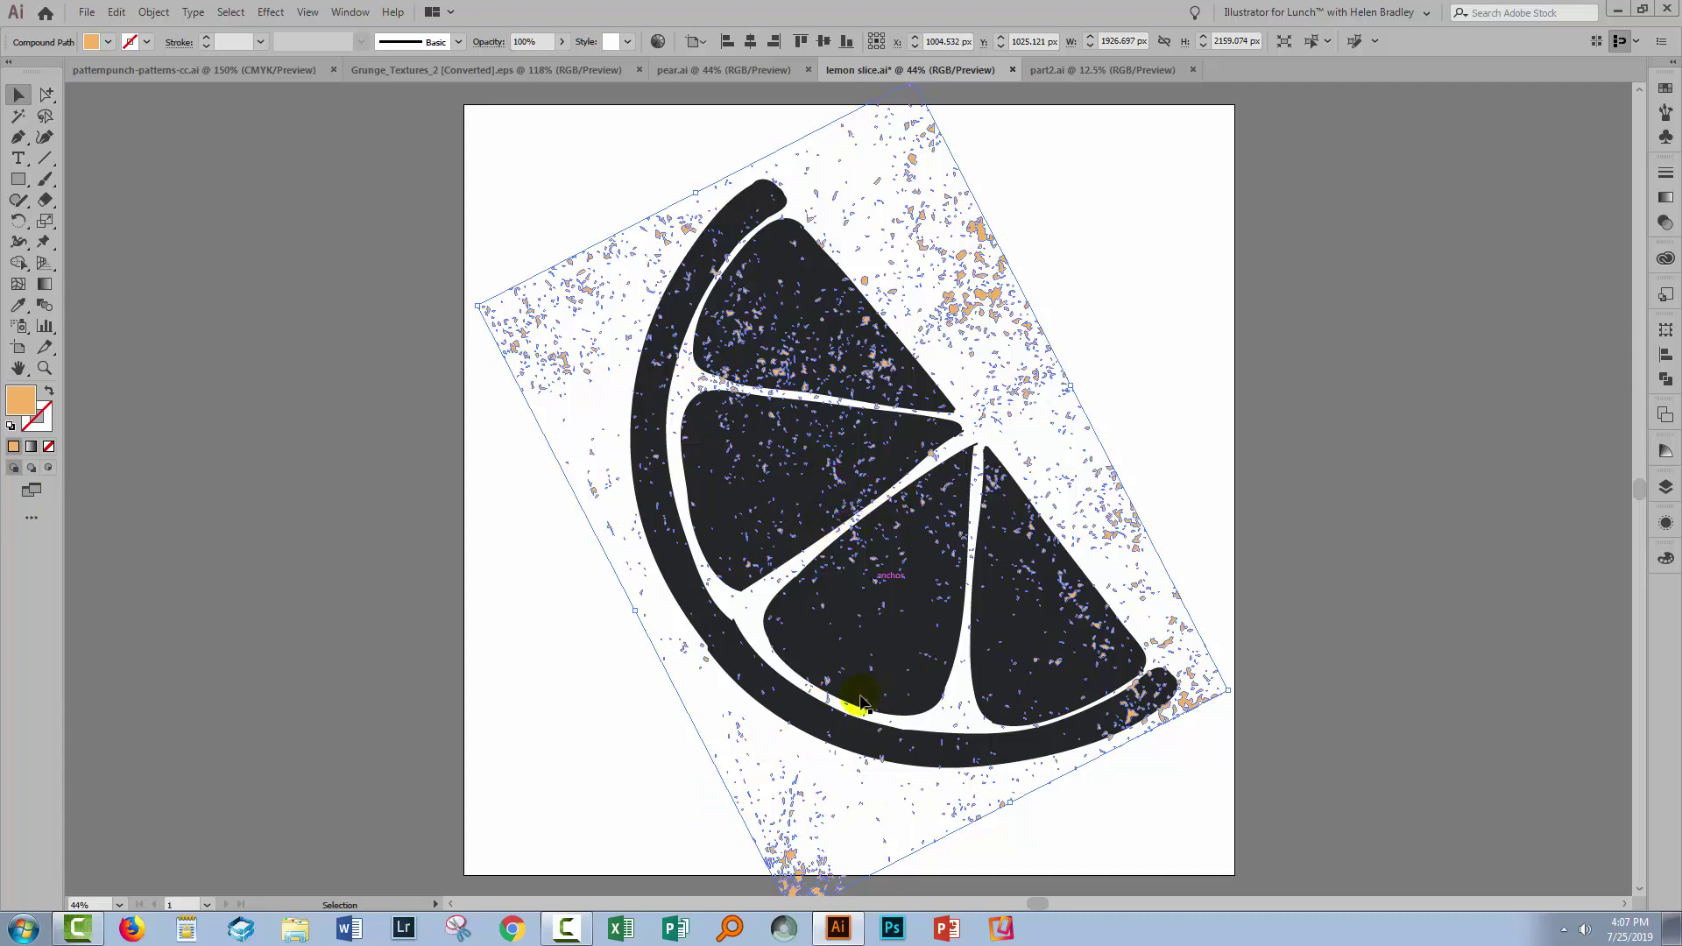
click(611, 731)
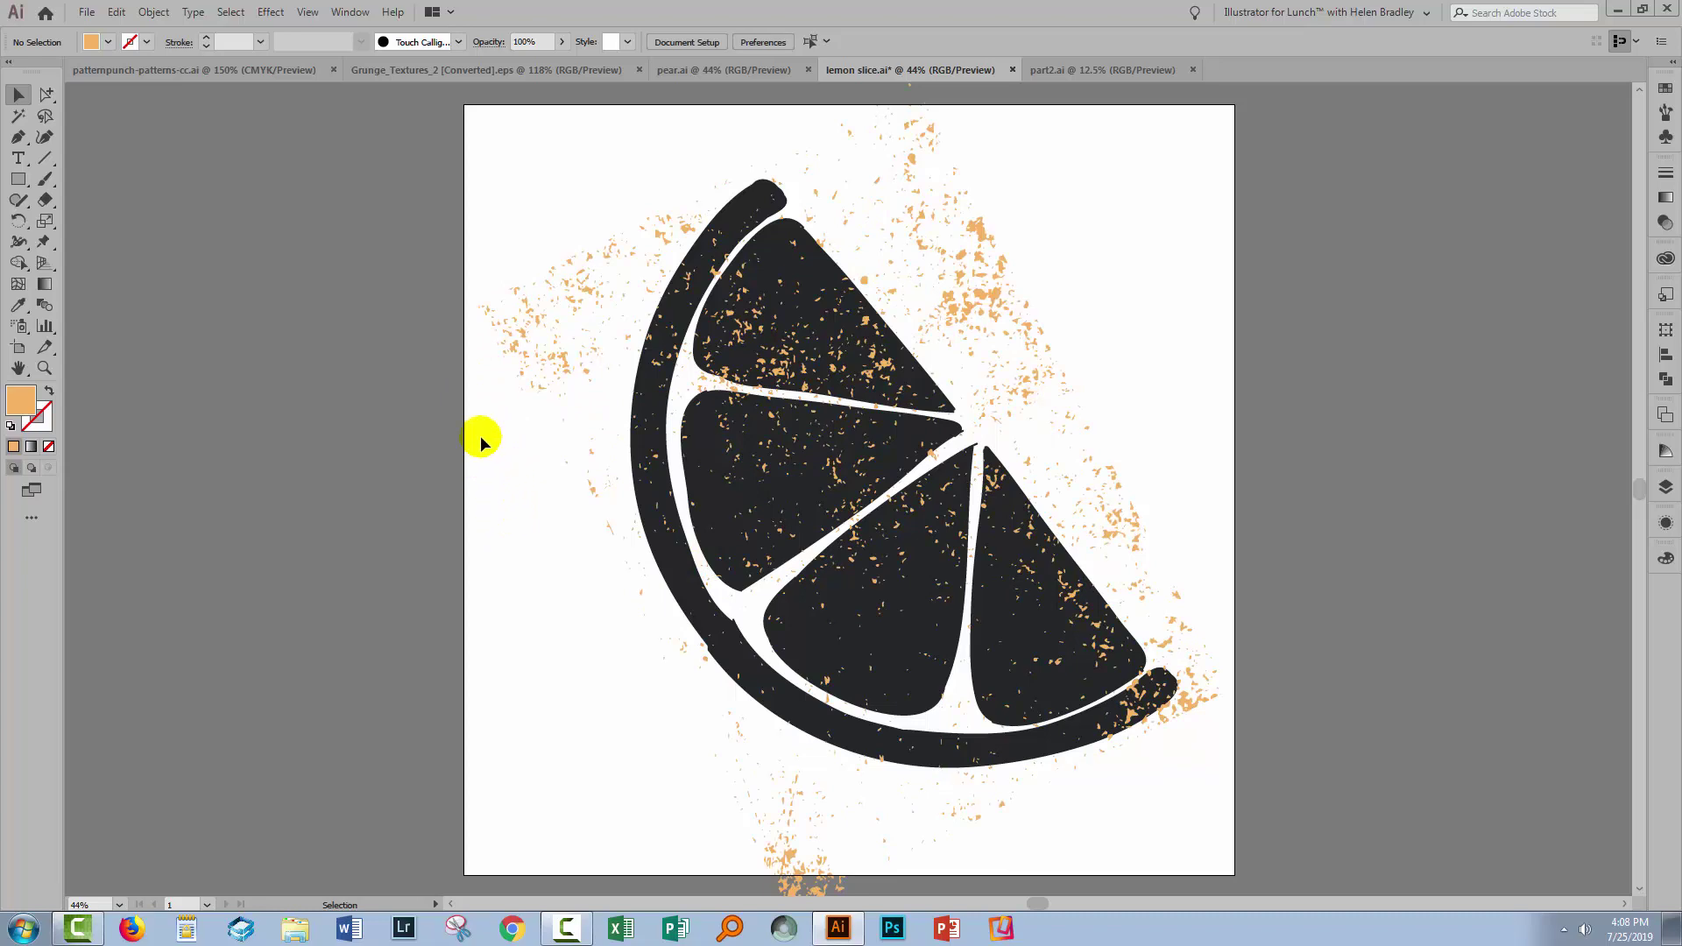
Select the lemon slice and the texture, check their stacking order in the layer, and combine them with Pathfinder Merge
drag(517, 187, 1151, 854)
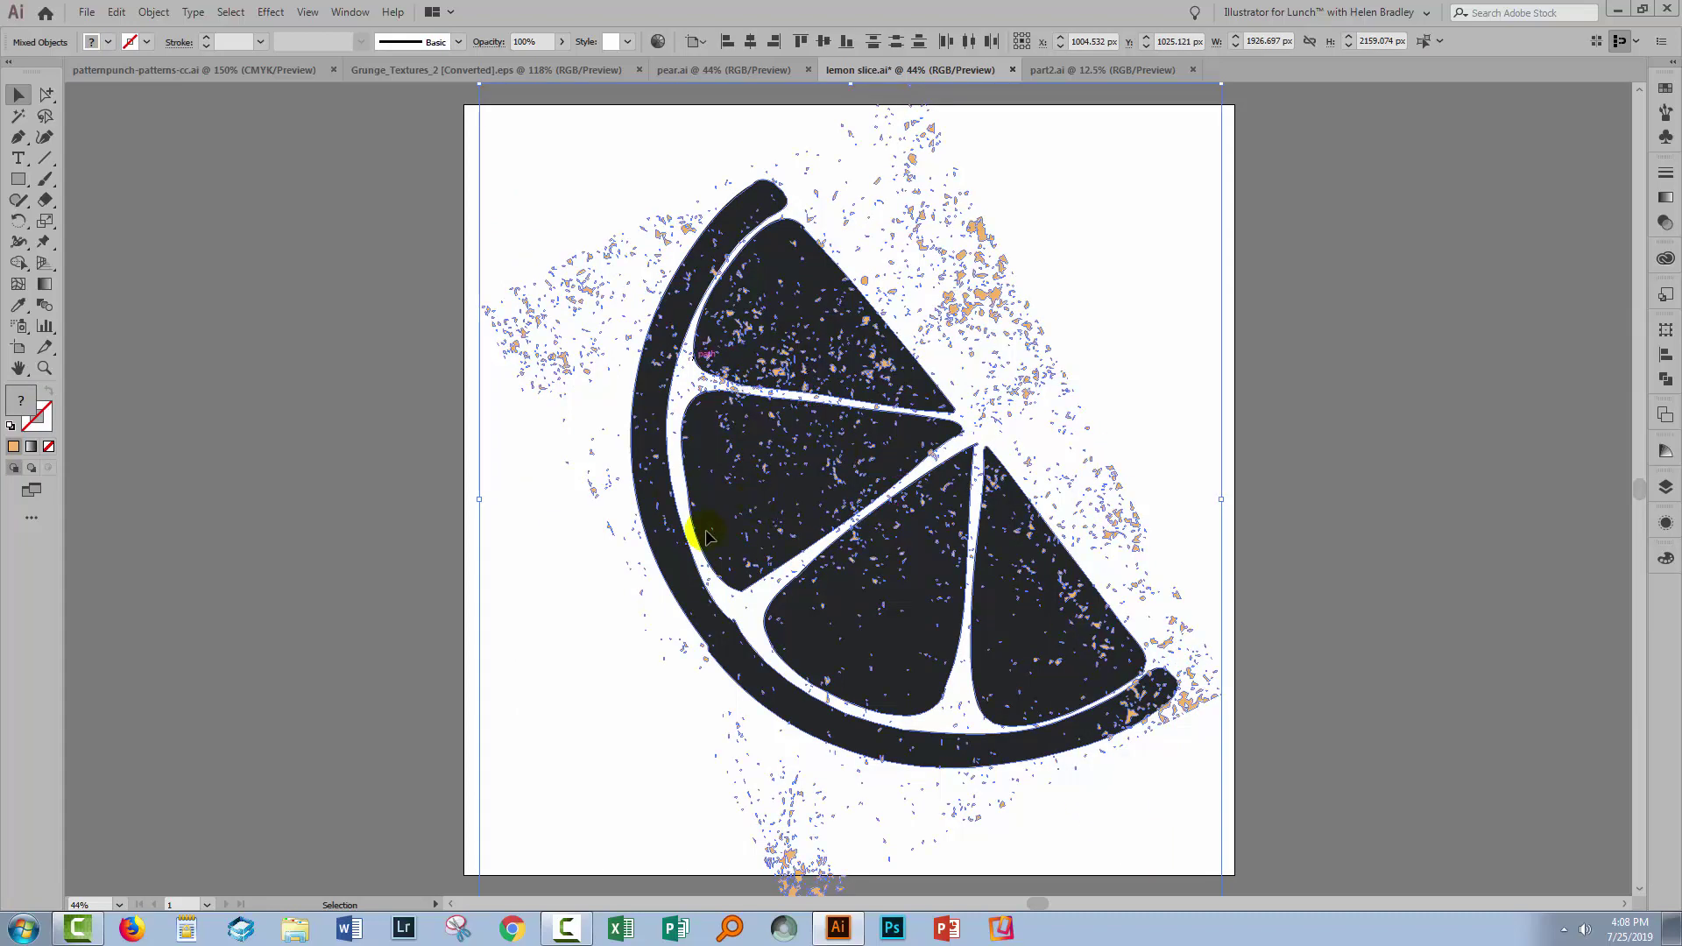
click(1665, 487)
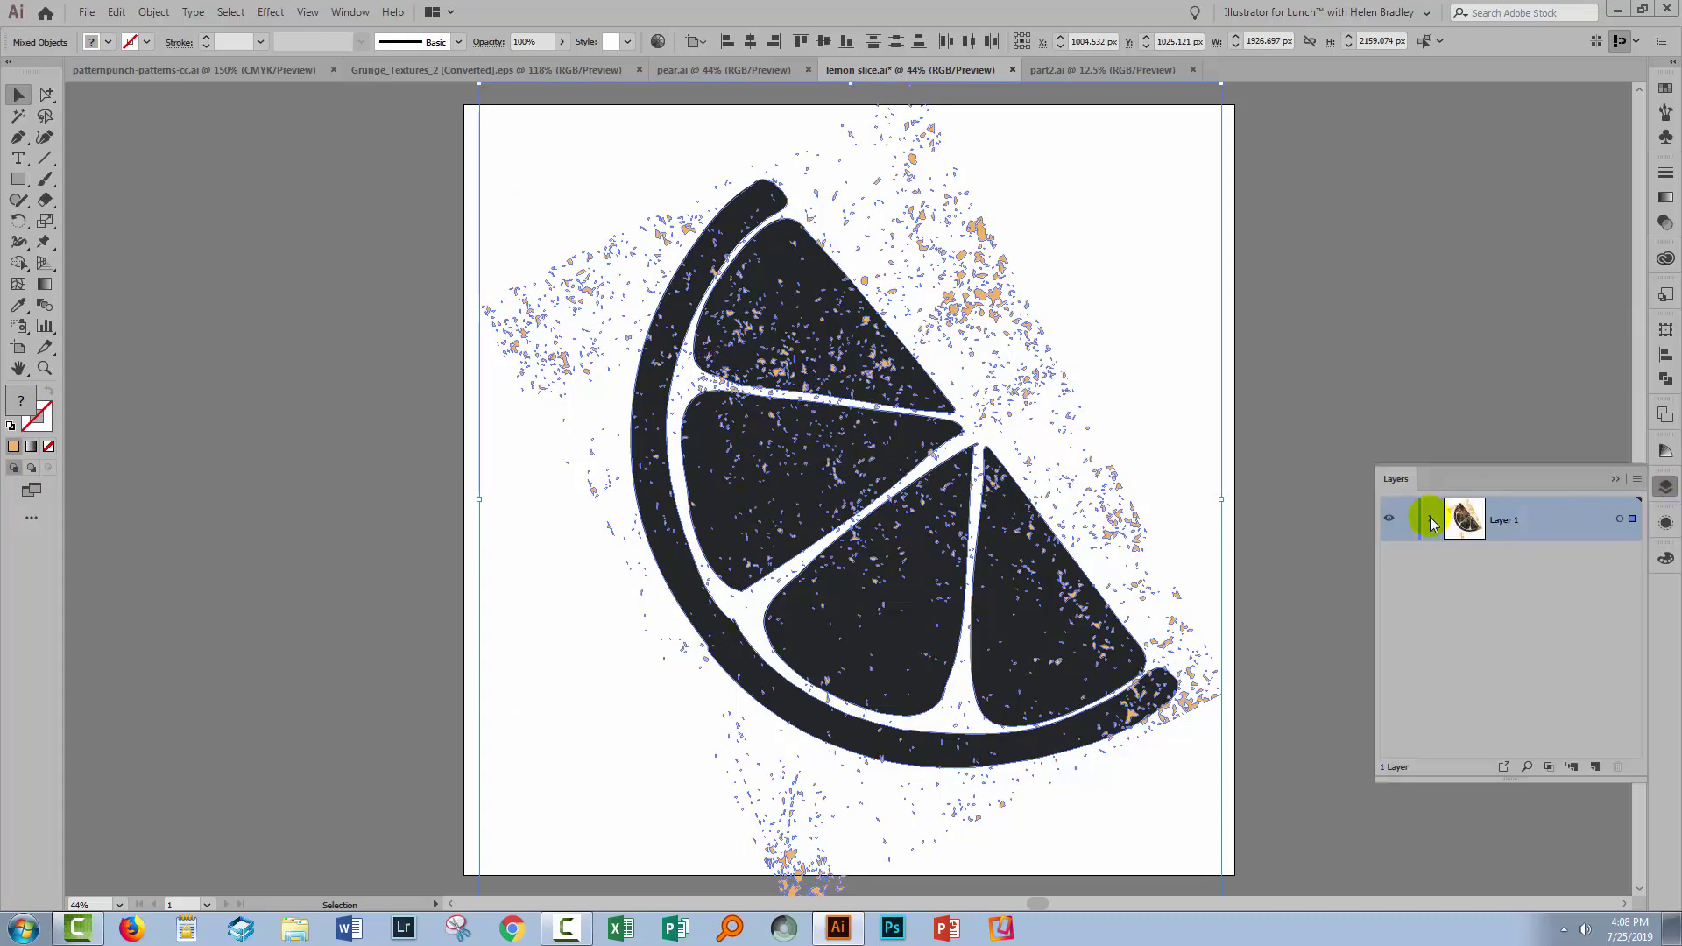
click(1431, 520)
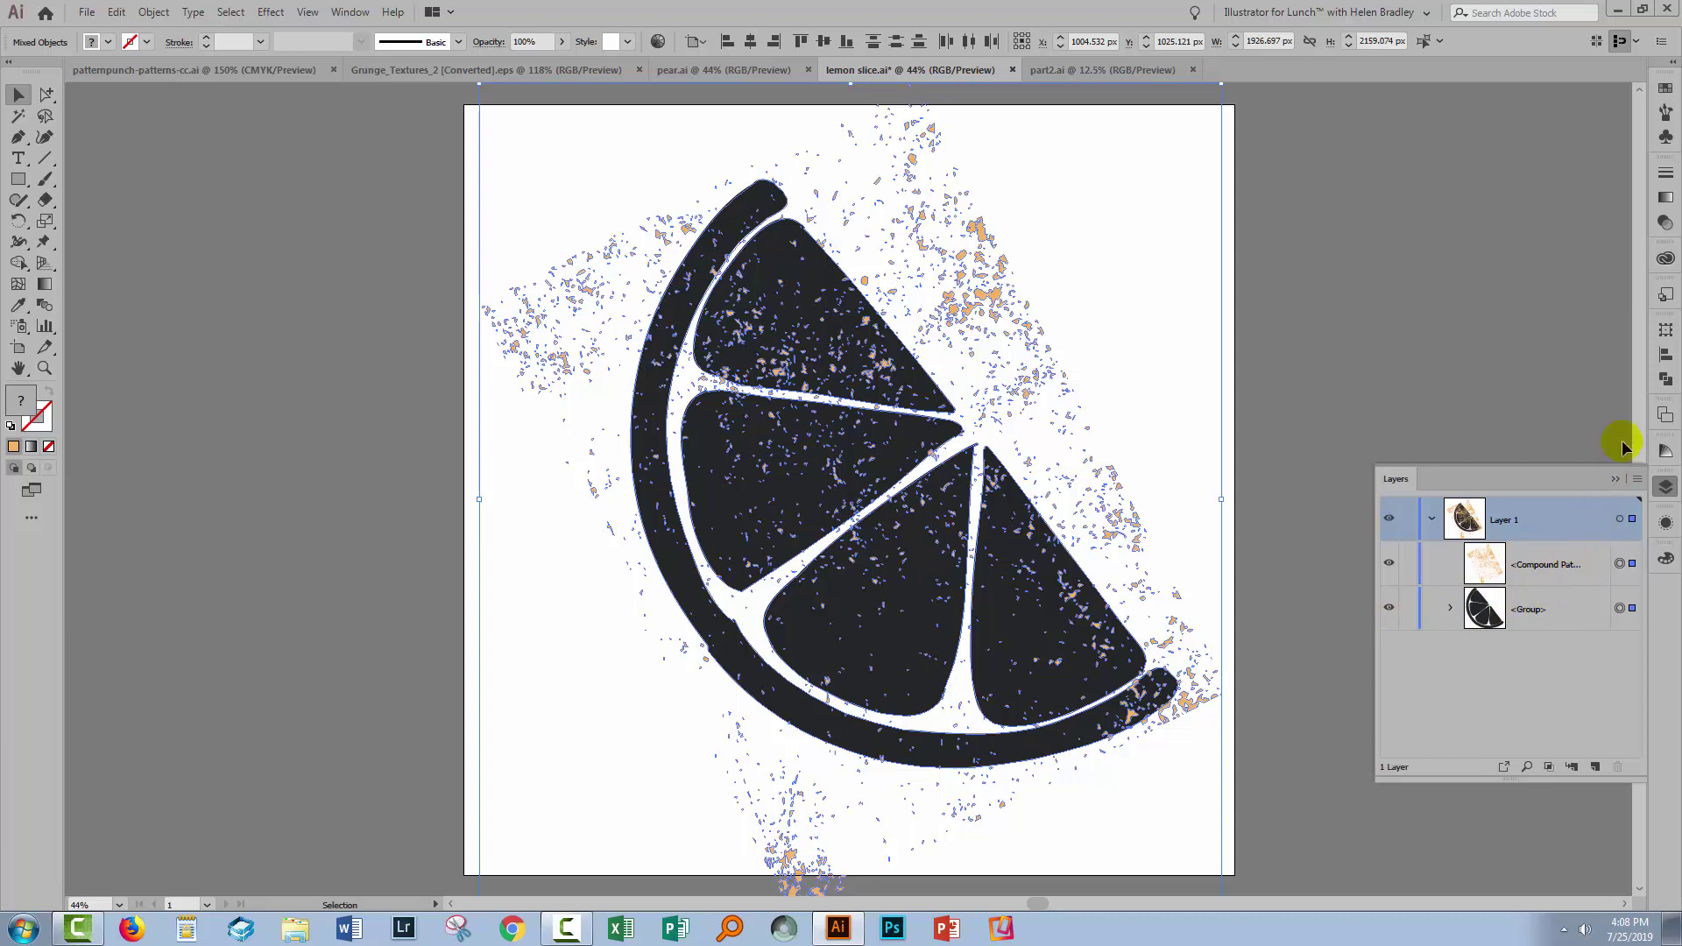
click(1666, 379)
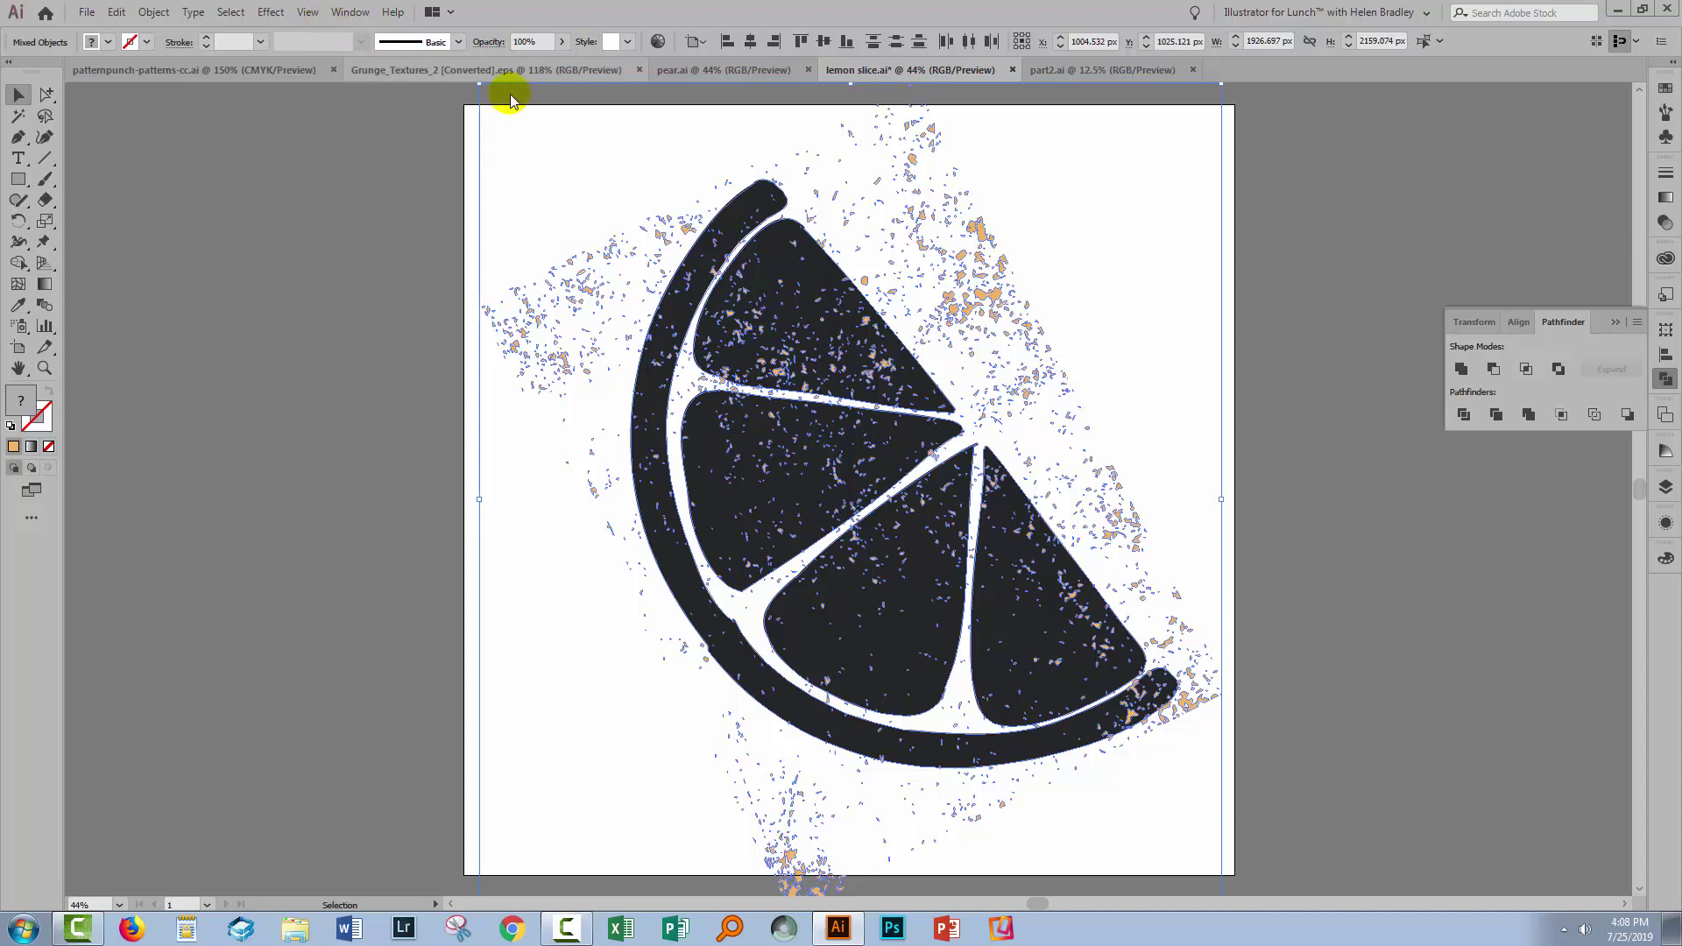
click(1529, 415)
click(1663, 377)
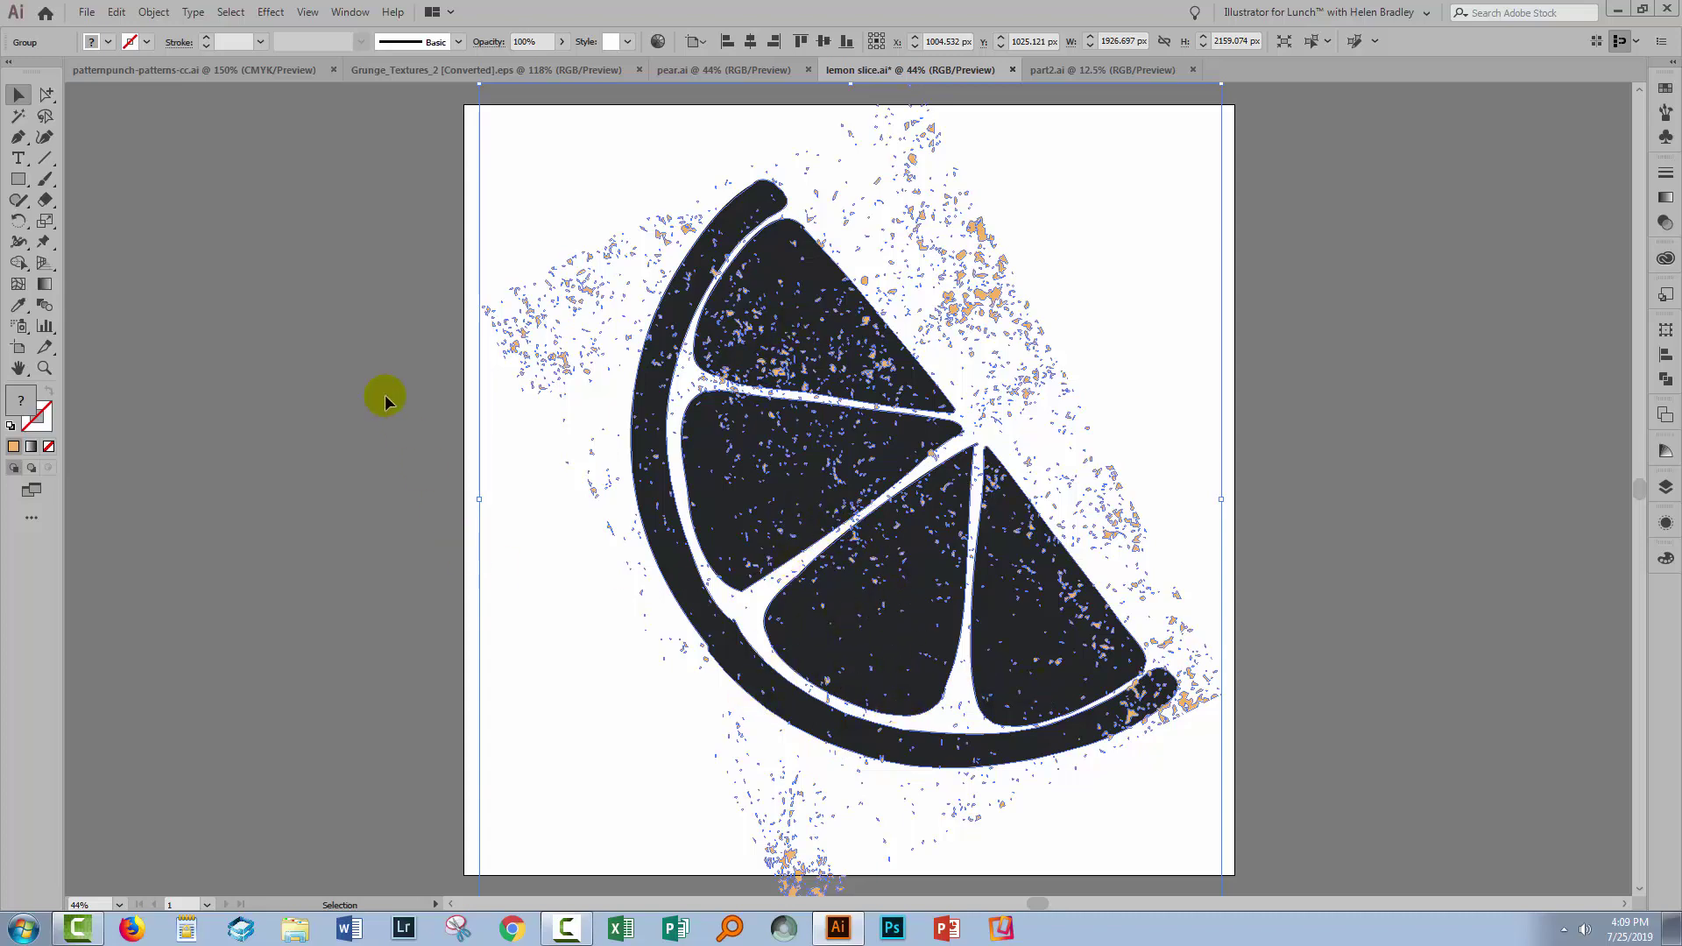
Select one orange texture piece within the merged group, extend the selection to everything with the same fill color, and delete it
drag(46, 94, 97, 117)
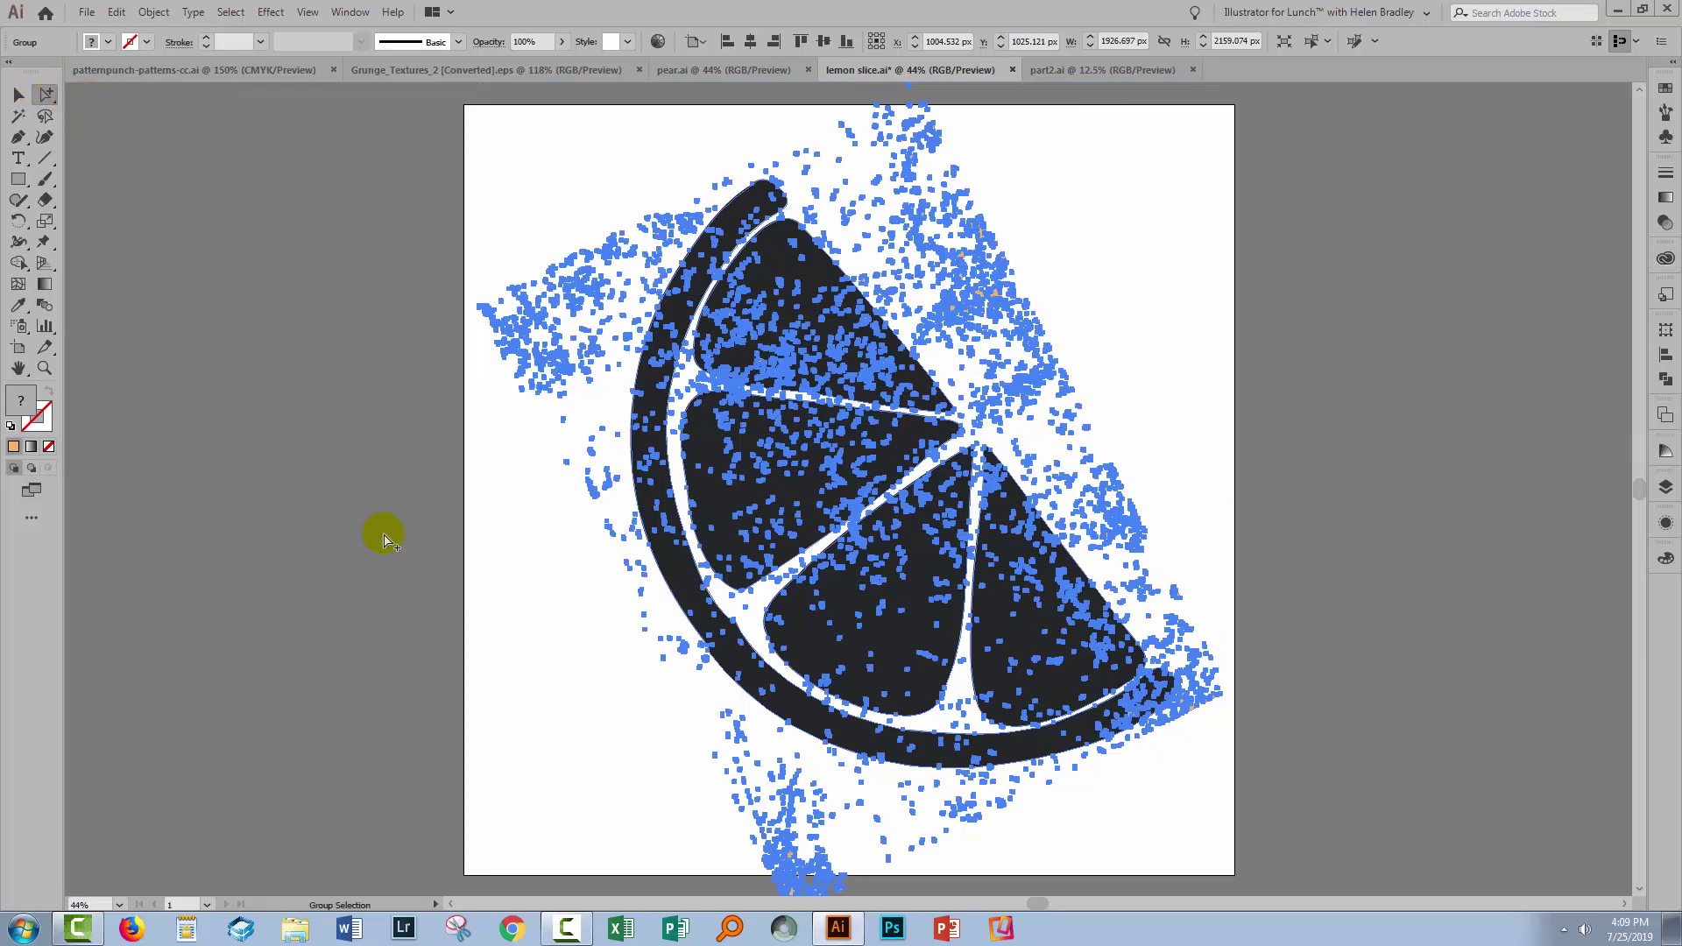
click(495, 619)
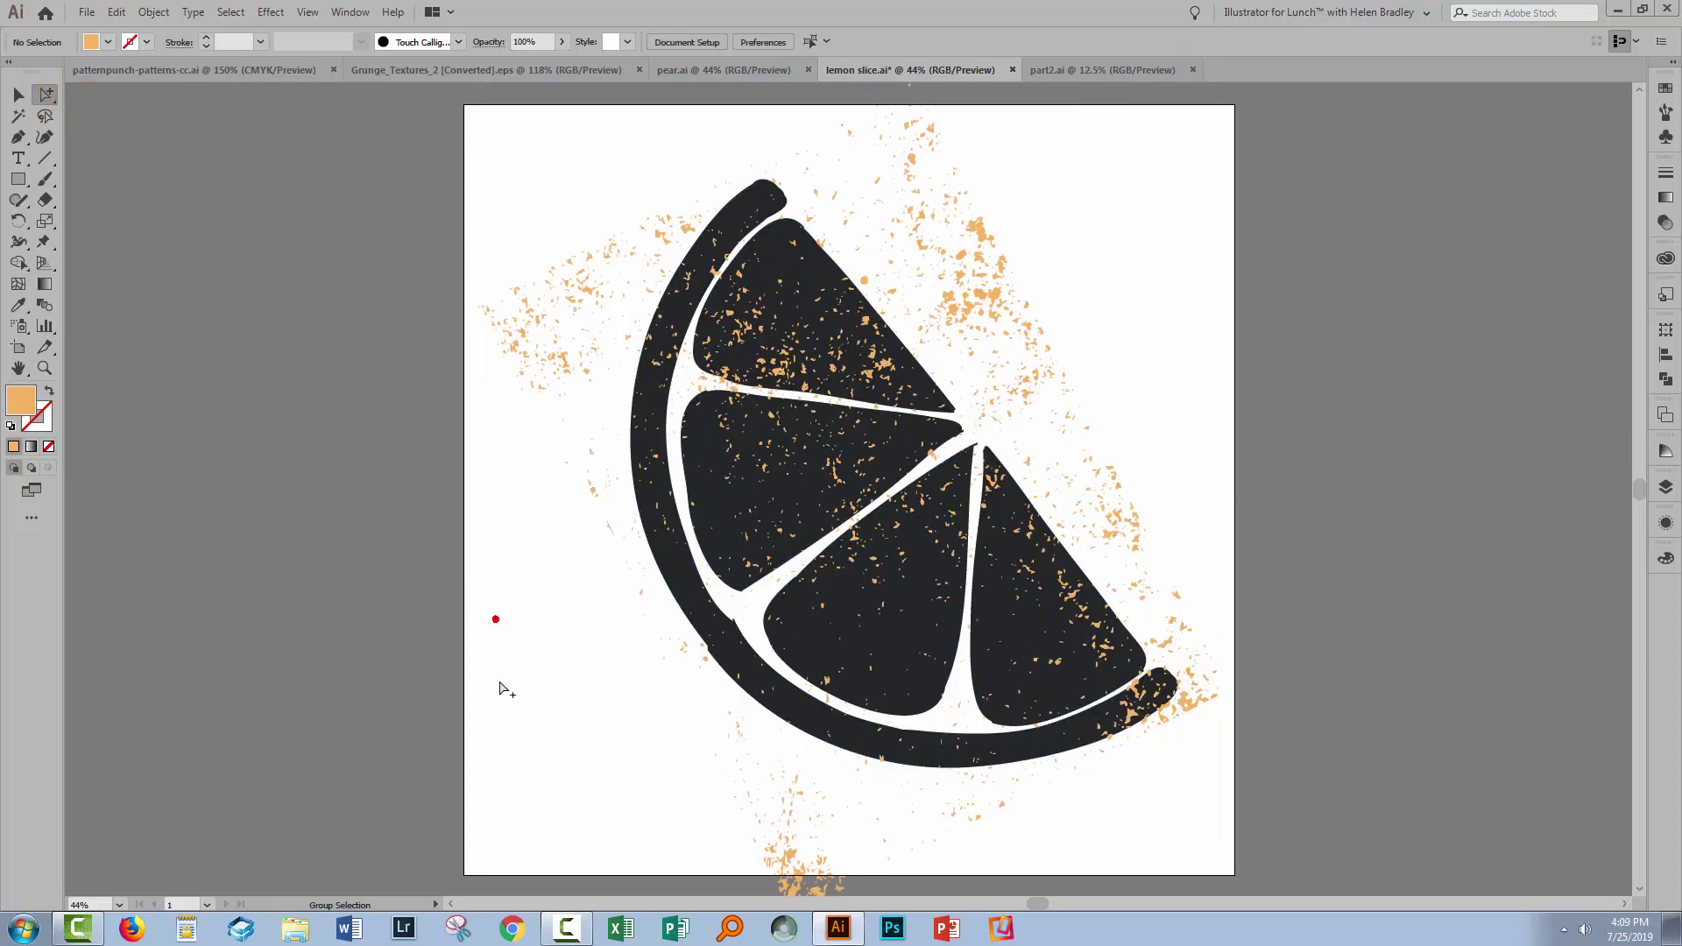
click(979, 233)
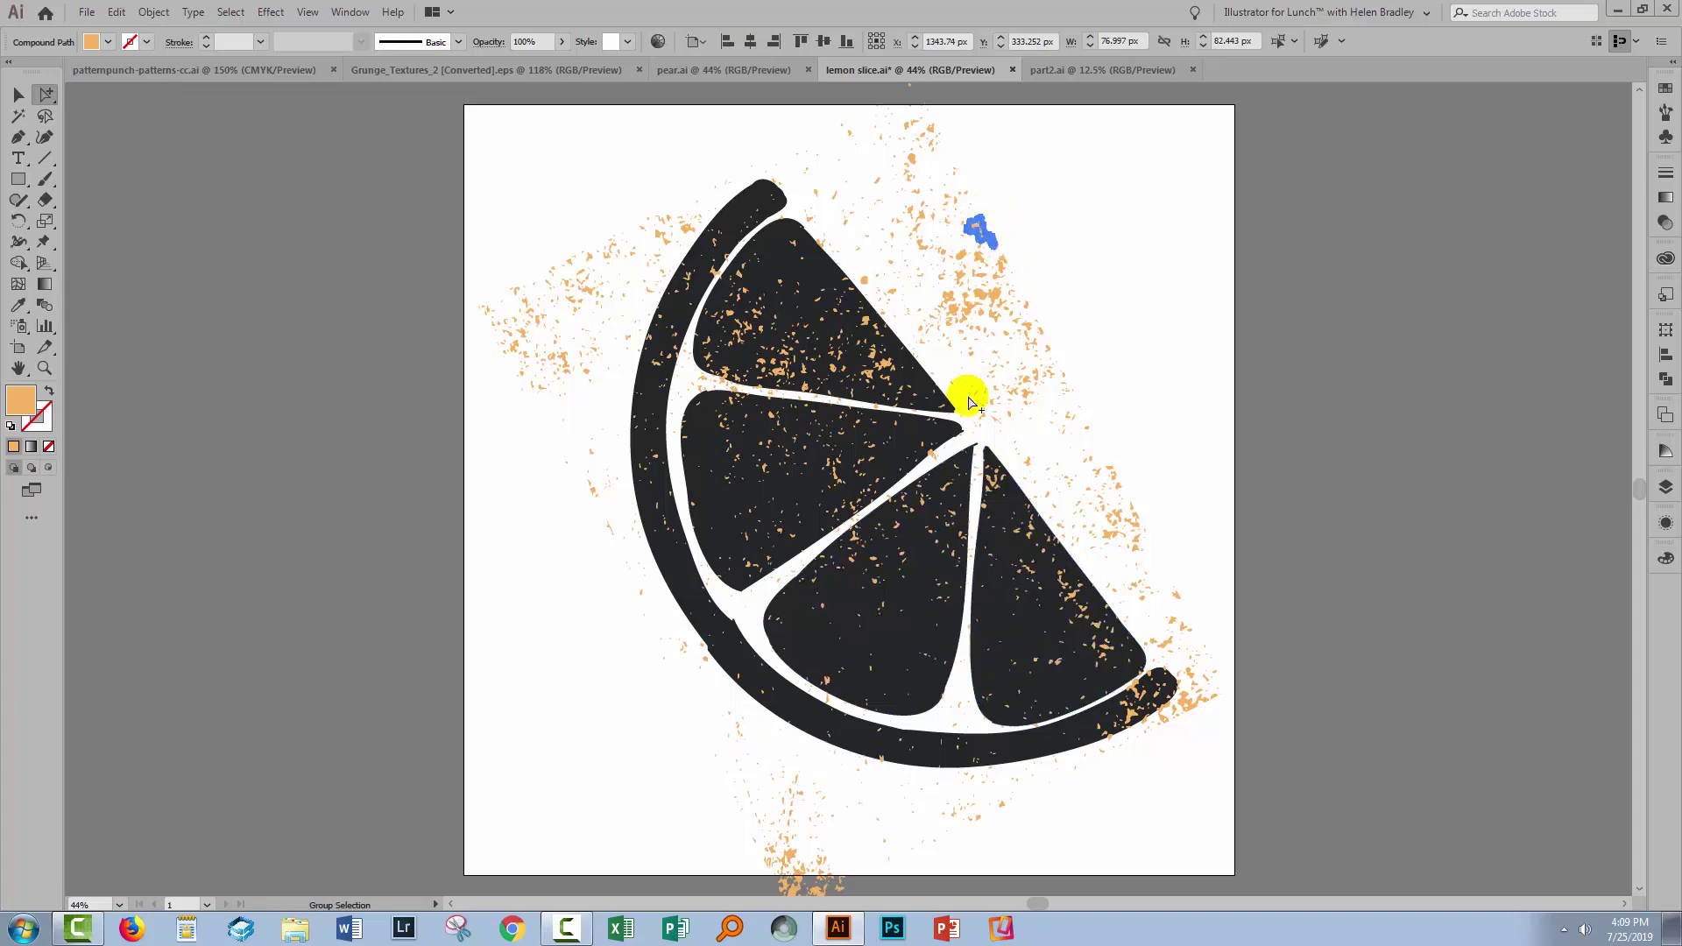
click(234, 13)
mouse_move(248, 182)
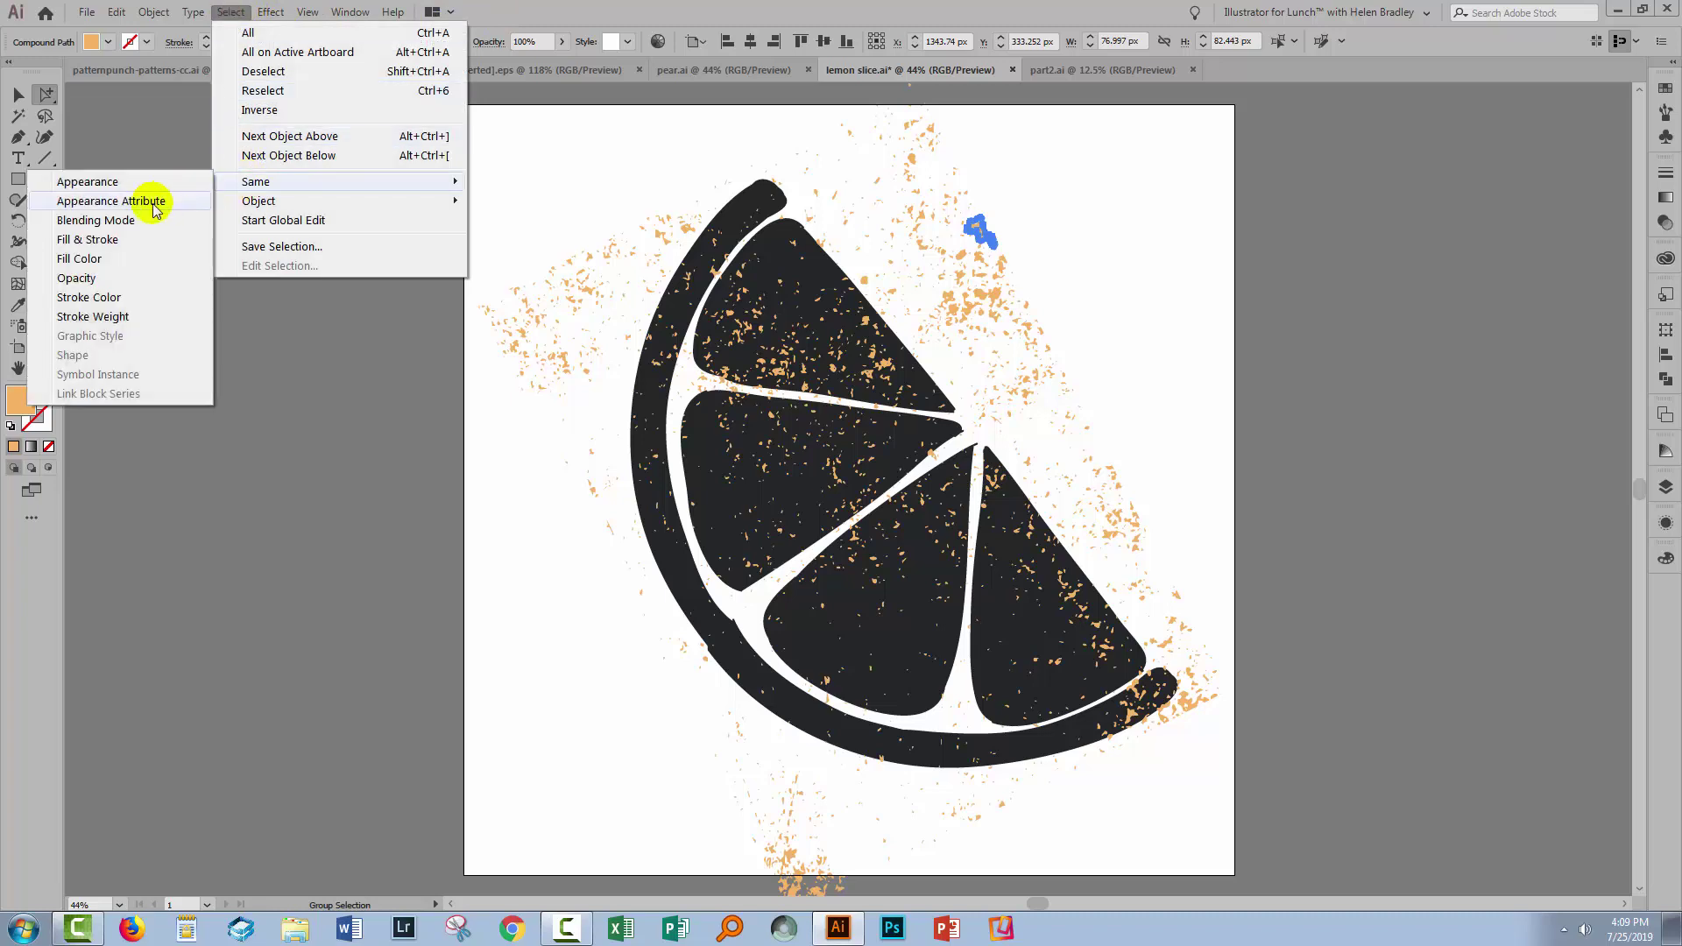
click(88, 259)
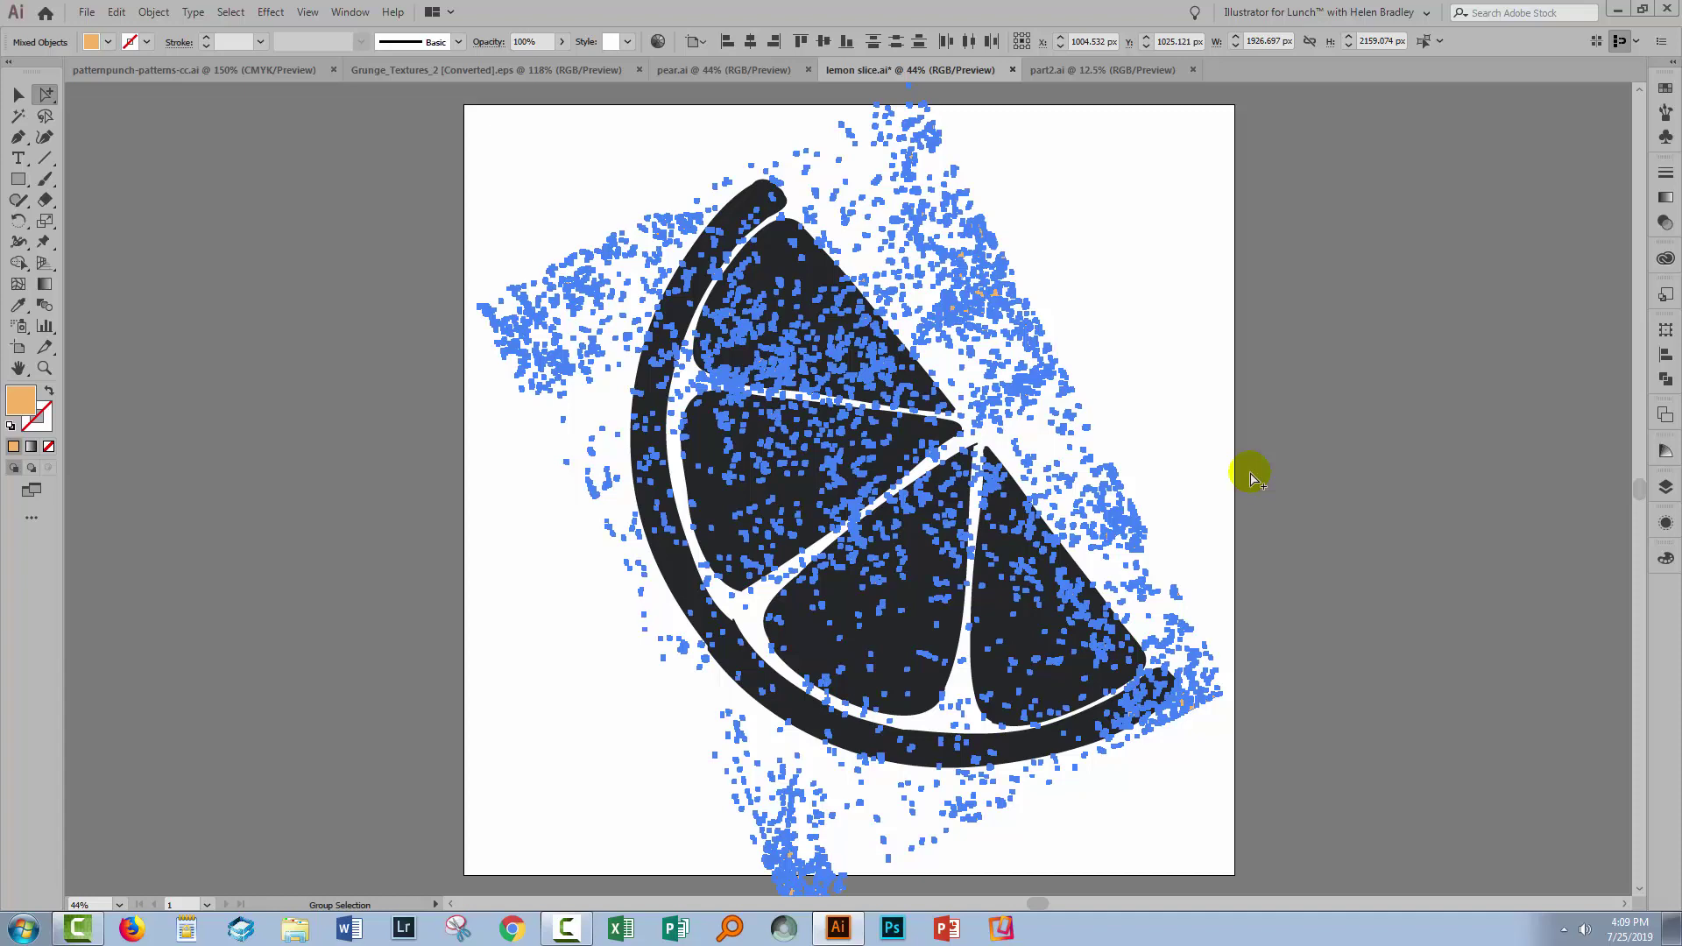
key(Delete)
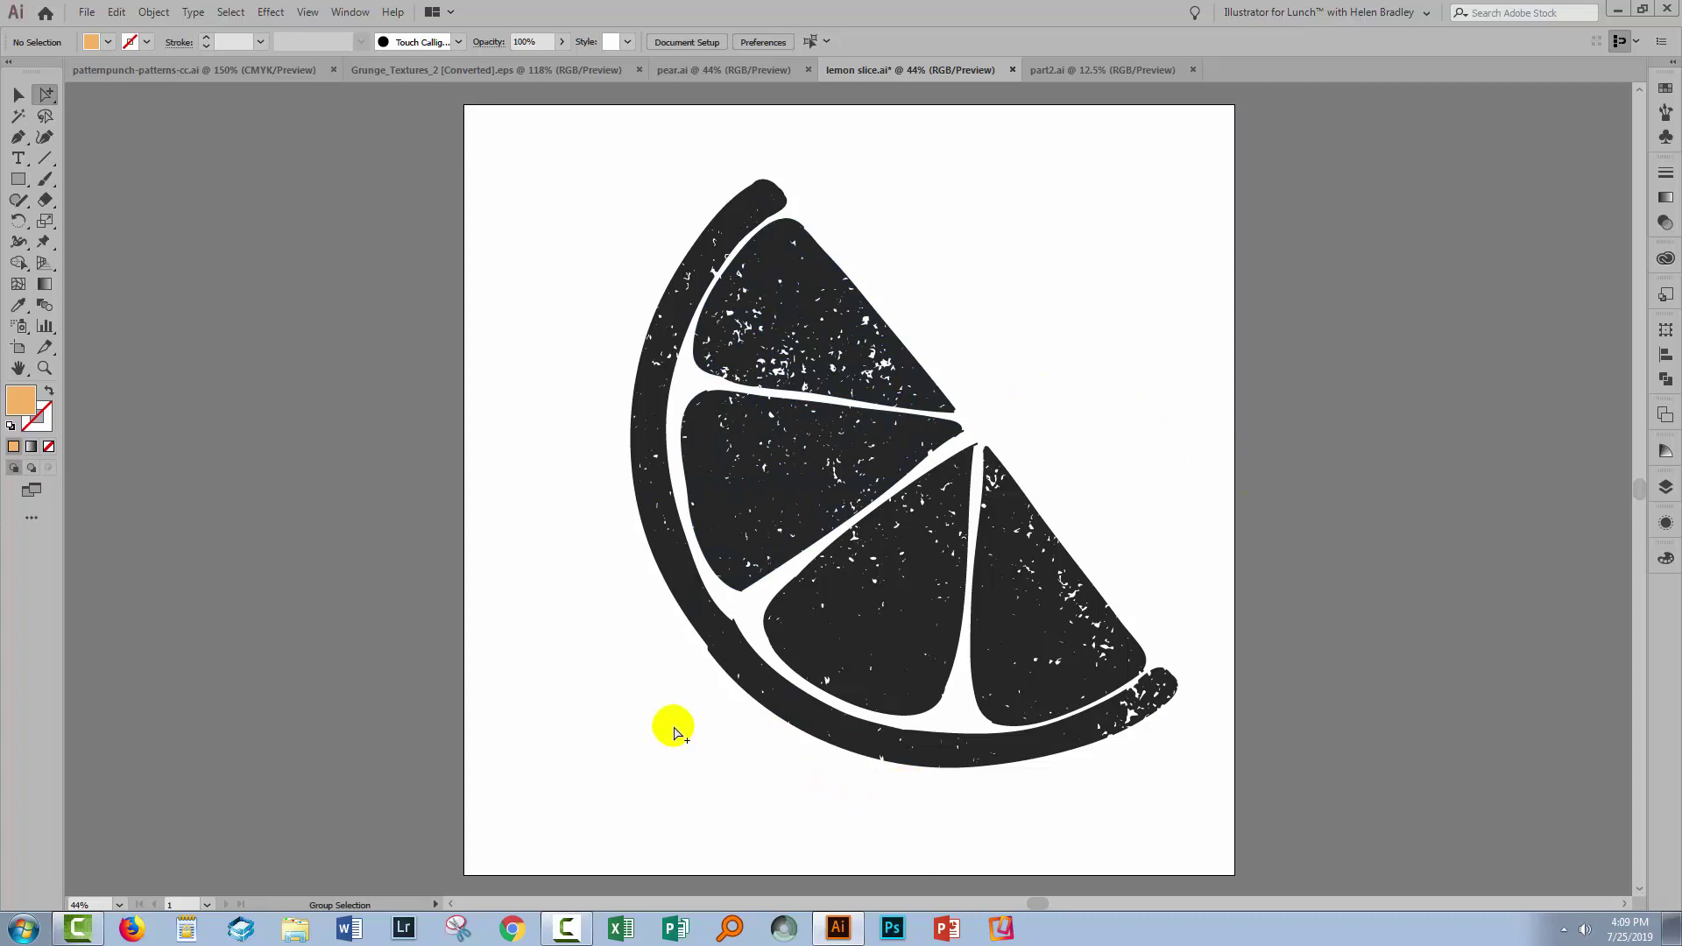
Draw a 2000 by 2000 px rectangle covering the artboard and fill it with bright cyan #14d4f4
click(19, 180)
click(124, 179)
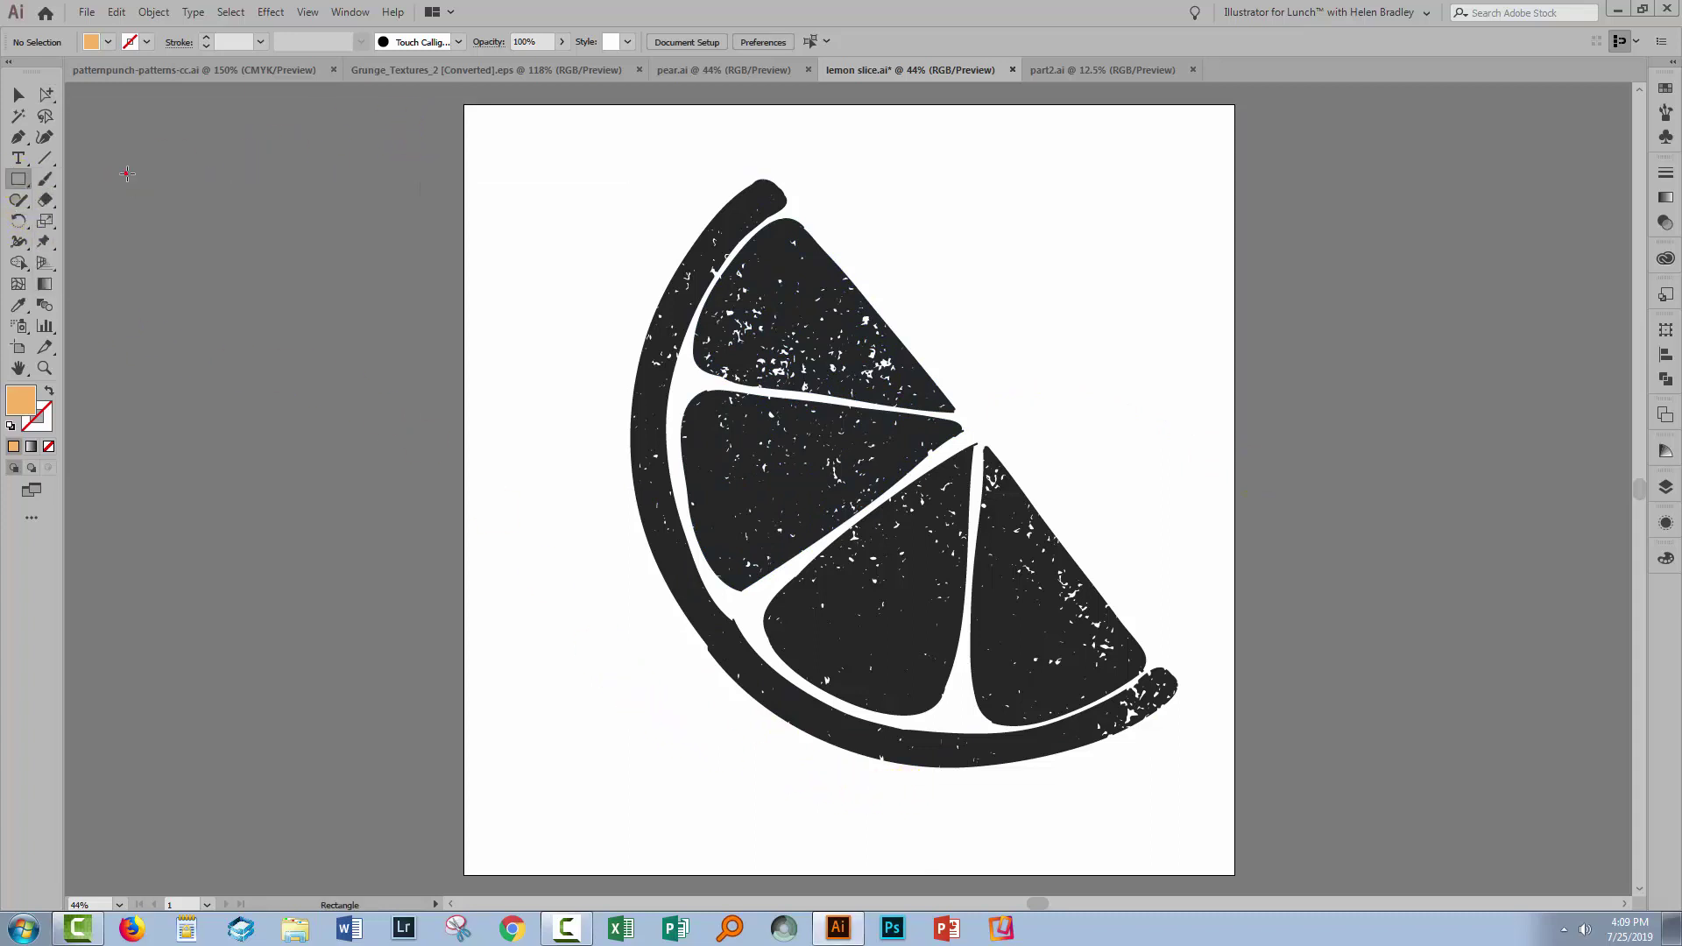
drag(464, 106, 1236, 875)
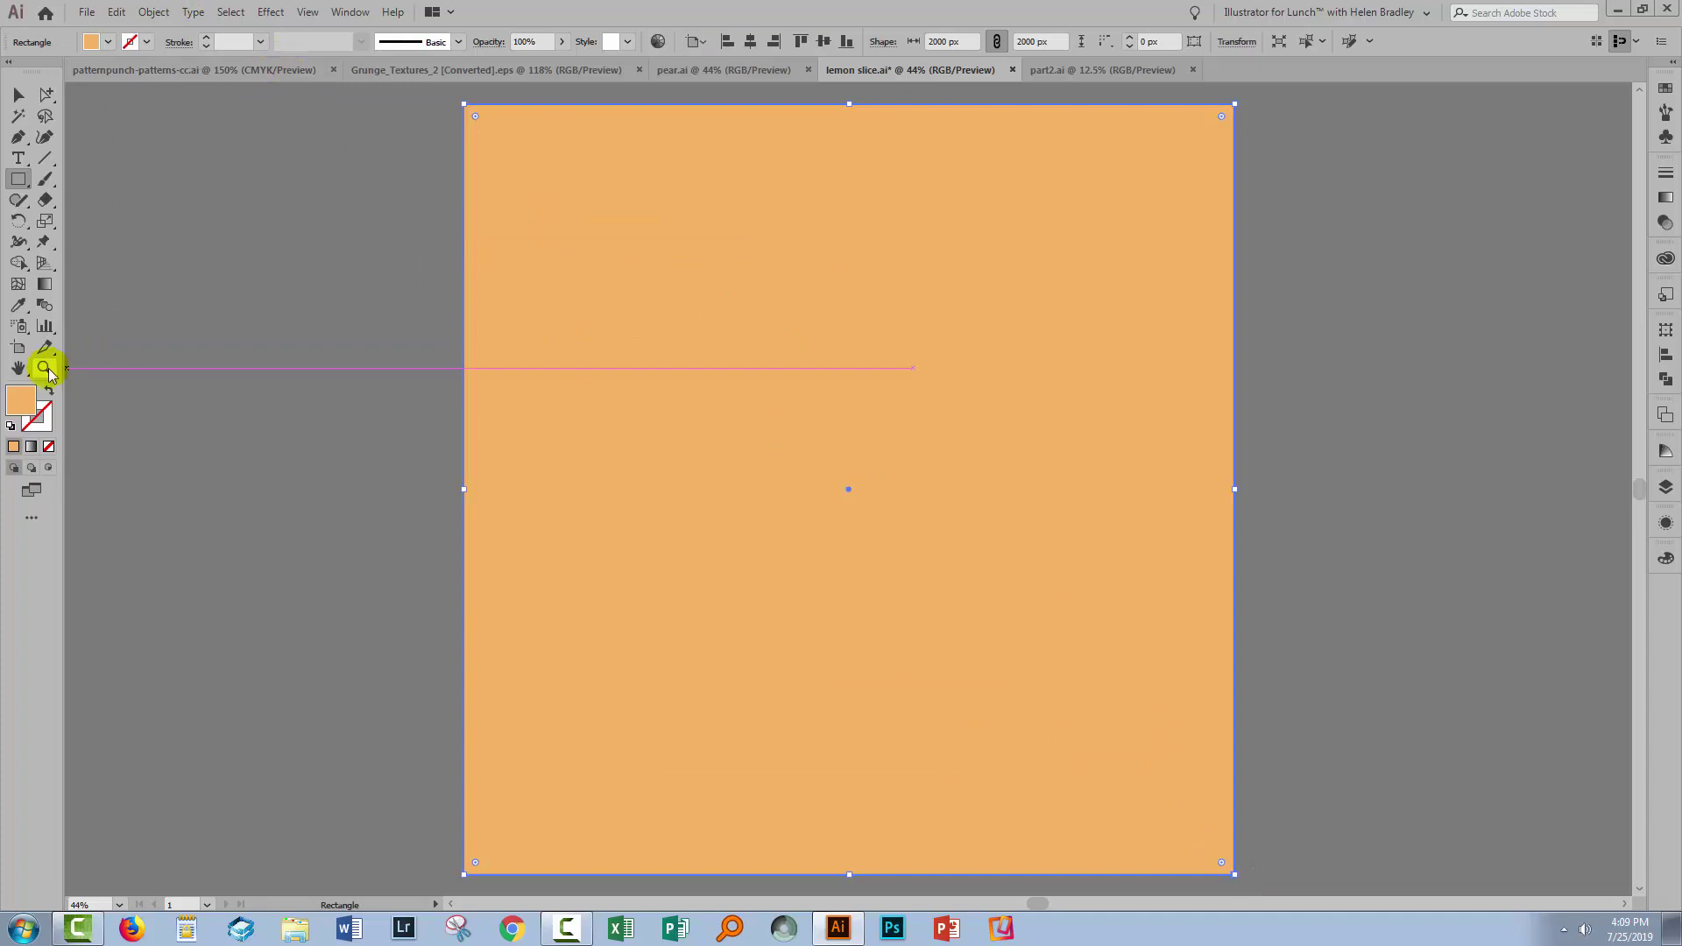
double_click(16, 404)
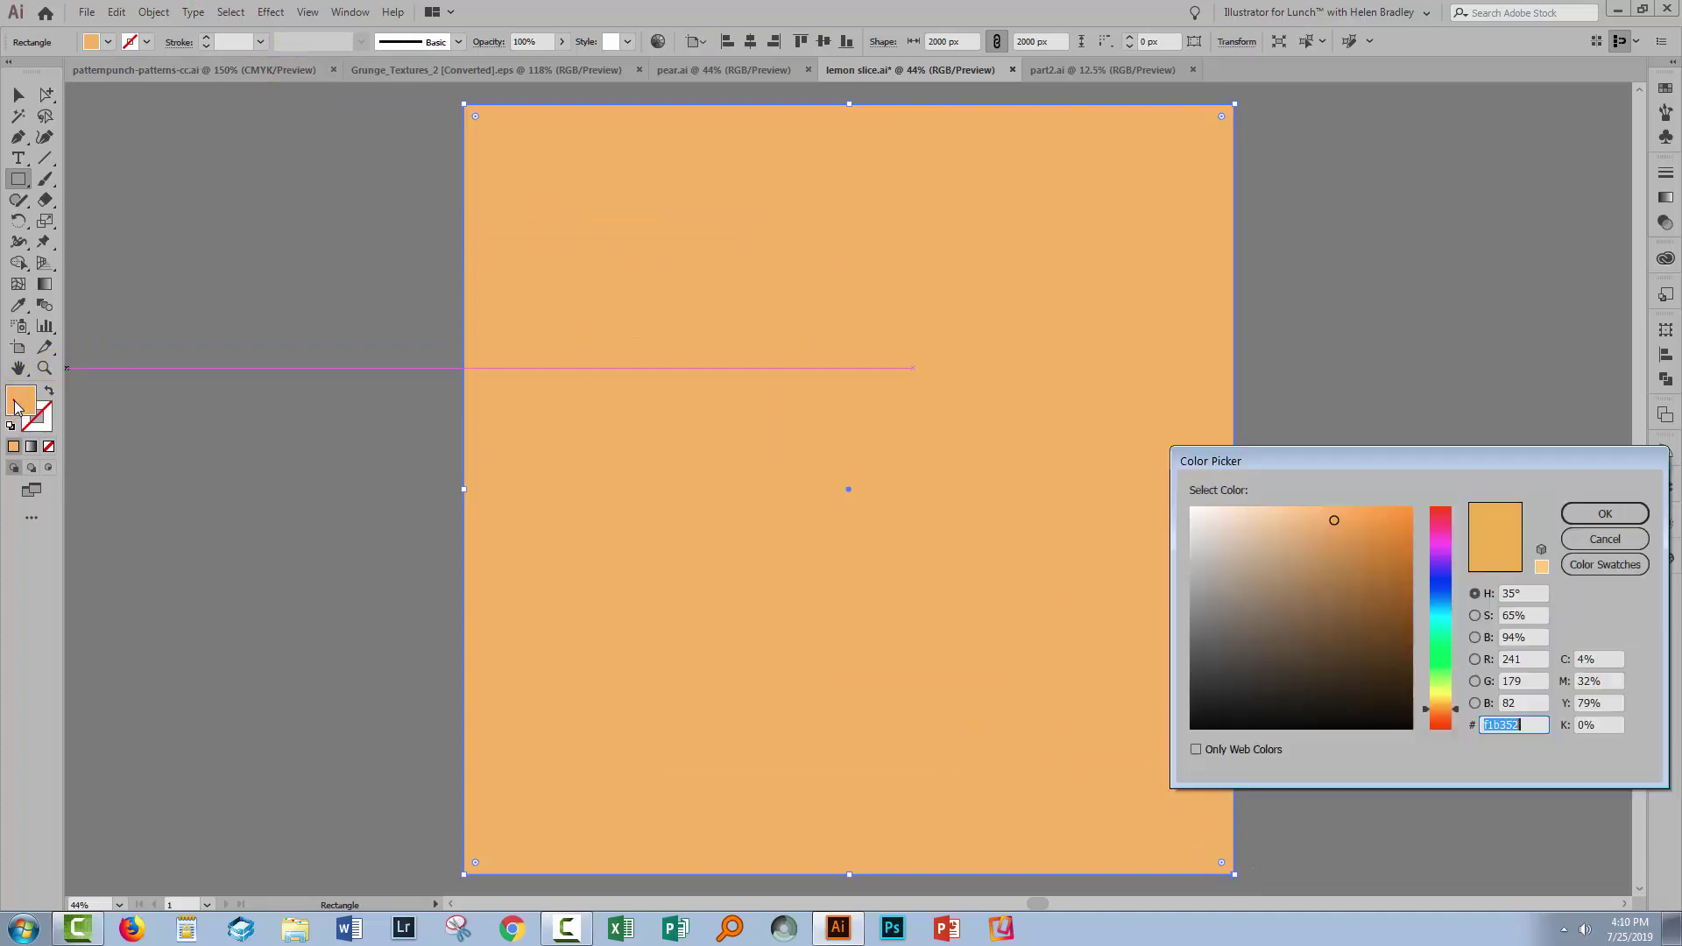
click(1440, 612)
click(1396, 517)
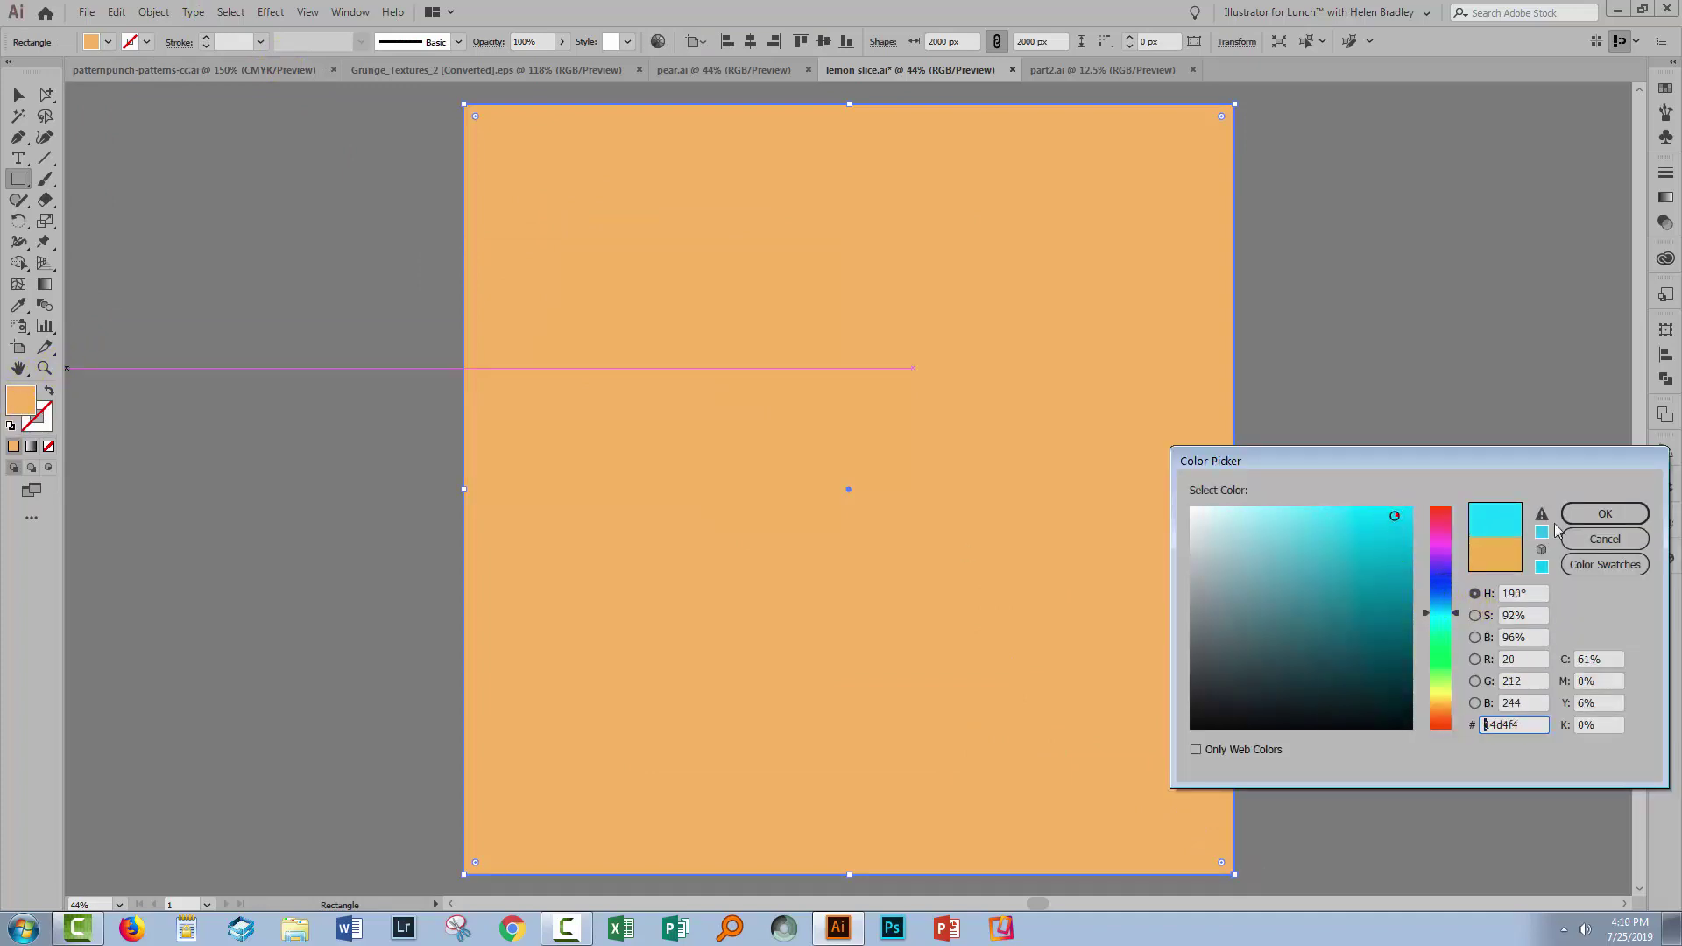
click(1606, 515)
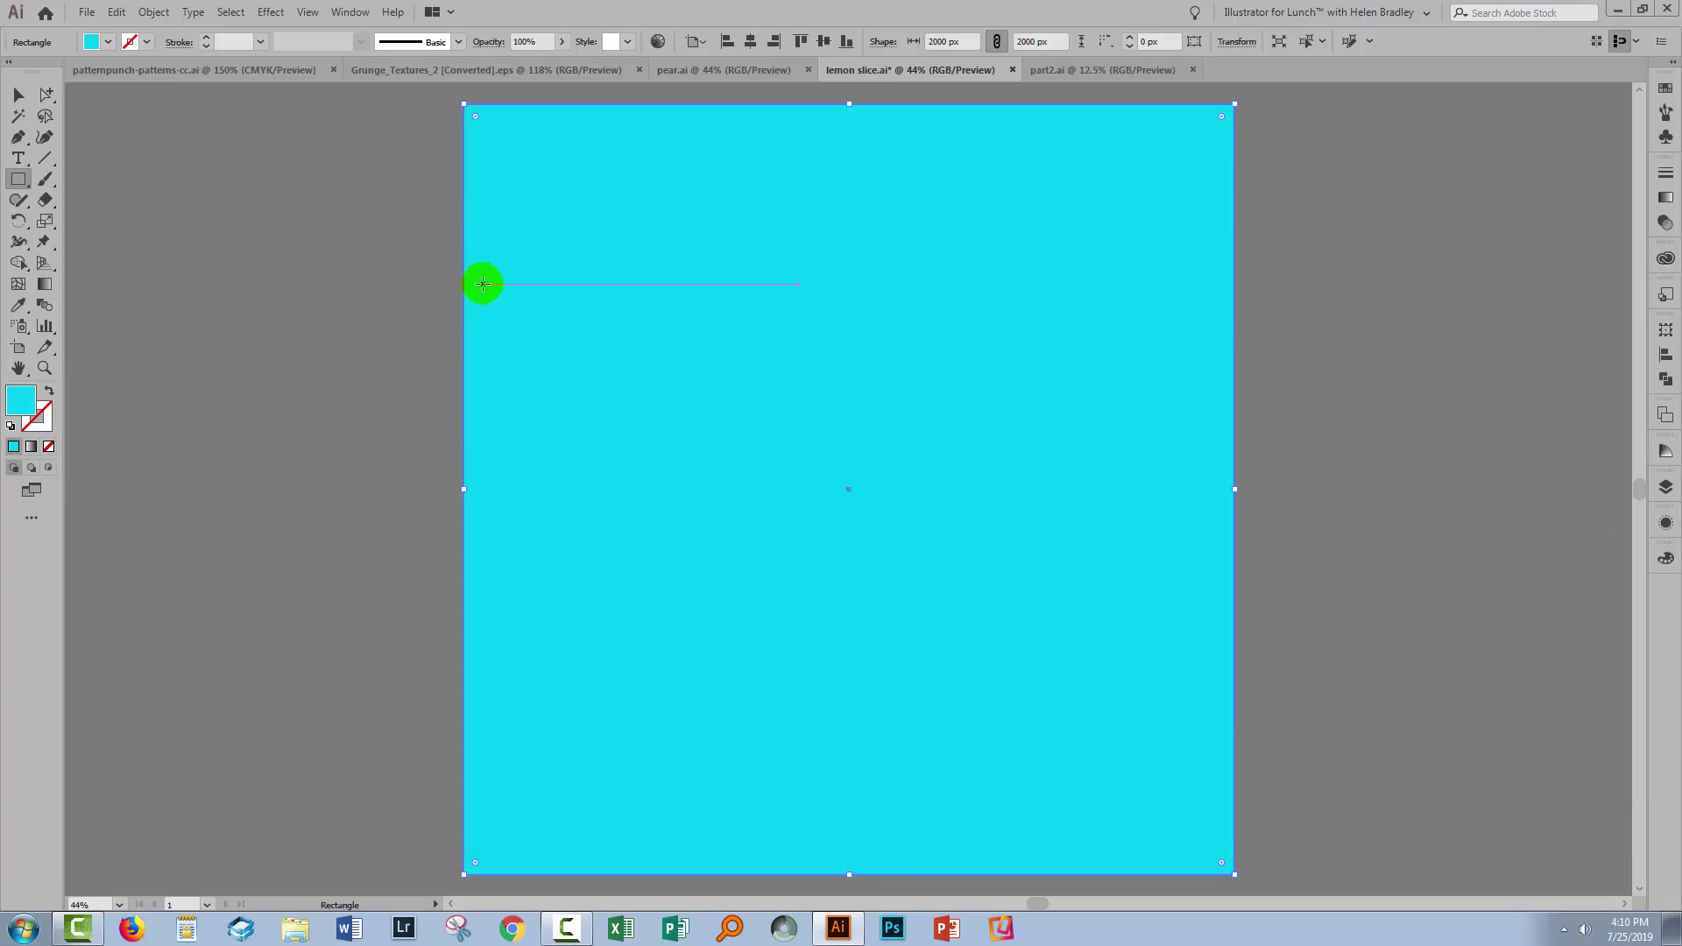
Send the cyan rectangle to the back, behind the lemon slice
click(154, 12)
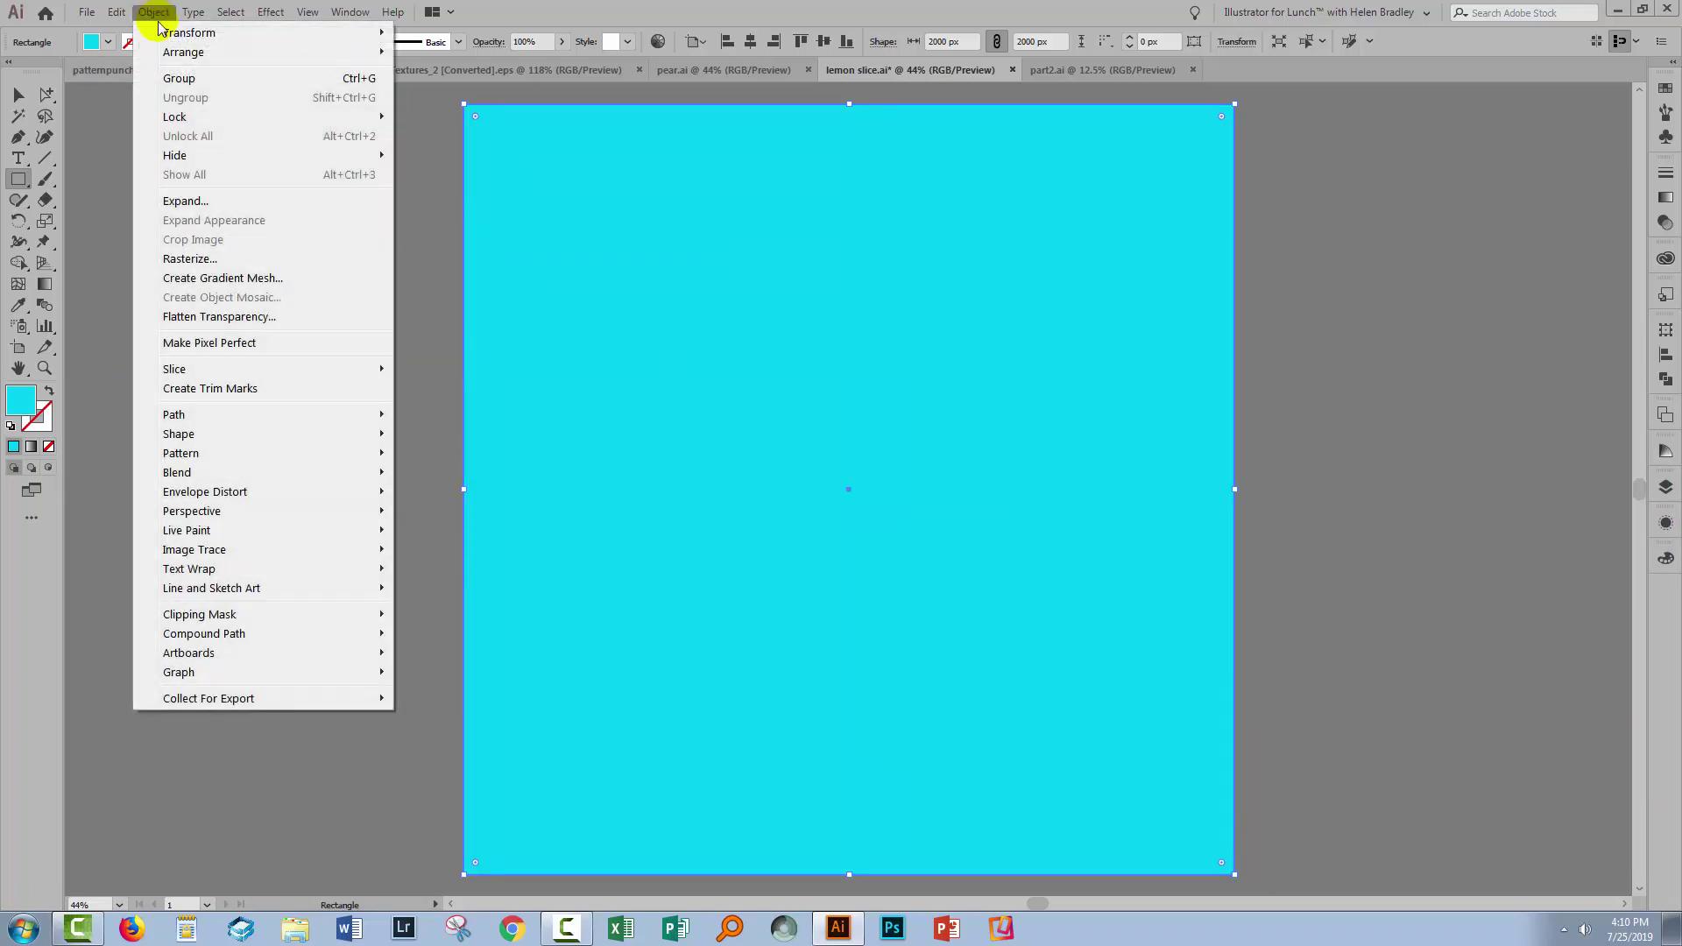
mouse_move(171, 51)
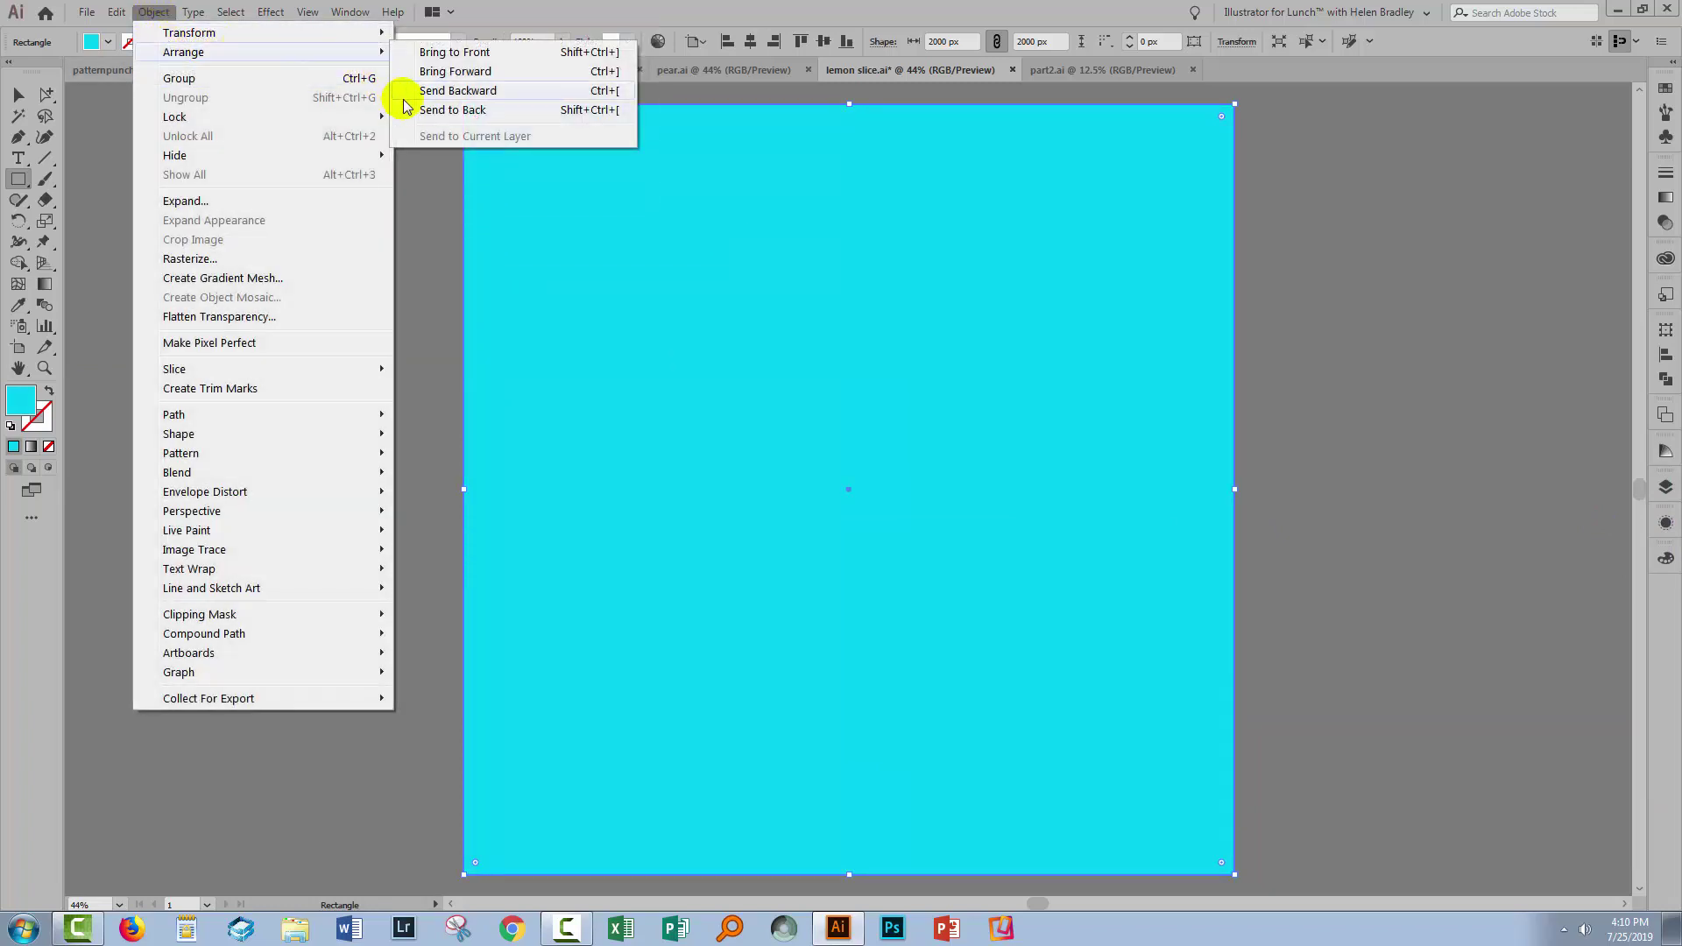
click(433, 110)
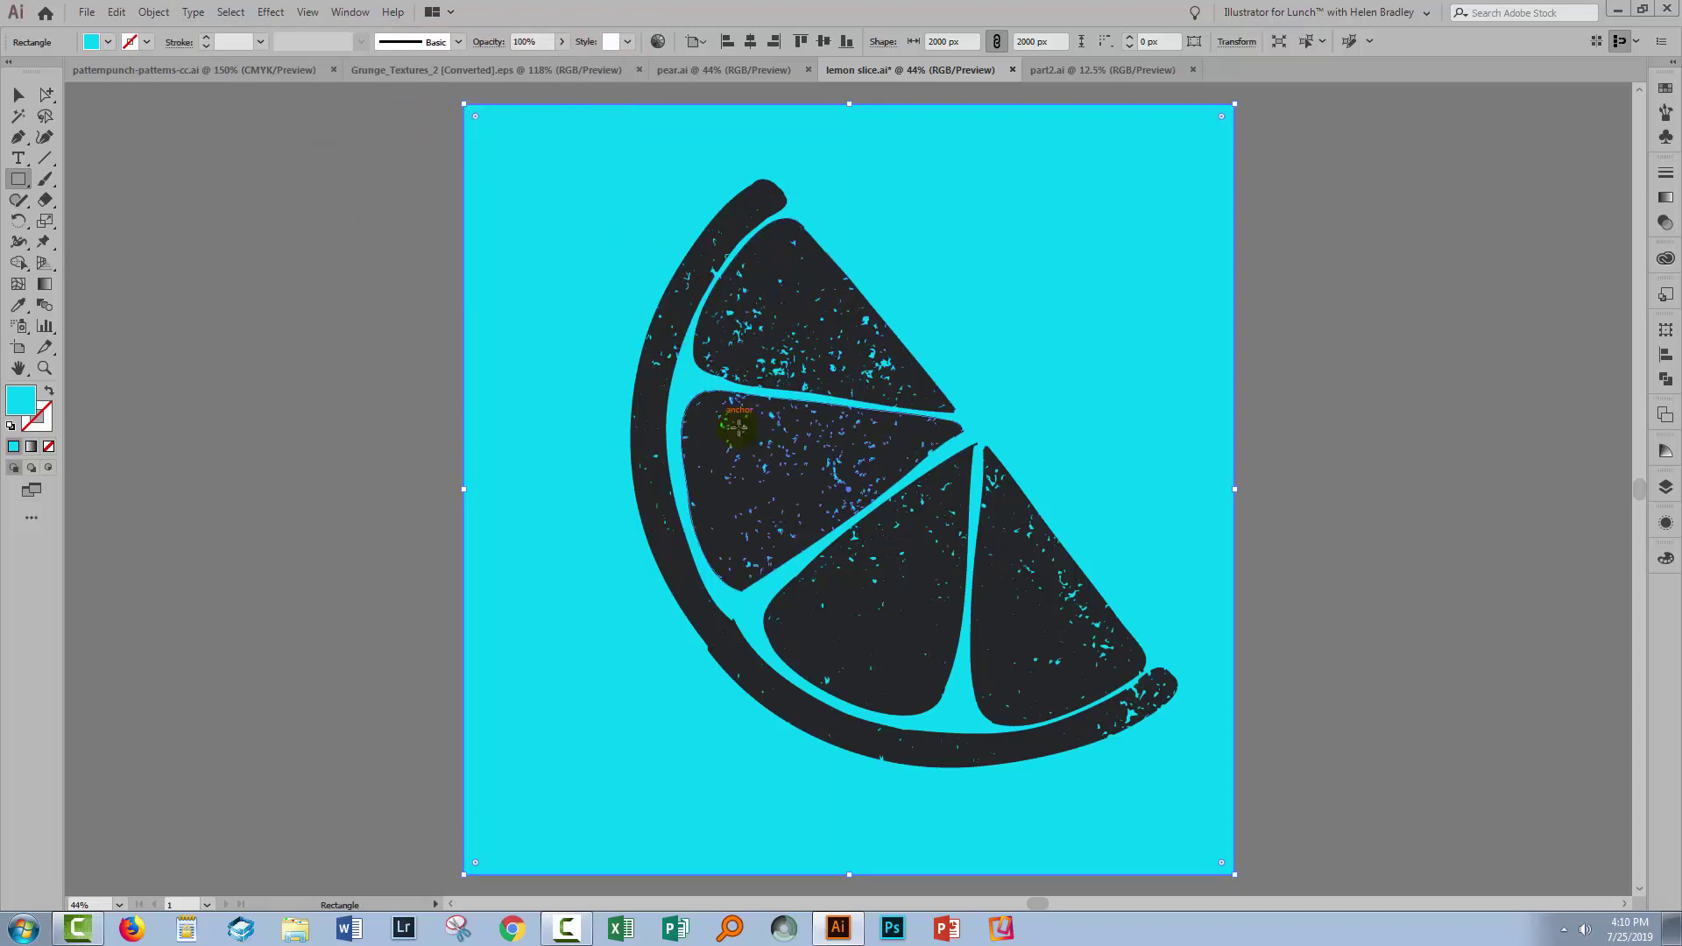
Select an unfilled path at the end of the merged lemon group, extend the selection to everything with the same fill color, and delete it
click(16, 95)
click(214, 439)
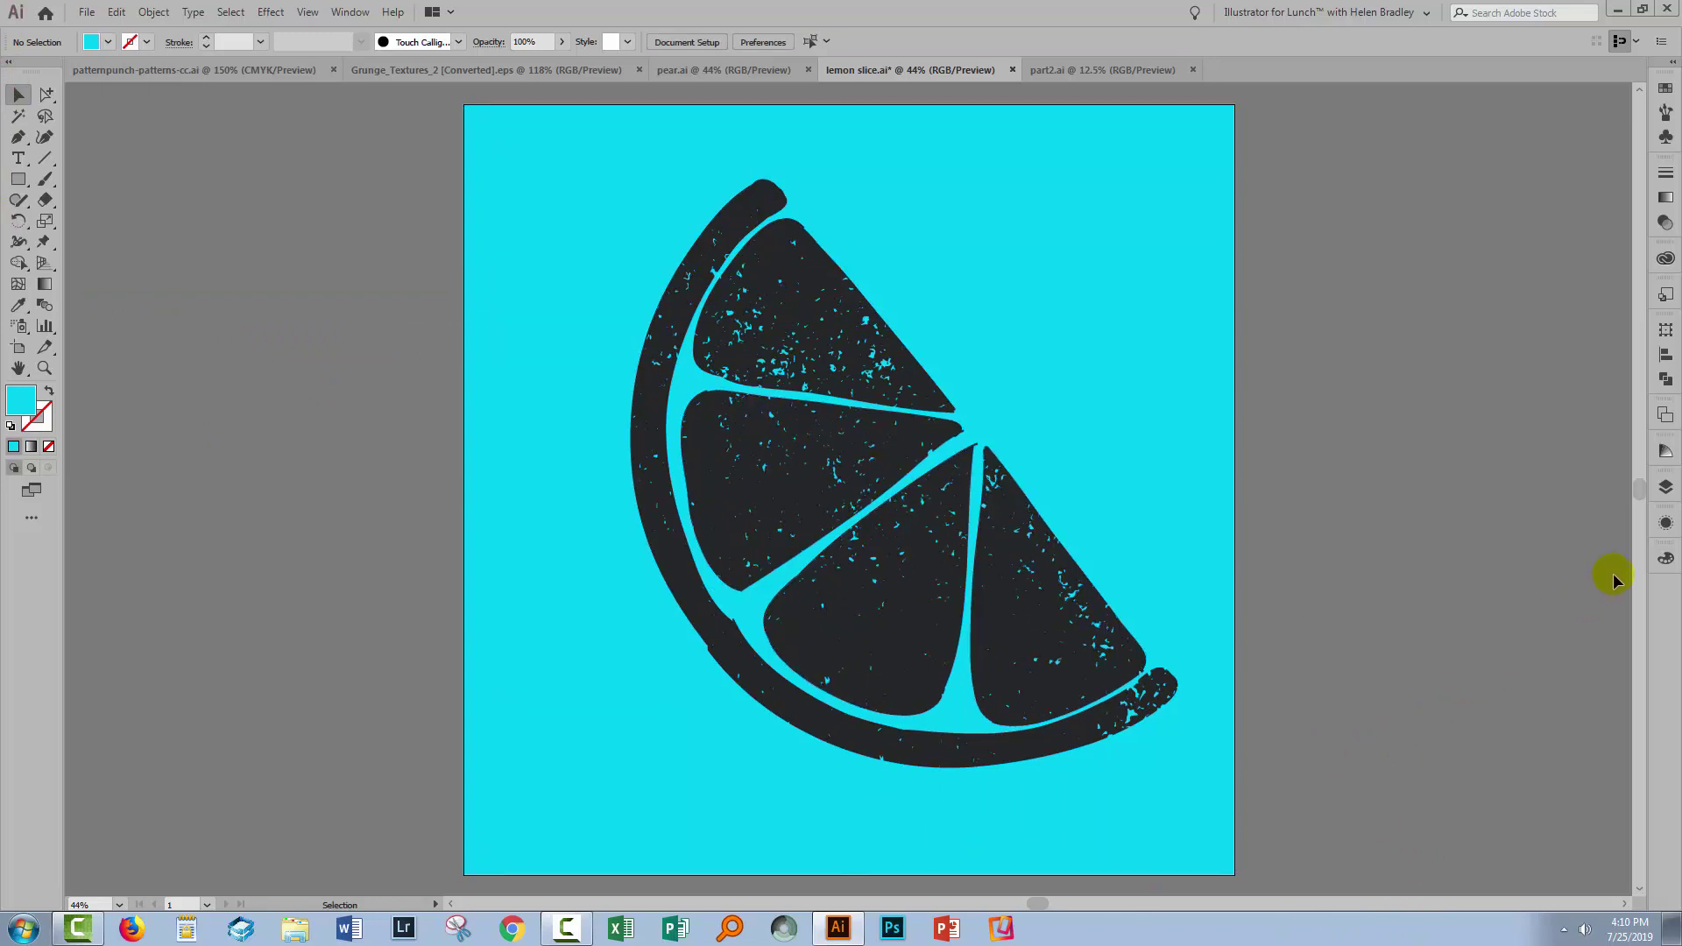
click(1665, 487)
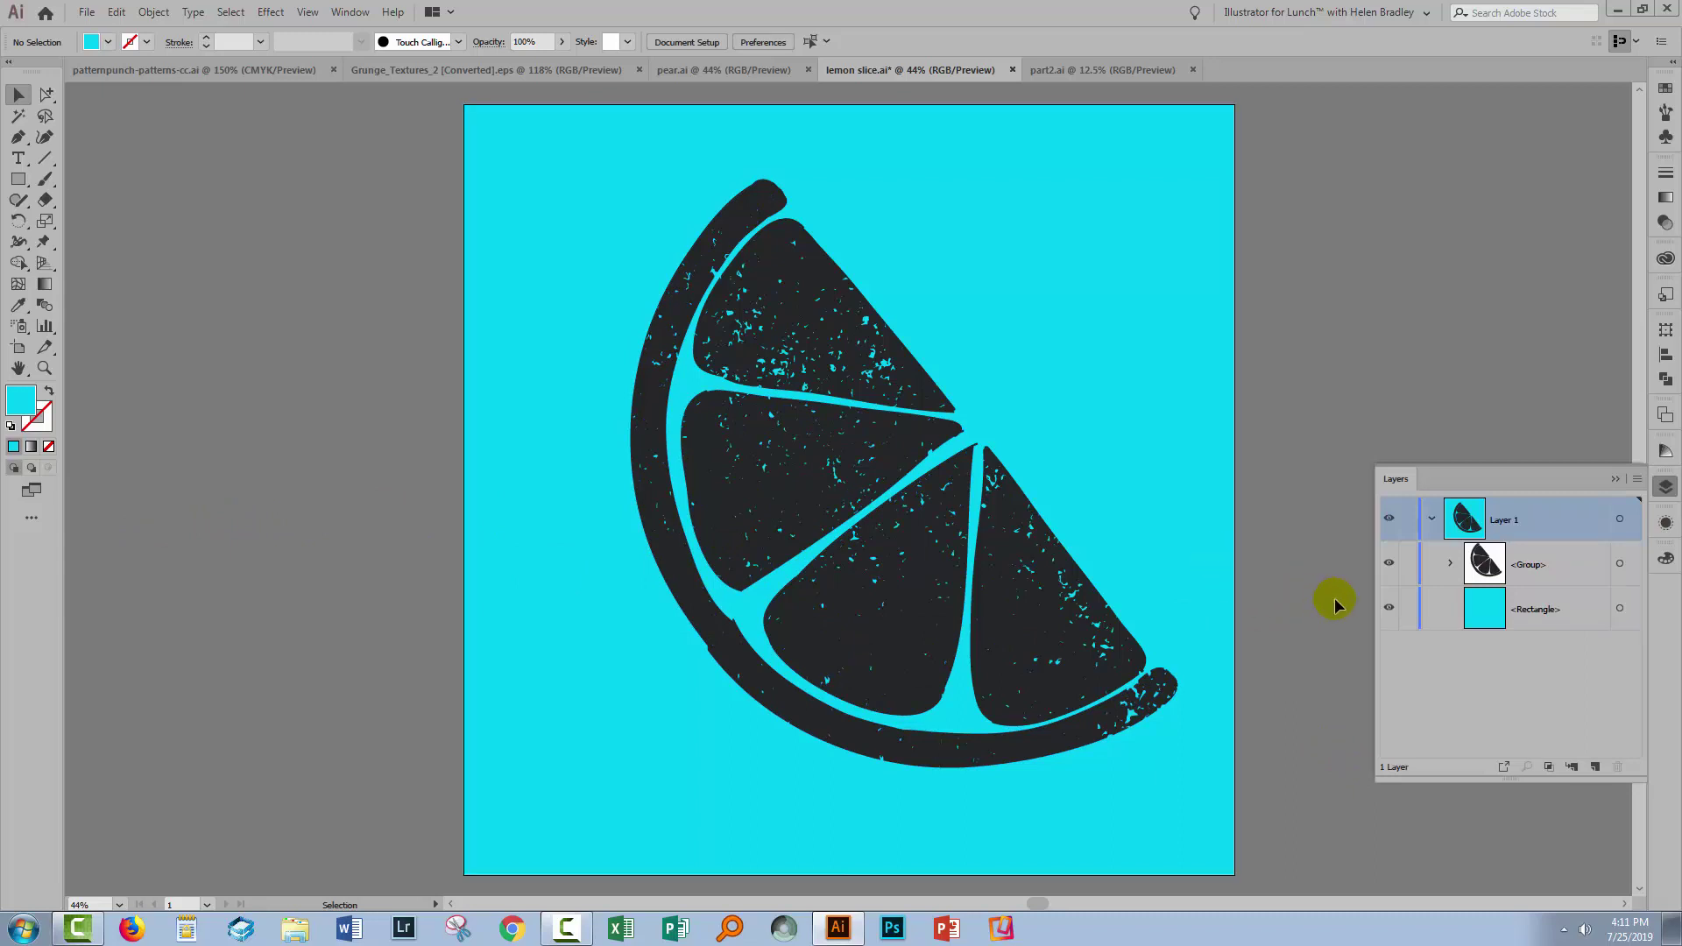
click(1450, 566)
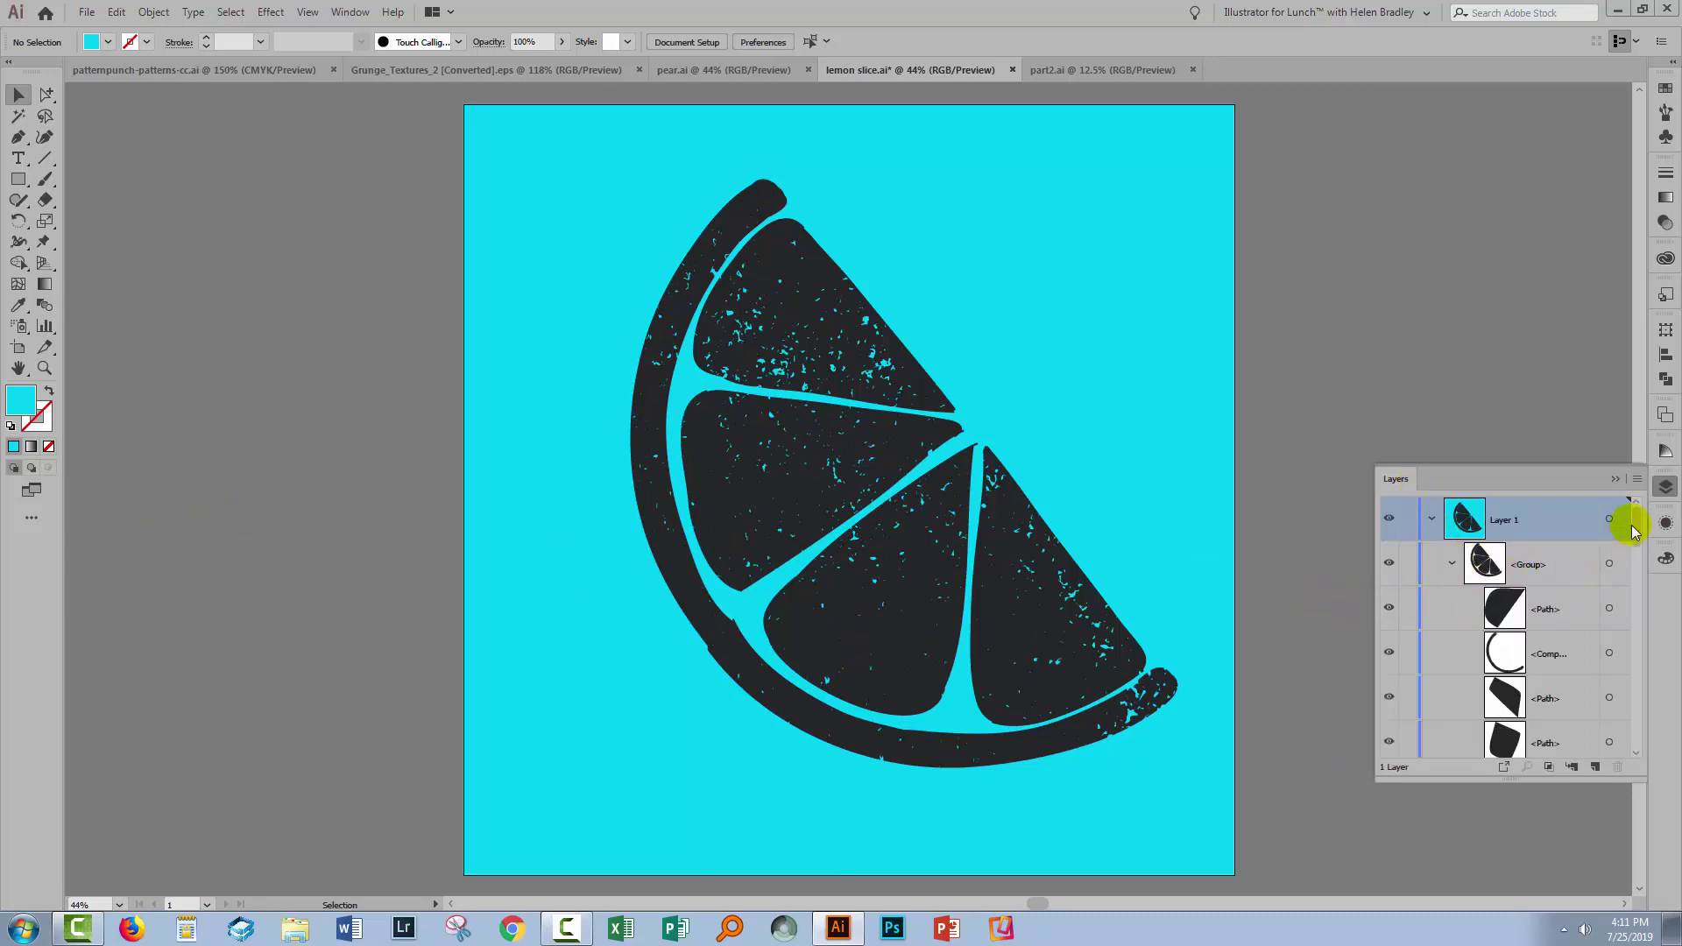
drag(1635, 518, 1614, 733)
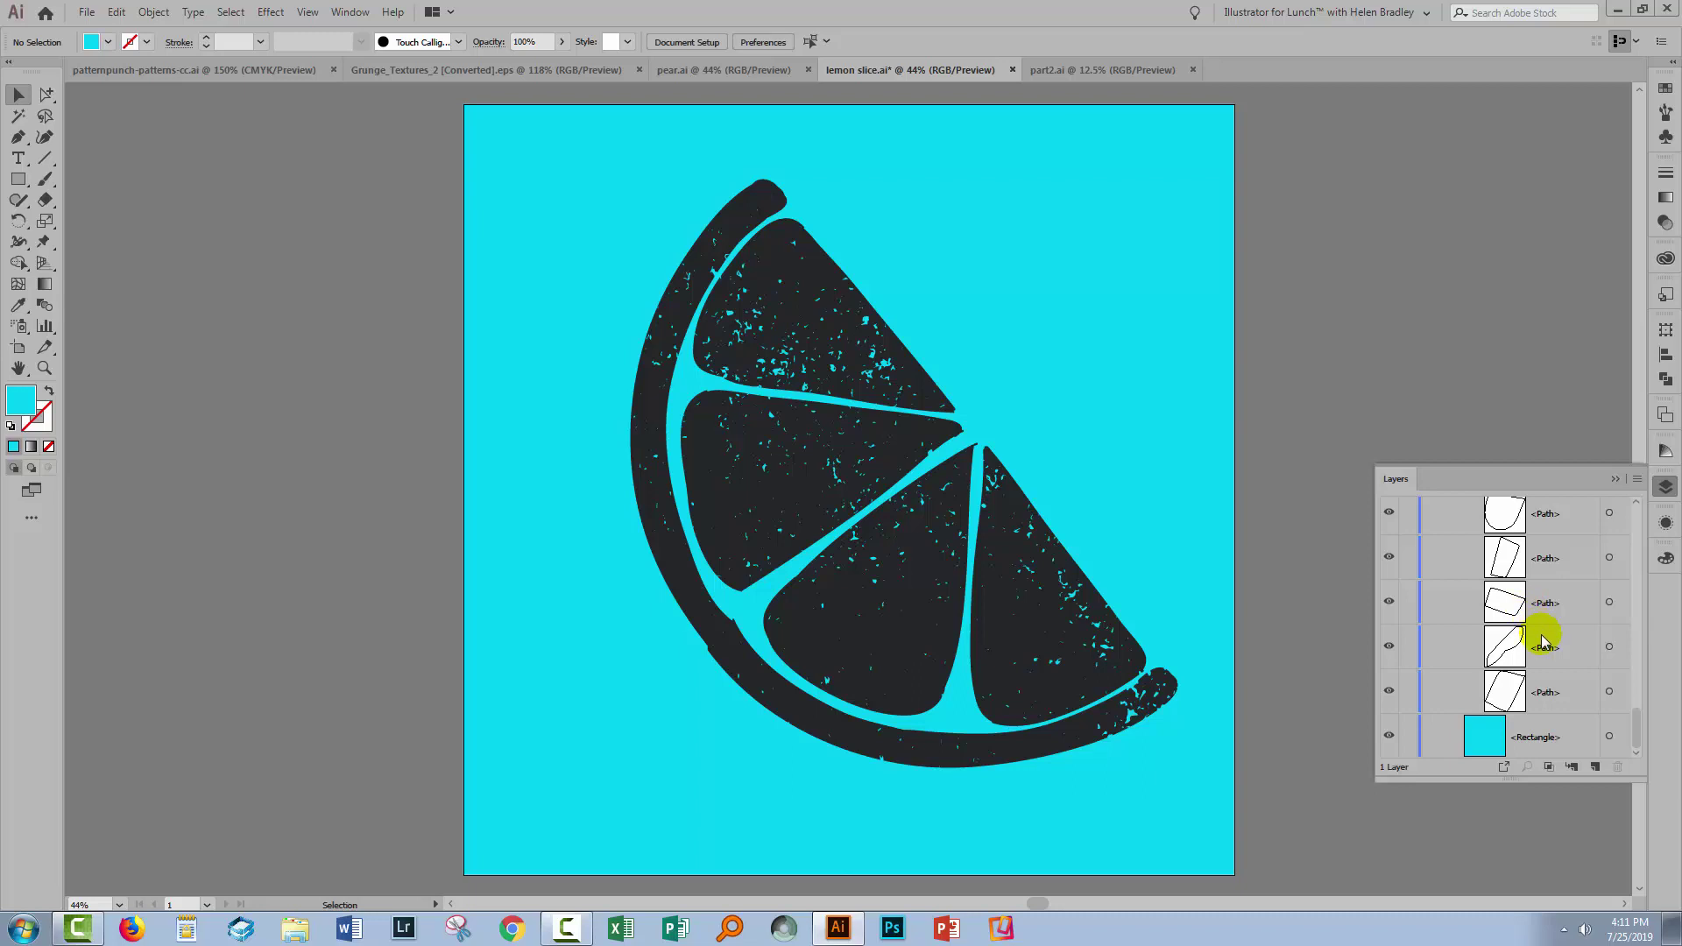
click(1611, 695)
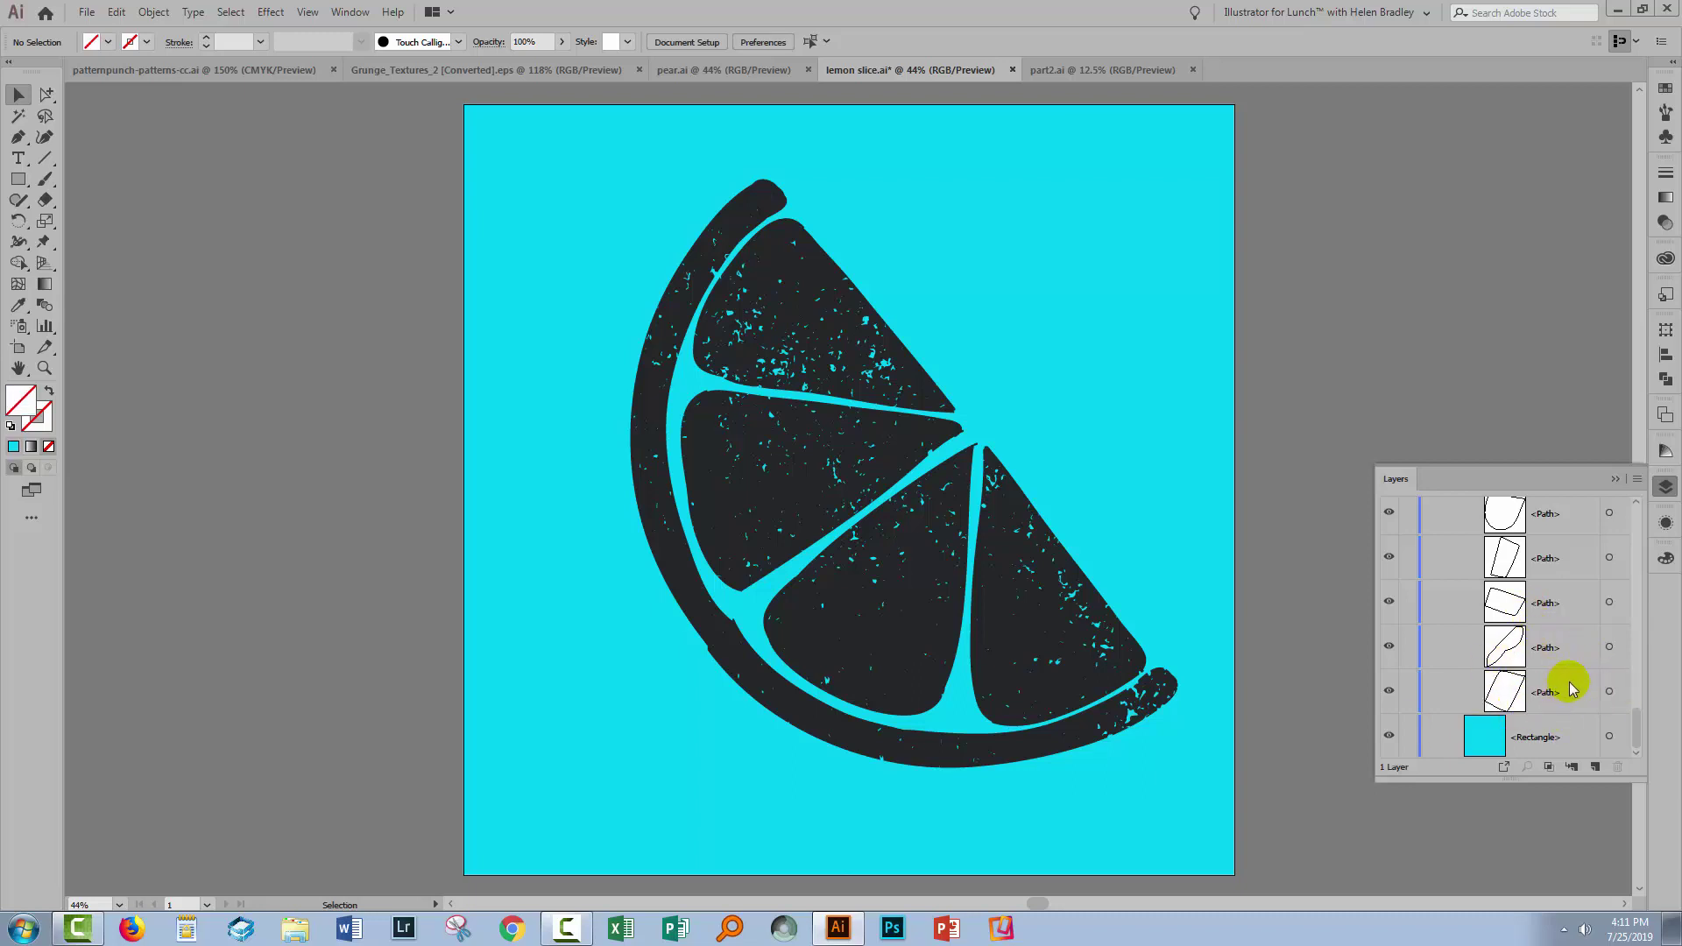
click(1609, 695)
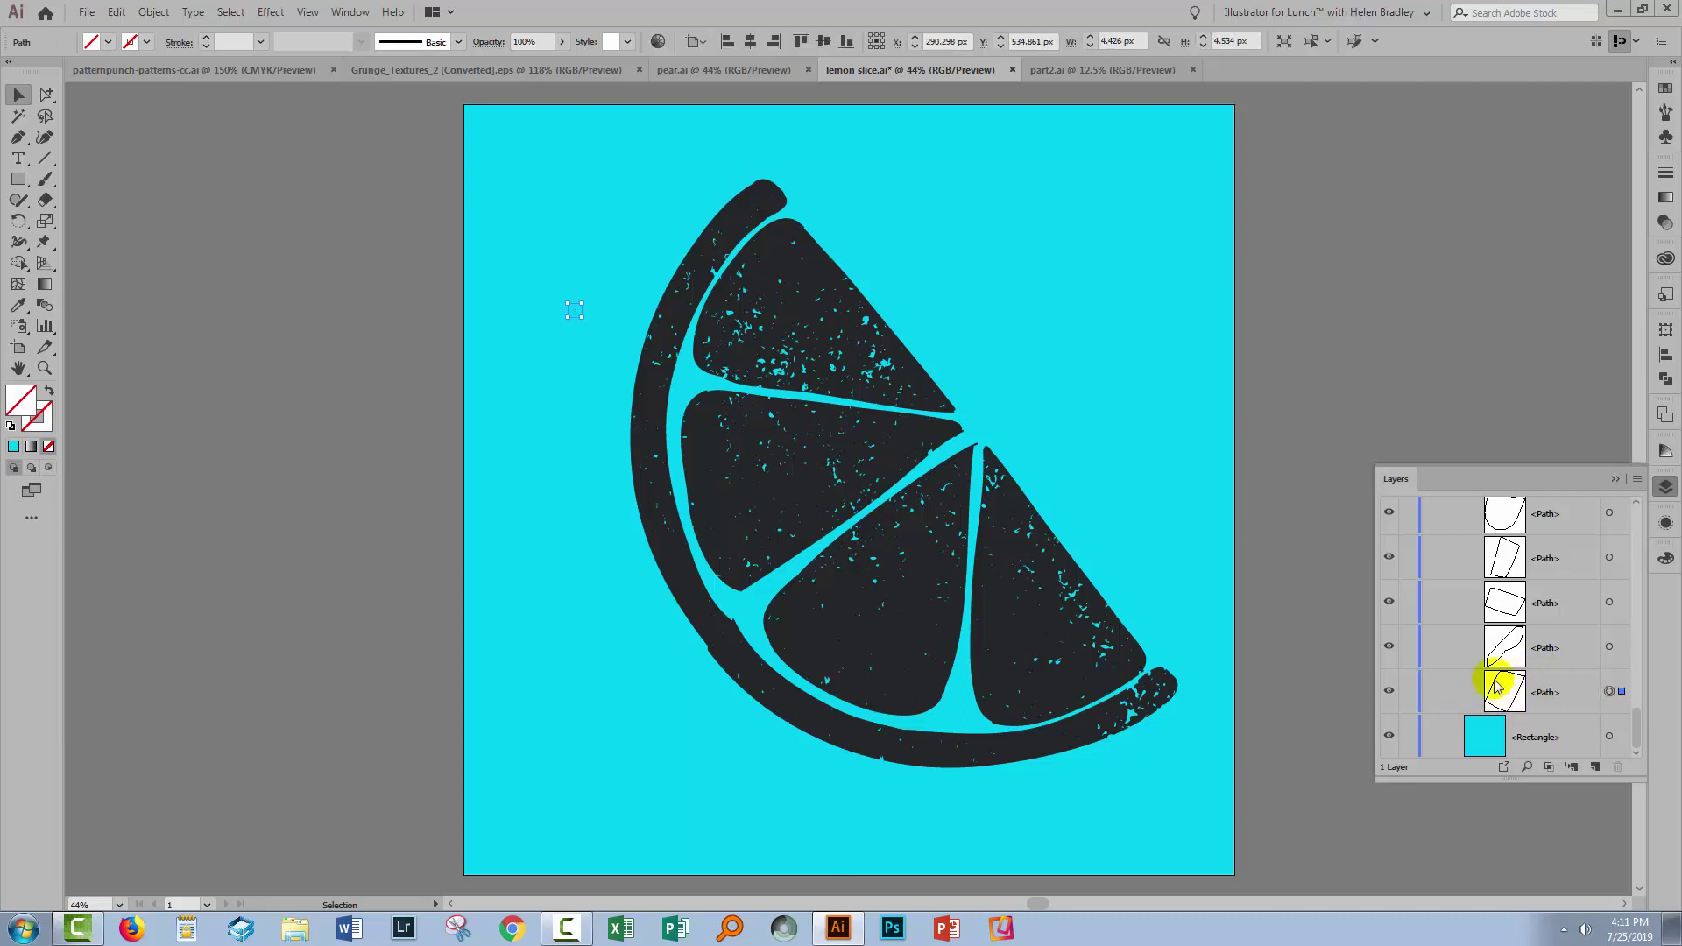
click(230, 13)
mouse_move(235, 181)
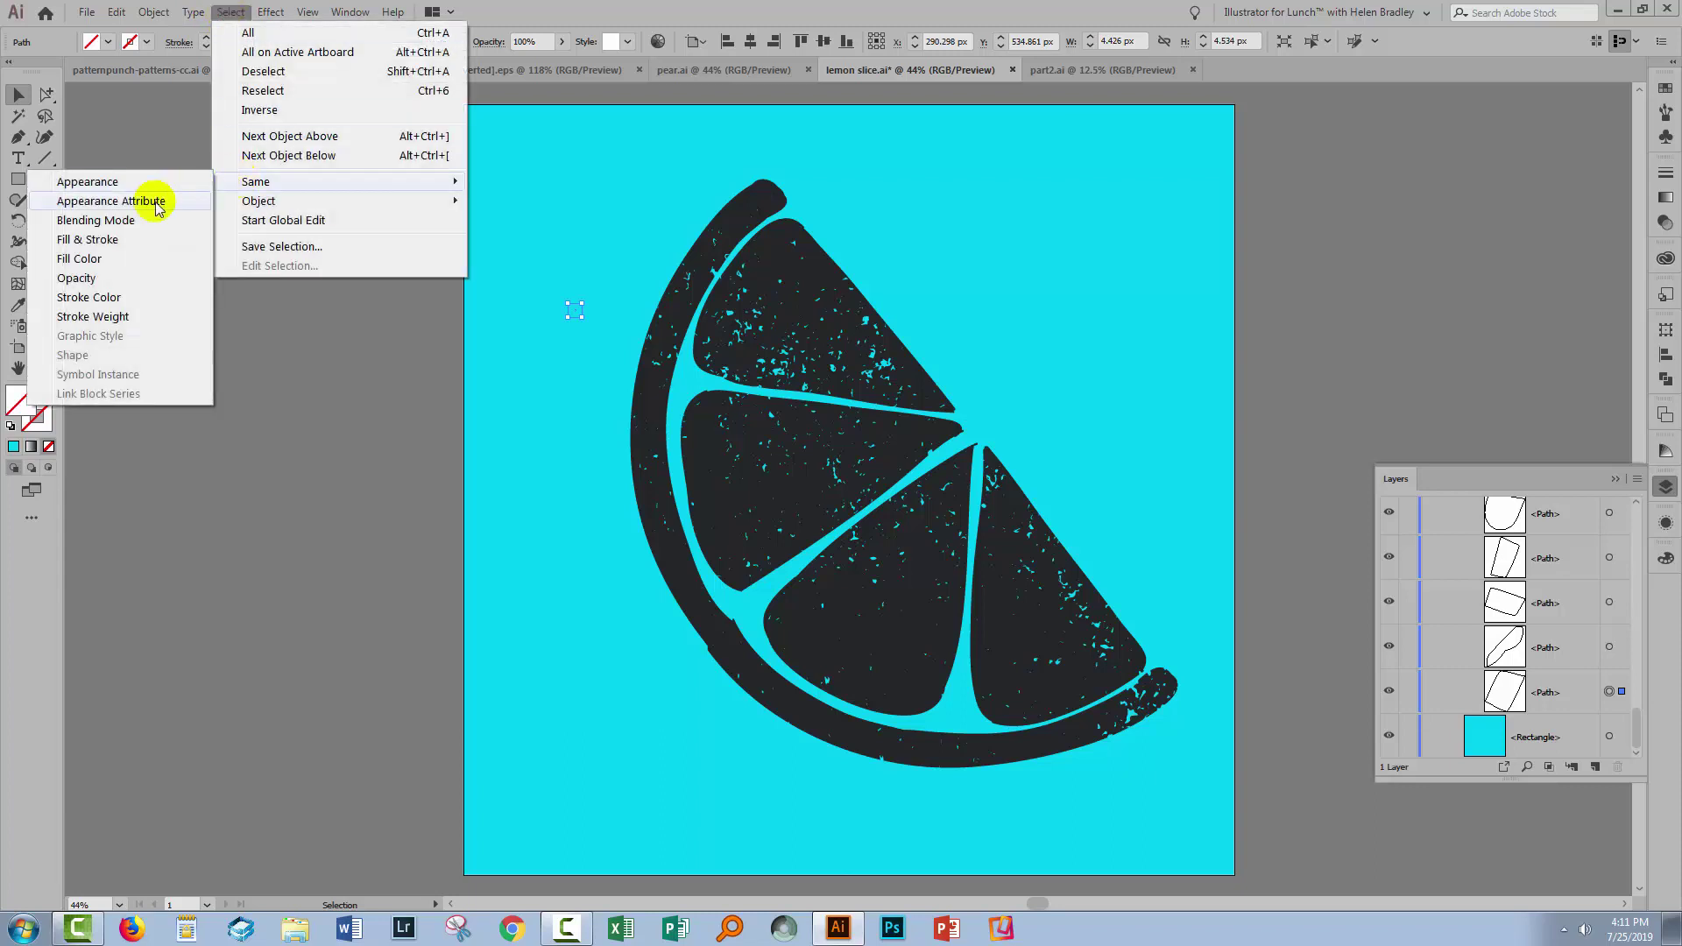
click(72, 260)
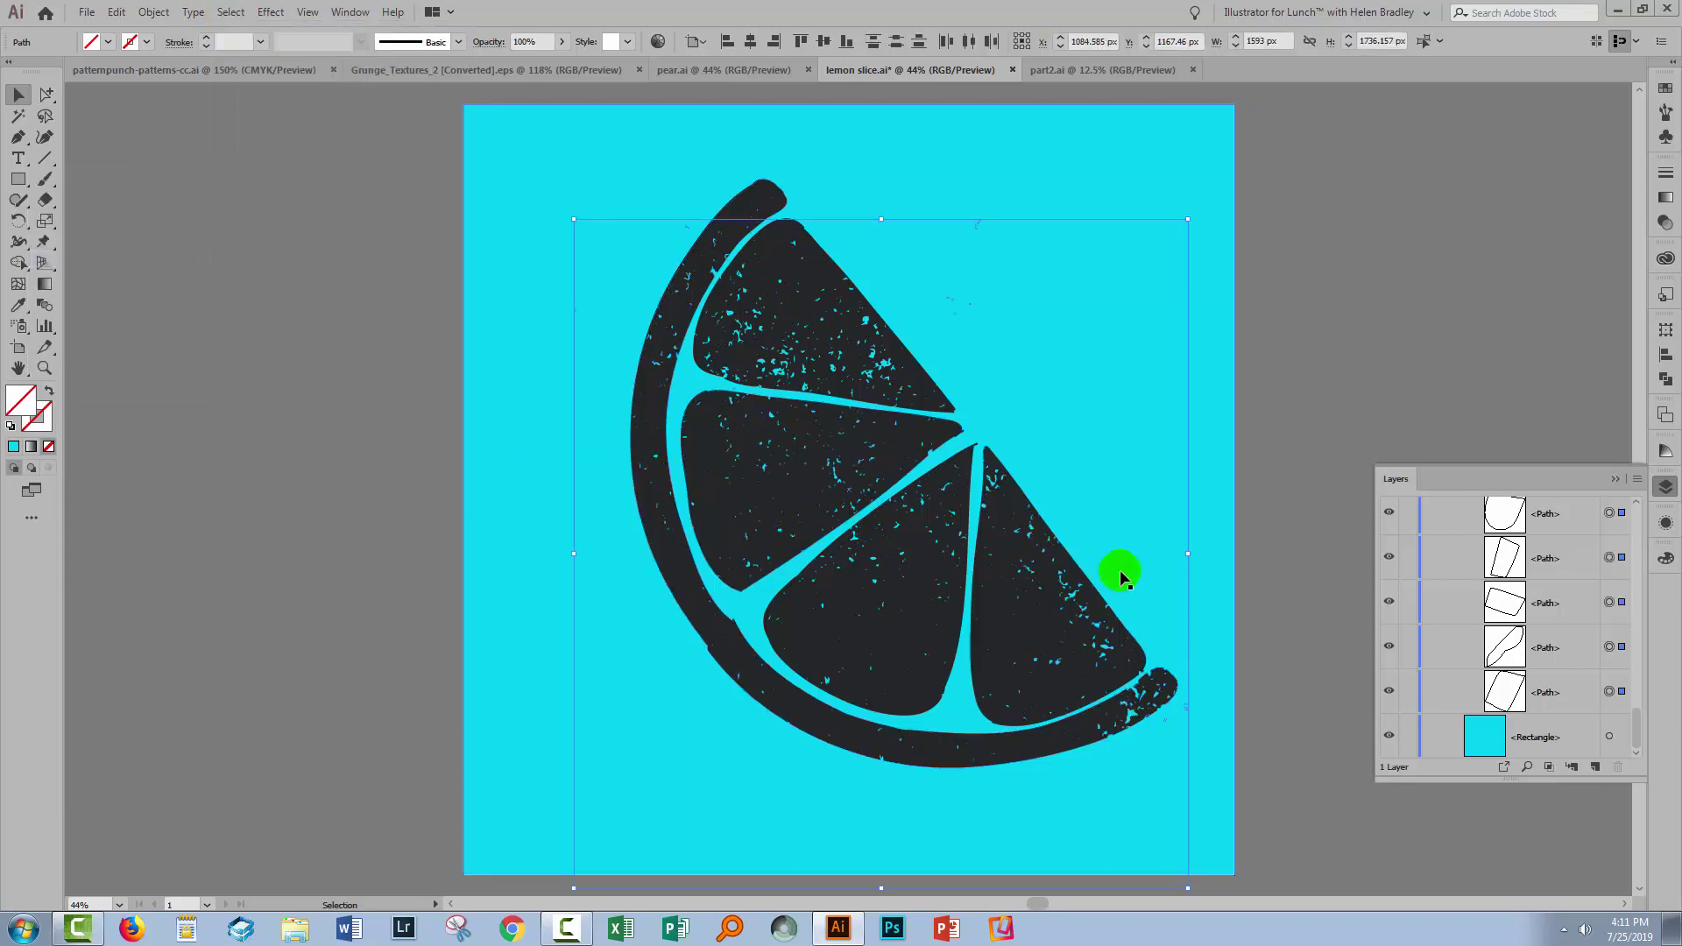
click(1217, 569)
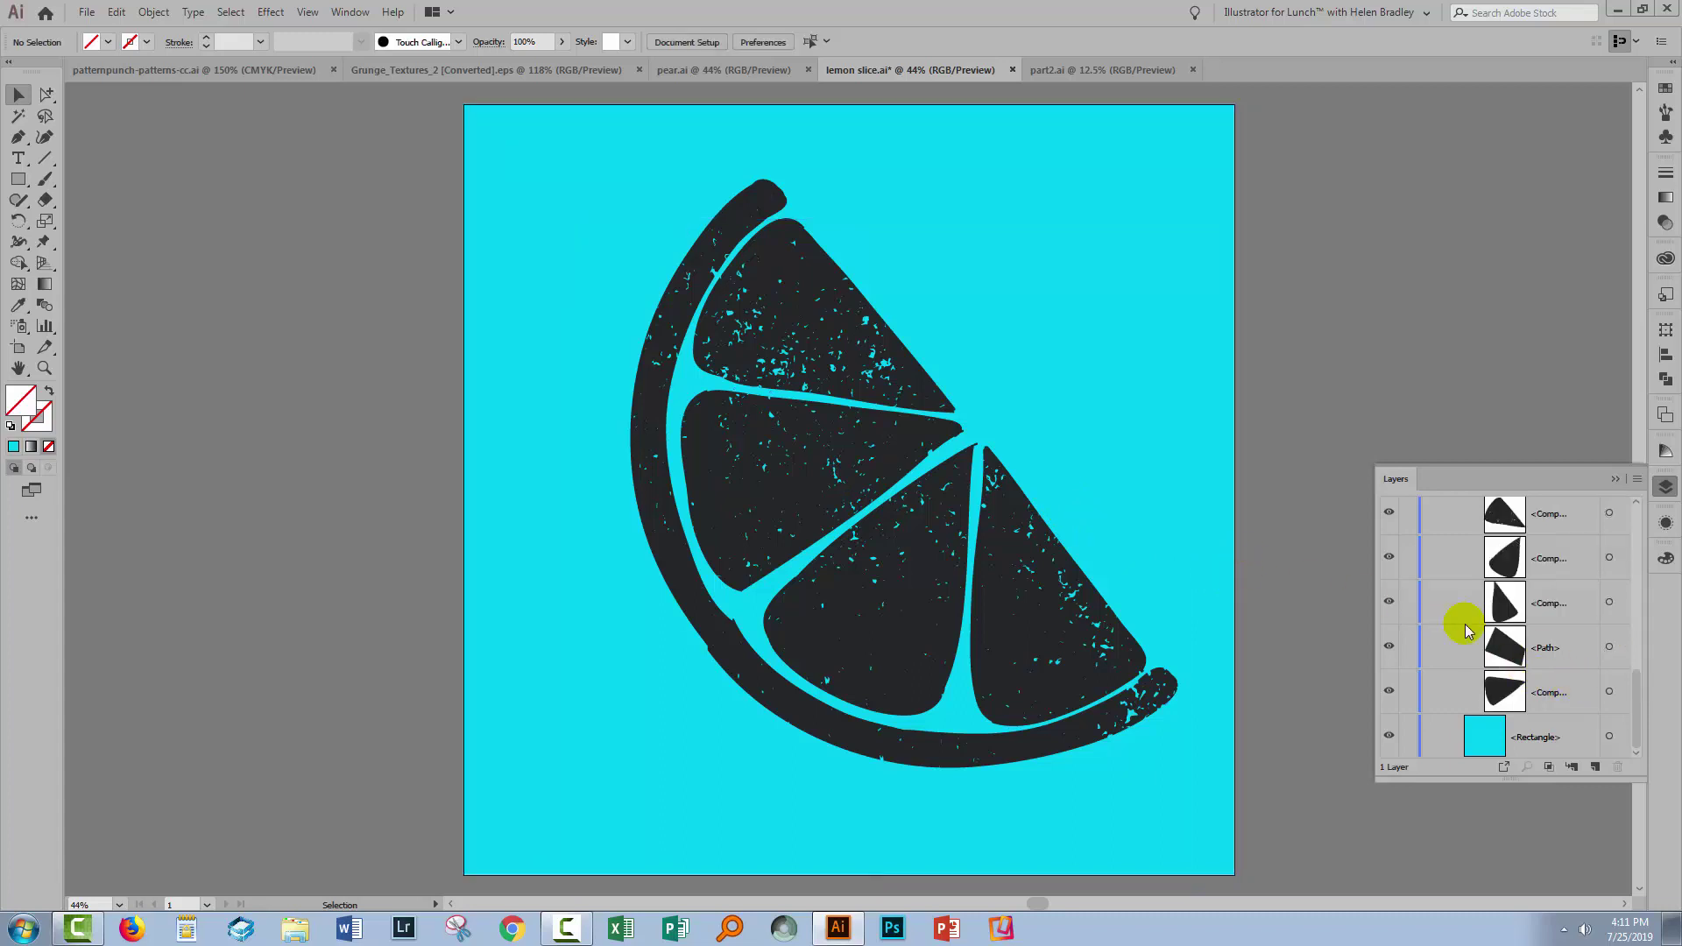
Collapse and select the whole lemon slice group, give it a new fill color with the Color Picker, and deselect it
drag(1638, 696, 1603, 488)
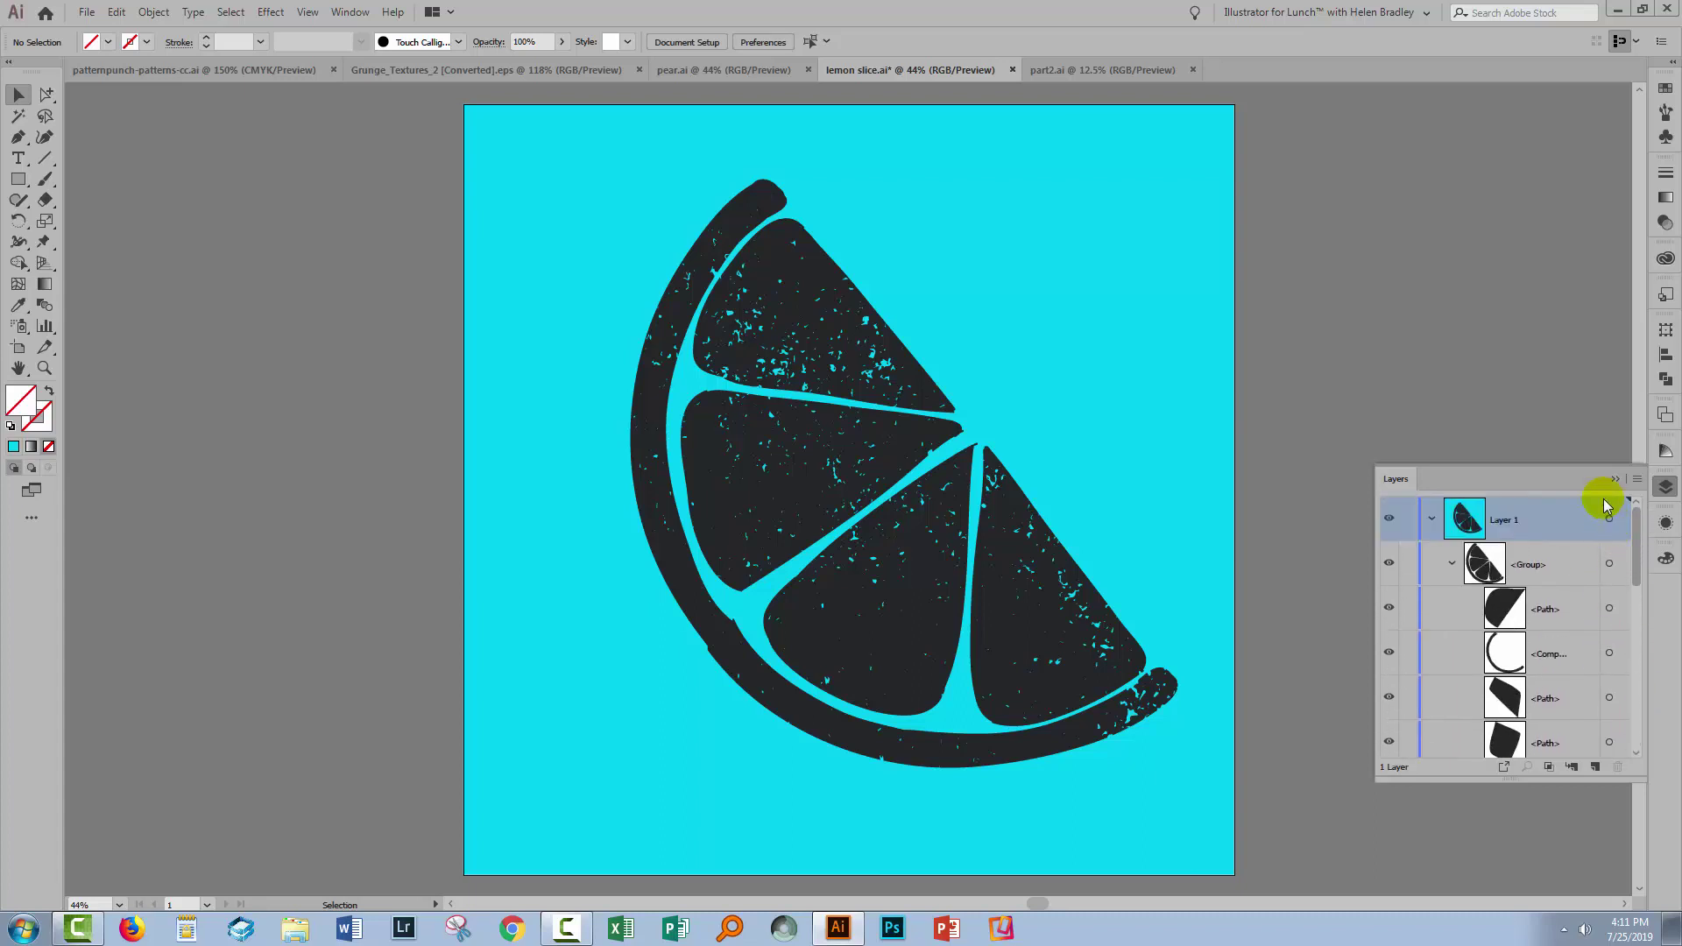
click(1448, 563)
click(1615, 563)
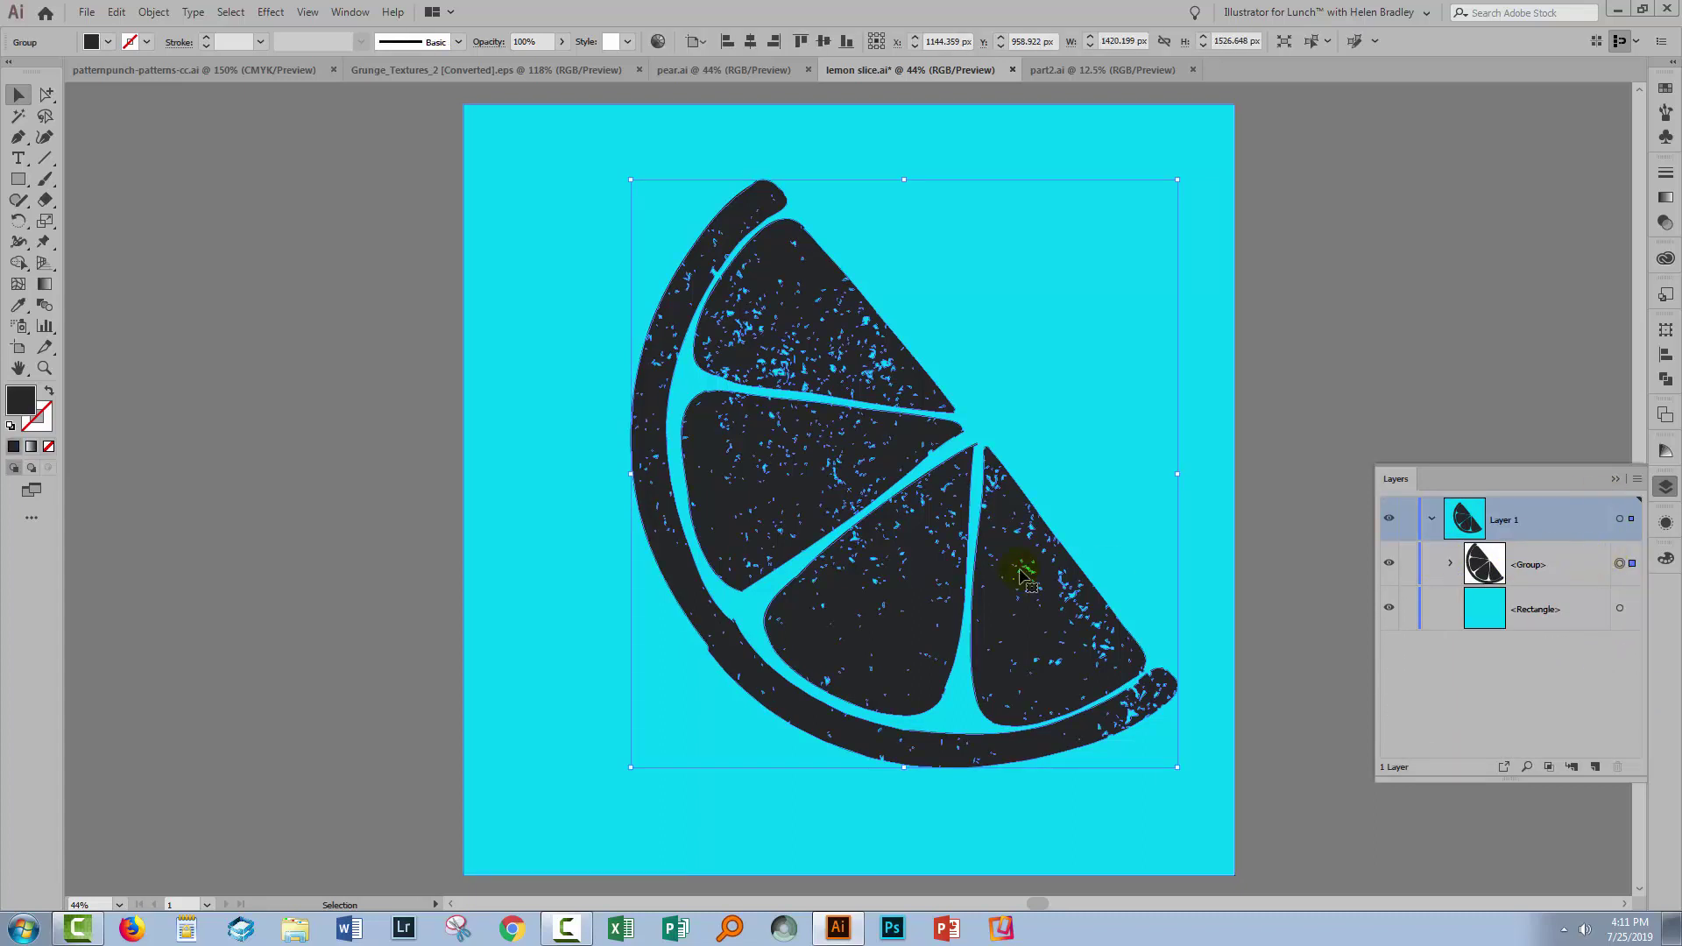
double_click(21, 401)
drag(1441, 670, 1442, 710)
click(1396, 648)
click(1605, 514)
click(233, 703)
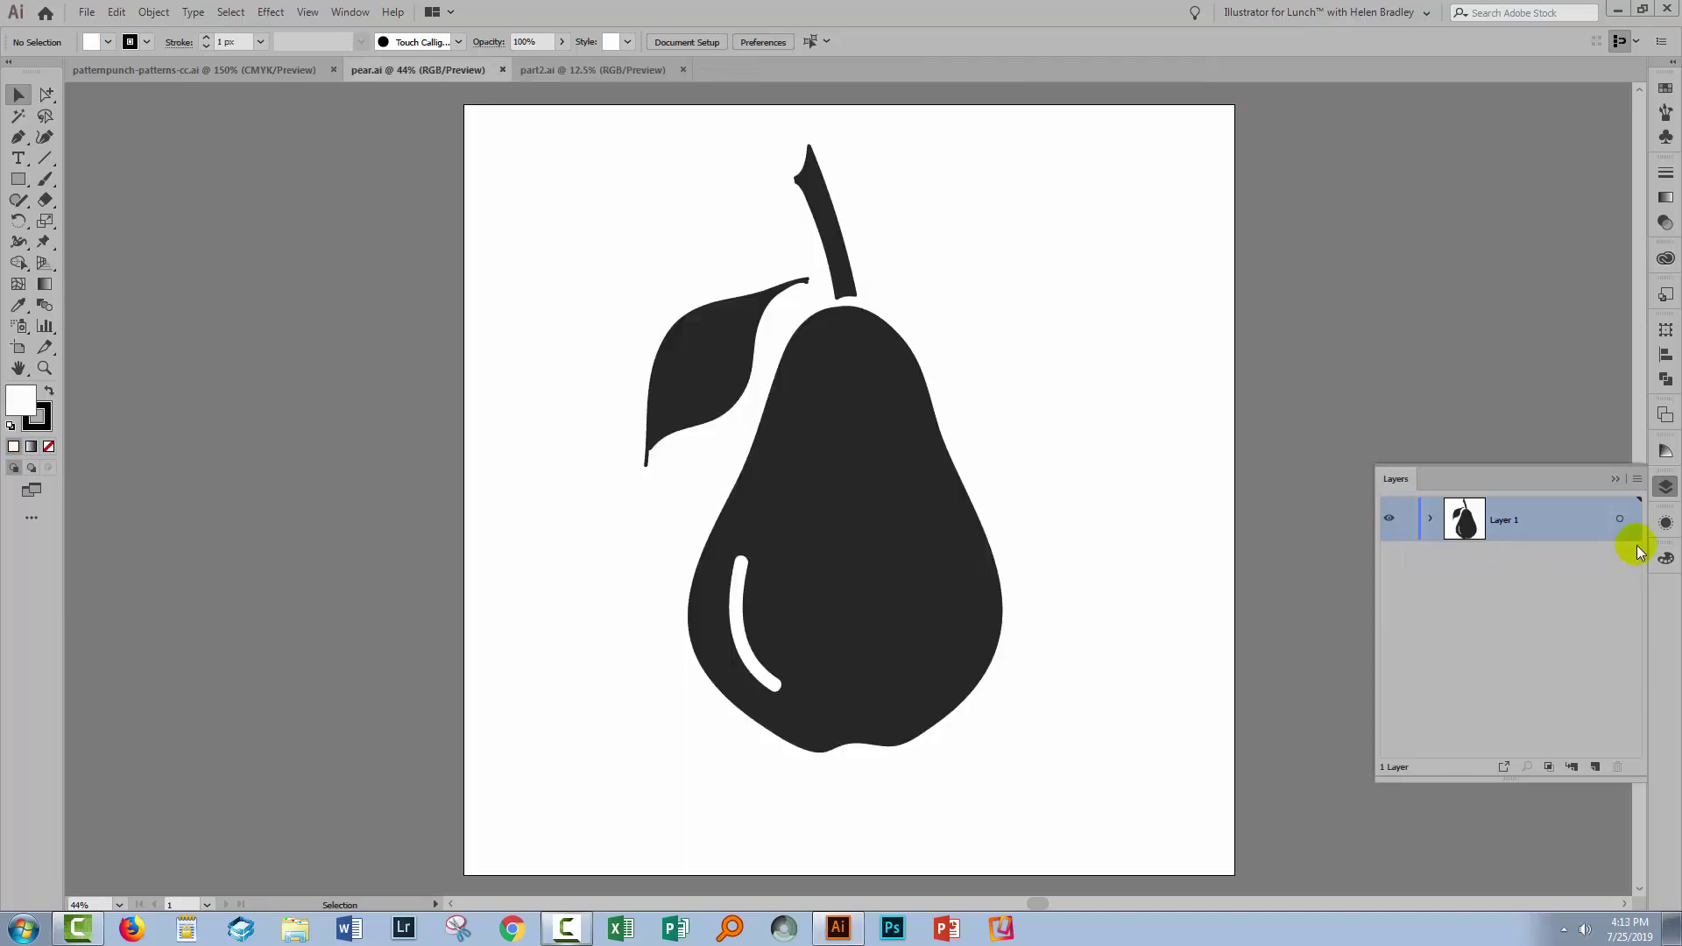
Switch to the patternpunch-patterns-cc.ai document and display all of its pattern swatches in an enlarged view
click(1411, 724)
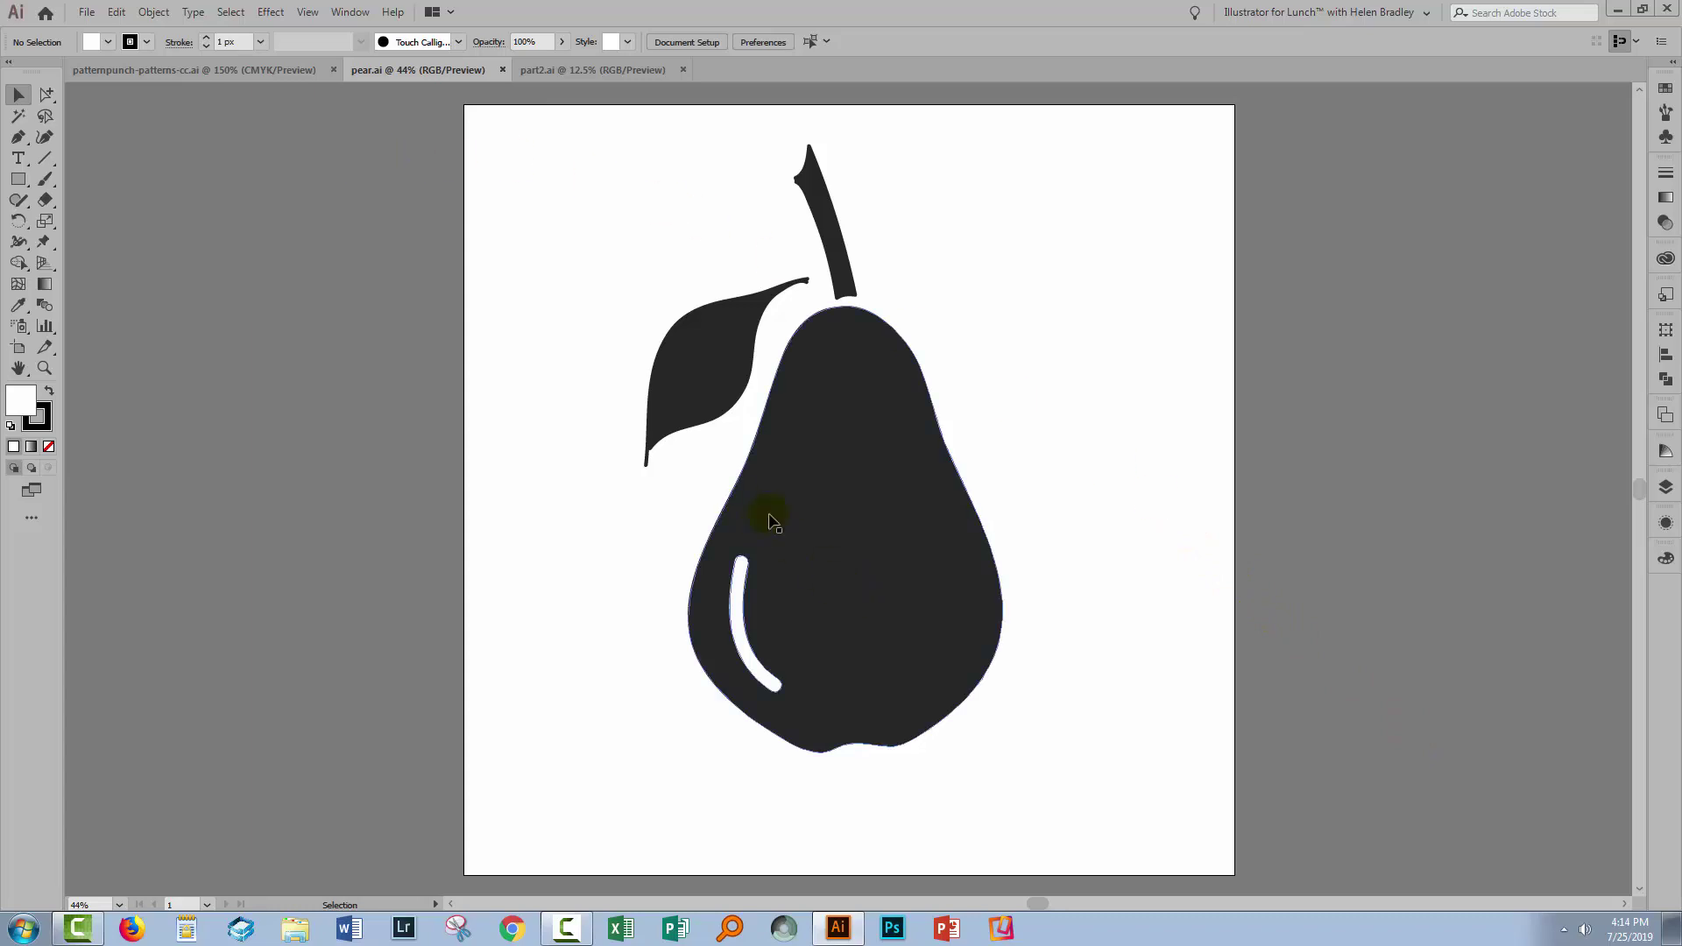
click(171, 68)
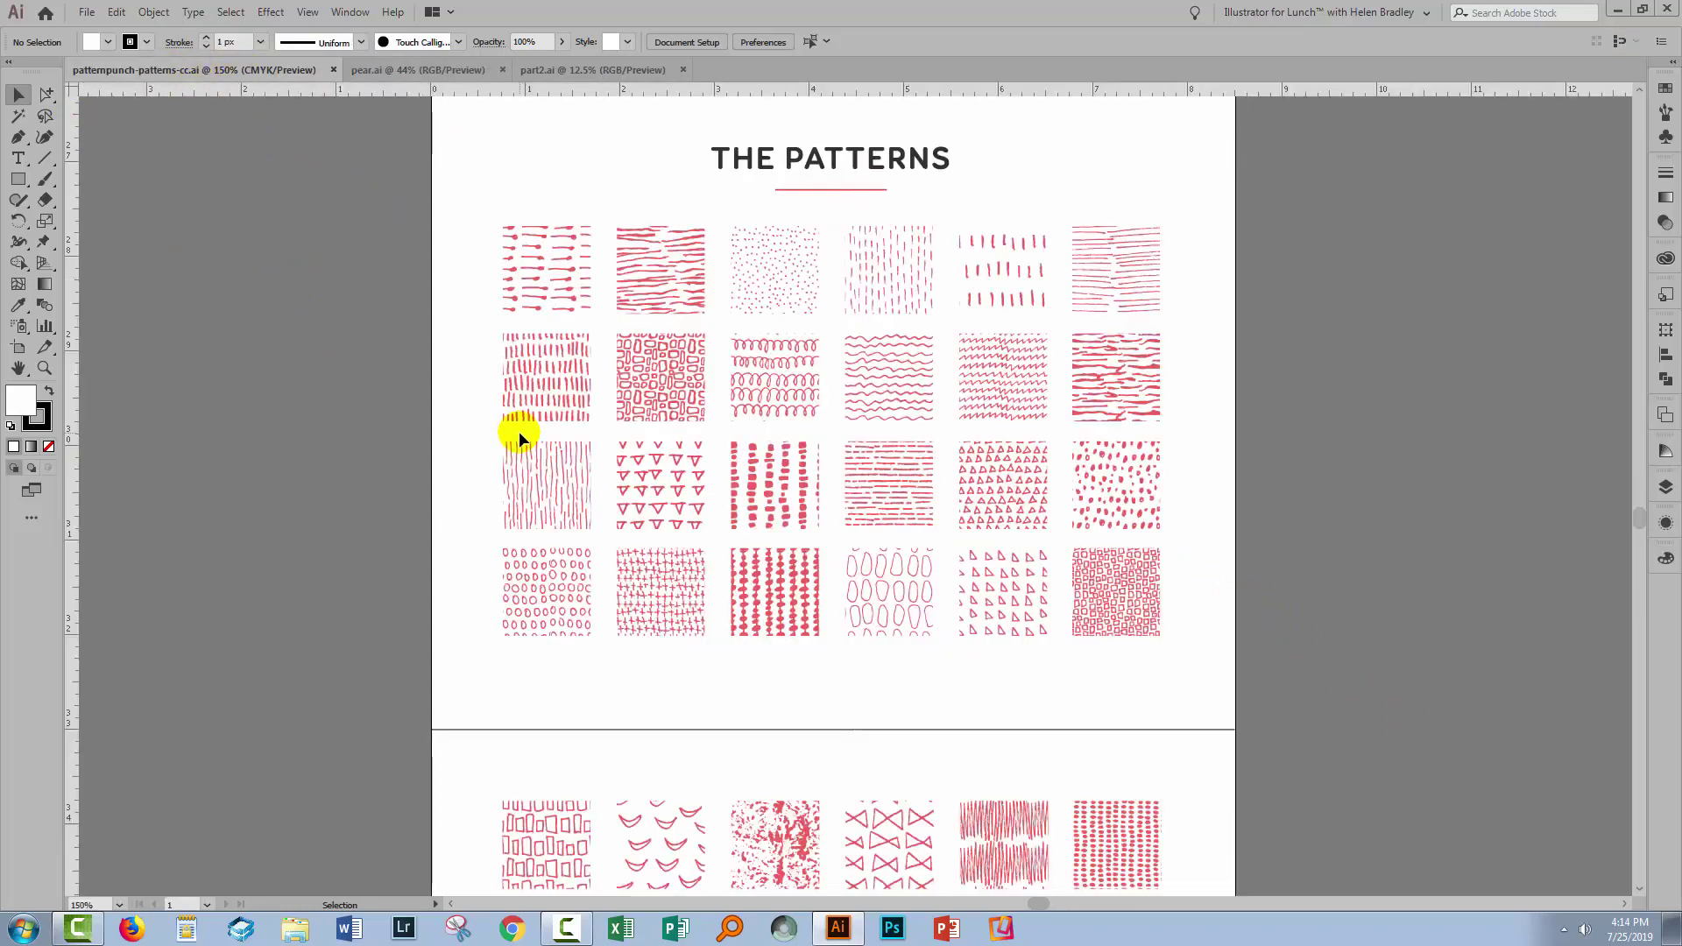
click(1666, 87)
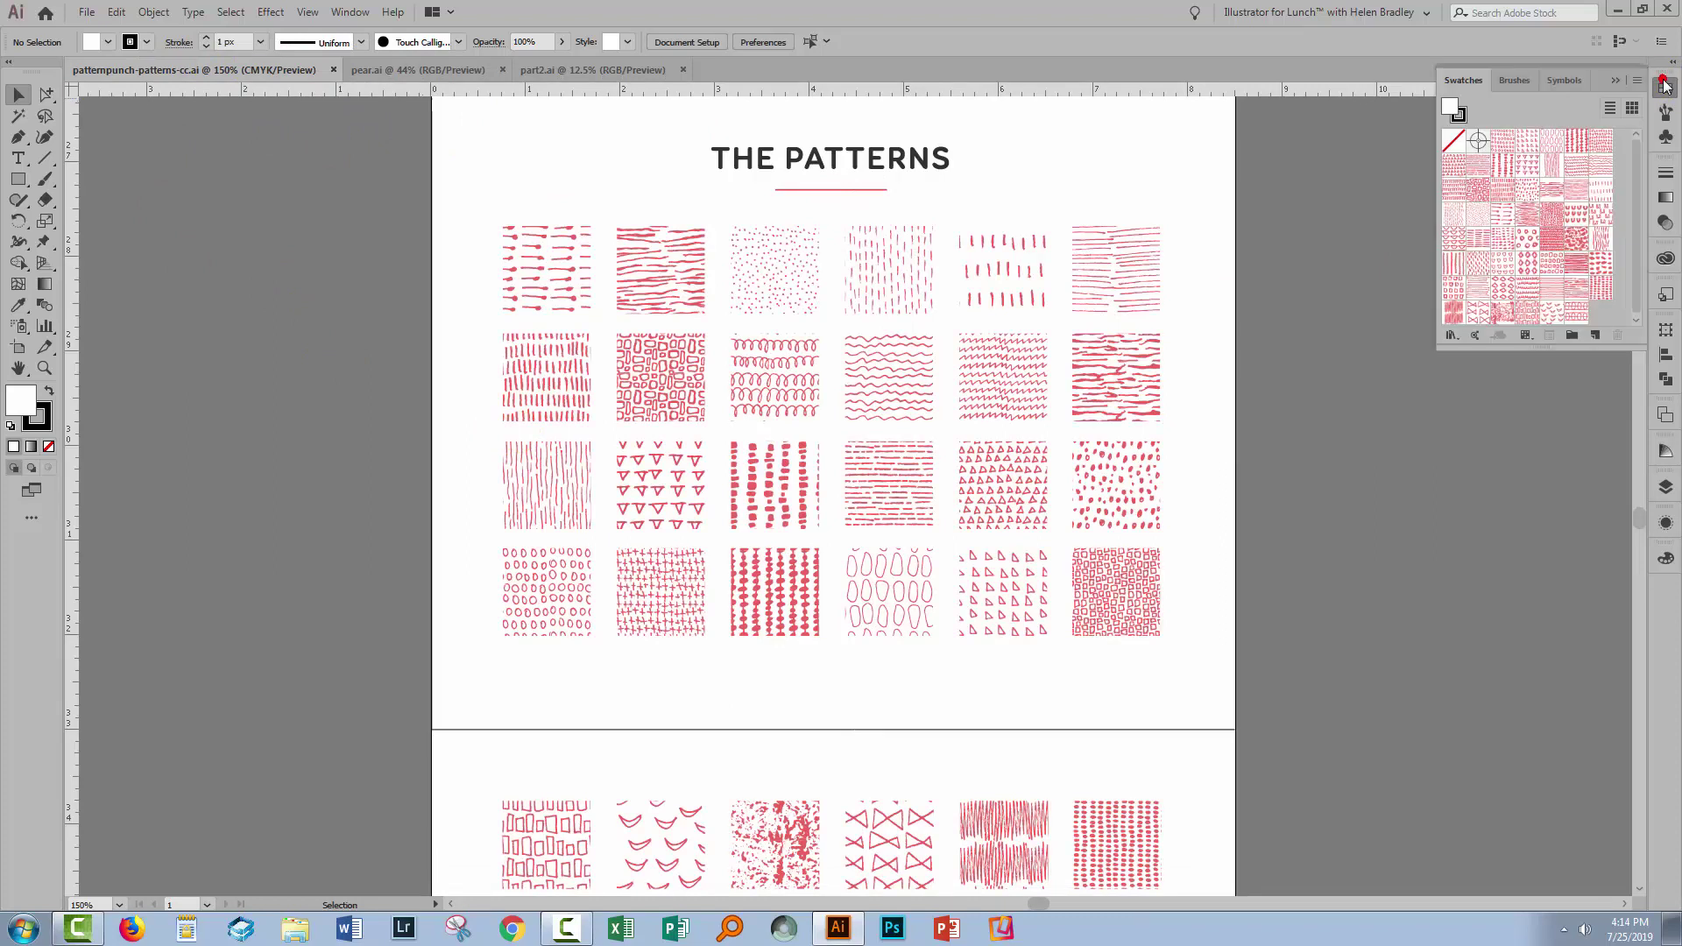
drag(1528, 347, 1520, 464)
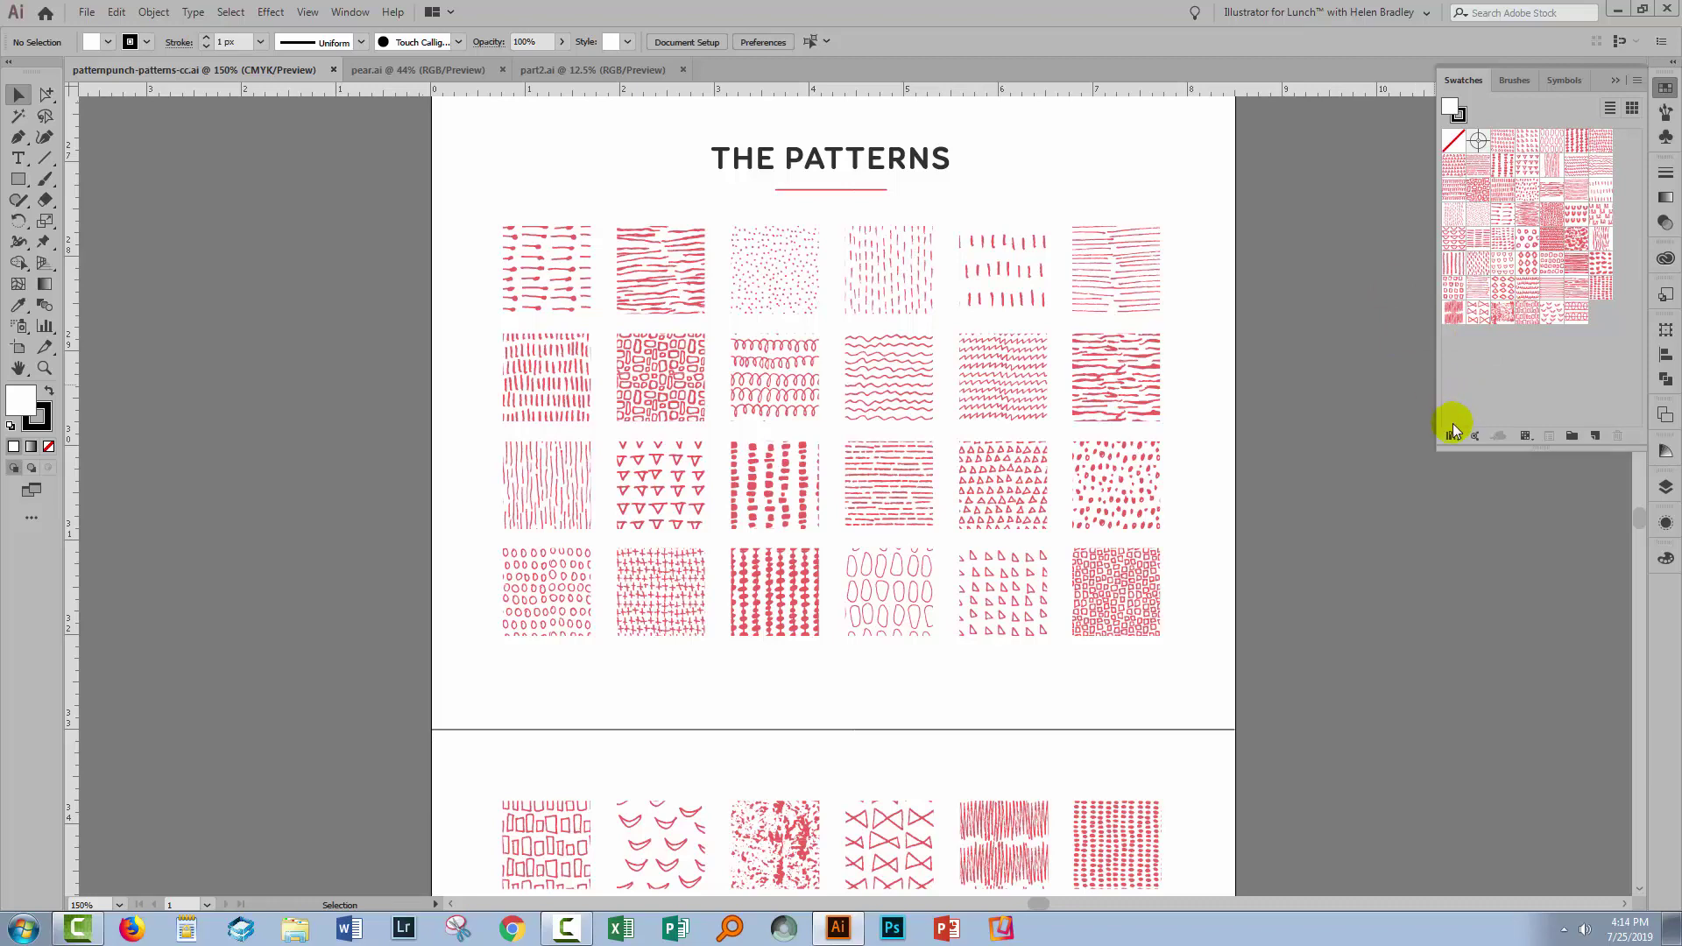
Save the swatches as an AI swatch library named patternpunch-patterns-cc.ai, replacing the existing file, and close the pattern document
click(1637, 80)
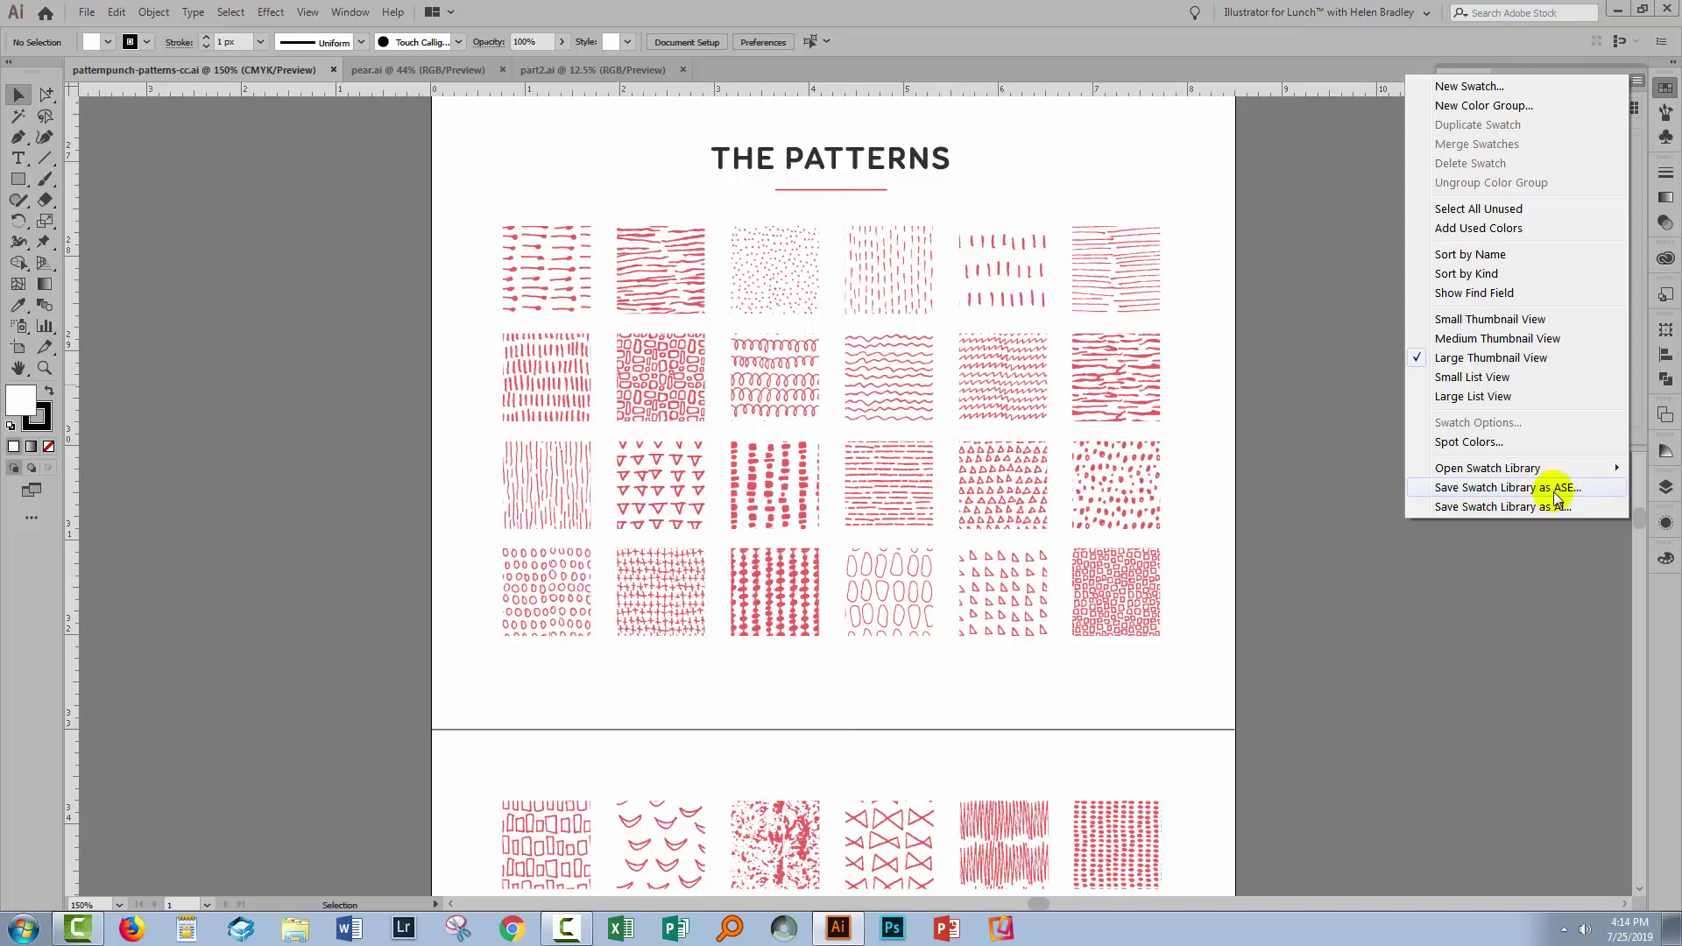
click(1489, 508)
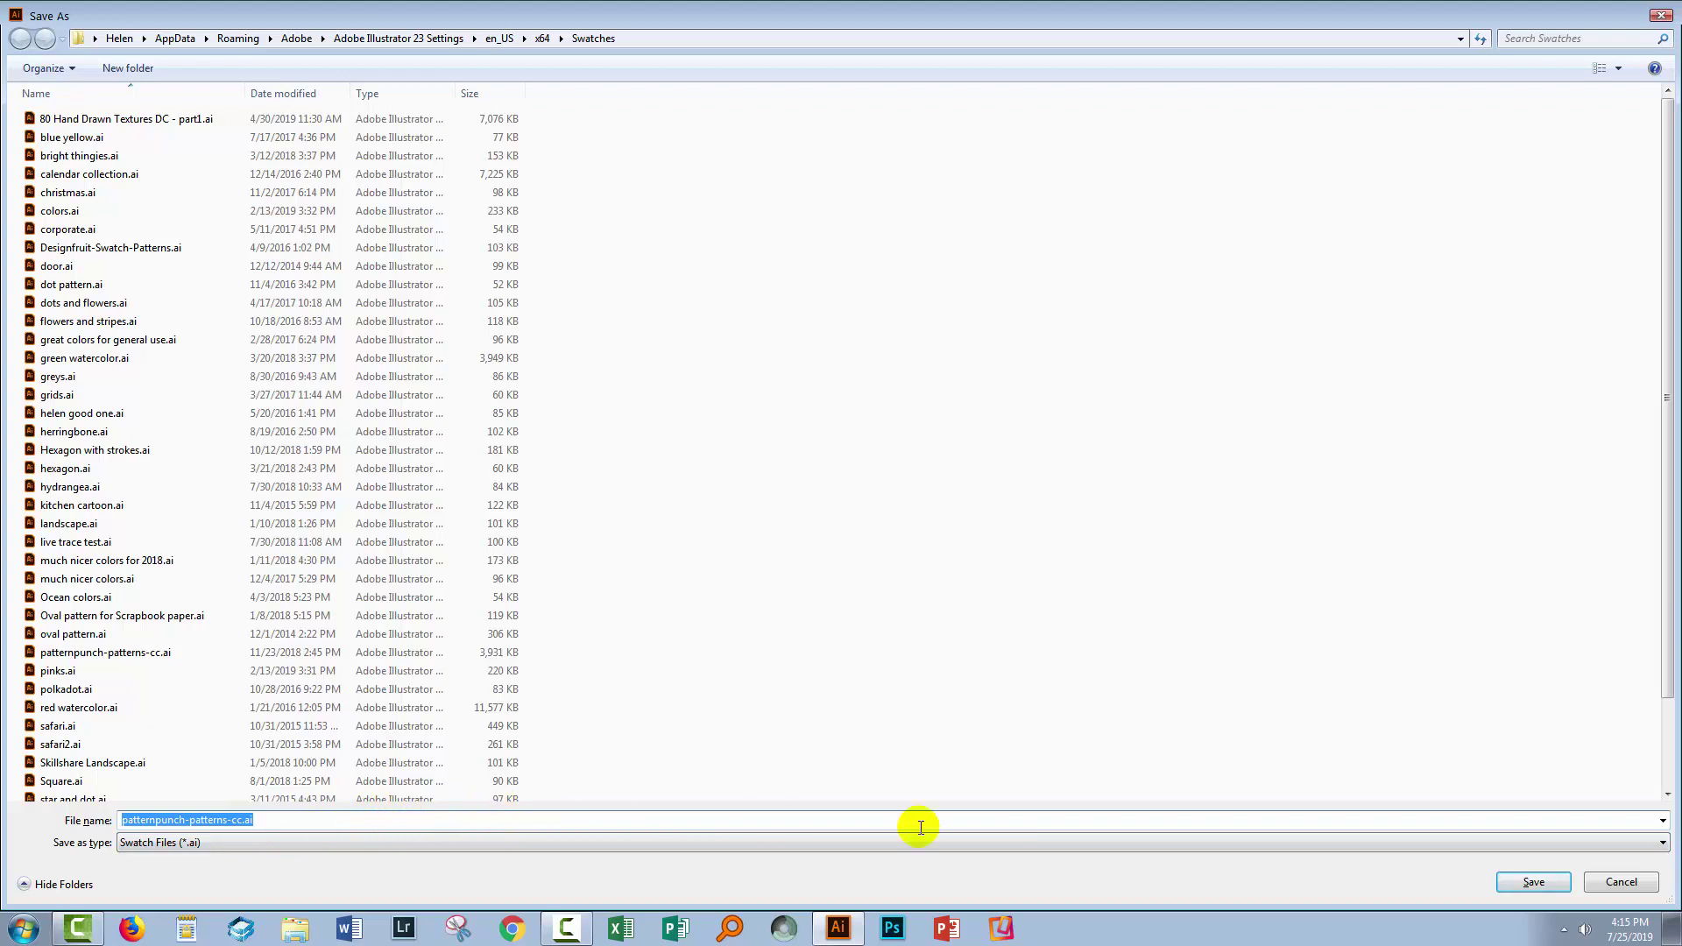
click(1544, 885)
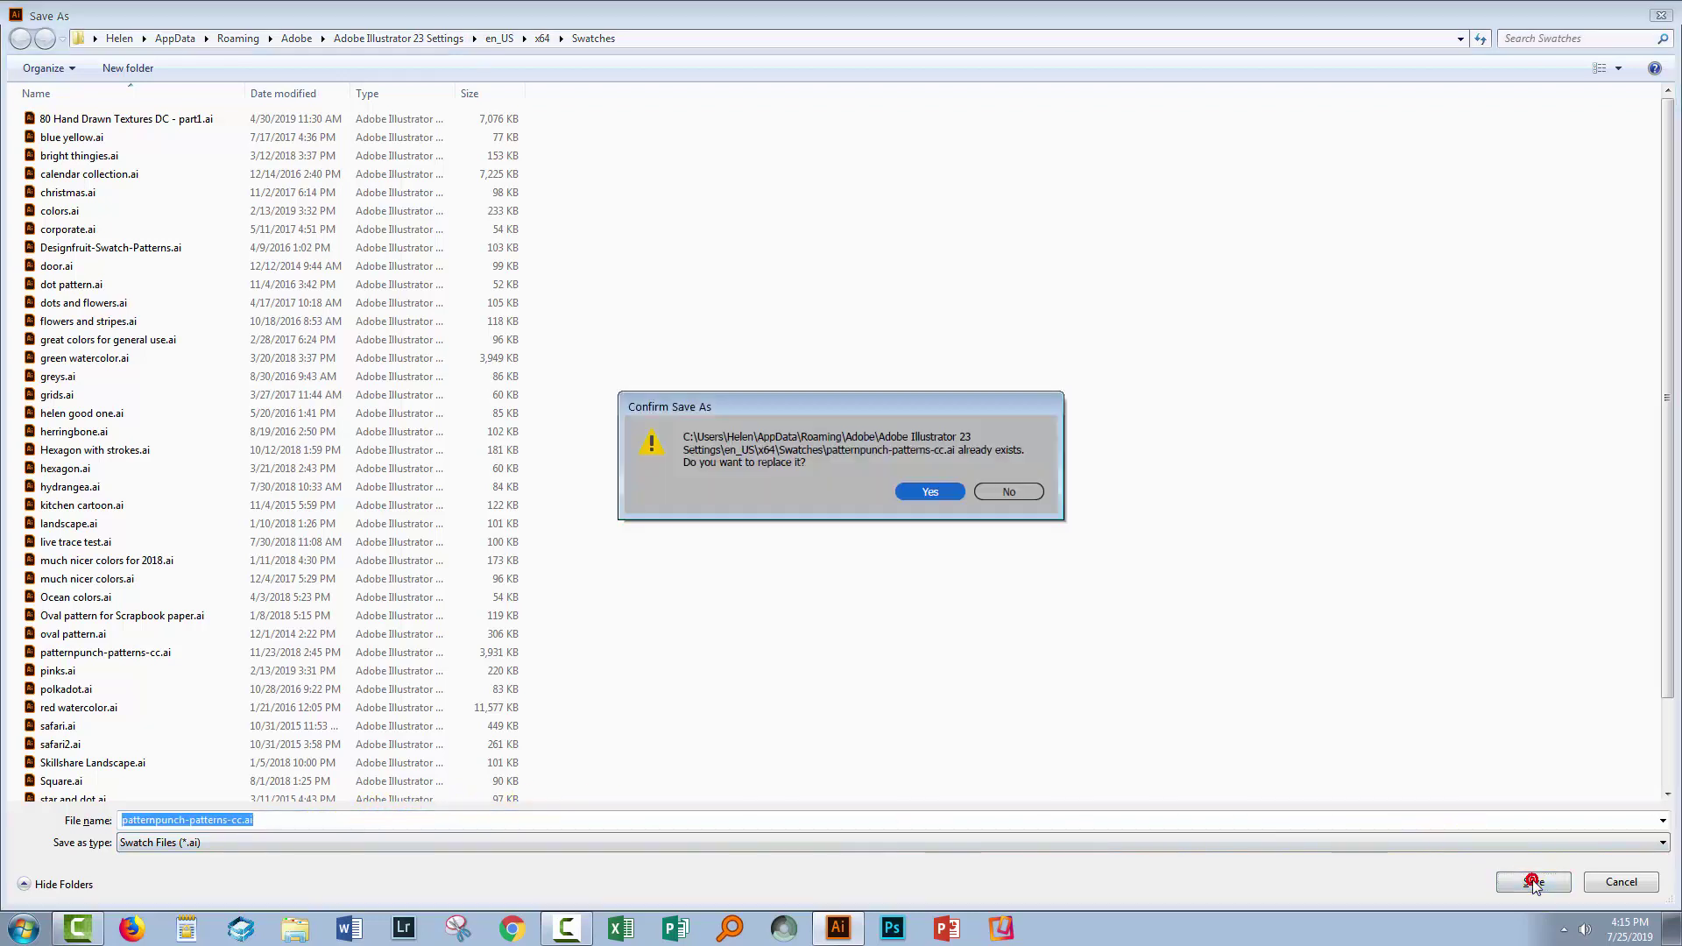
click(930, 493)
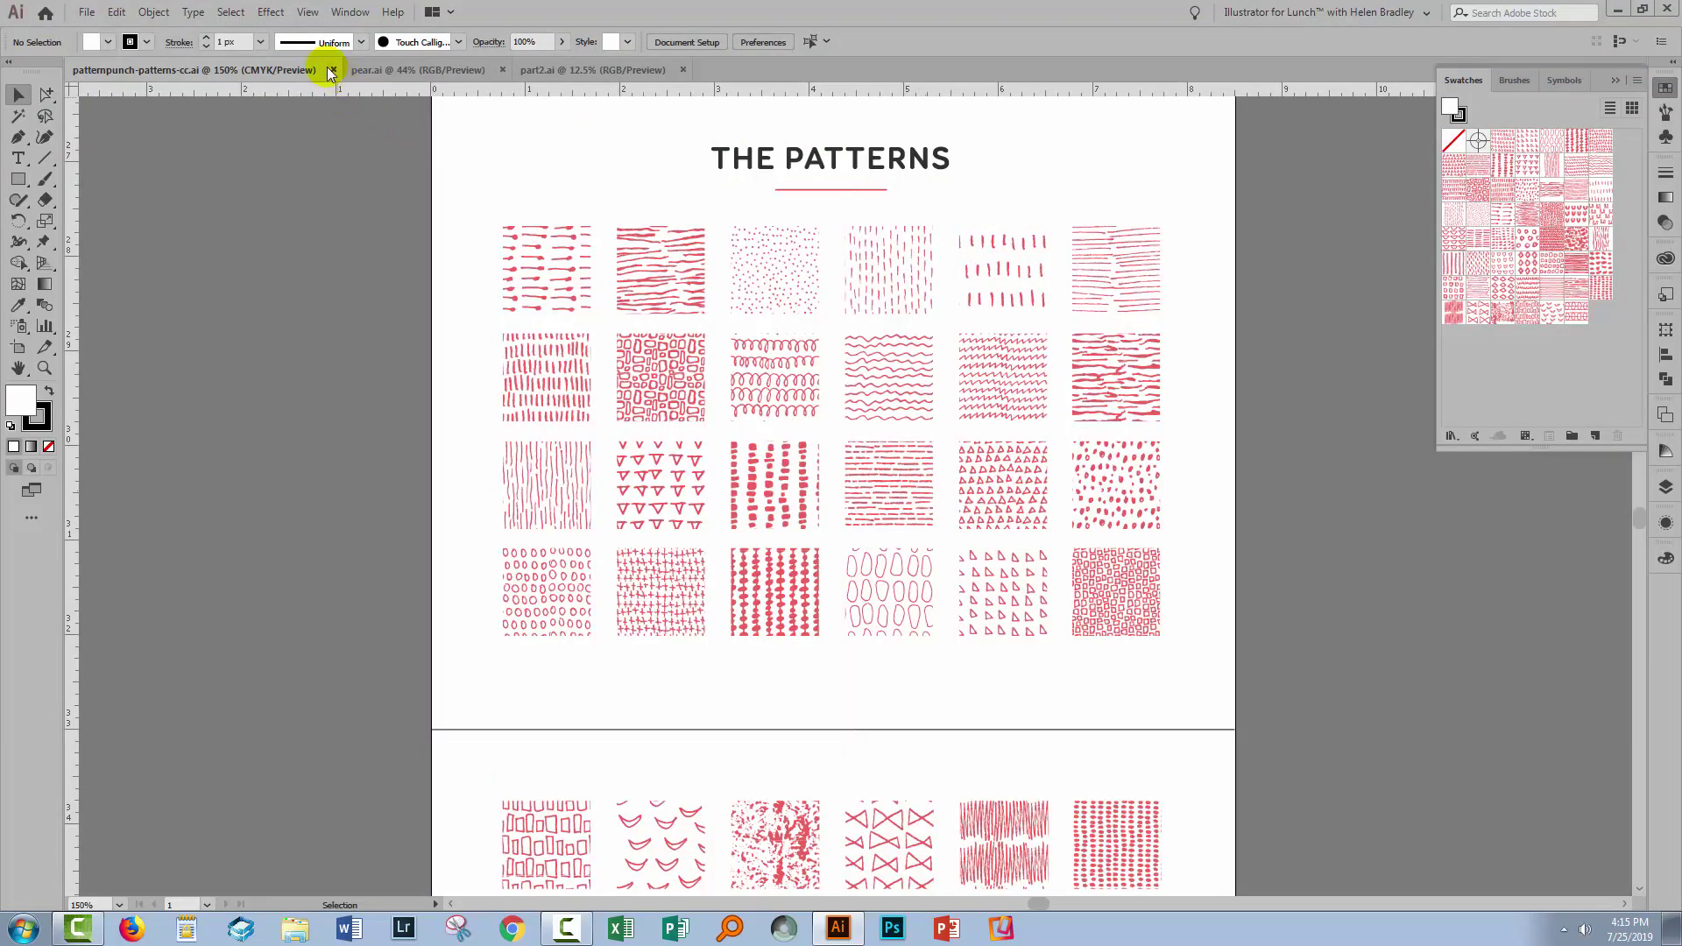
click(333, 68)
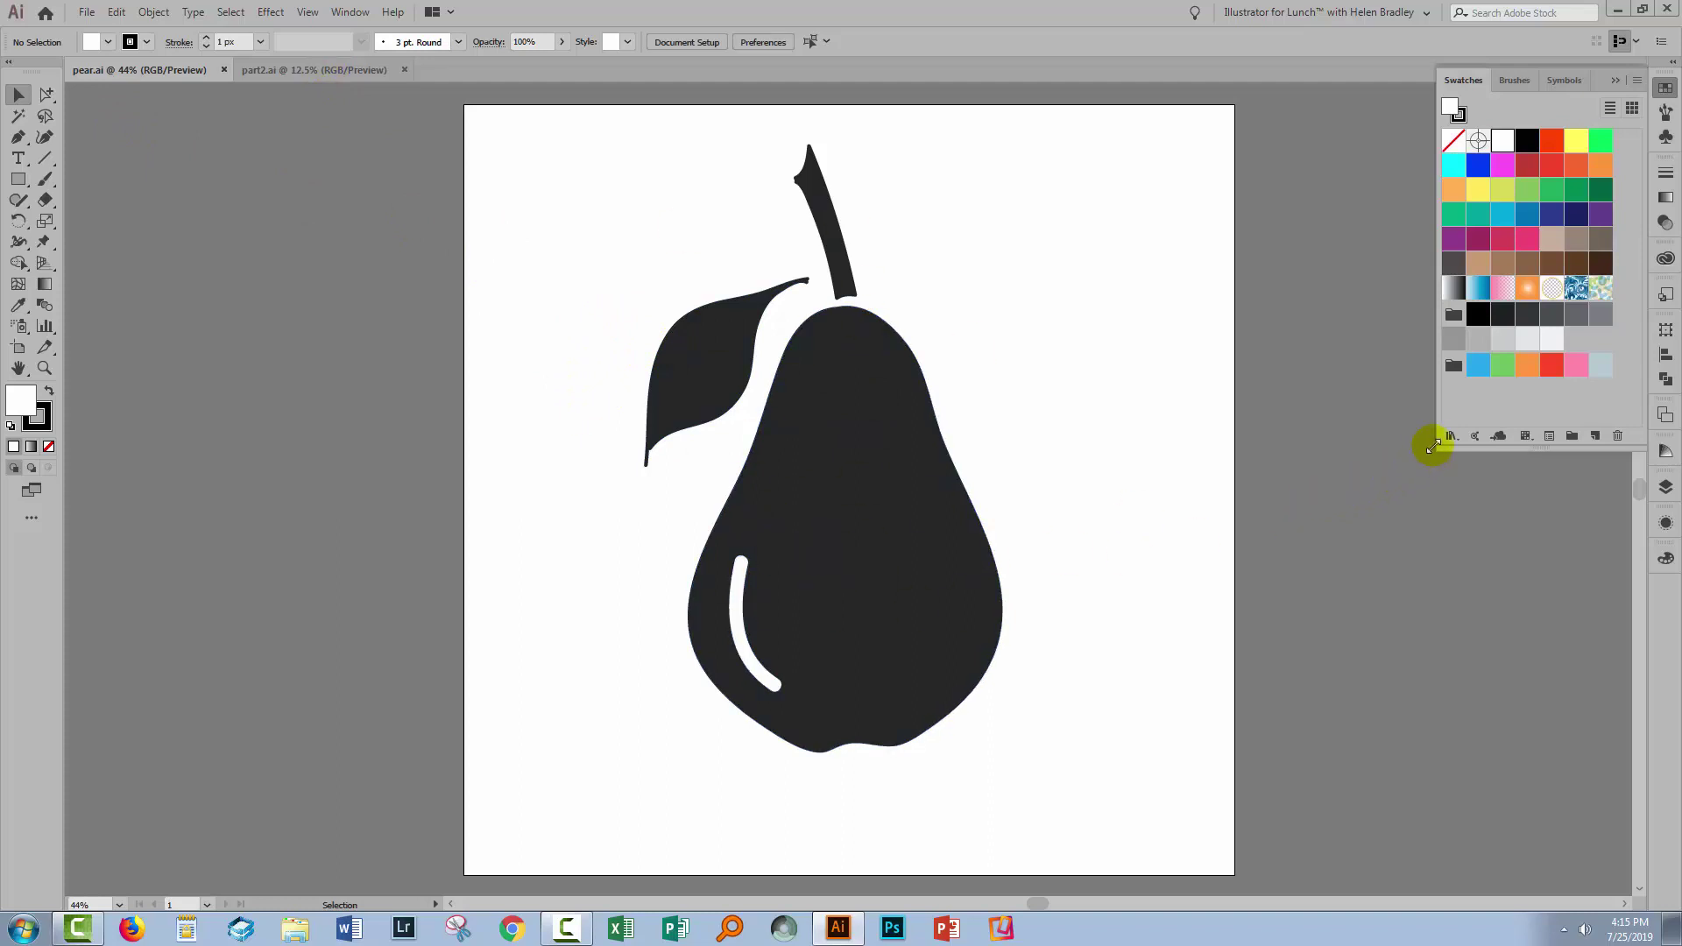
Load the user-defined patternpunch-patterns-cc swatch library into the pear document and show its patterns as larger thumbnails
click(1450, 436)
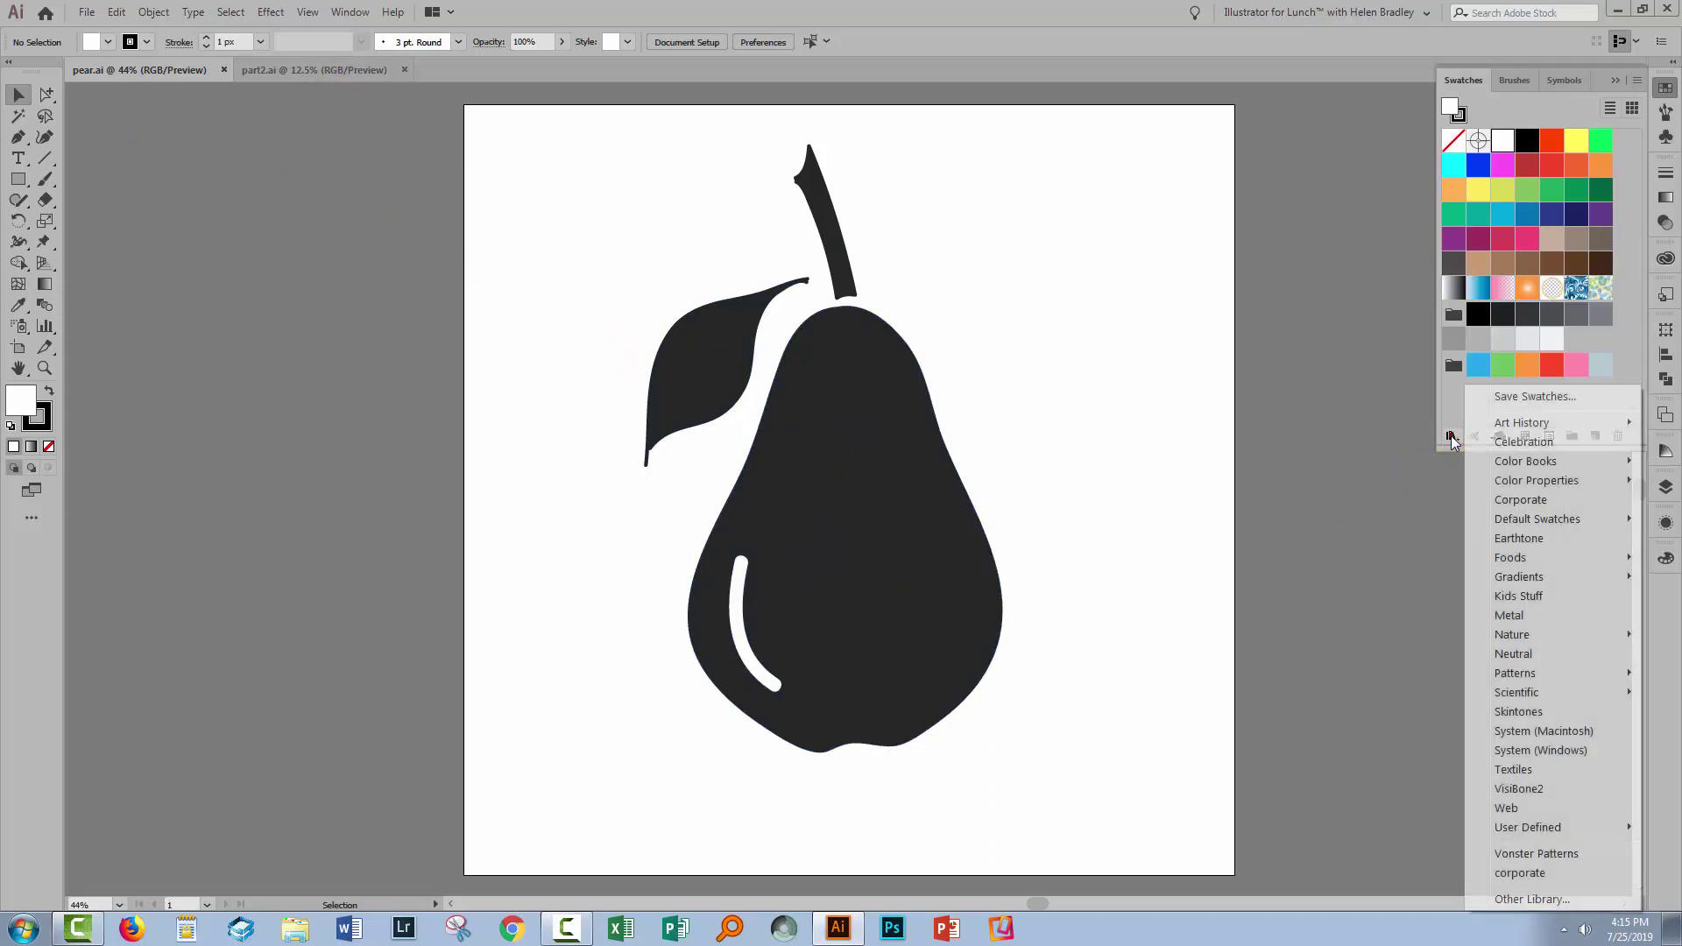
mouse_move(1525, 829)
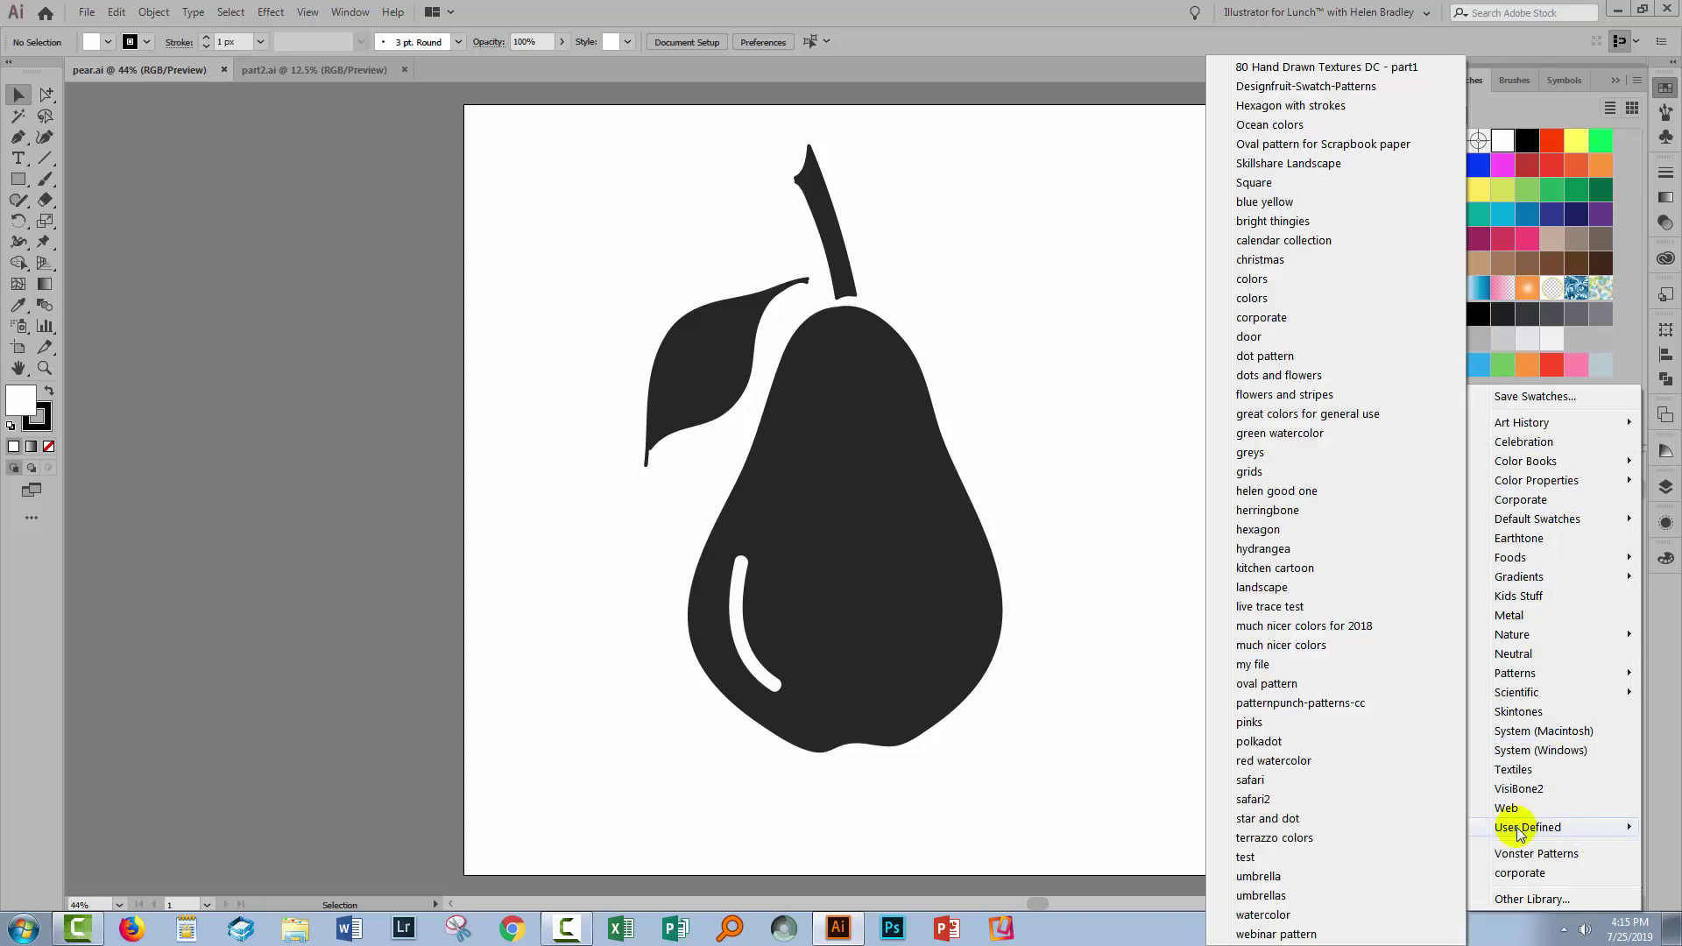
click(1265, 704)
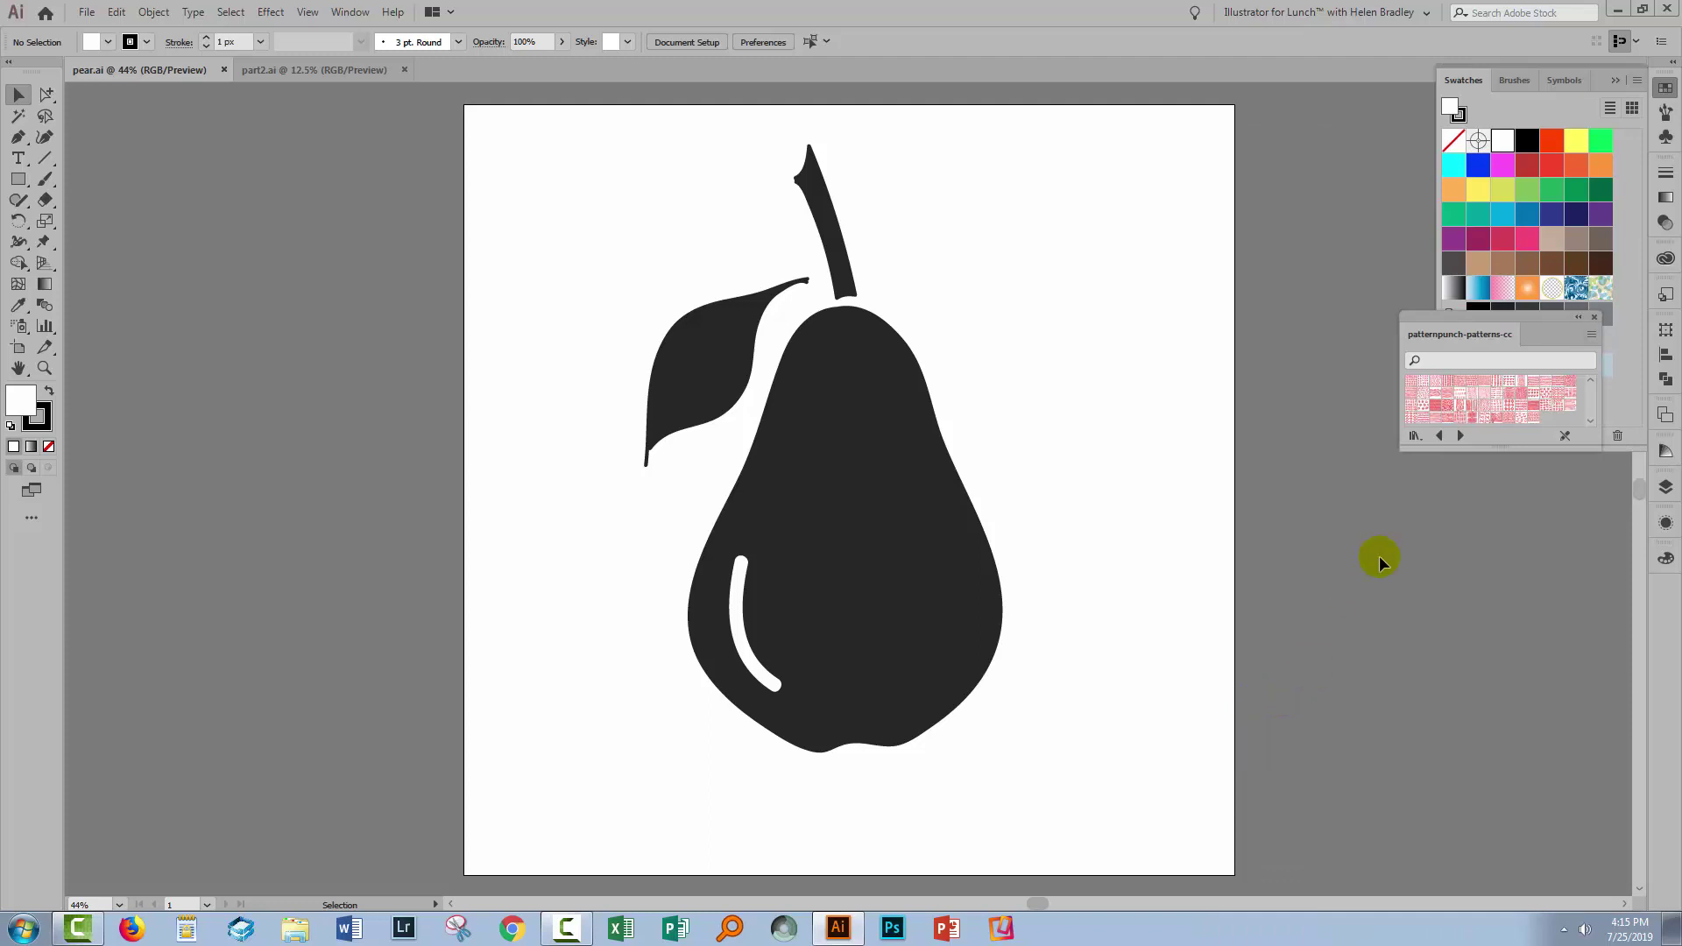
drag(1402, 449, 1310, 619)
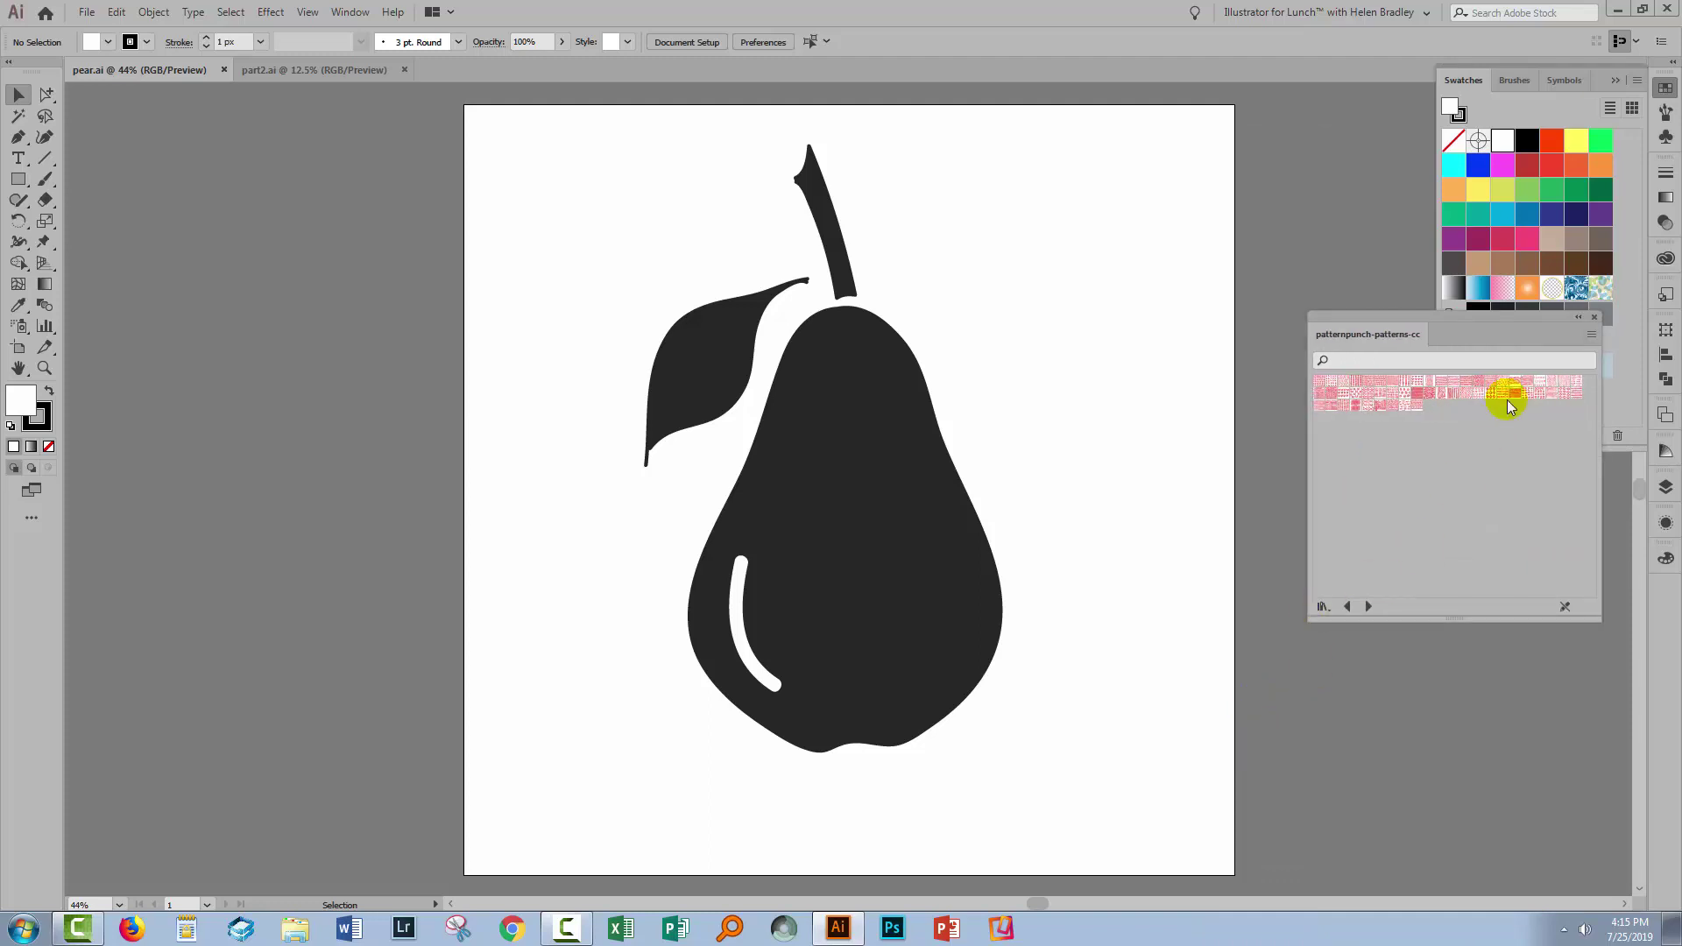
click(1591, 338)
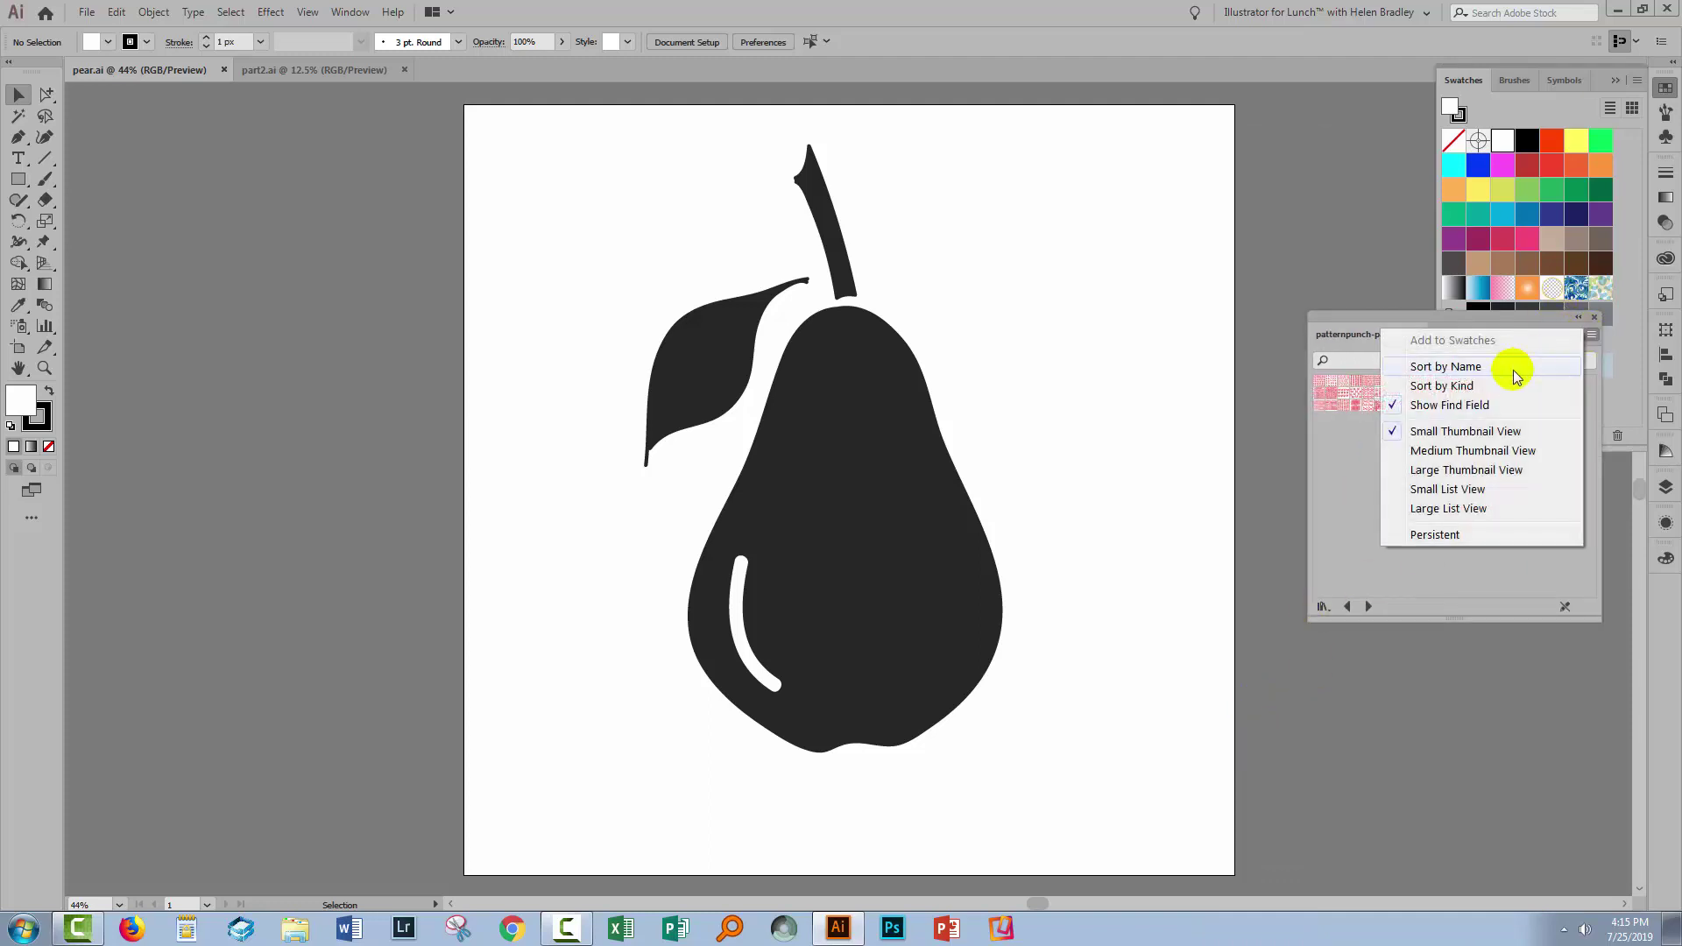
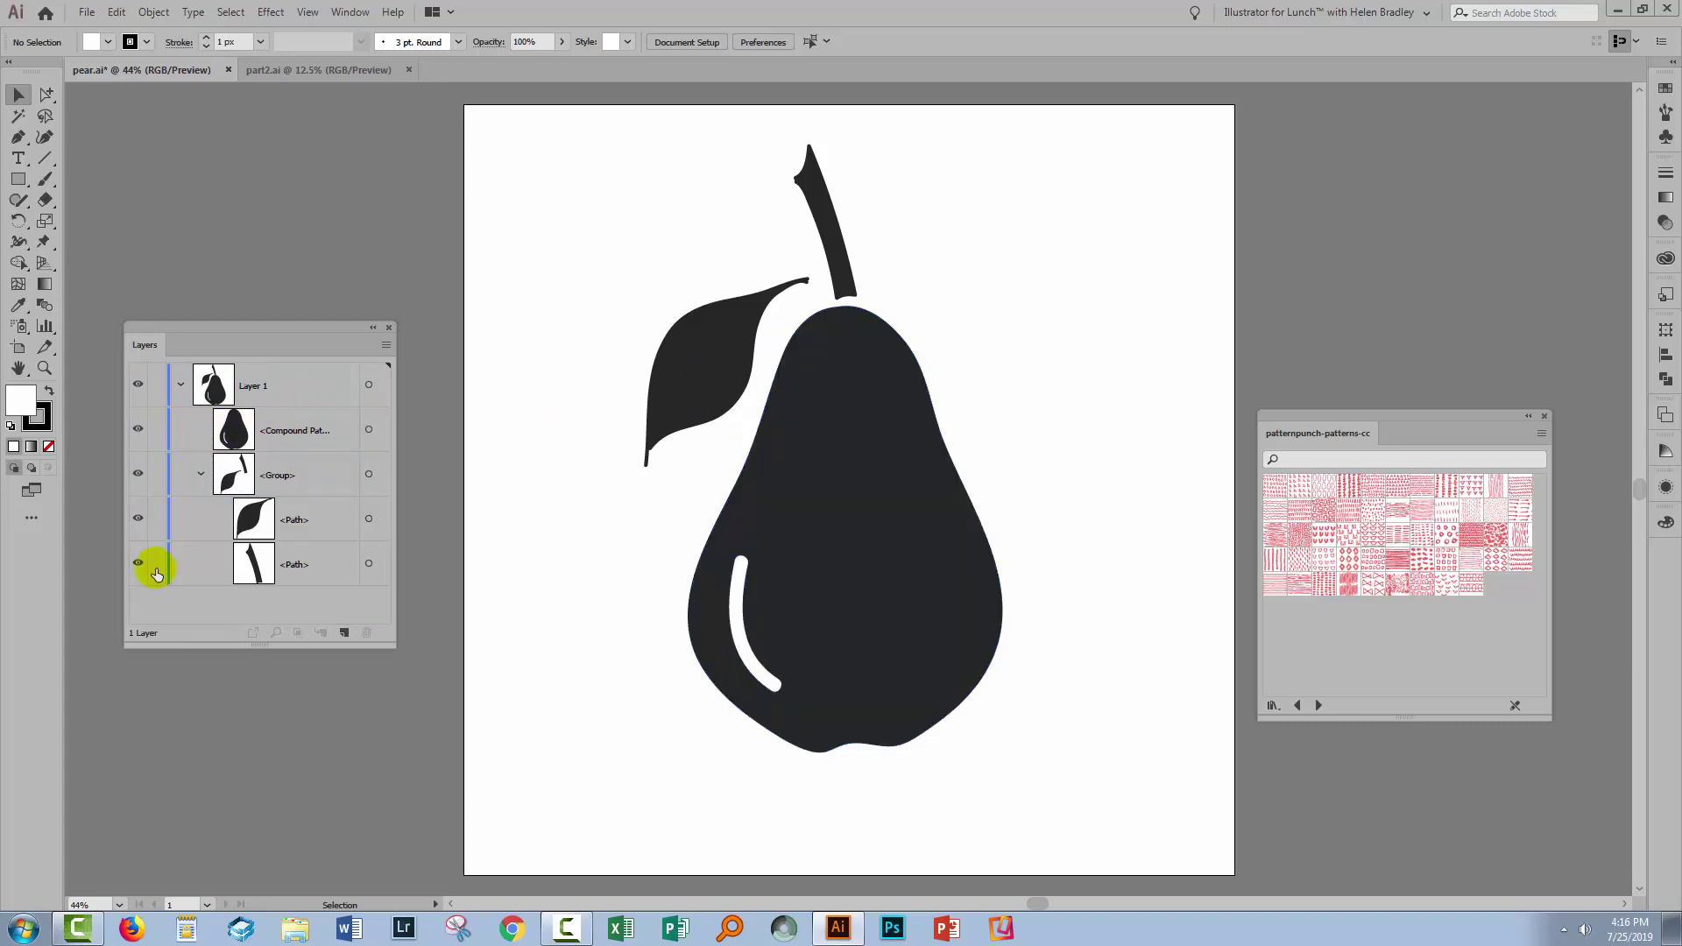
Fill the pear body's compound path with the irregular short-stroke red pattern, and close the pattern library in favor of the document's own swatches
click(200, 475)
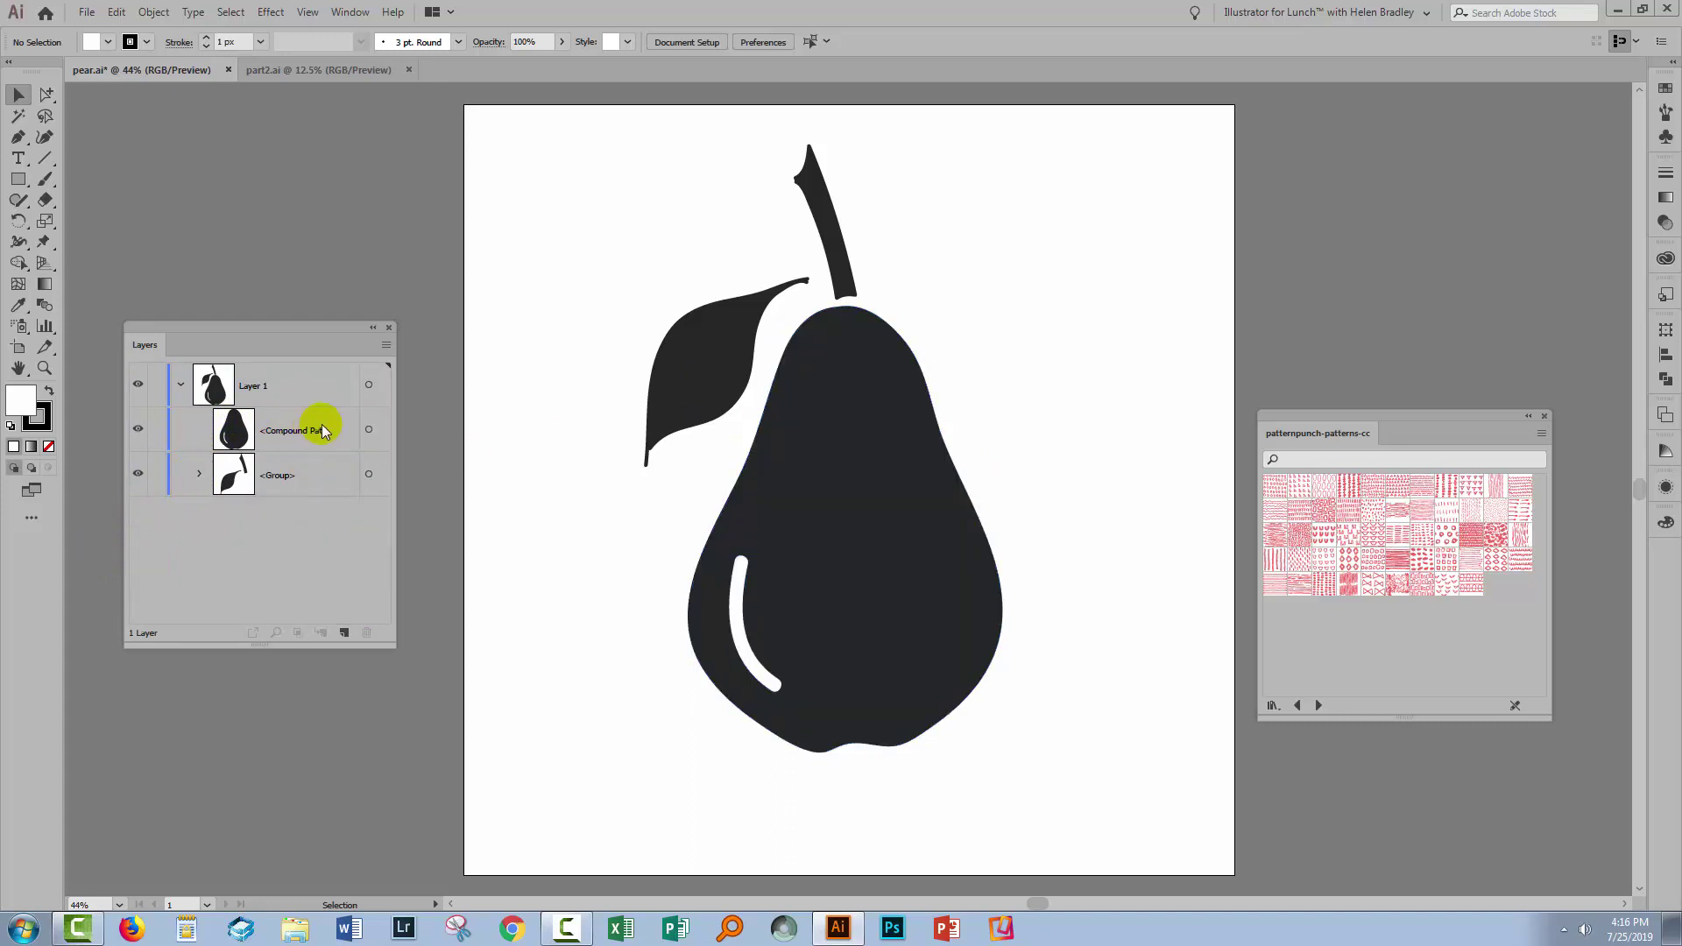
click(324, 427)
click(372, 430)
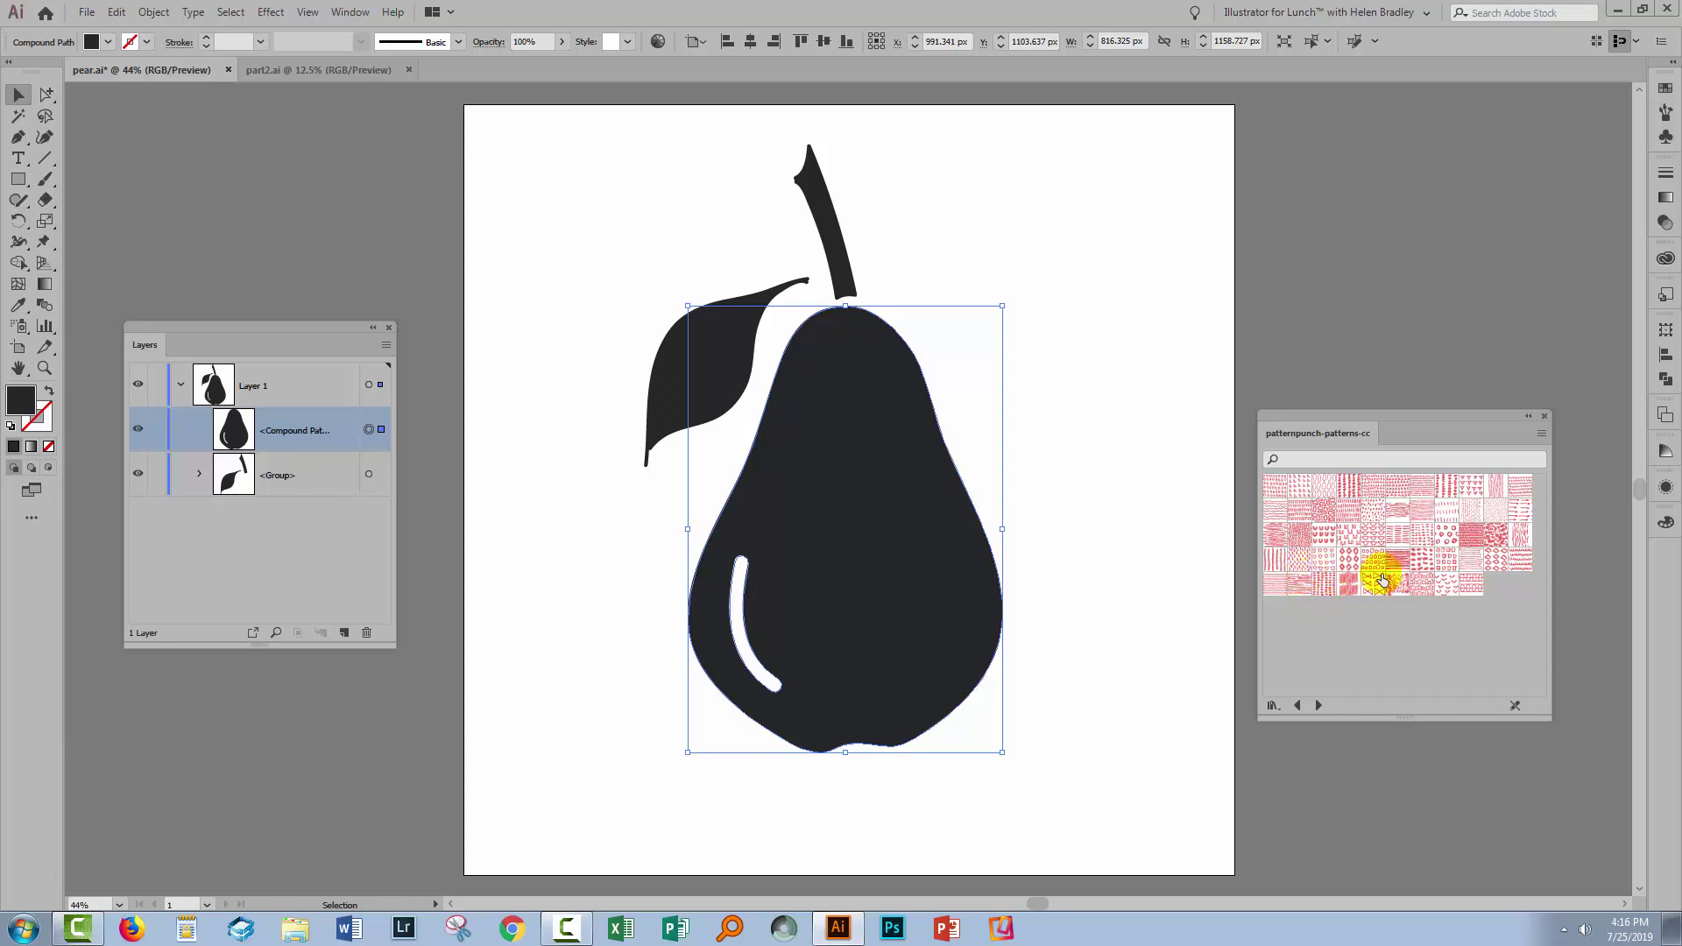
click(1521, 535)
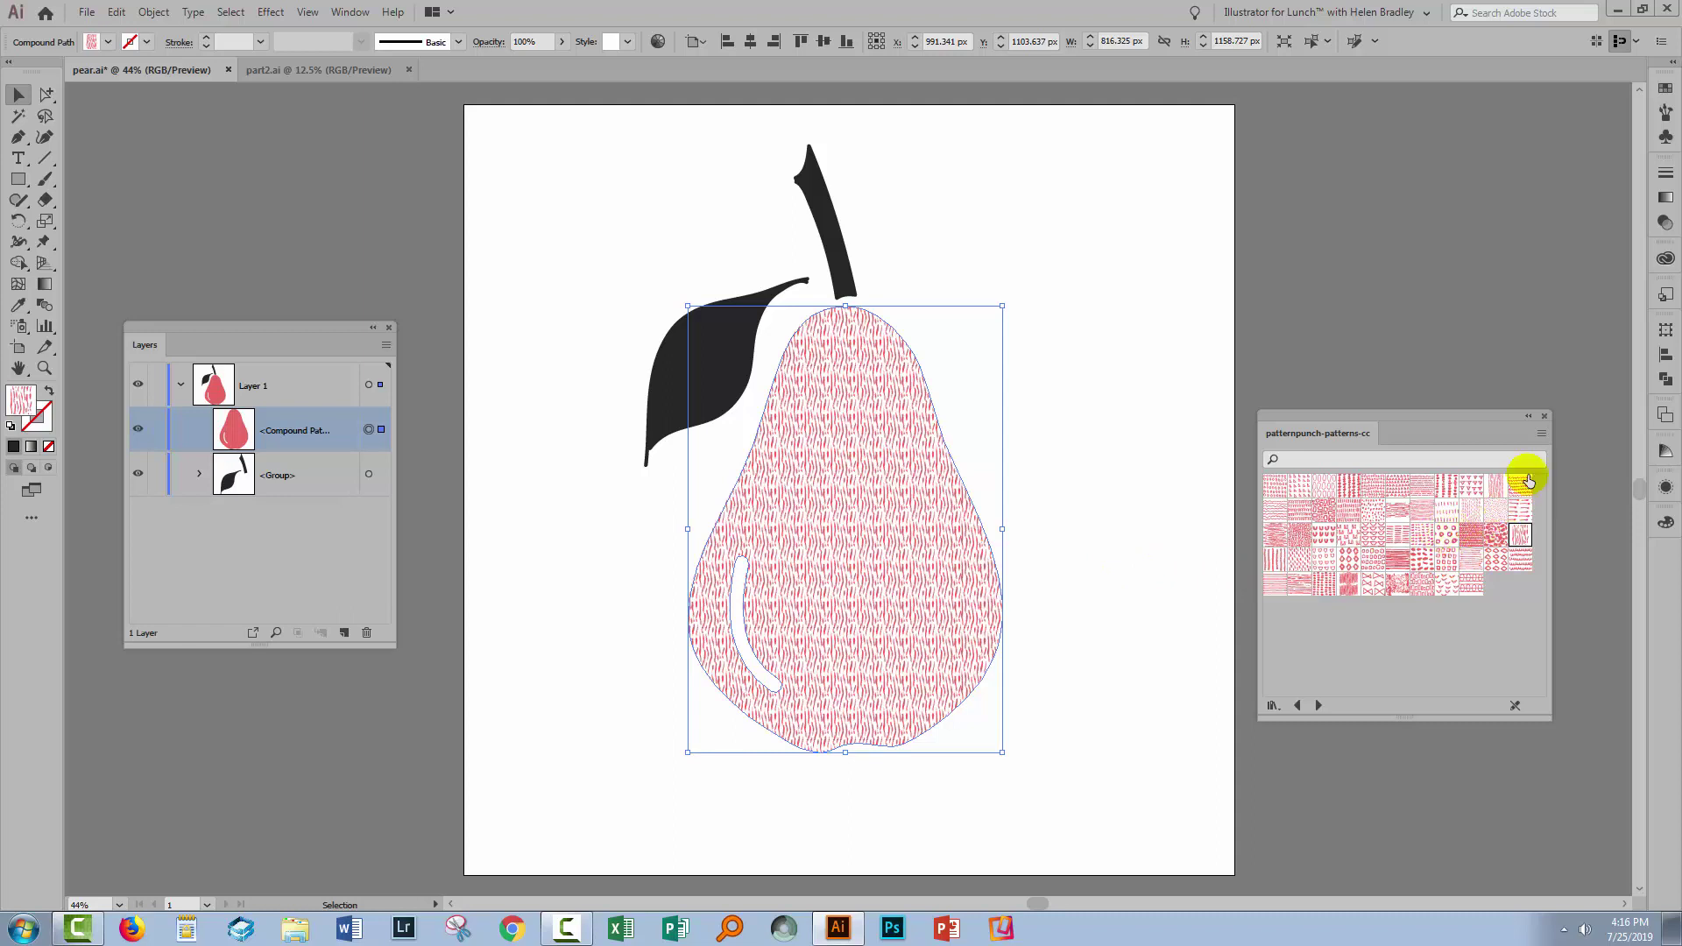
click(1542, 414)
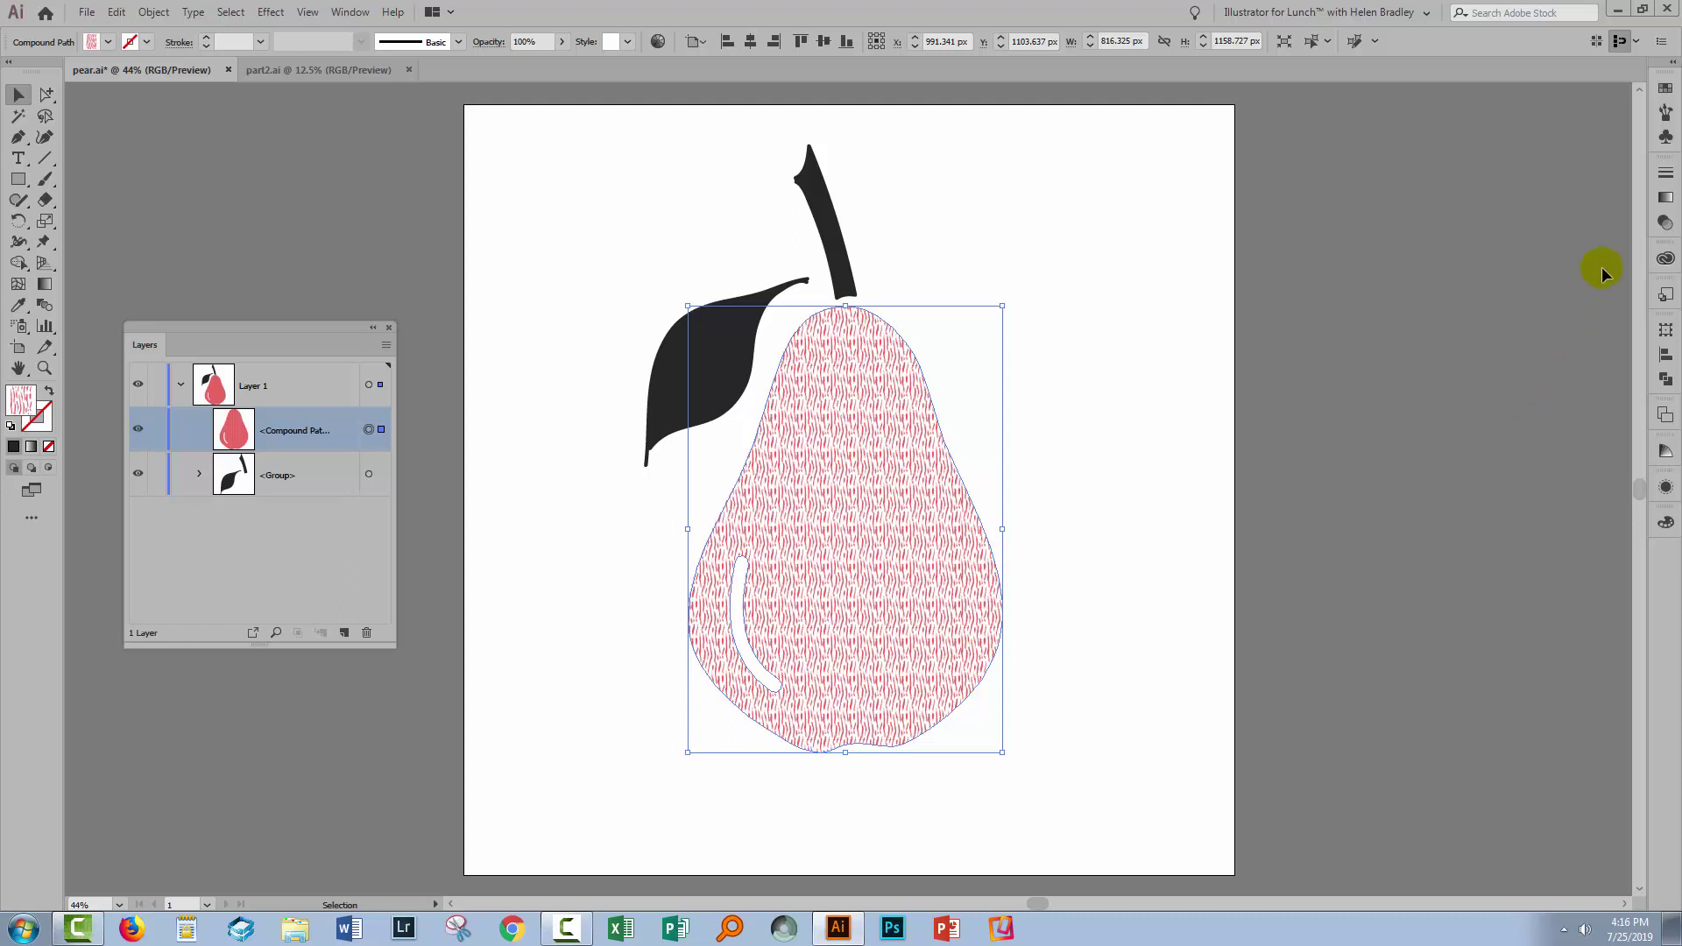
click(1663, 92)
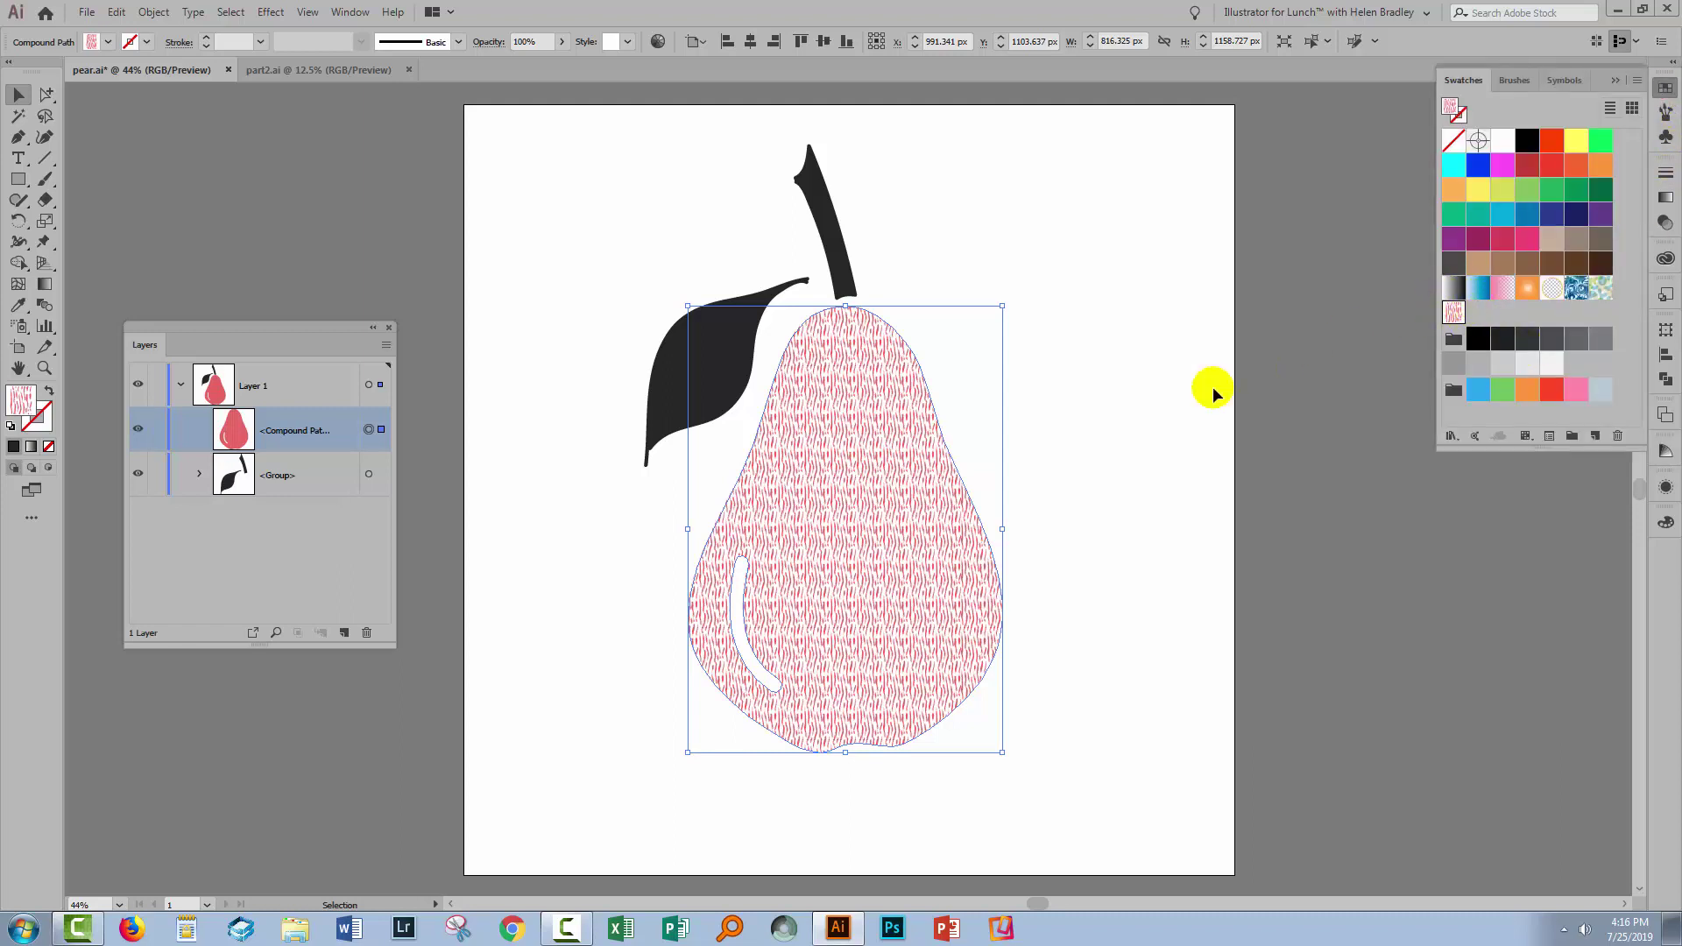
Scale only the pear's pattern fill uniformly to 150%, keeping the pear shape itself out of the transformation
click(150, 20)
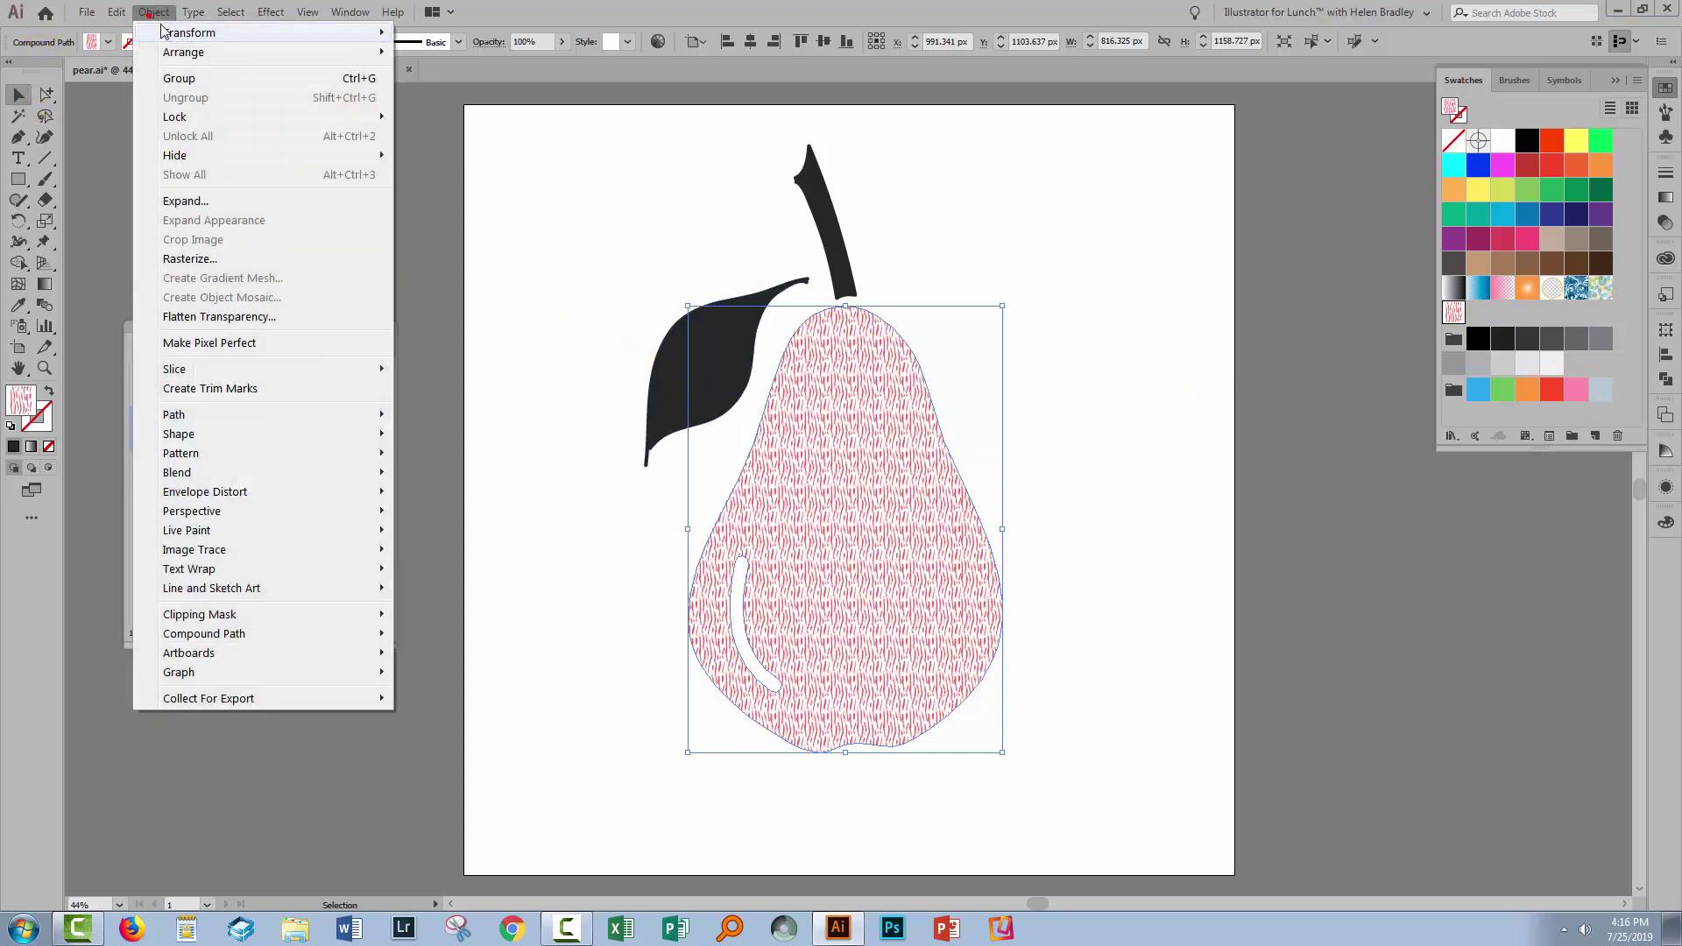
mouse_move(175, 33)
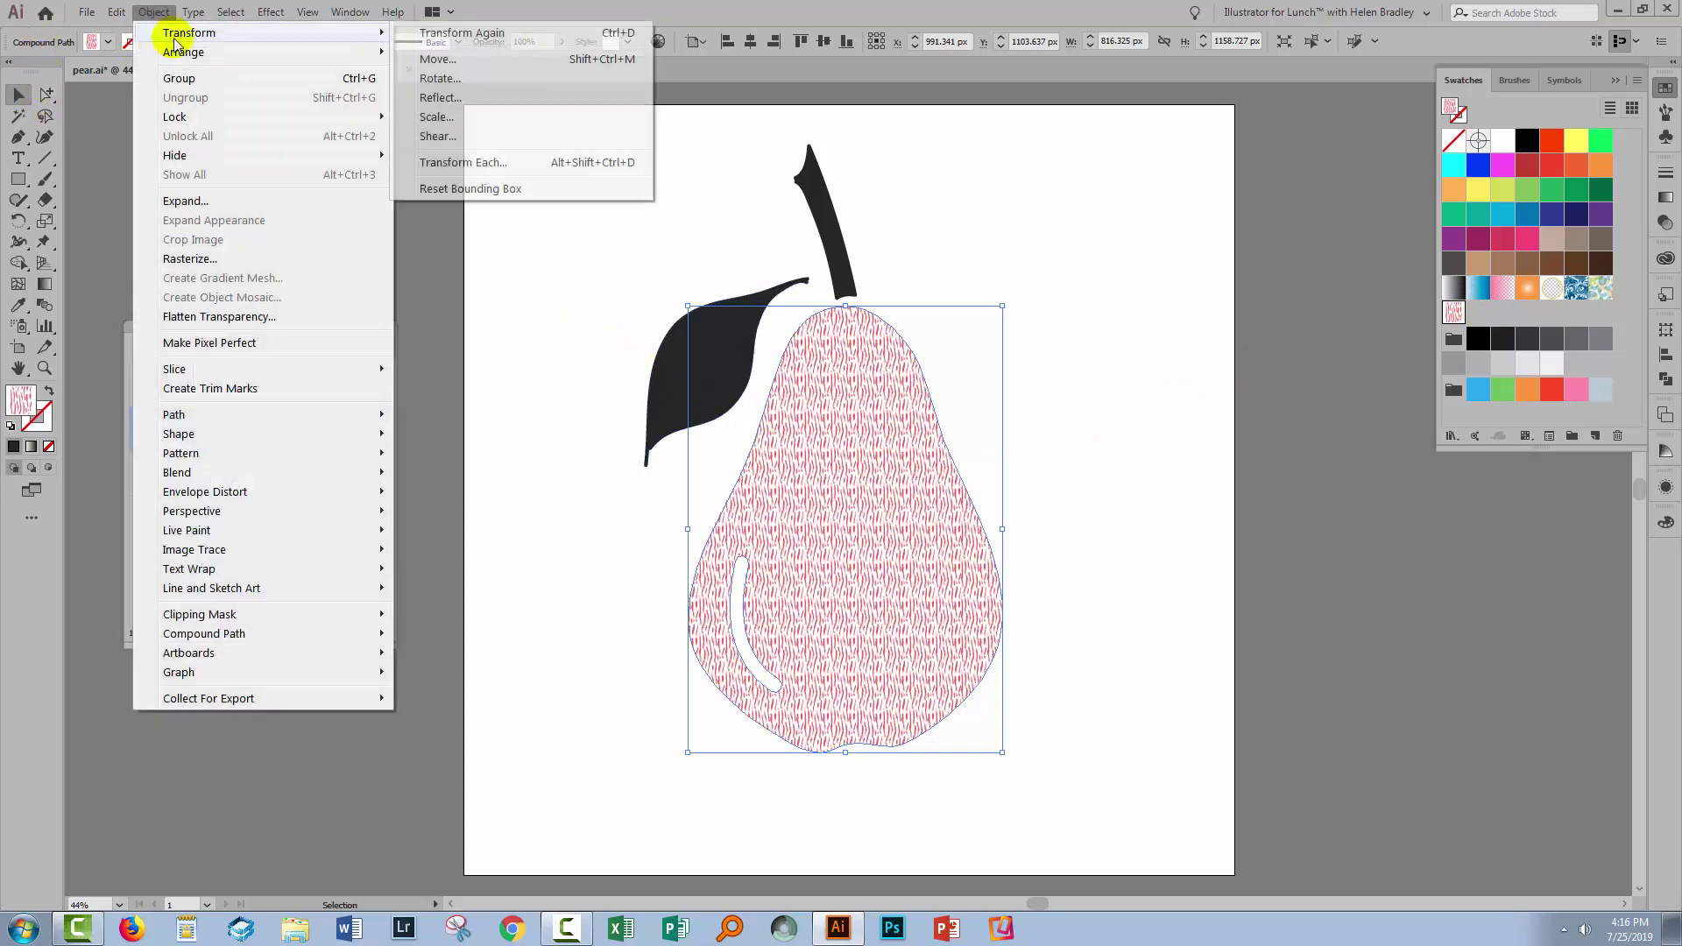
click(429, 117)
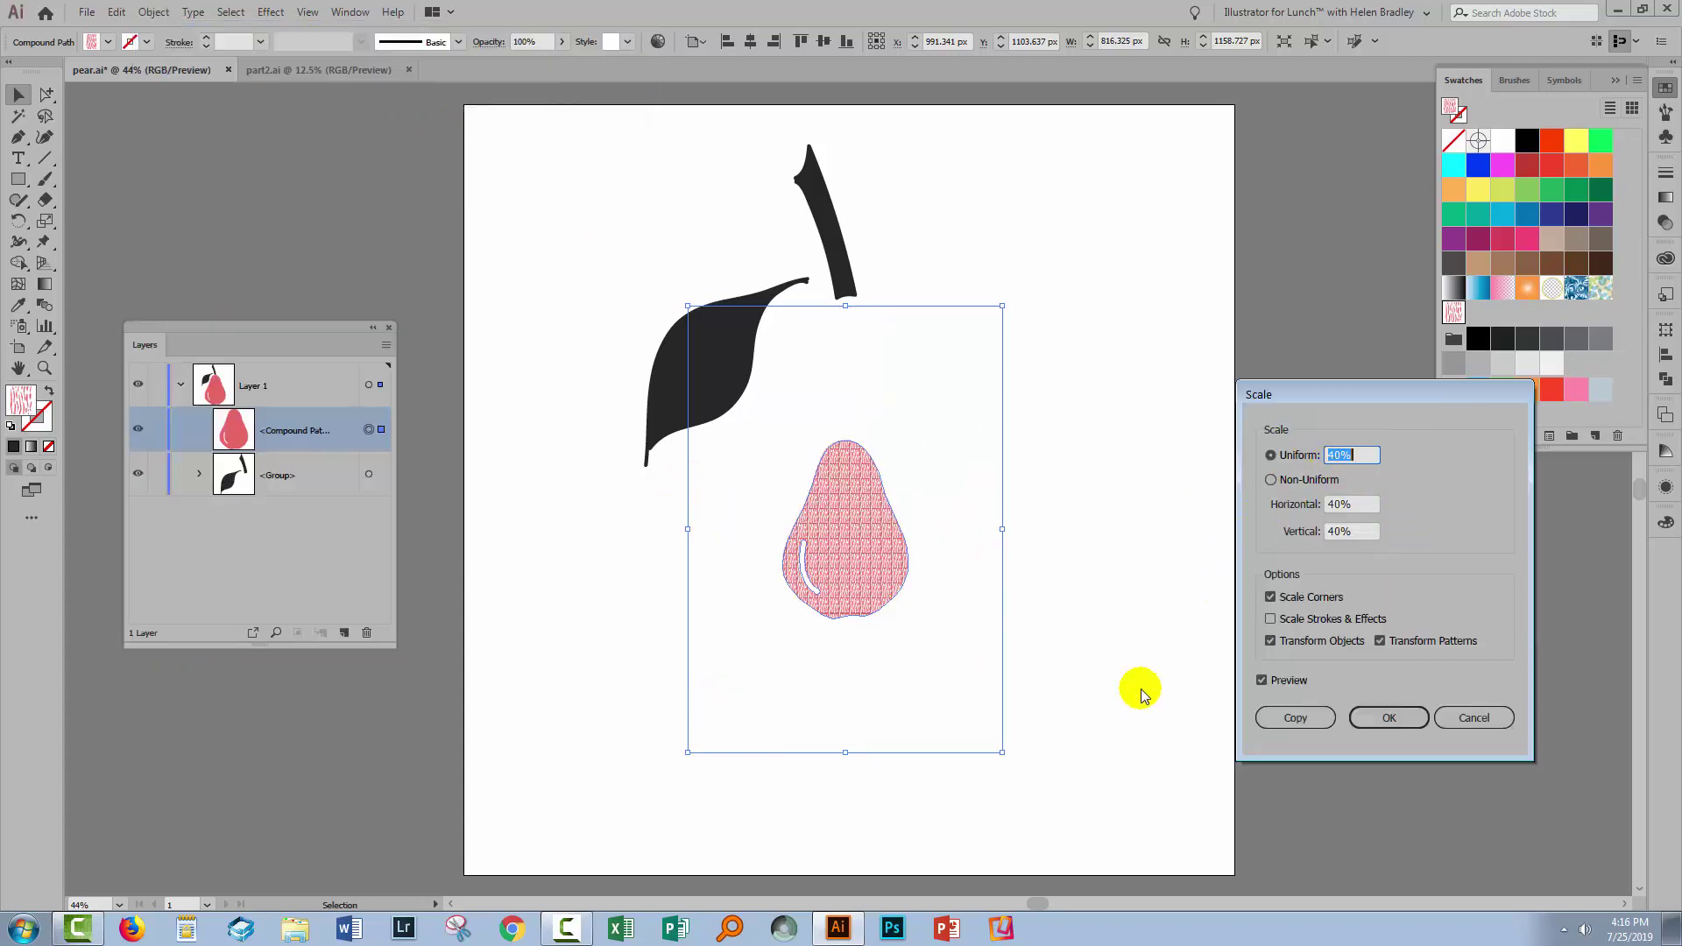
click(1271, 643)
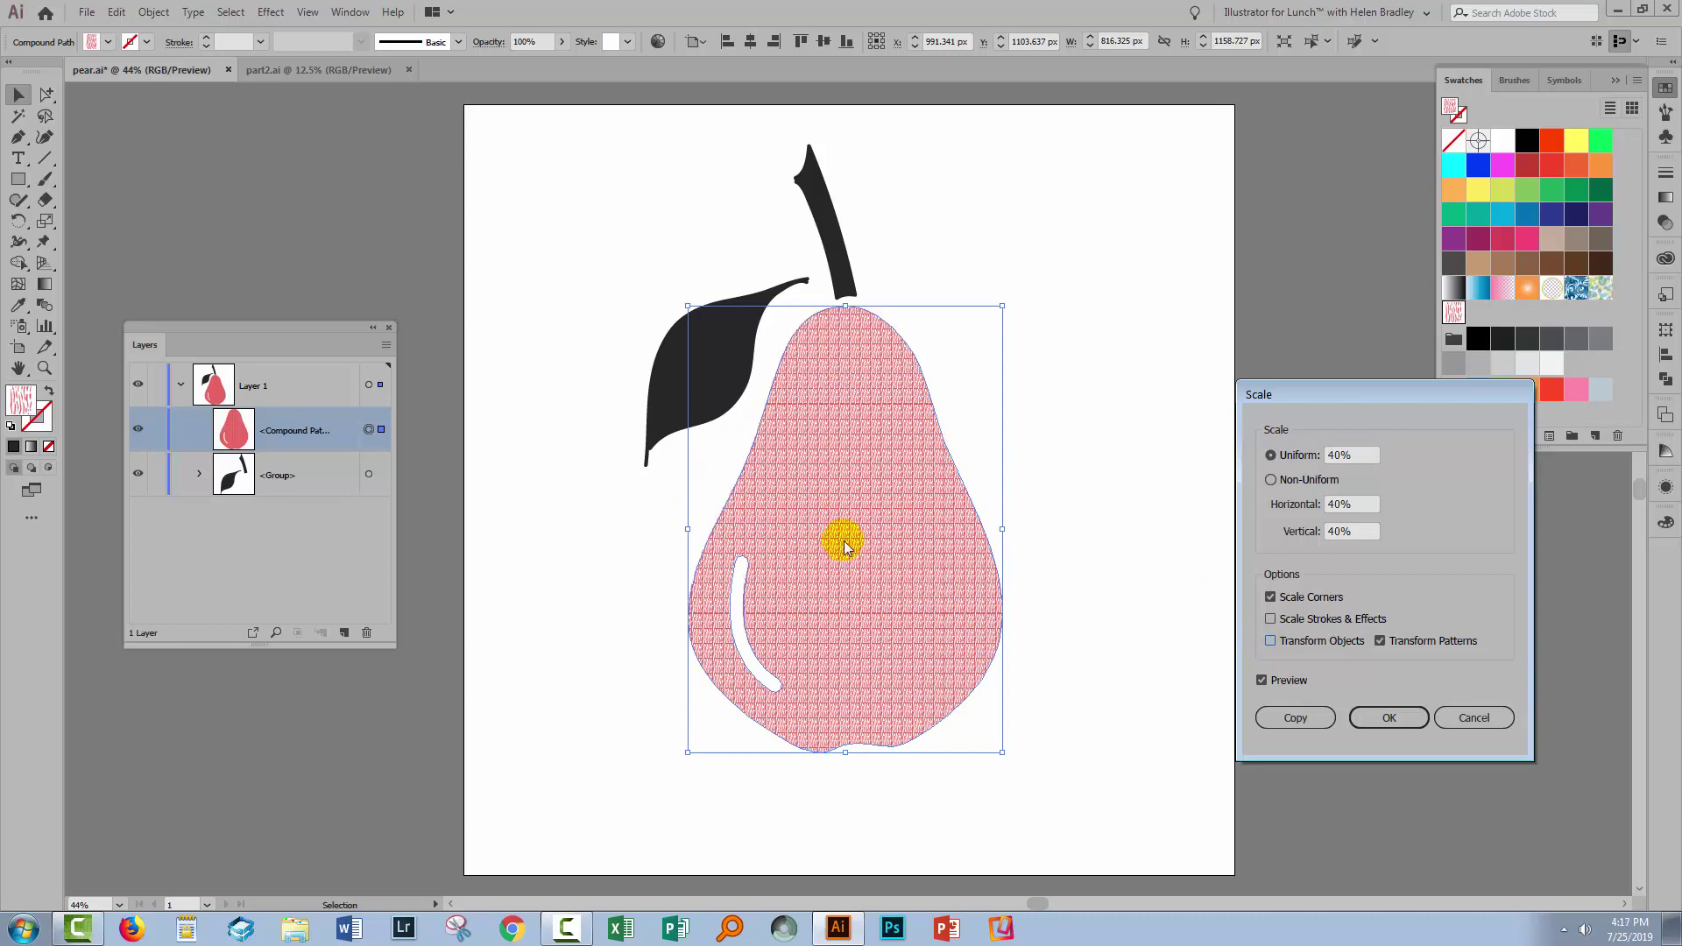
double_click(1371, 454)
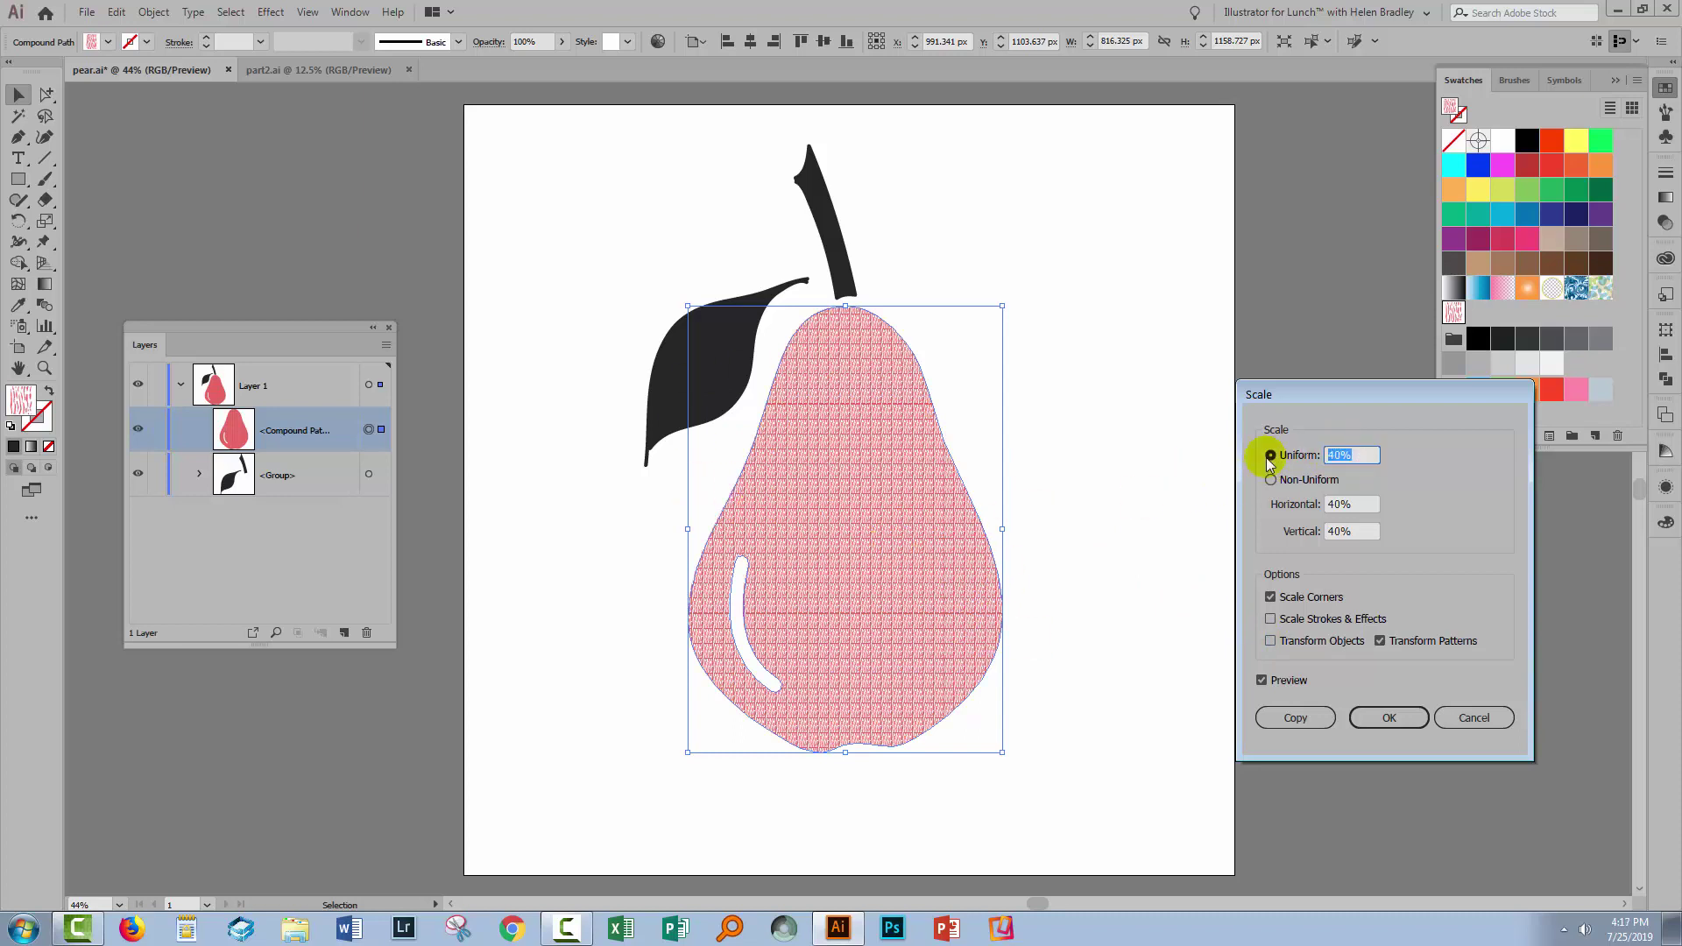
text(125)
key(Tab)
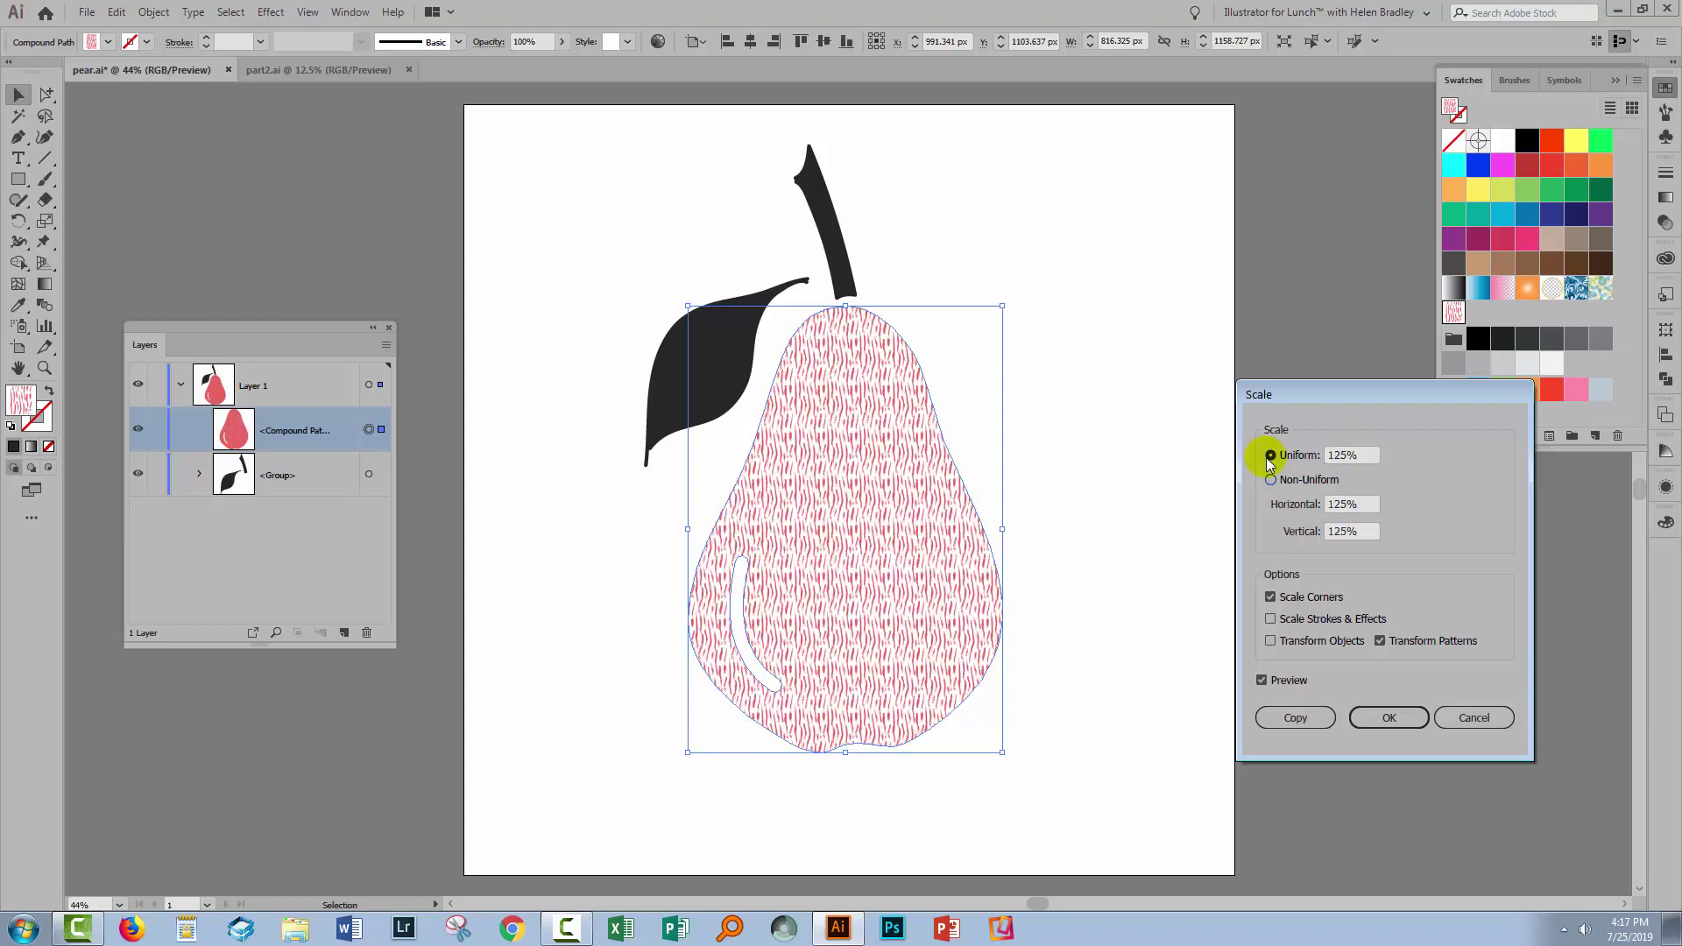
double_click(1349, 455)
text(150)
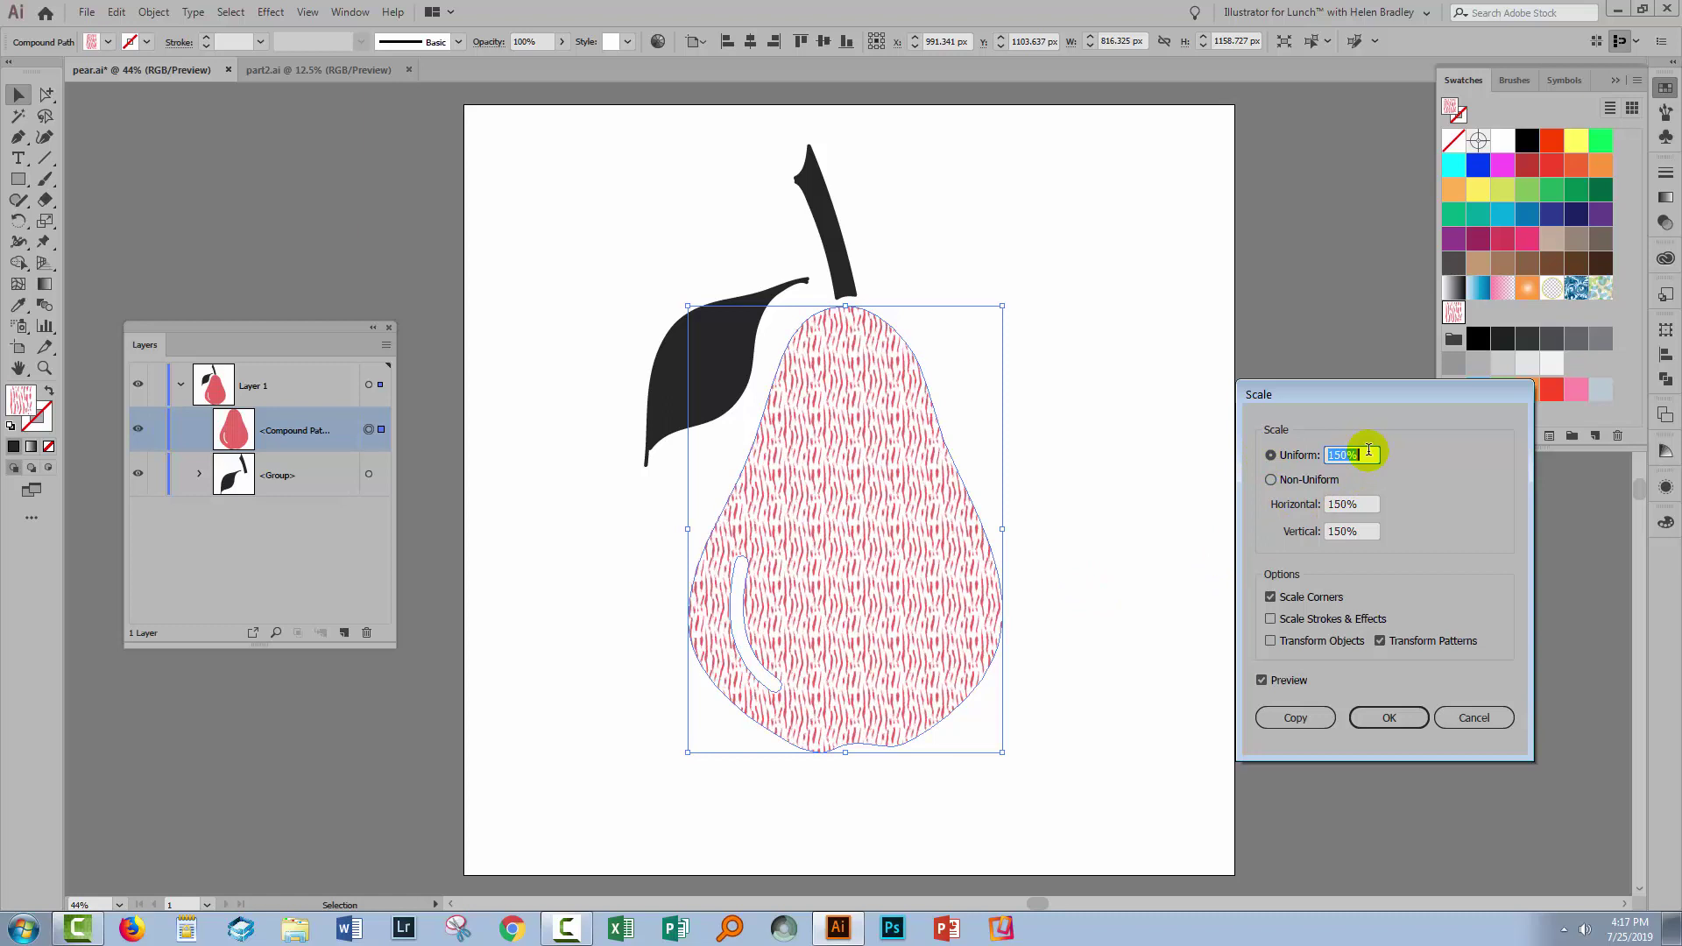
click(1401, 728)
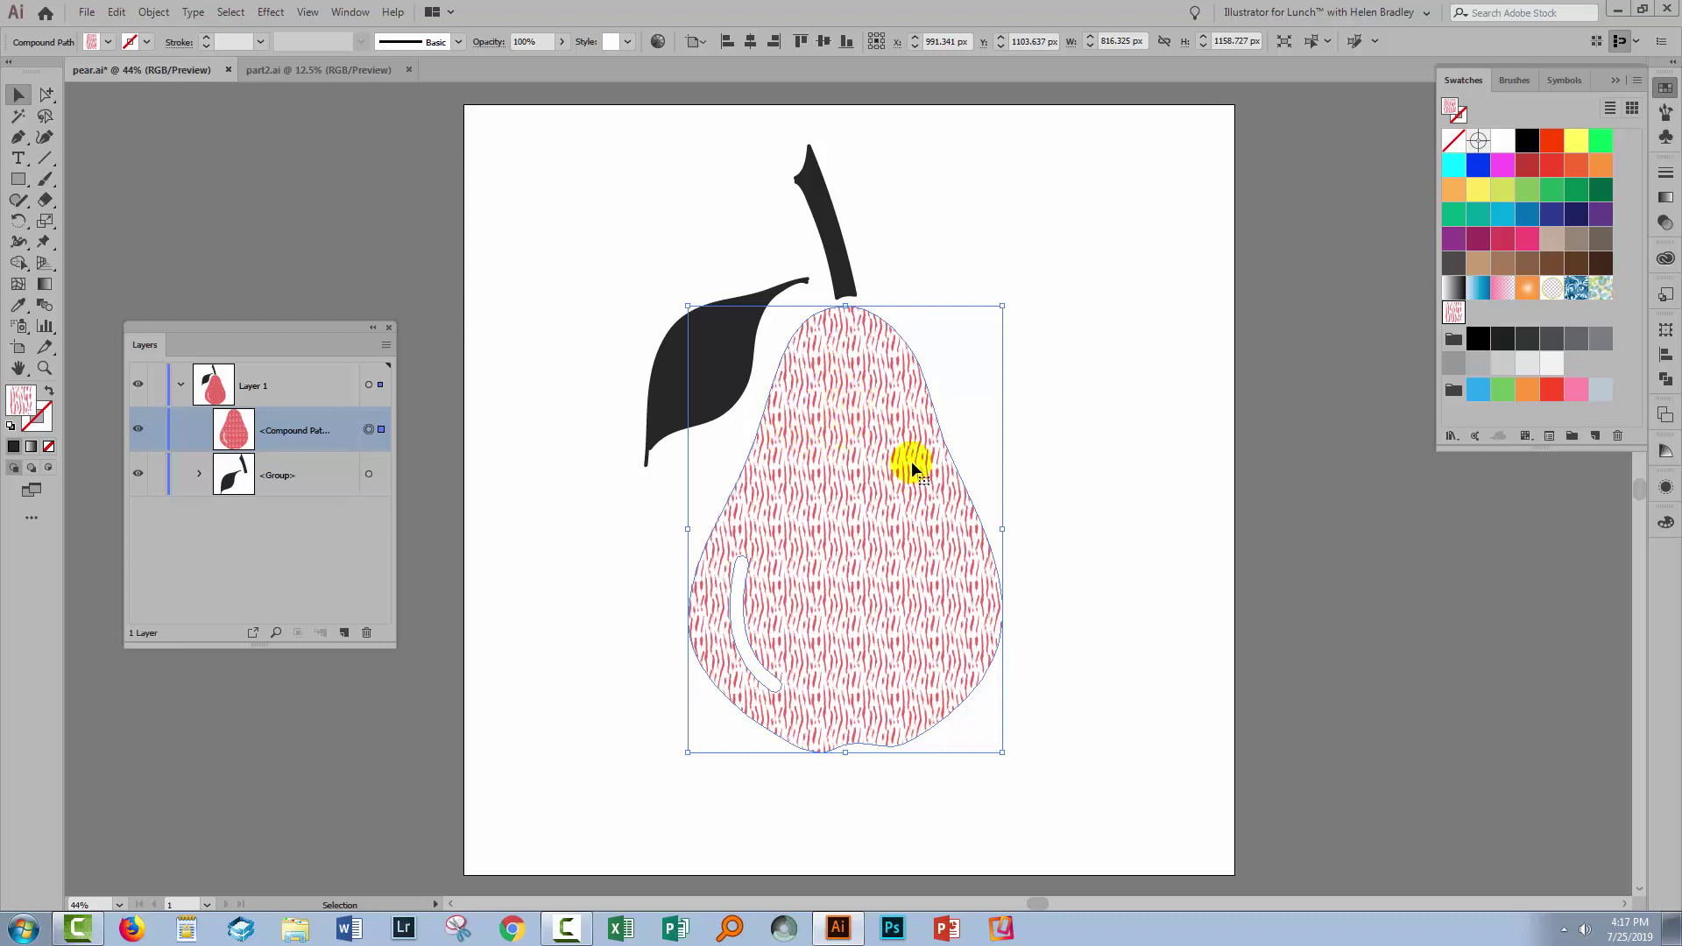
Recolor the pear's stroke pattern to a dark green of about RGB 20, 135, 60, and deselect the pear
click(657, 41)
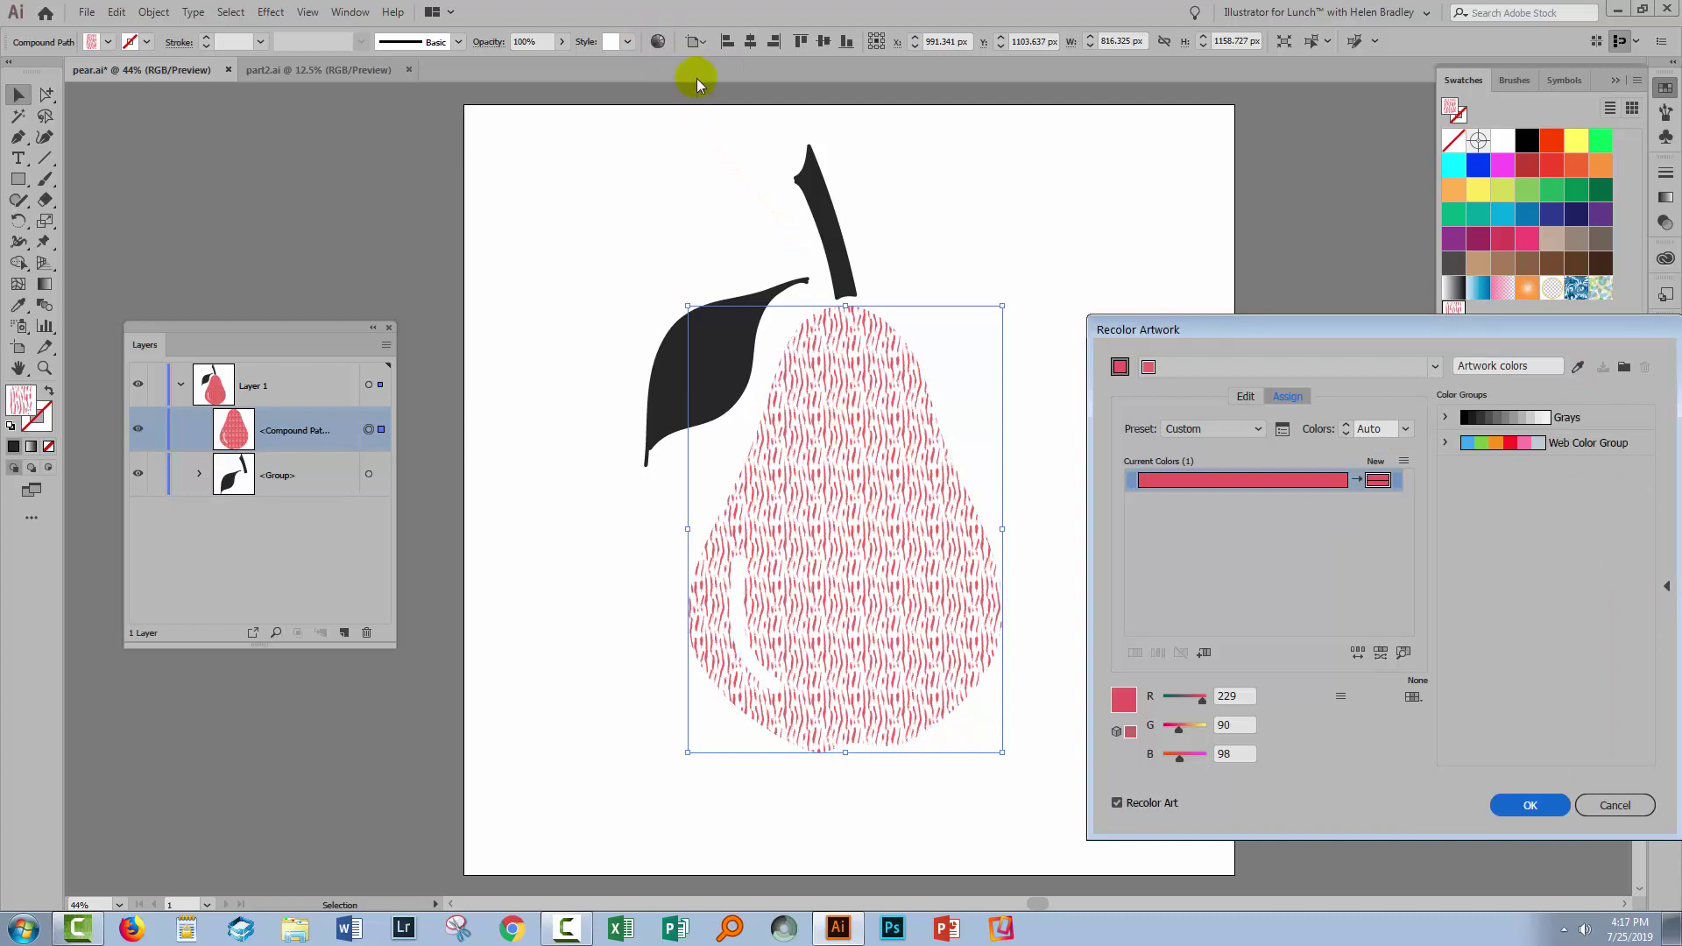
click(1246, 399)
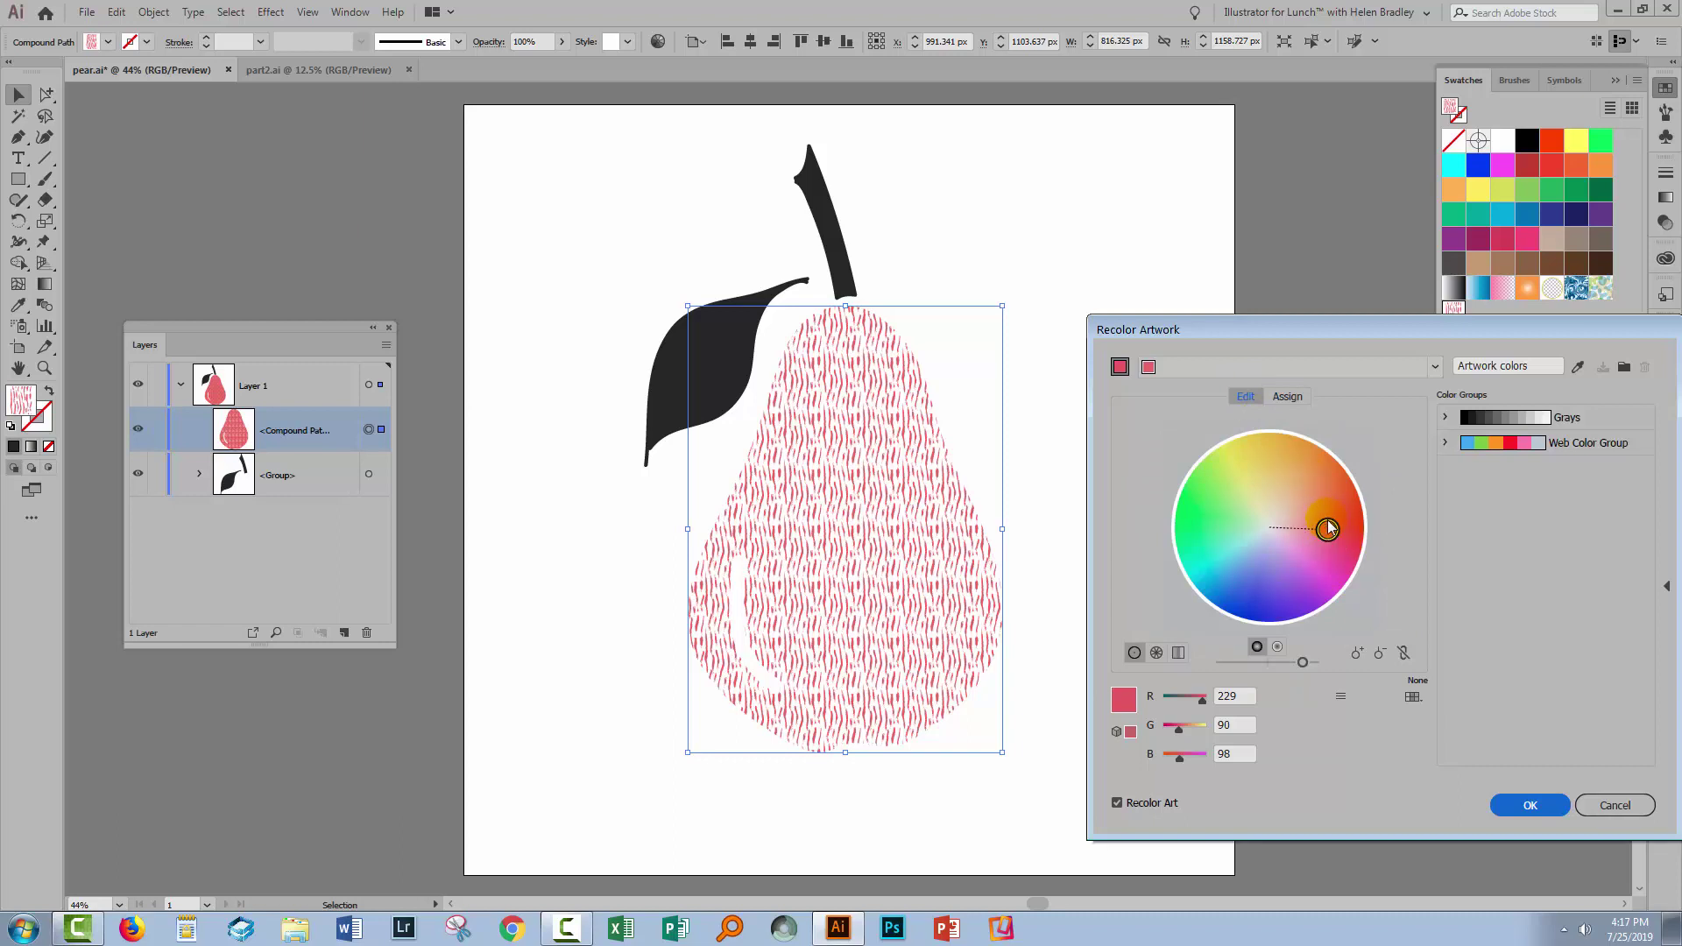
drag(1332, 531, 1193, 538)
drag(1303, 662, 1275, 661)
click(1277, 647)
mouse_move(1208, 532)
mouse_down()
mouse_move(1220, 545)
mouse_move(1218, 530)
mouse_up()
click(1538, 810)
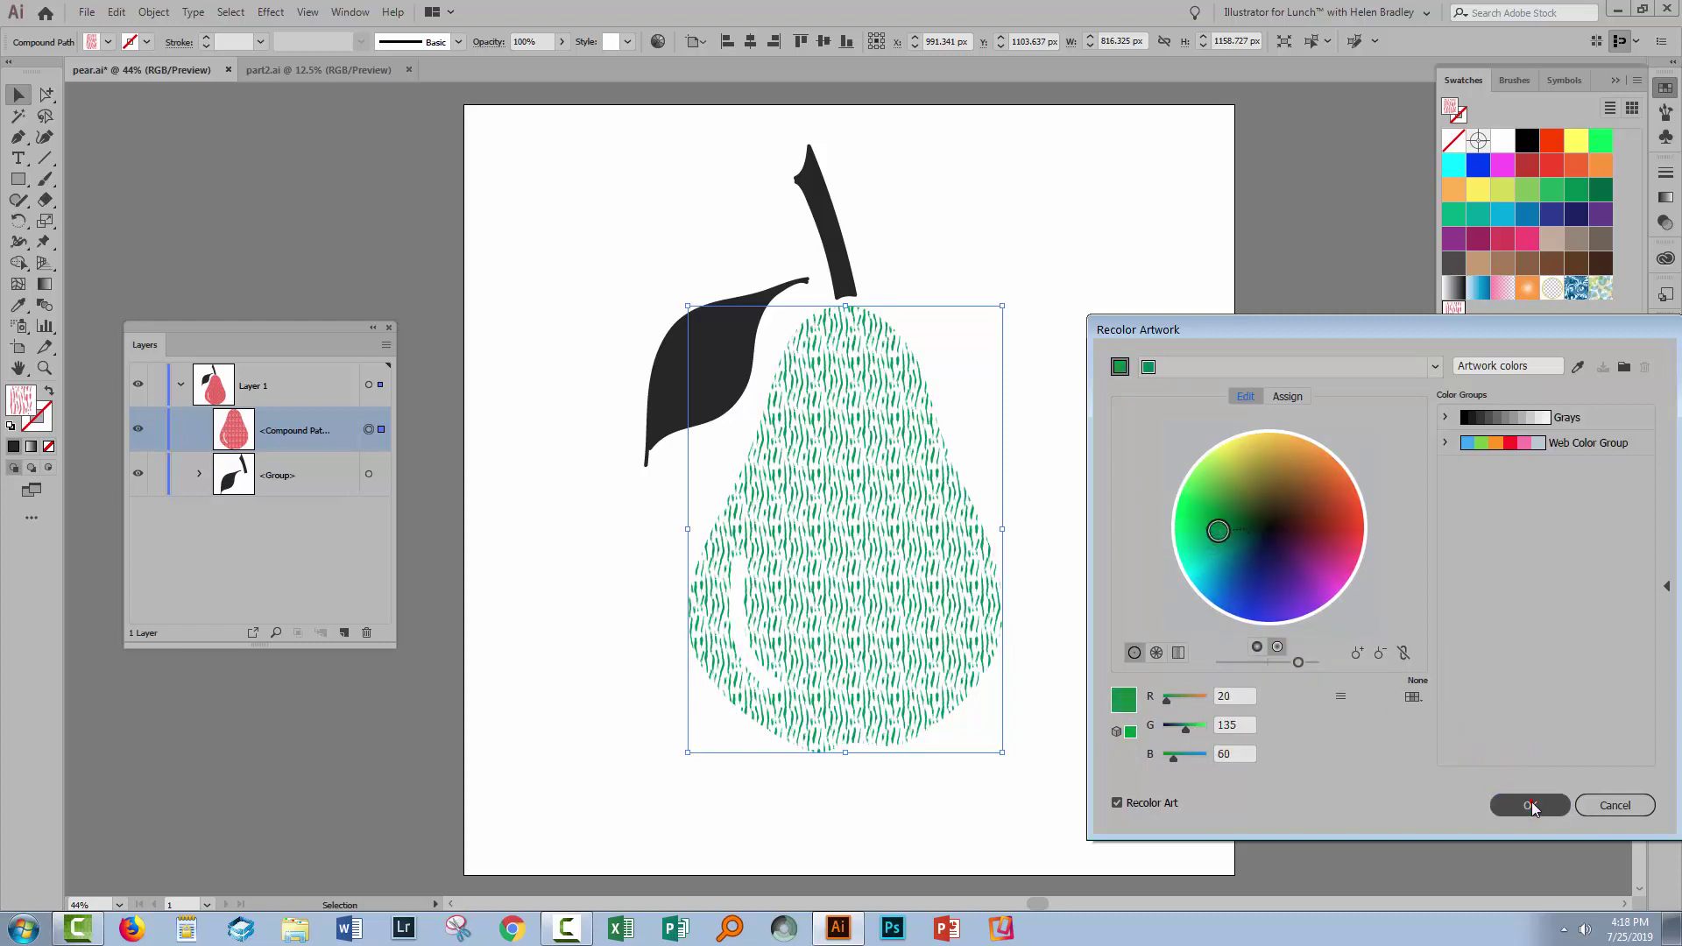
mouse_move(1487, 319)
mouse_down()
mouse_move(1457, 313)
mouse_move(1478, 311)
mouse_up()
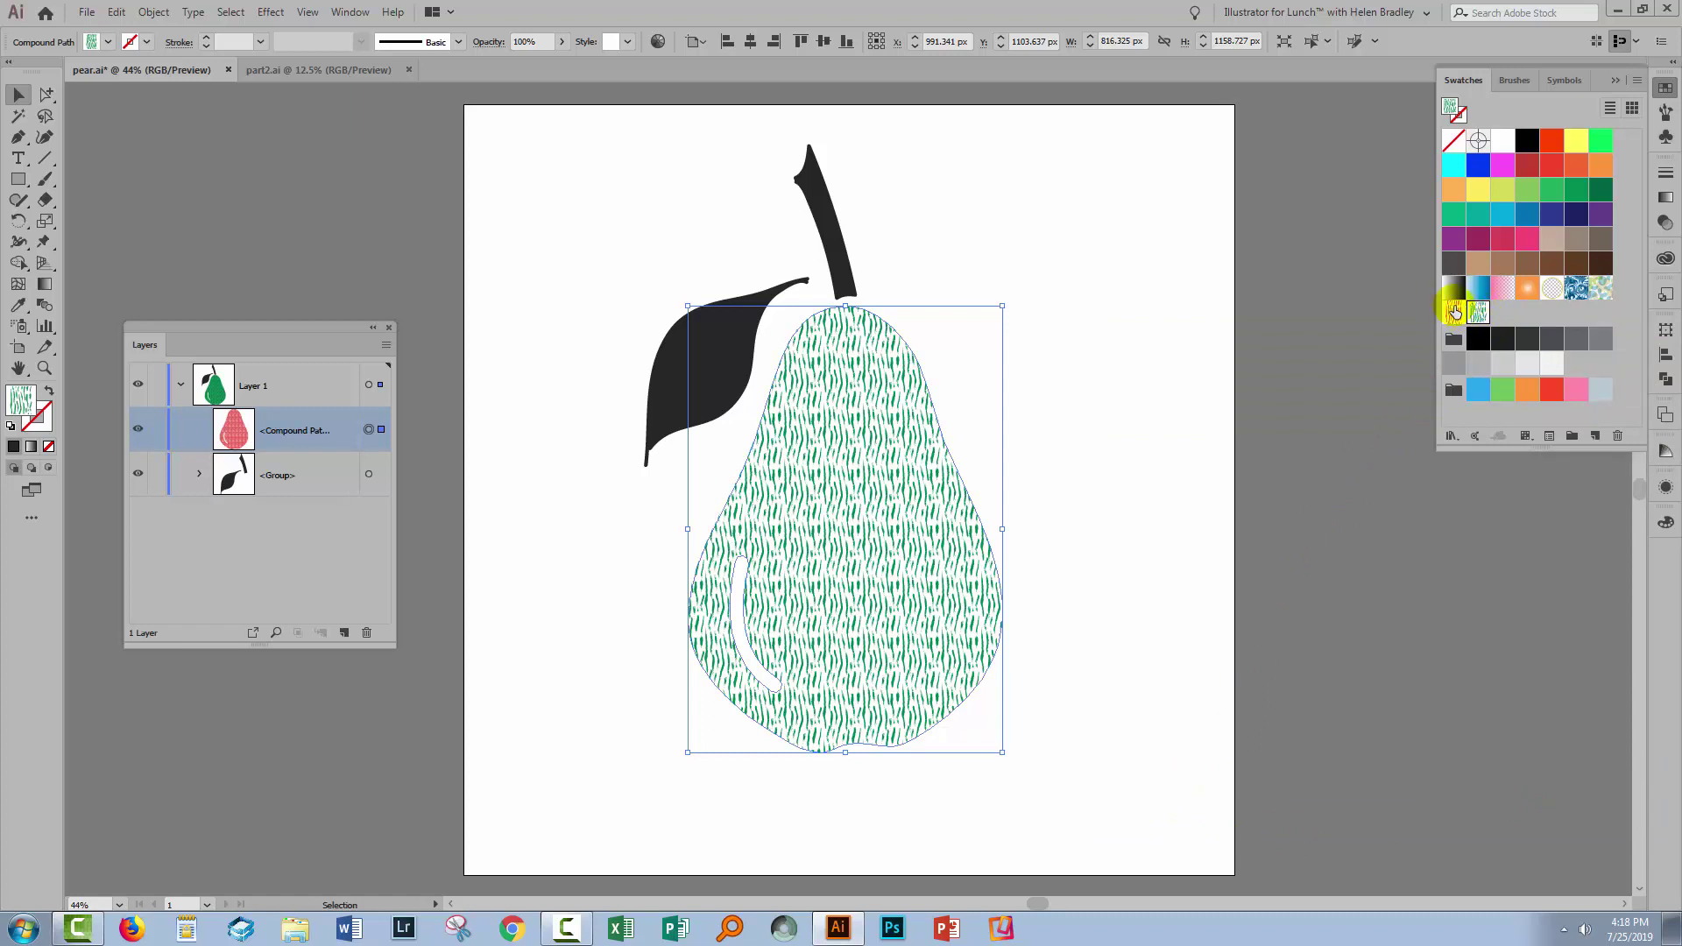
click(1095, 599)
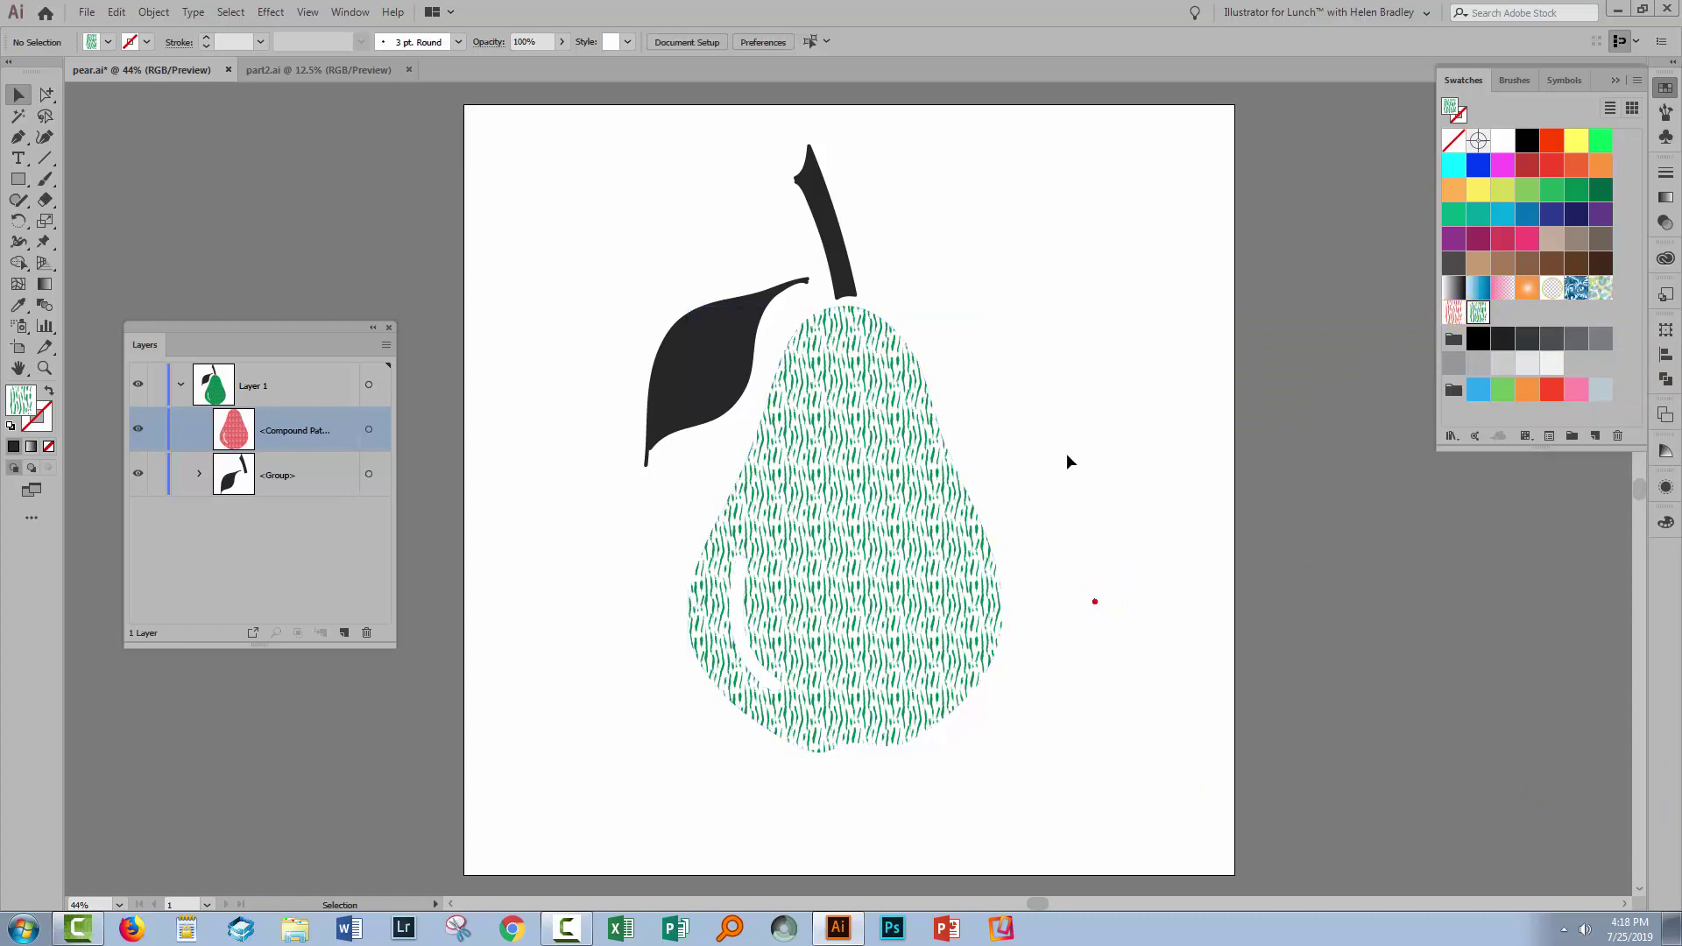
drag(751, 508, 1001, 776)
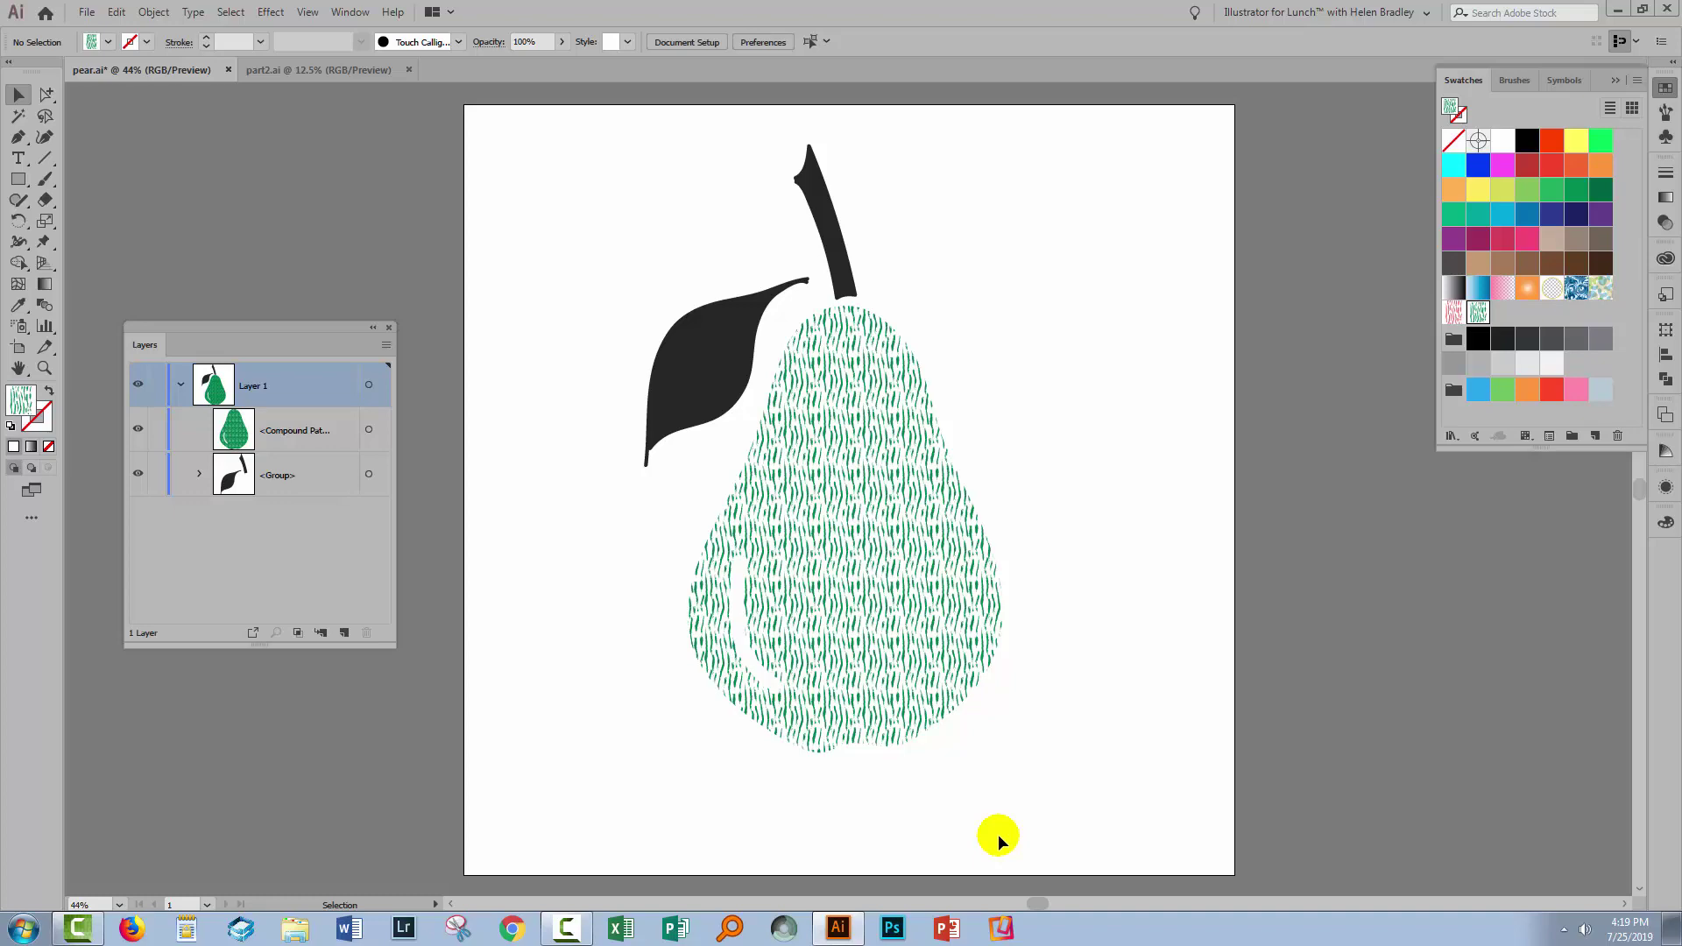
Switch to the part2.ai document, look through its lower pattern tiles, and move the Layers panel clear of the left-hand tiles
click(262, 68)
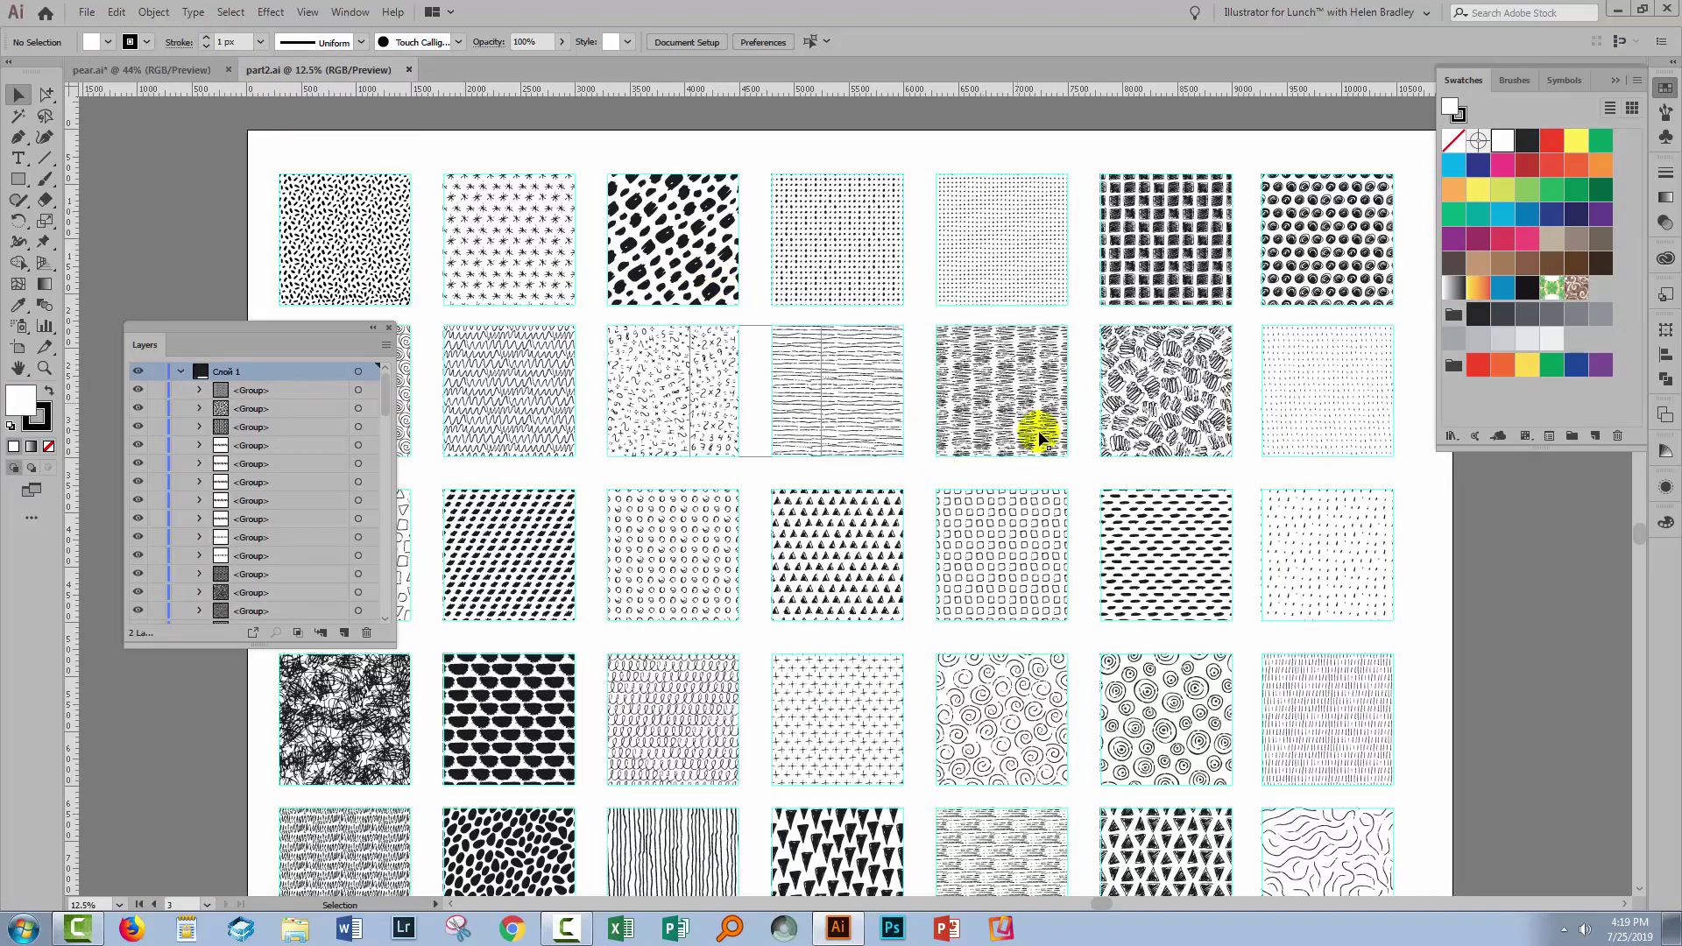
scroll(1414, 663, down, 3)
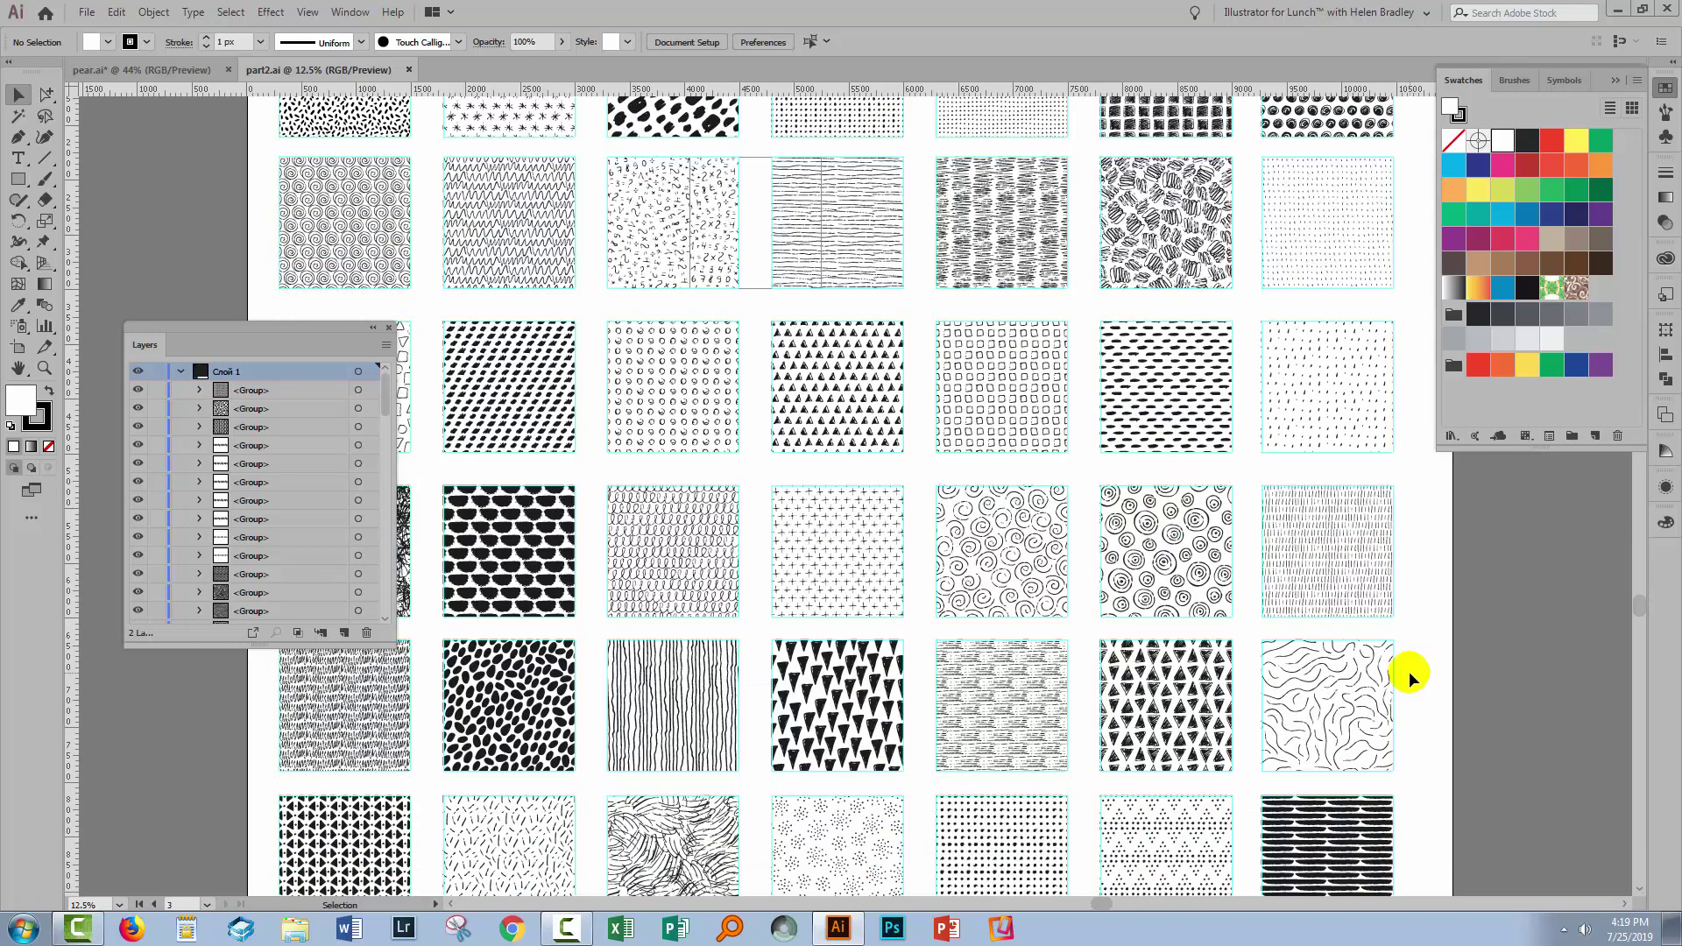
scroll(1409, 675, down, 5)
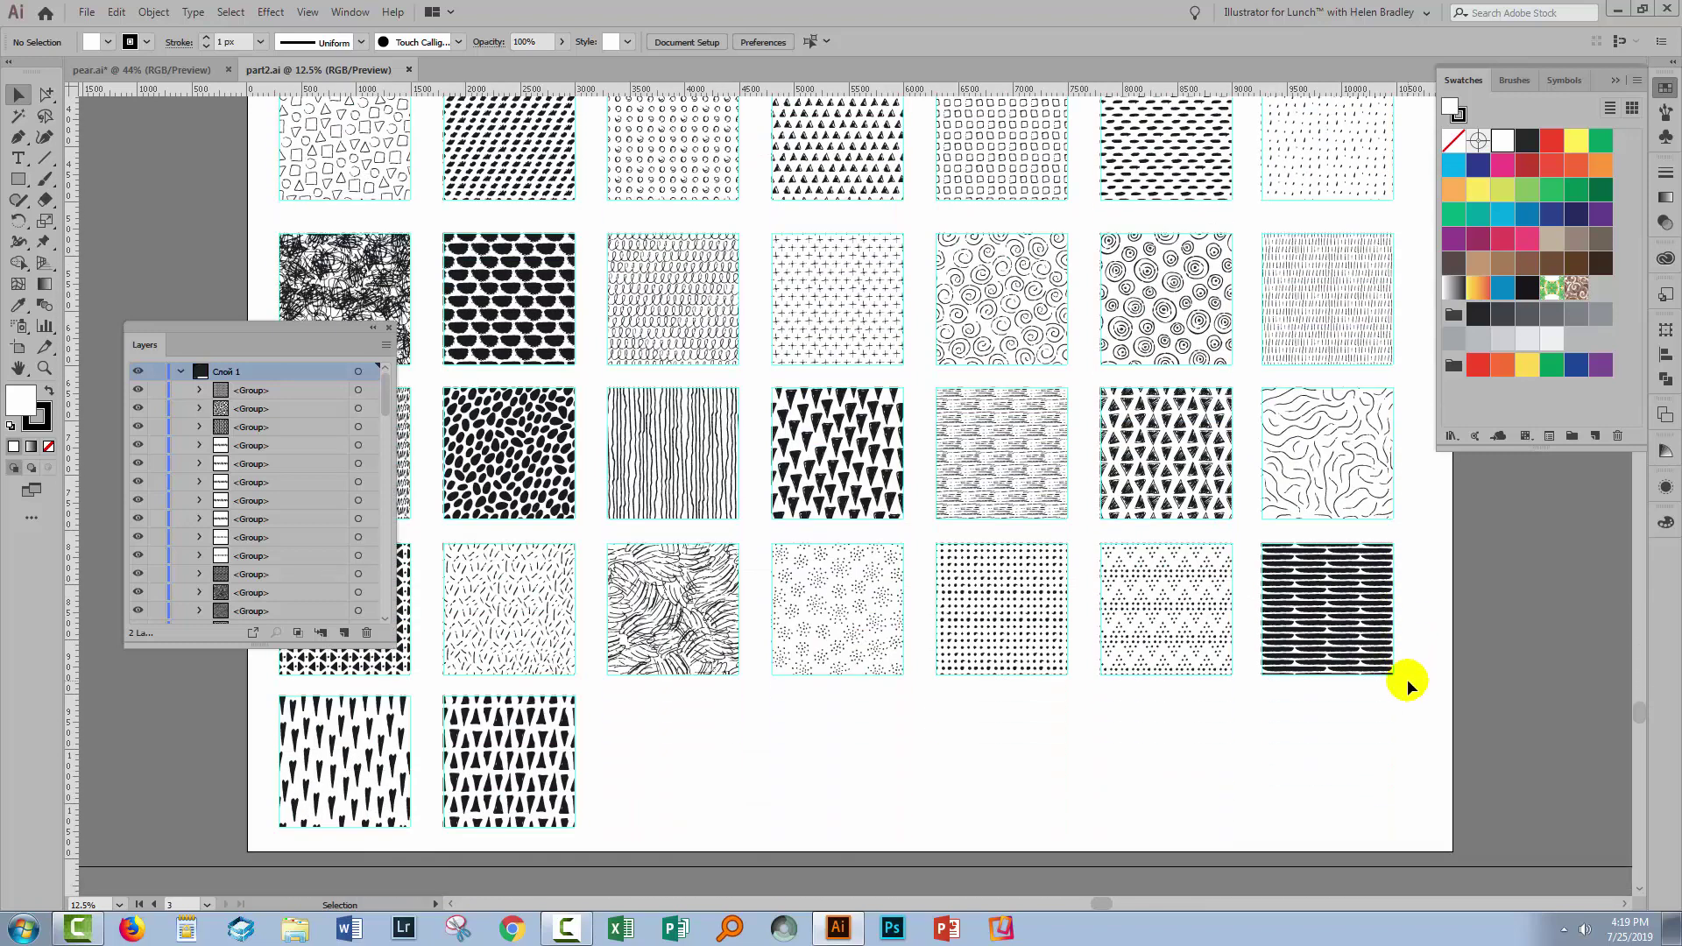
scroll(1407, 680, down, 1)
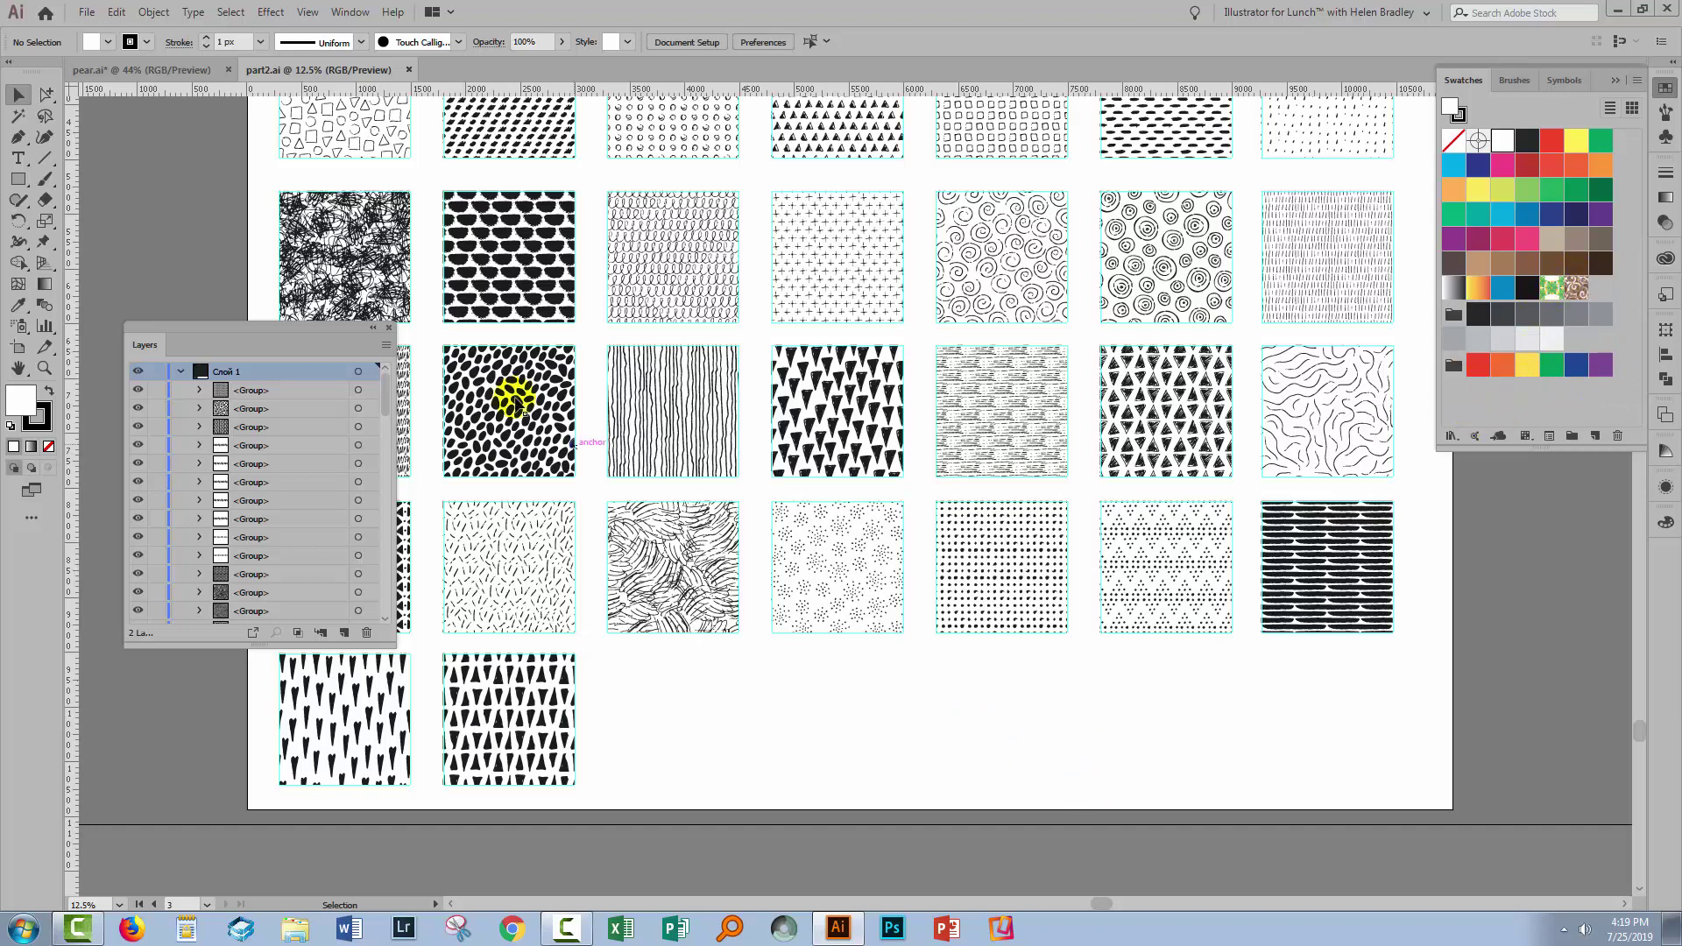
drag(260, 324, 1493, 500)
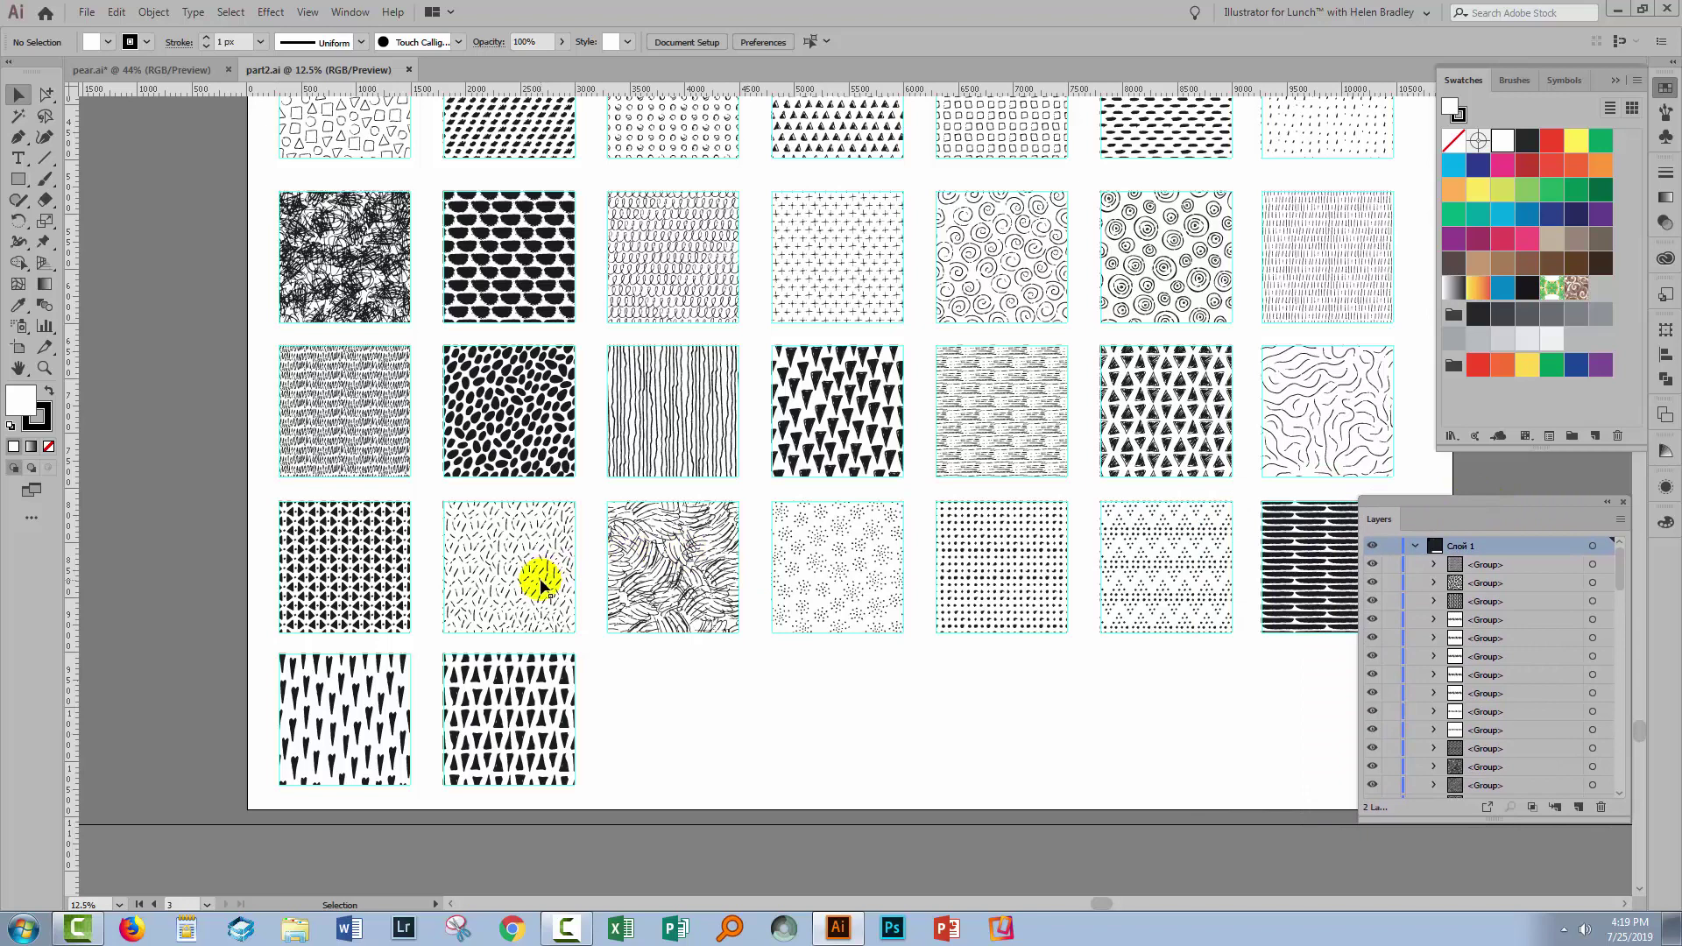
Copy the handwritten-loop pattern tile, the third one in the row beginning with the dense black scribble
scroll(537, 574, up, 3)
scroll(545, 589, up, 2)
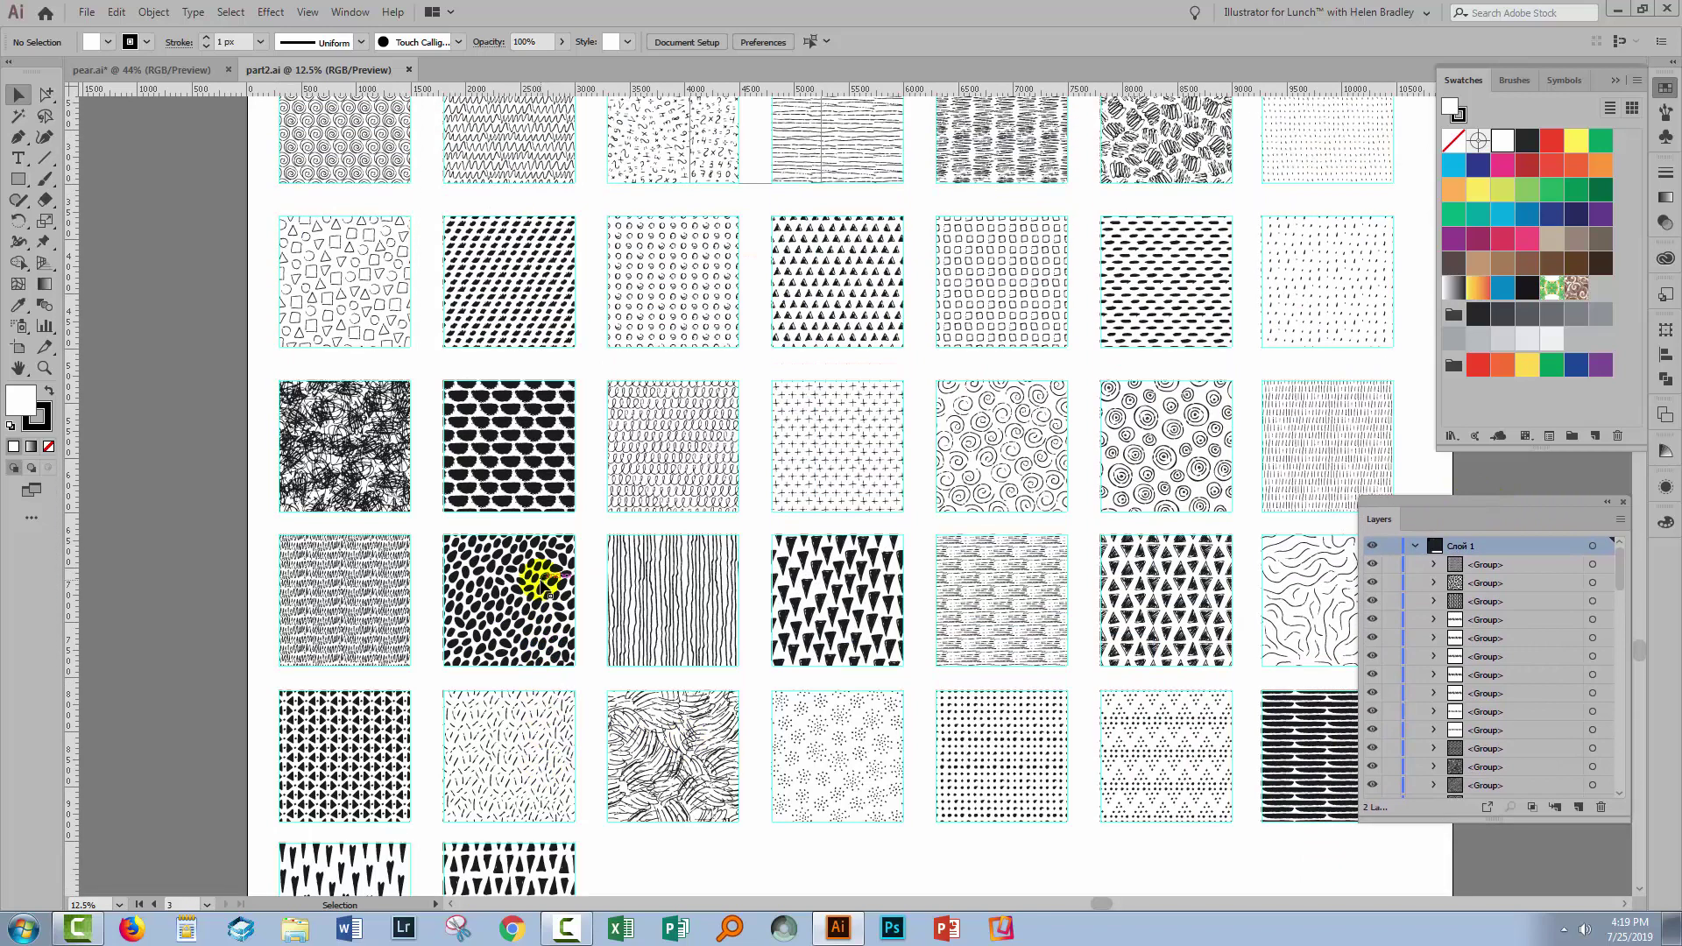
scroll(545, 589, up, 3)
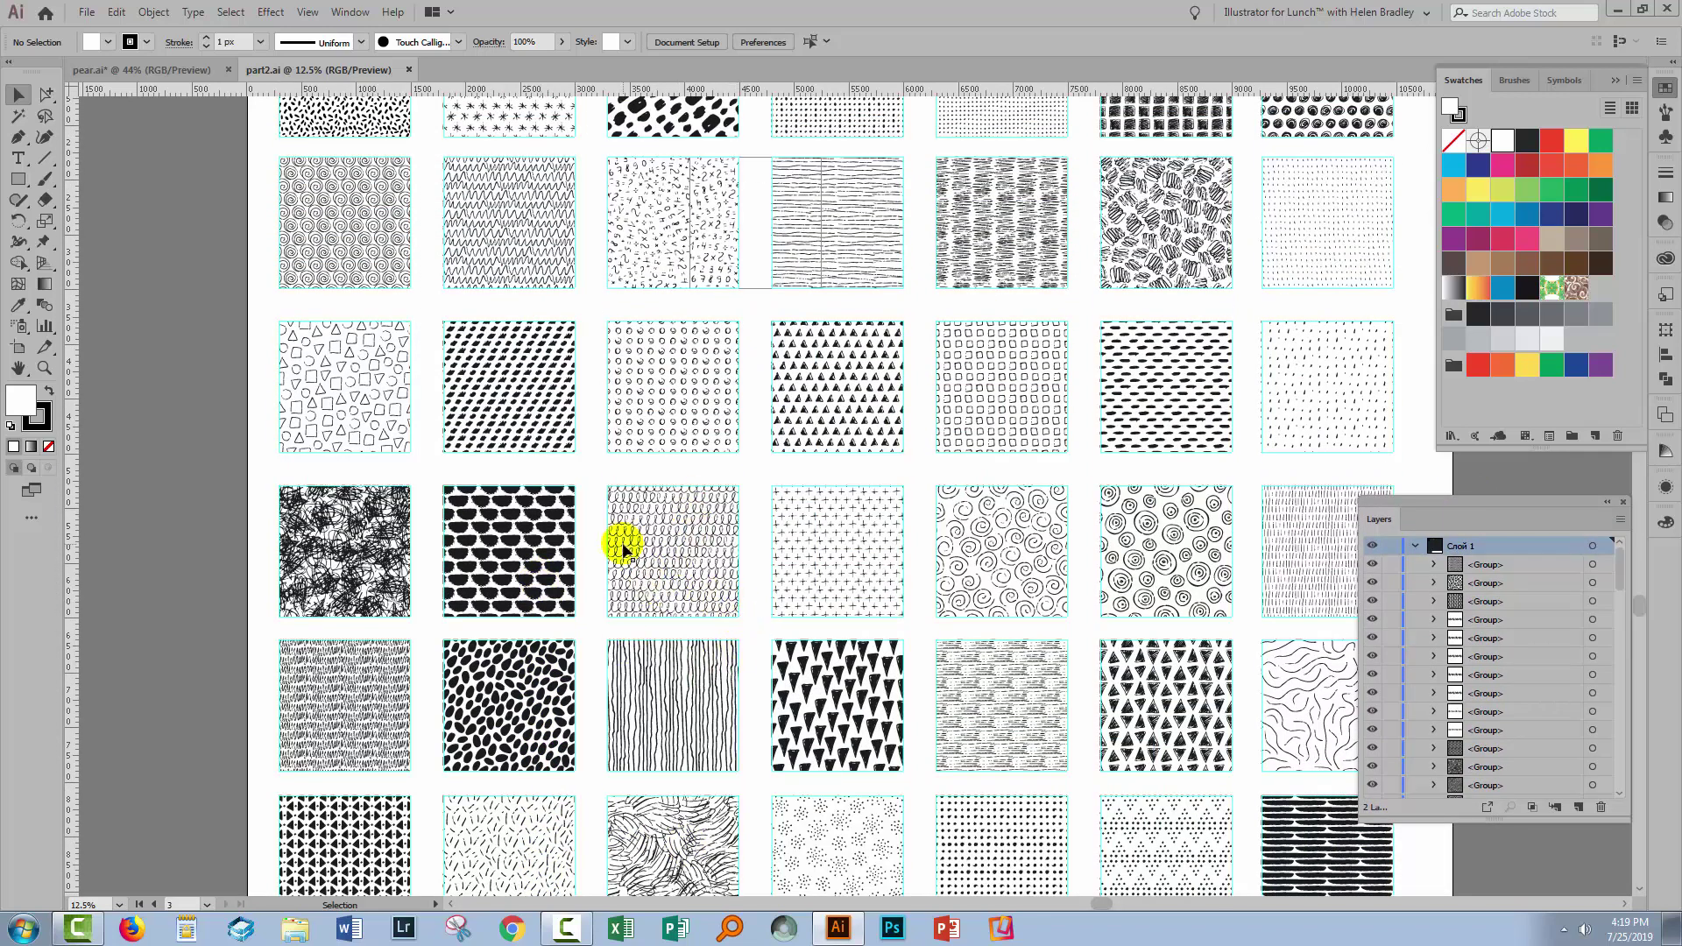
click(662, 540)
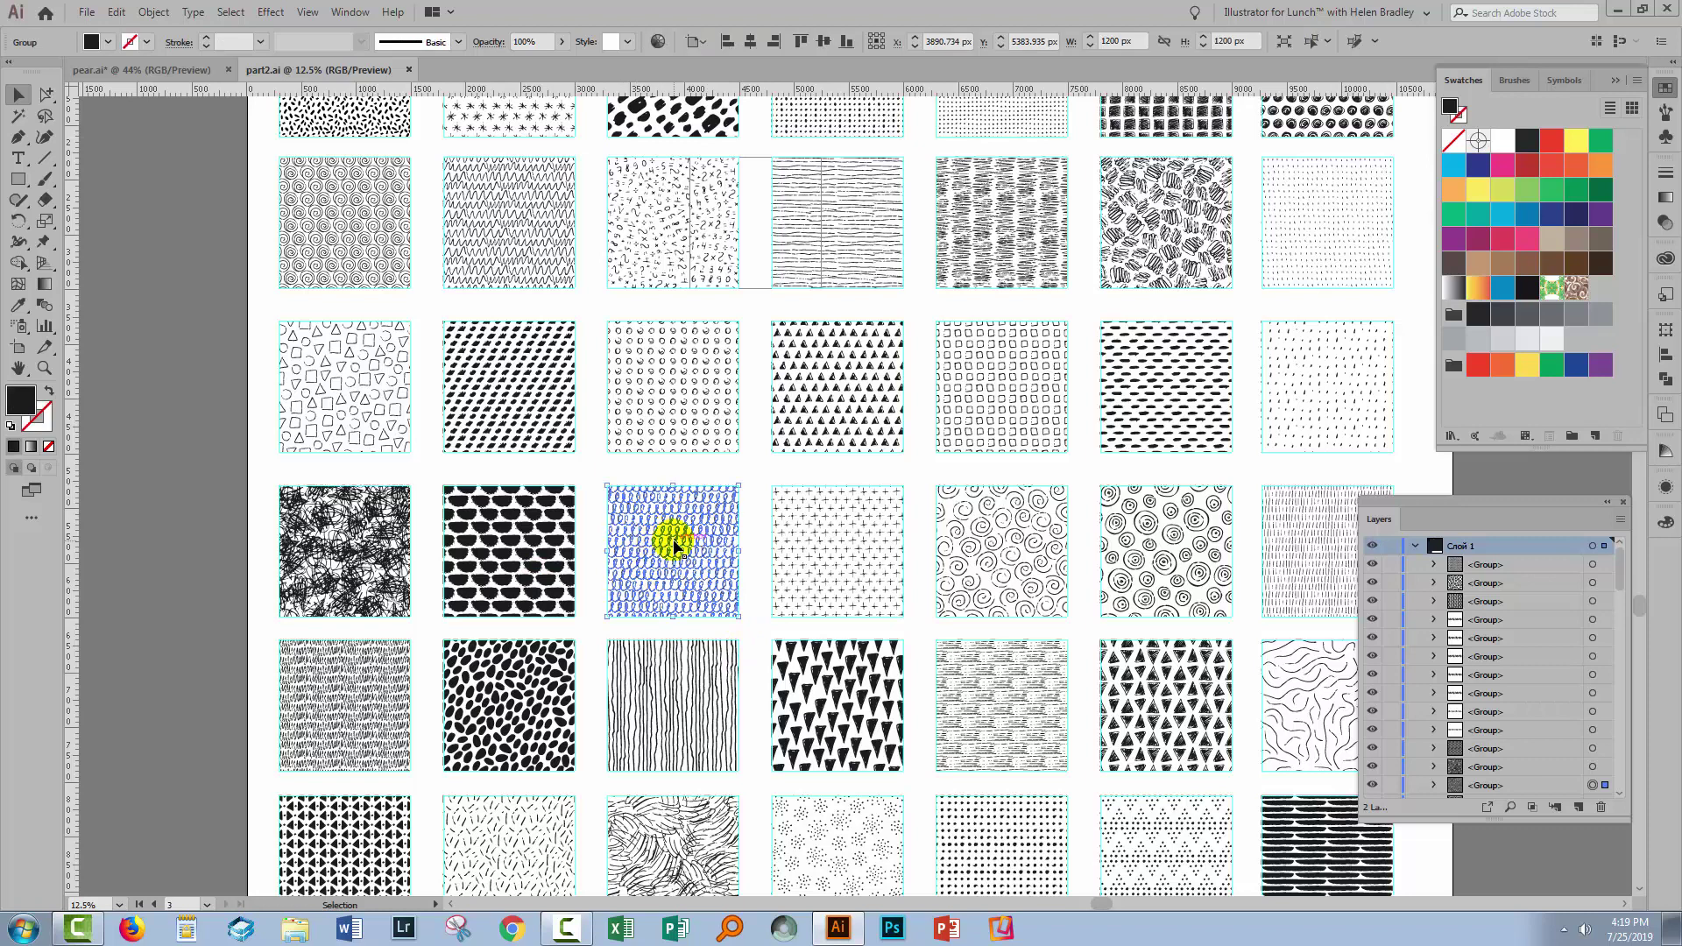
click(105, 14)
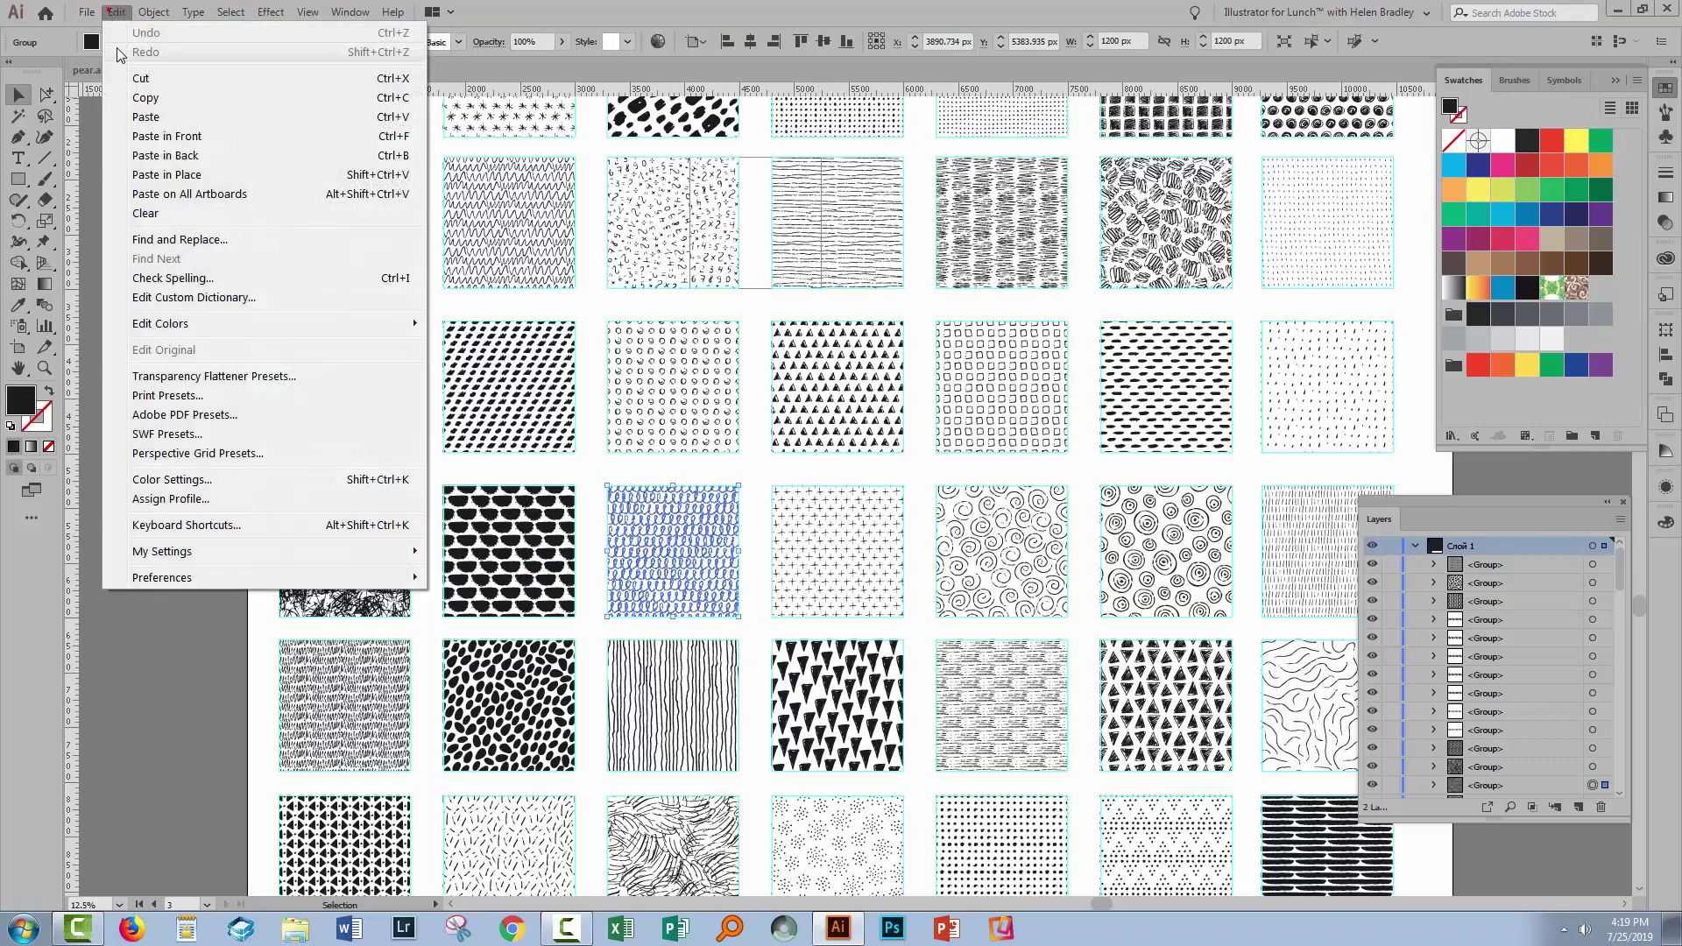
click(140, 98)
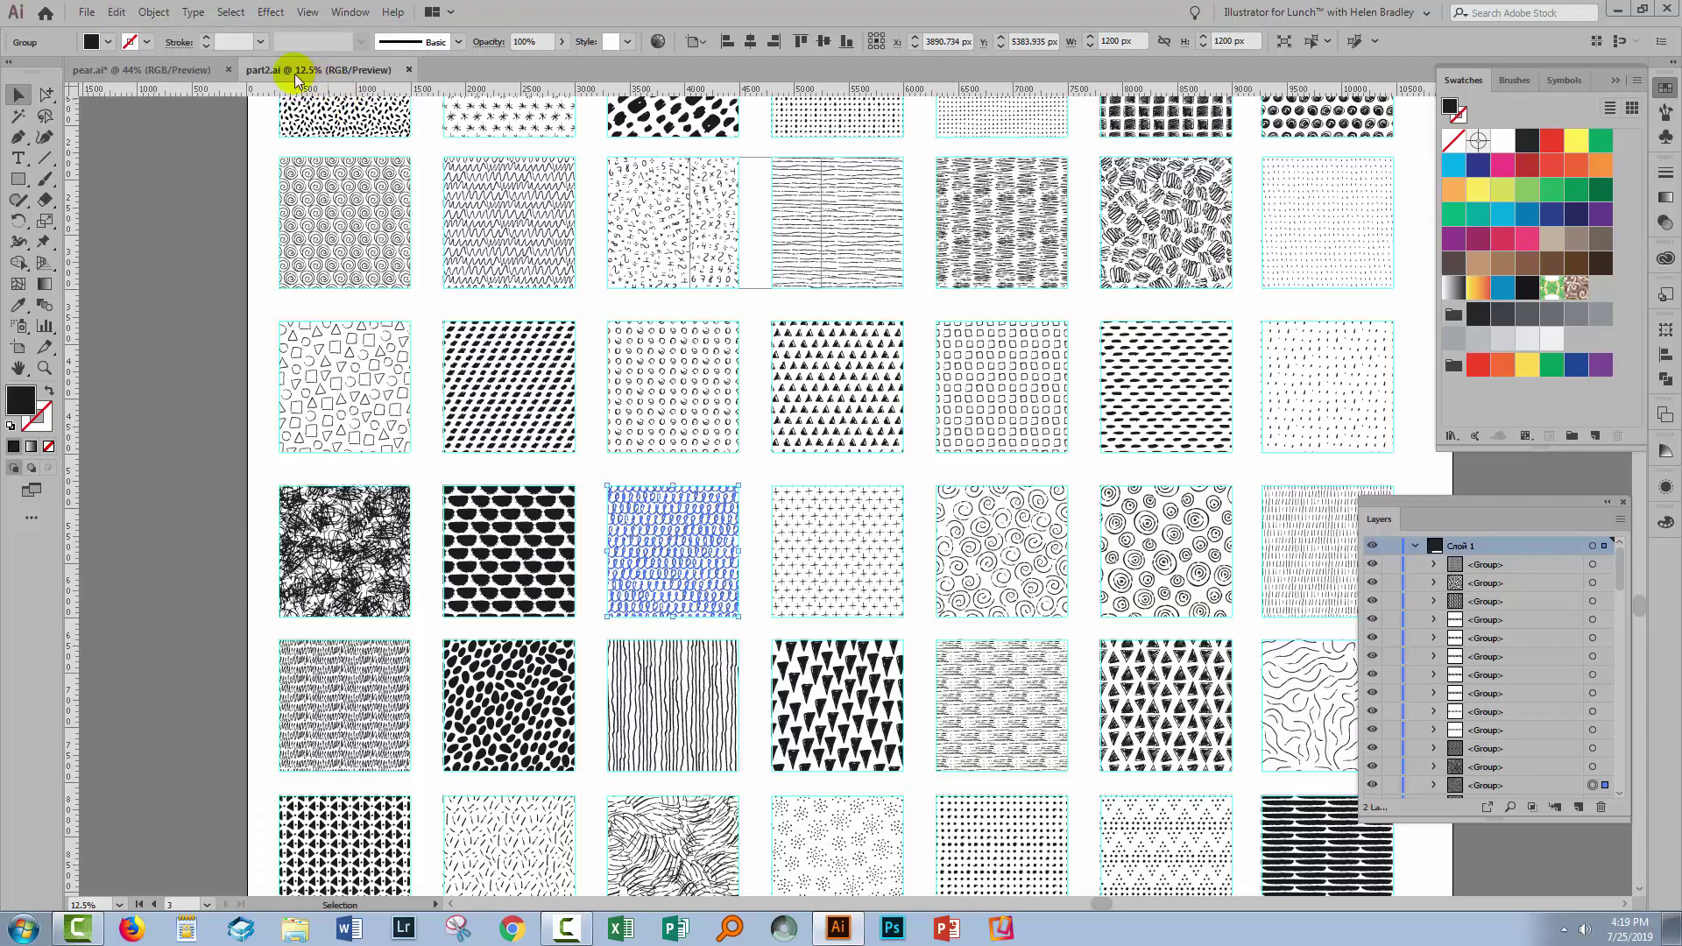
Paste the loop tile into the pear document, make a pattern swatch from it, and delete the pasted artwork
click(203, 69)
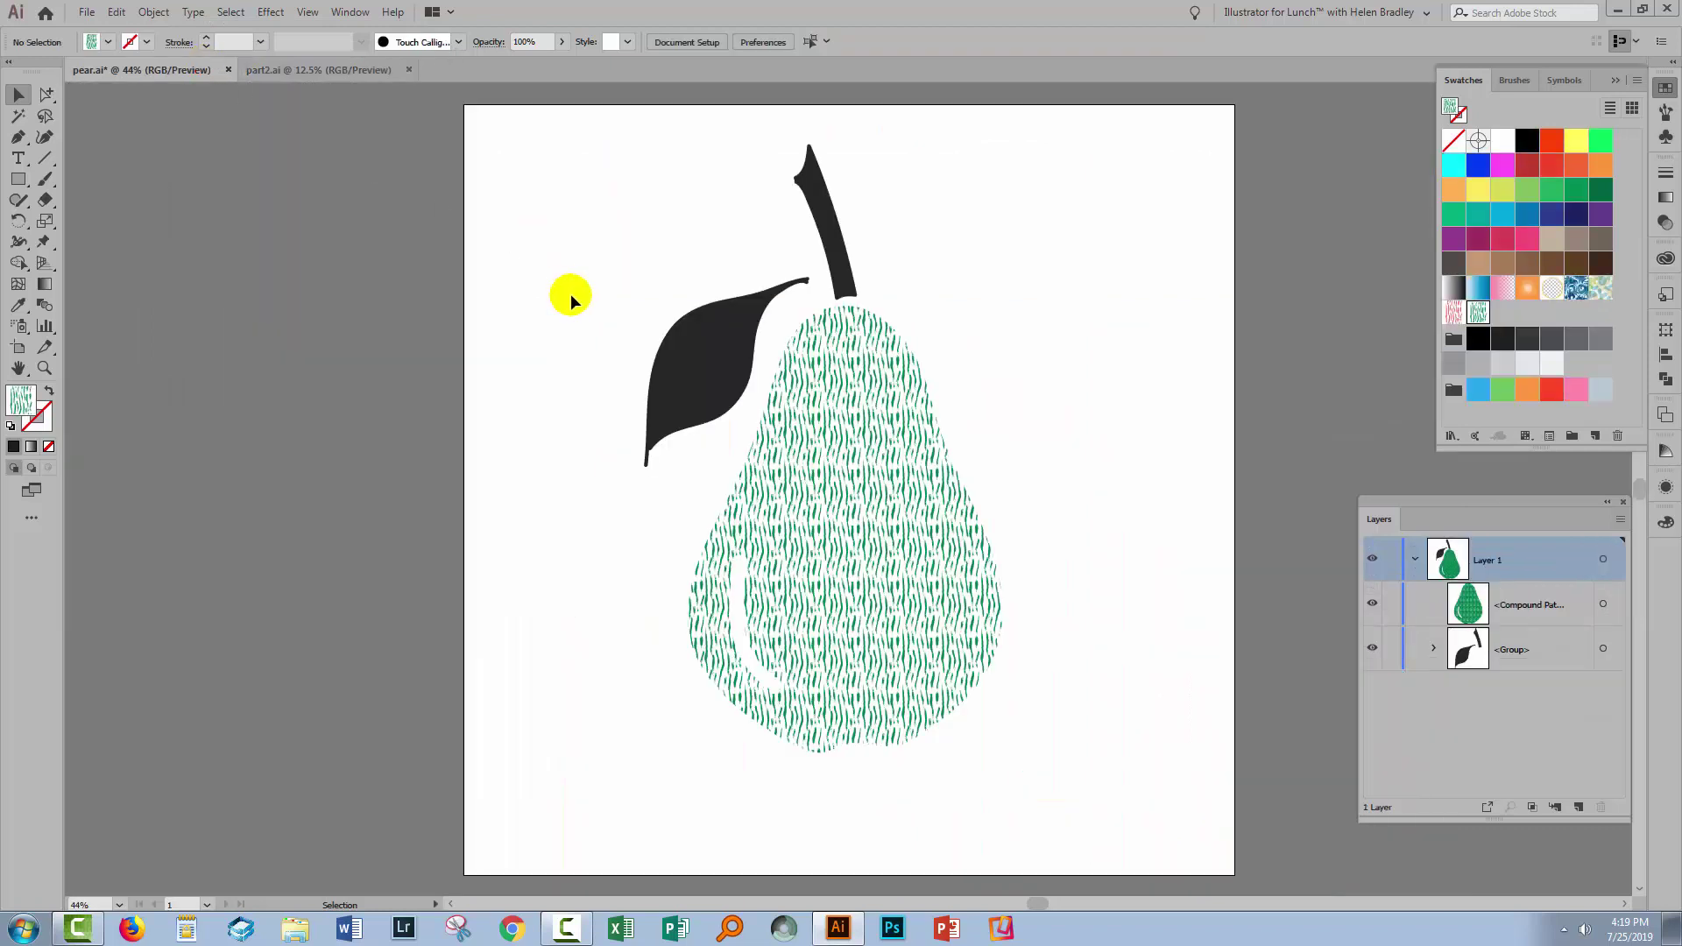
click(117, 12)
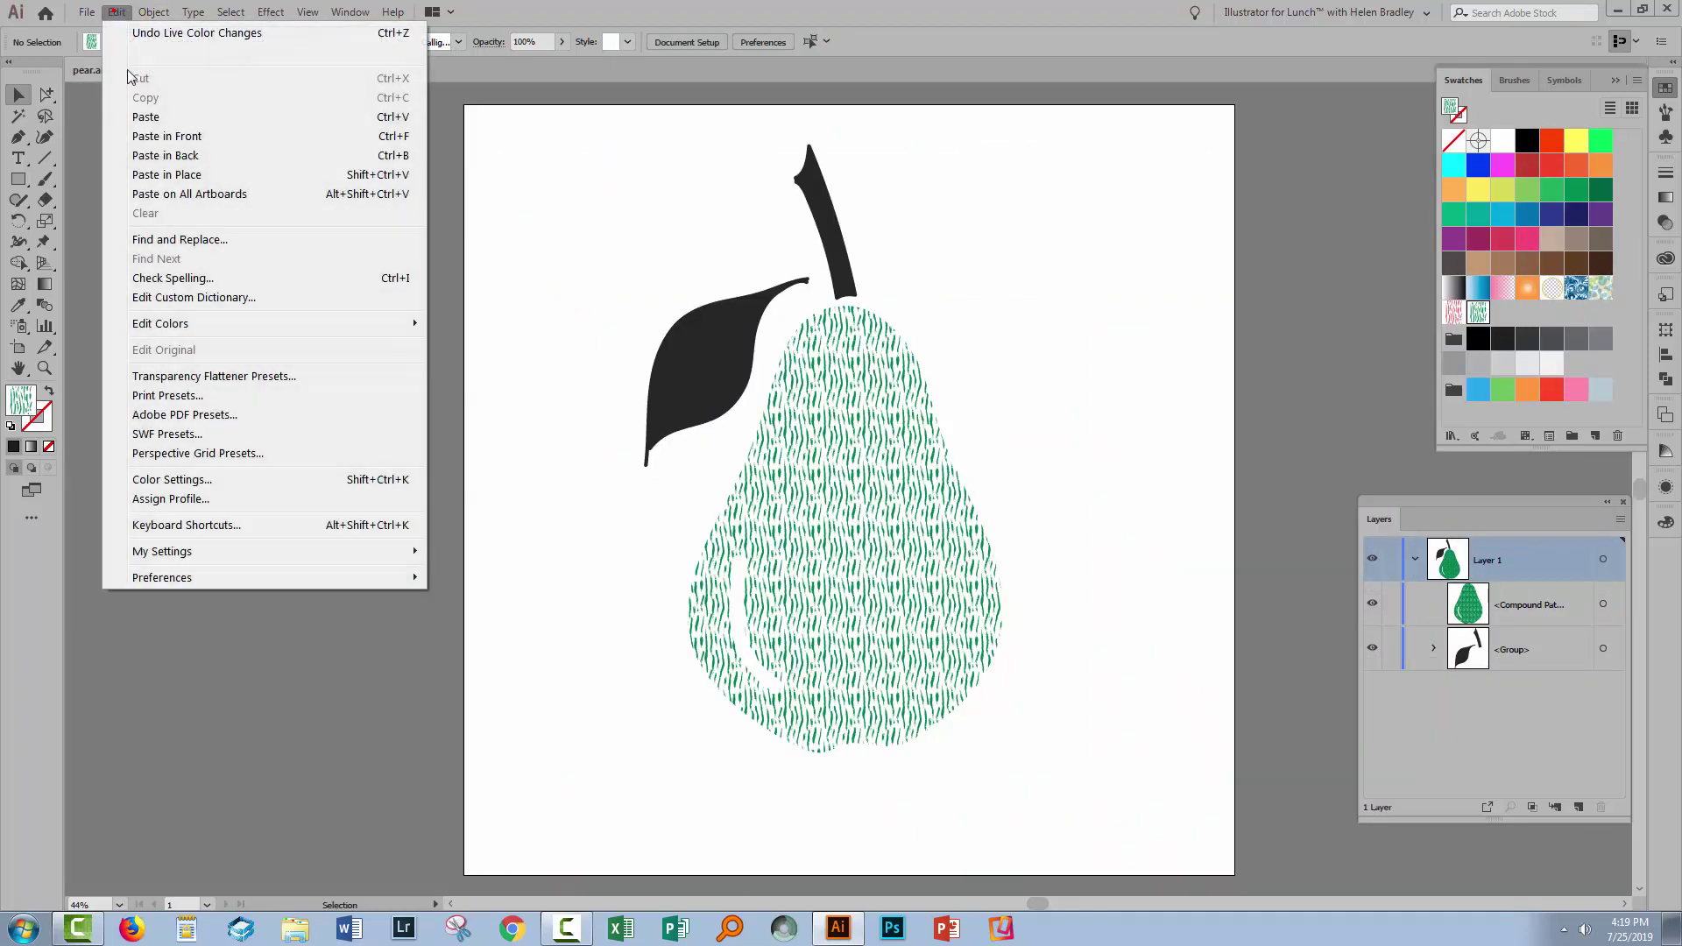
click(147, 115)
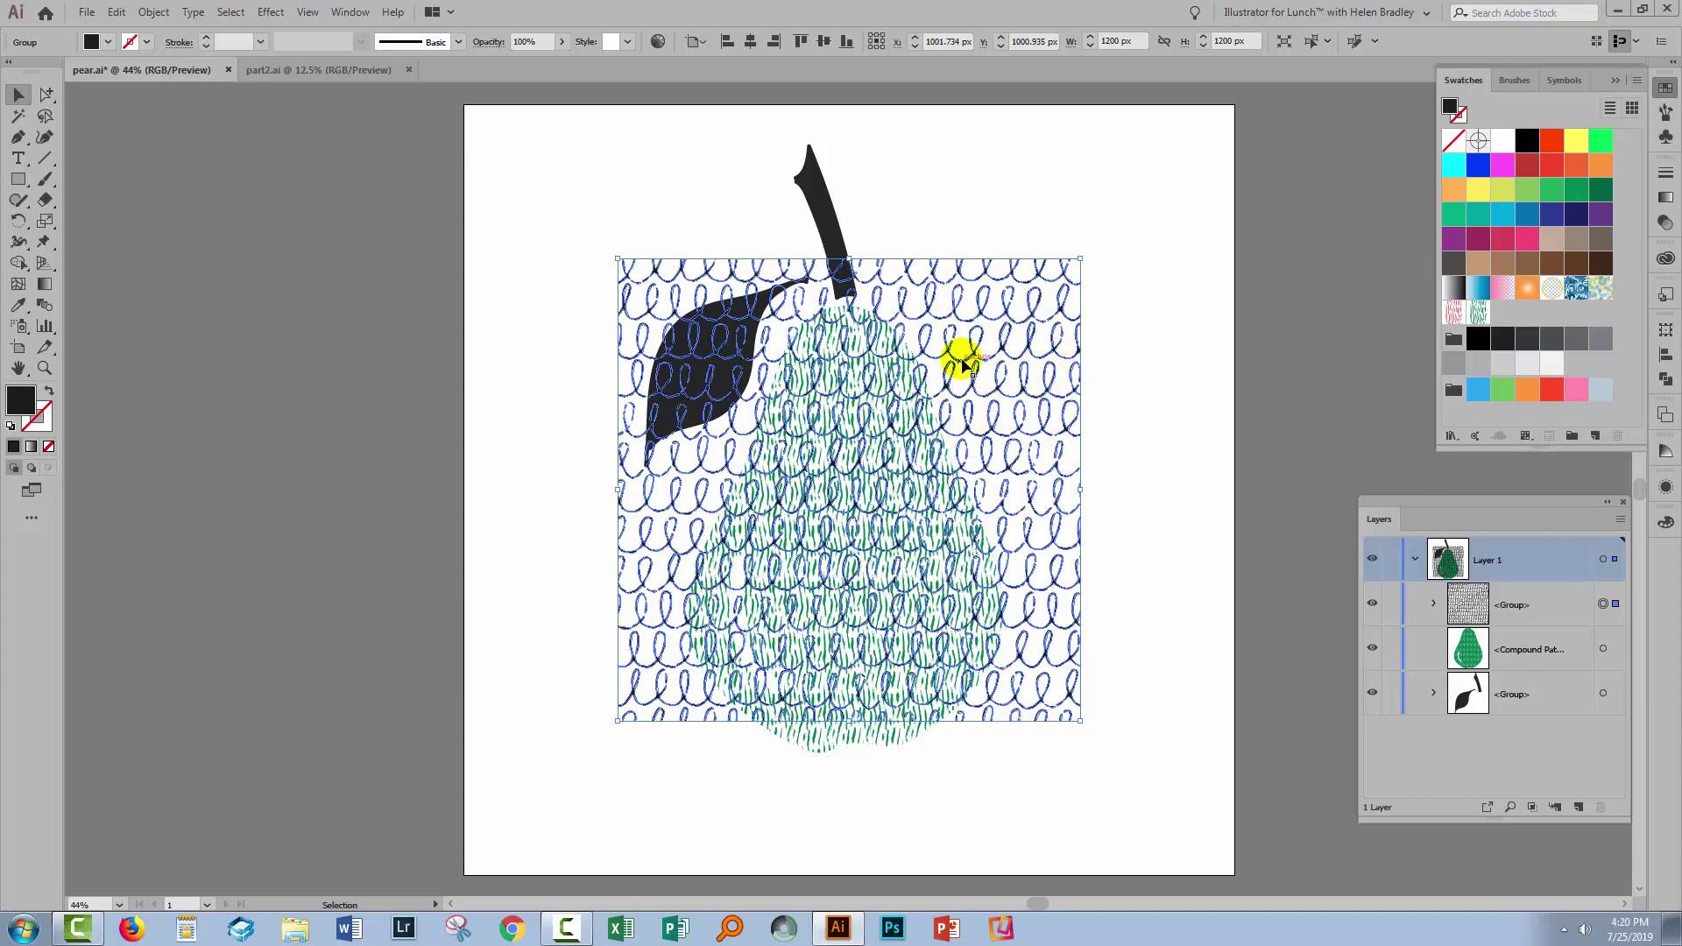
drag(962, 364, 1505, 312)
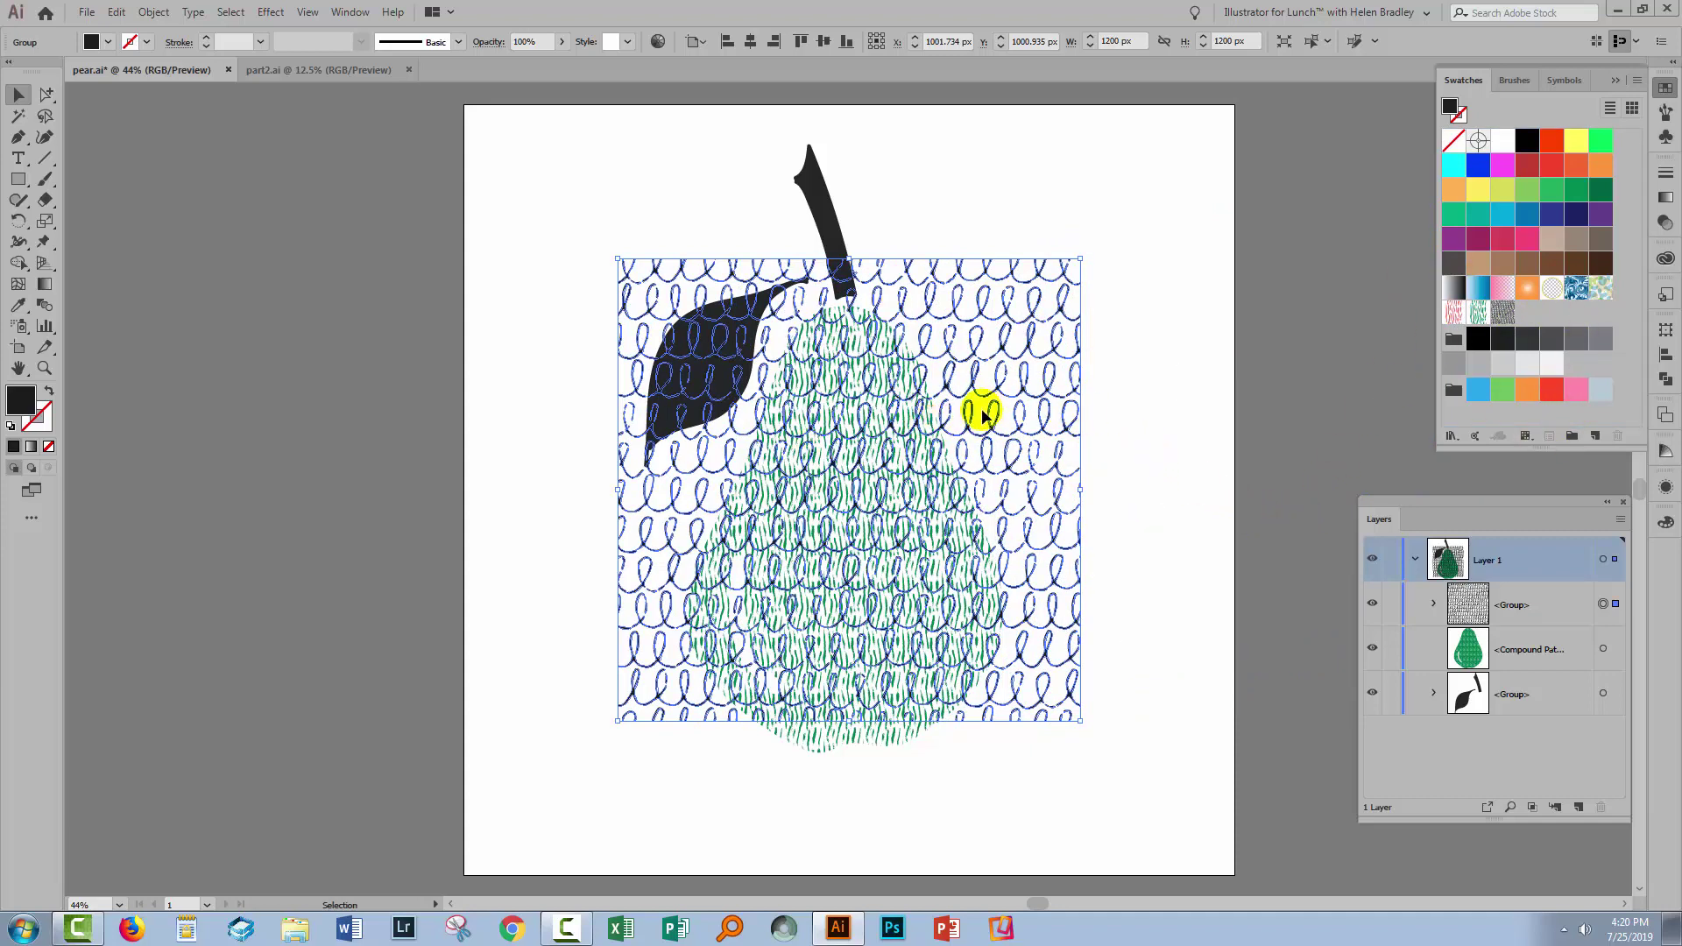
key(Delete)
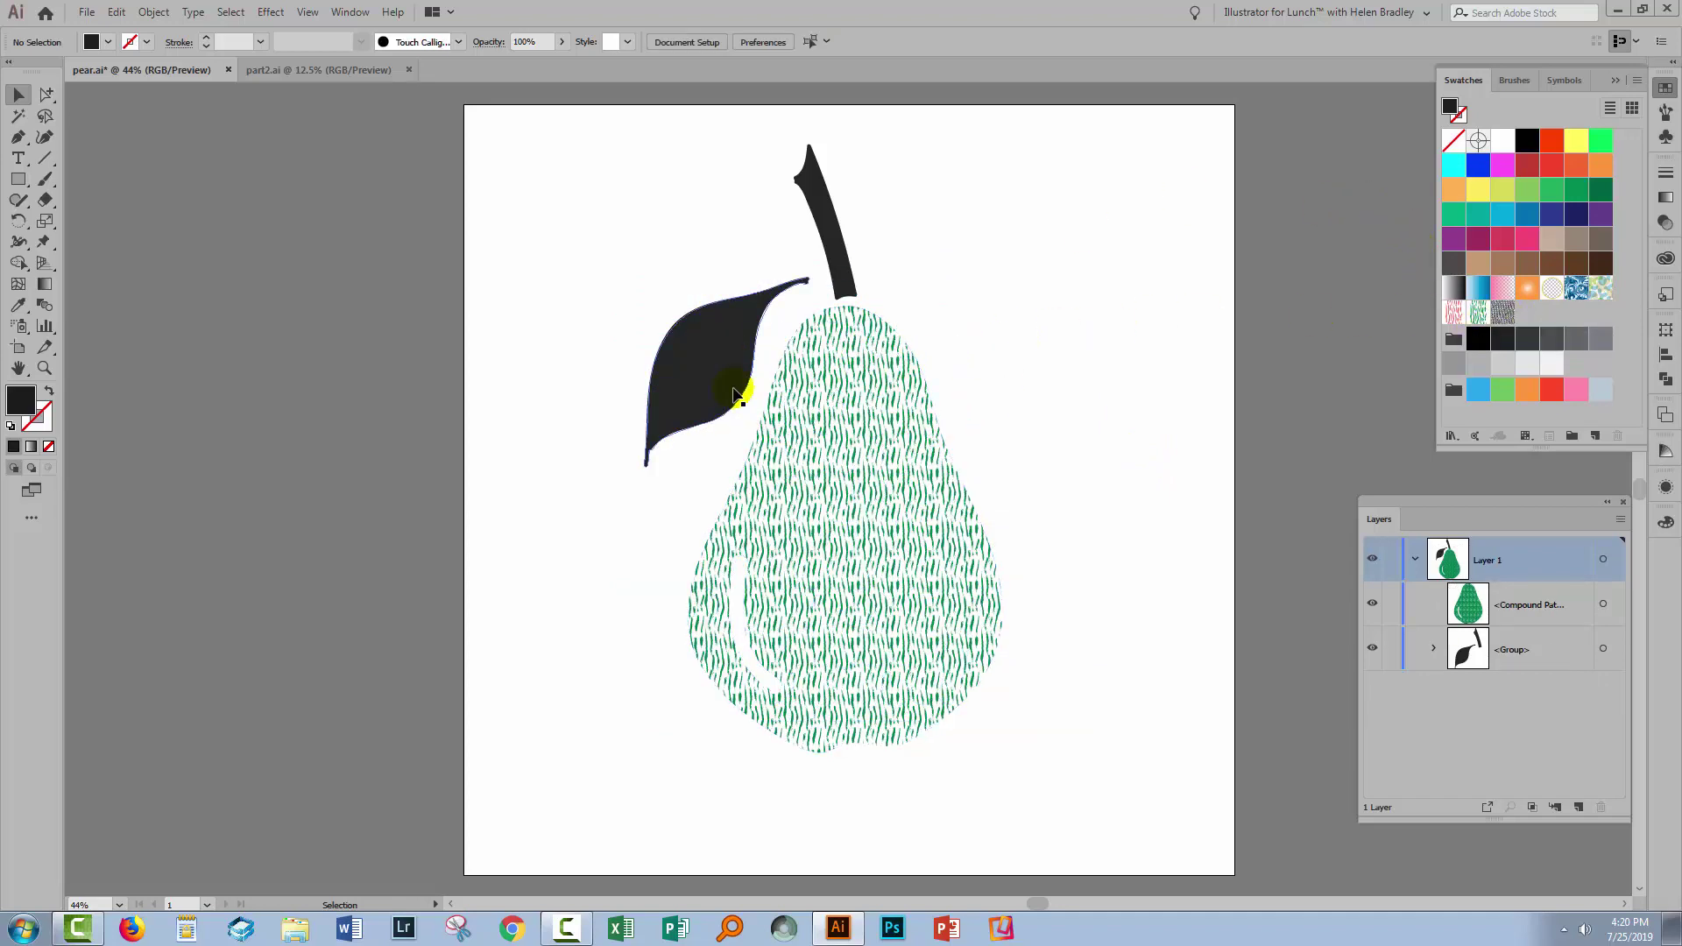
Move the leaf path out of the leaf-and-stem group and fill it with the new black loop pattern swatch
click(1435, 648)
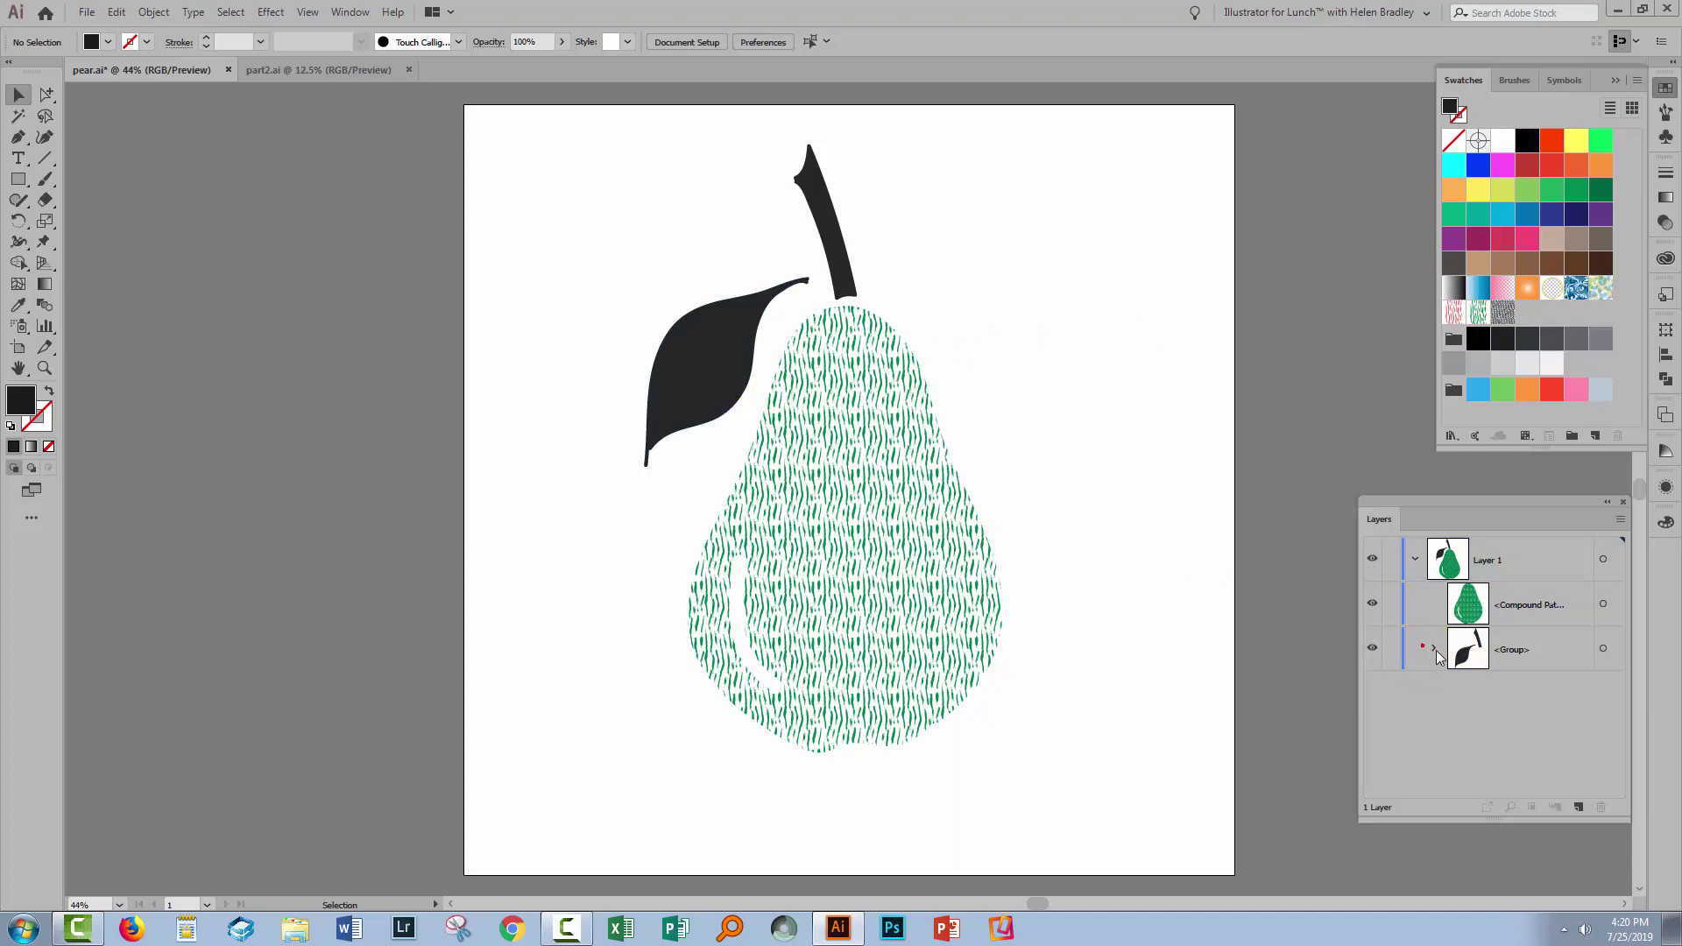
click(1533, 694)
drag(1533, 694, 1529, 631)
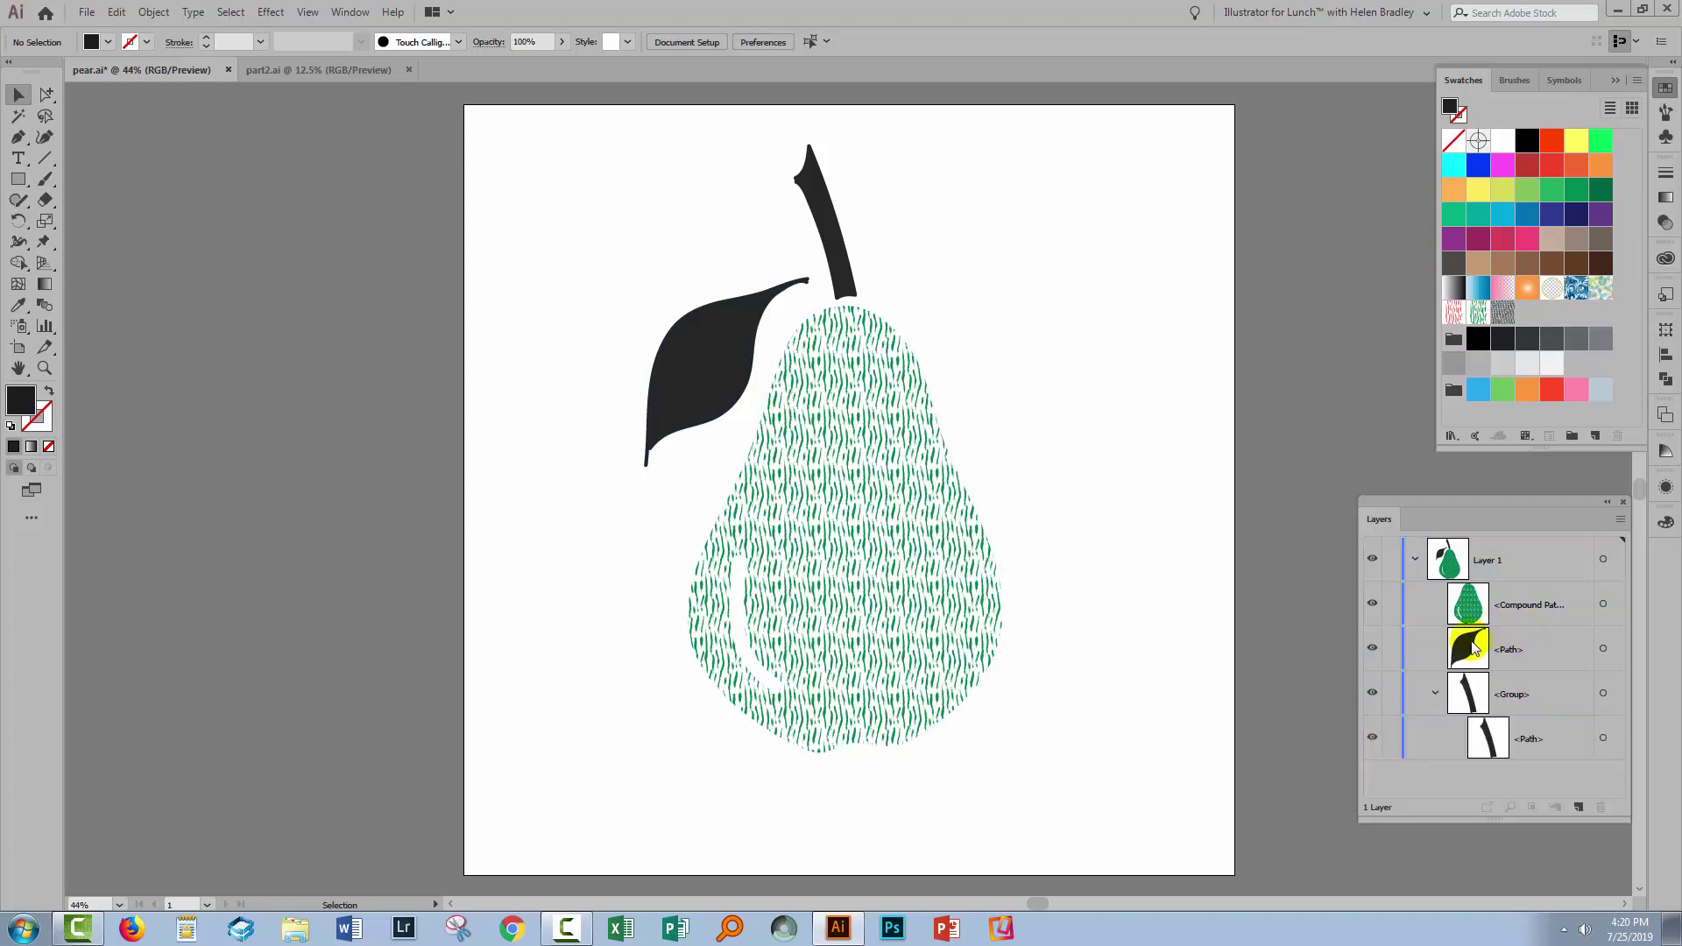
click(1604, 648)
click(1500, 313)
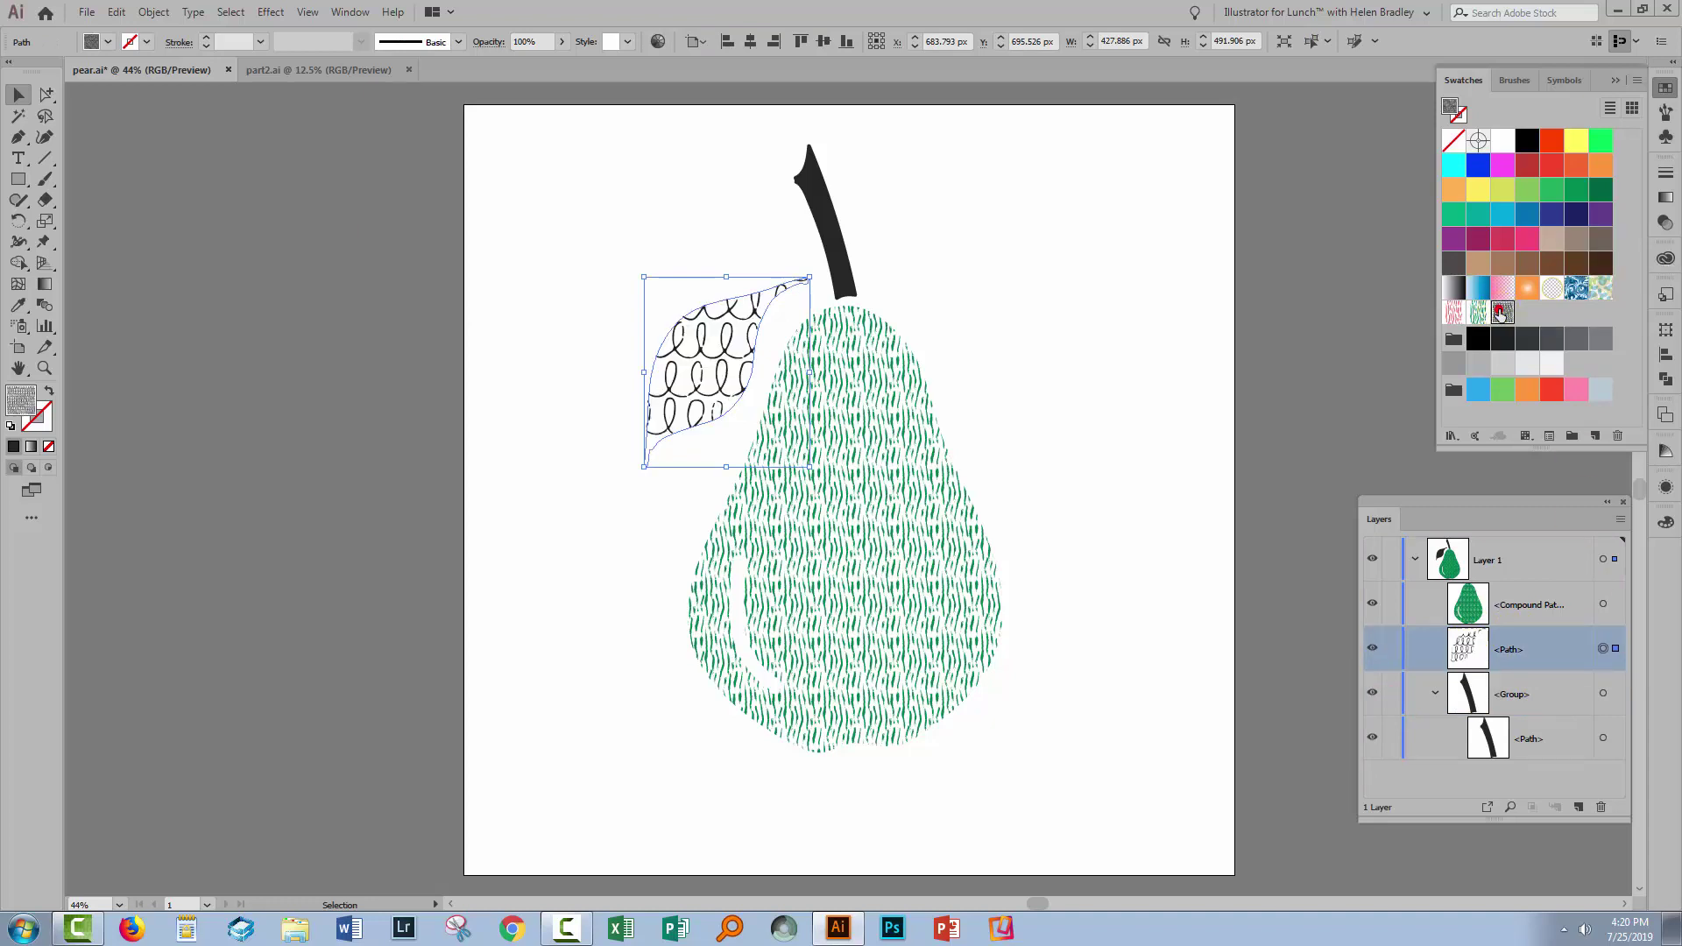
Scale only the leaf's loop pattern uniformly to 30%, with object transformation turned off, and deselect the leaf
click(146, 12)
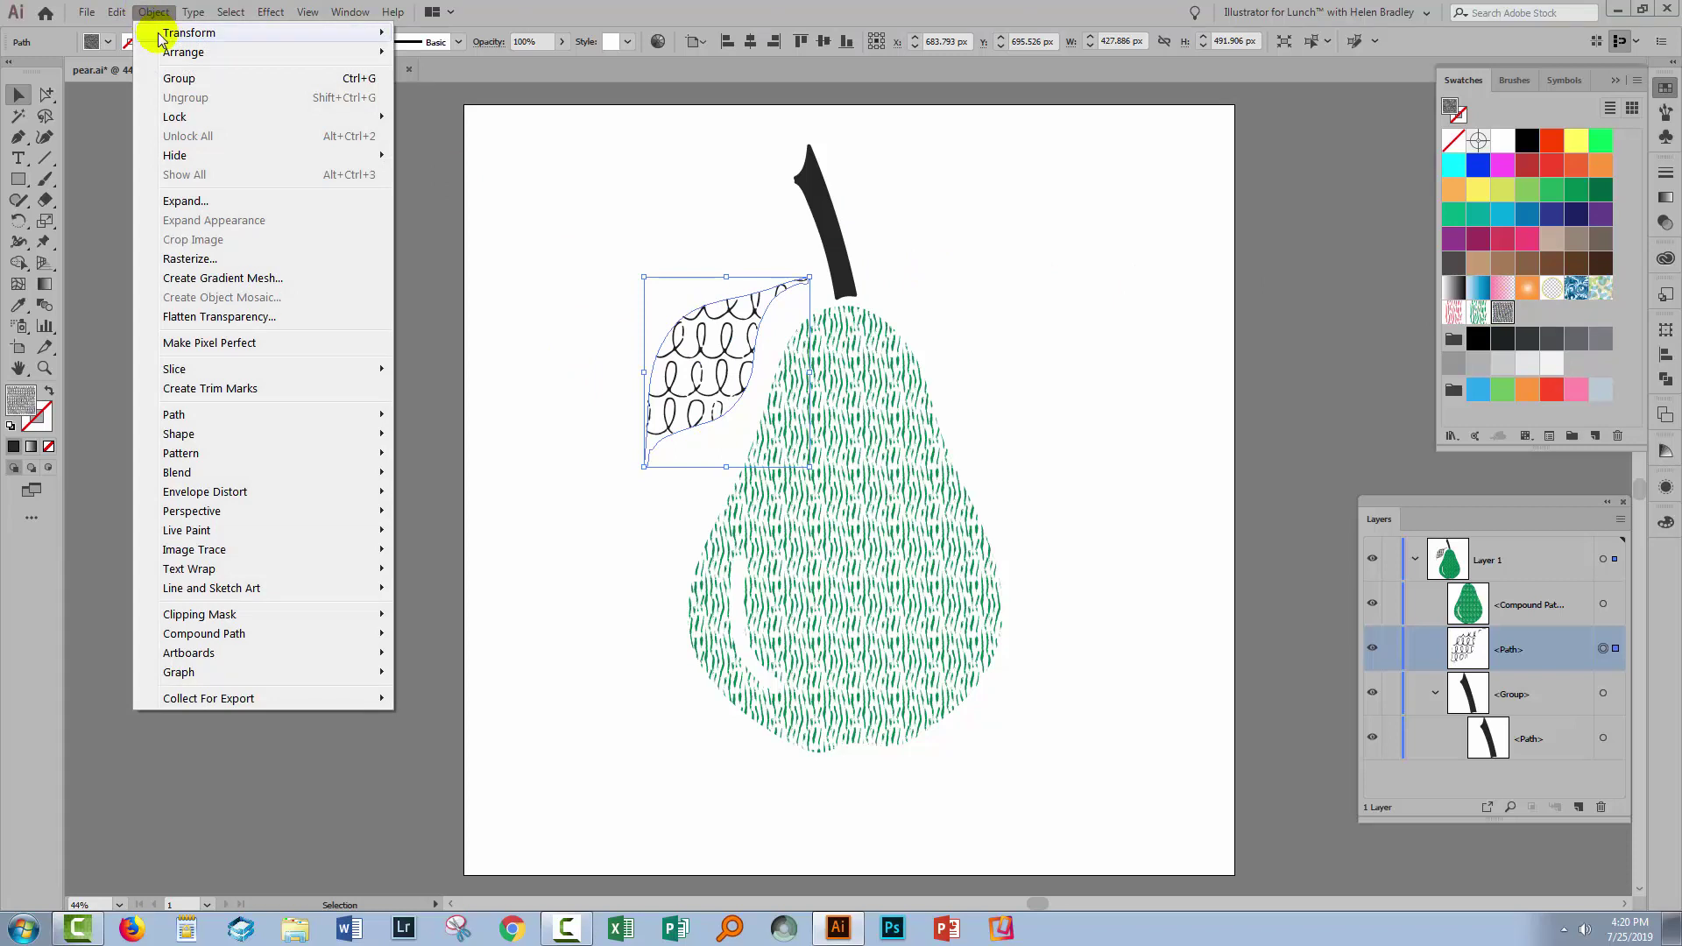
mouse_move(175, 33)
click(435, 117)
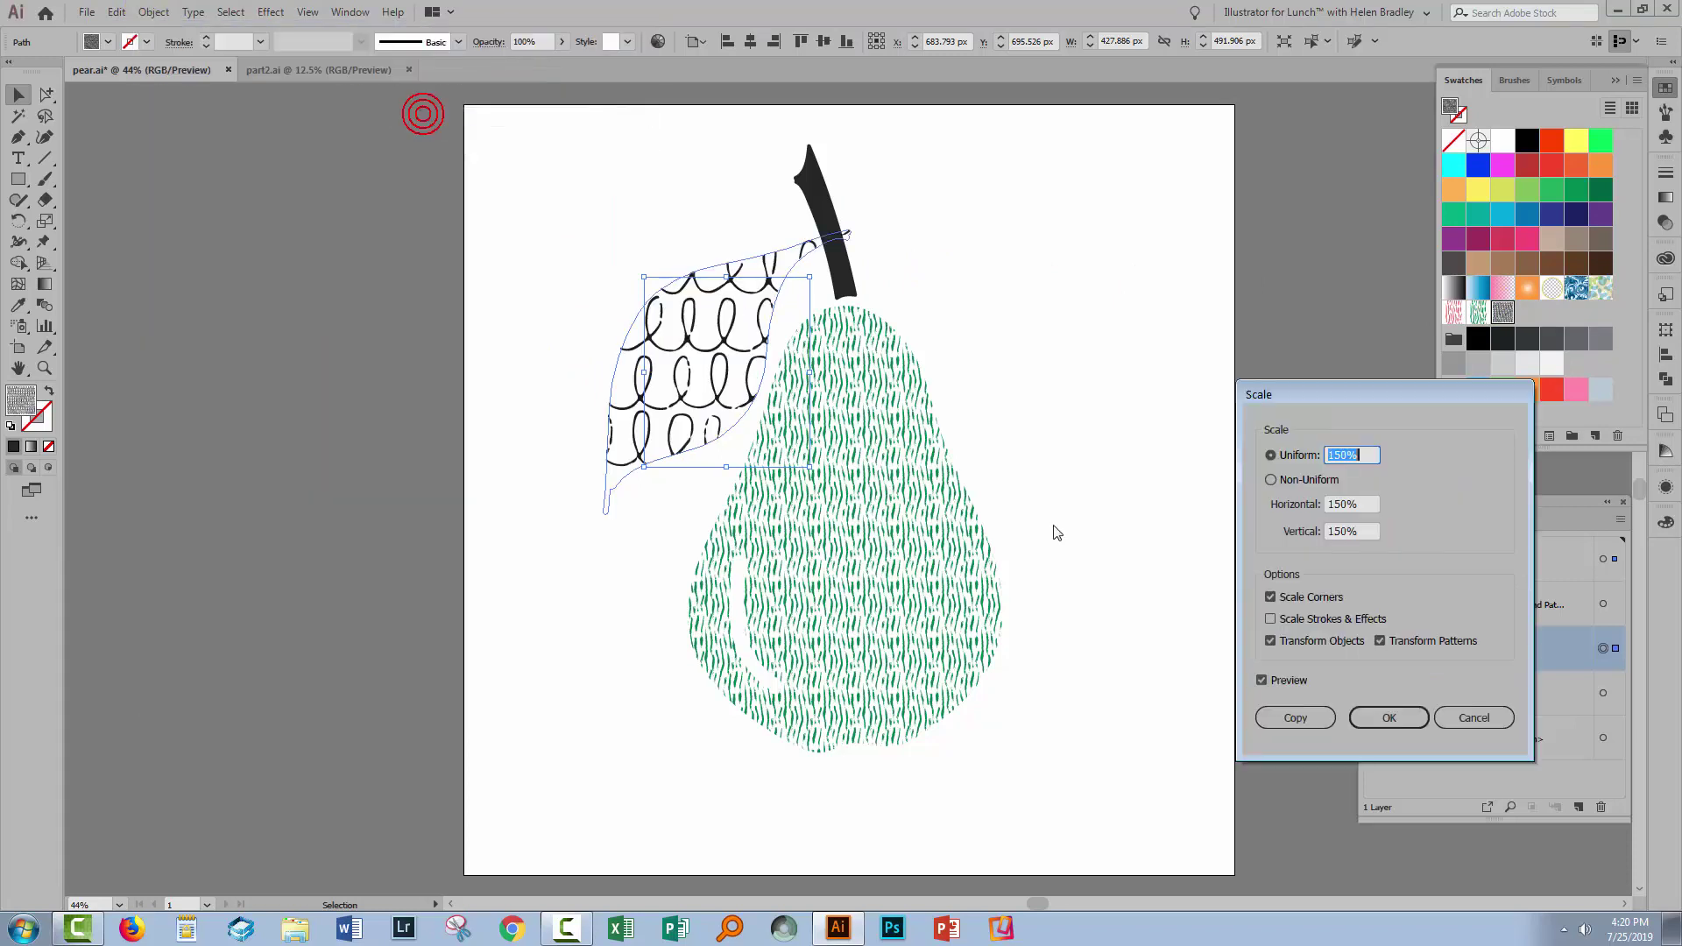
click(1270, 643)
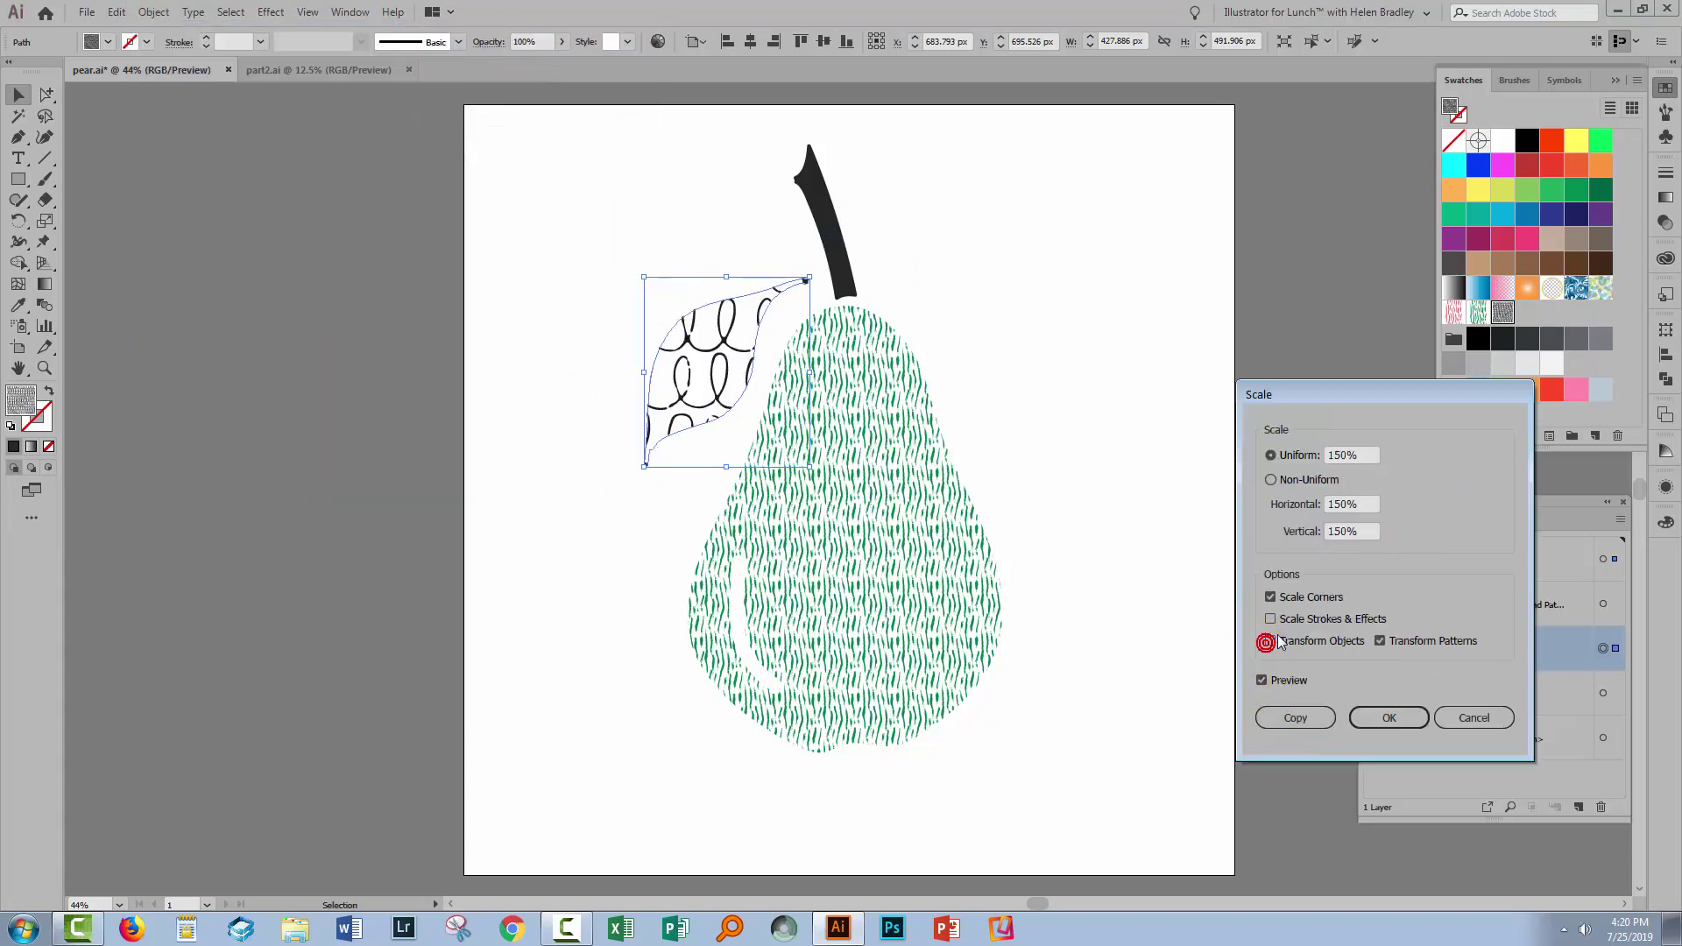
click(1270, 455)
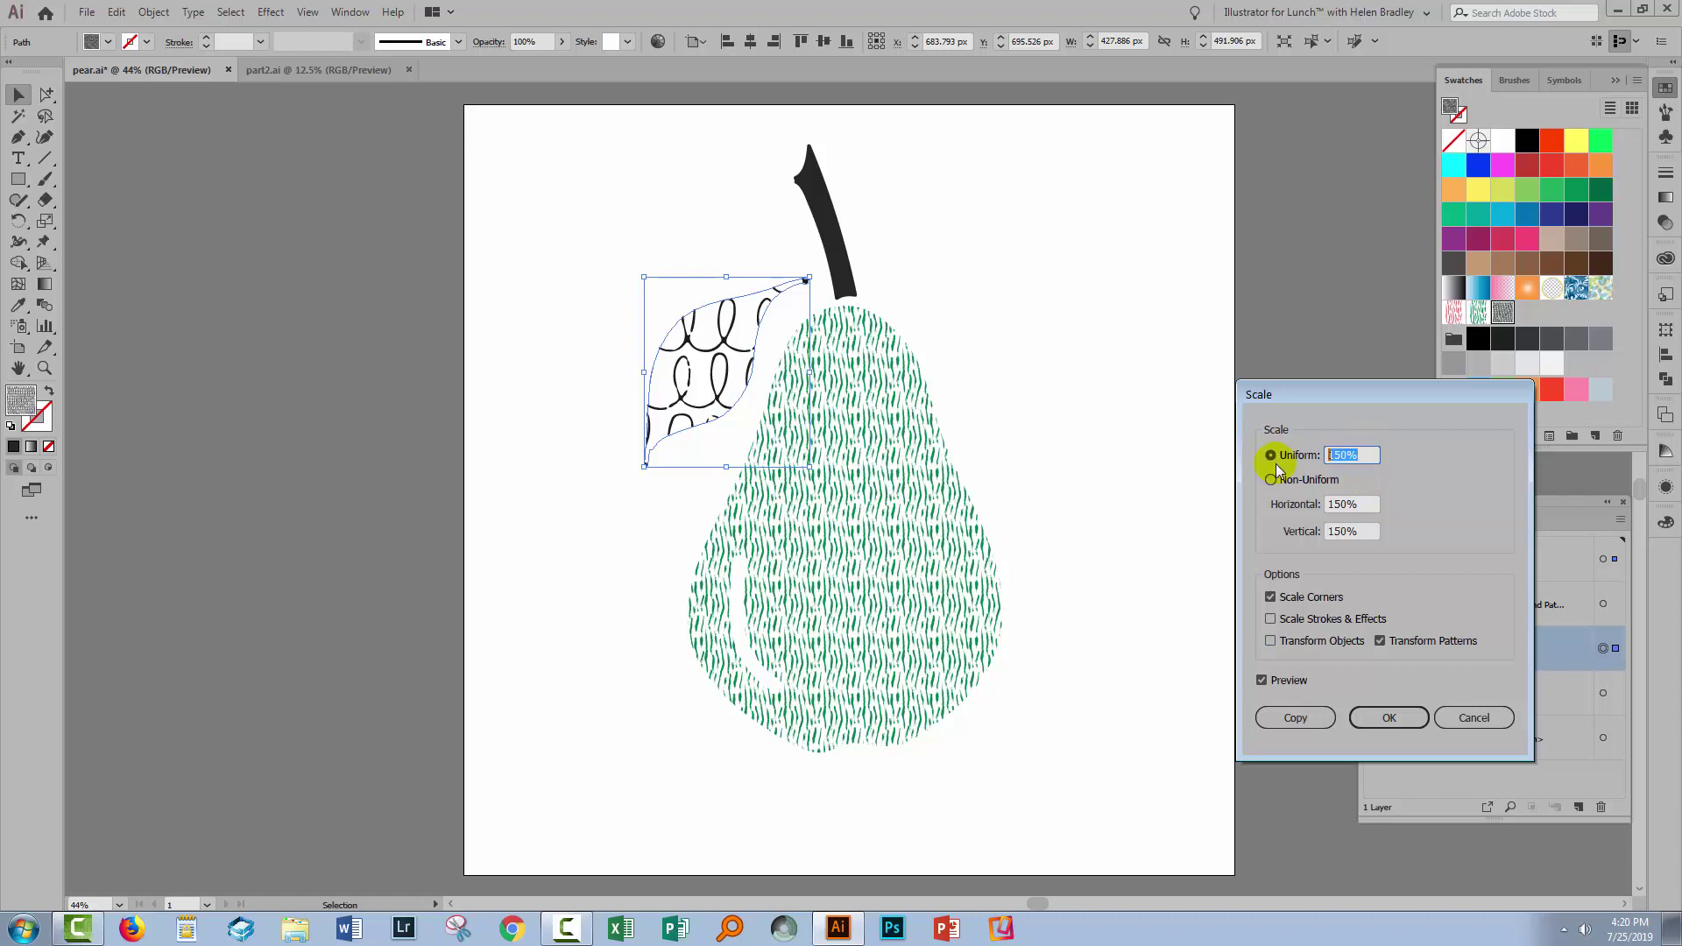
key(shift+Down)
key(shift+Down)
key(shift+Down)
key(shift+Down)
key(shift+Down)
key(shift+Down)
key(shift+Down)
key(shift+Down)
key(shift+Down)
key(shift+Down)
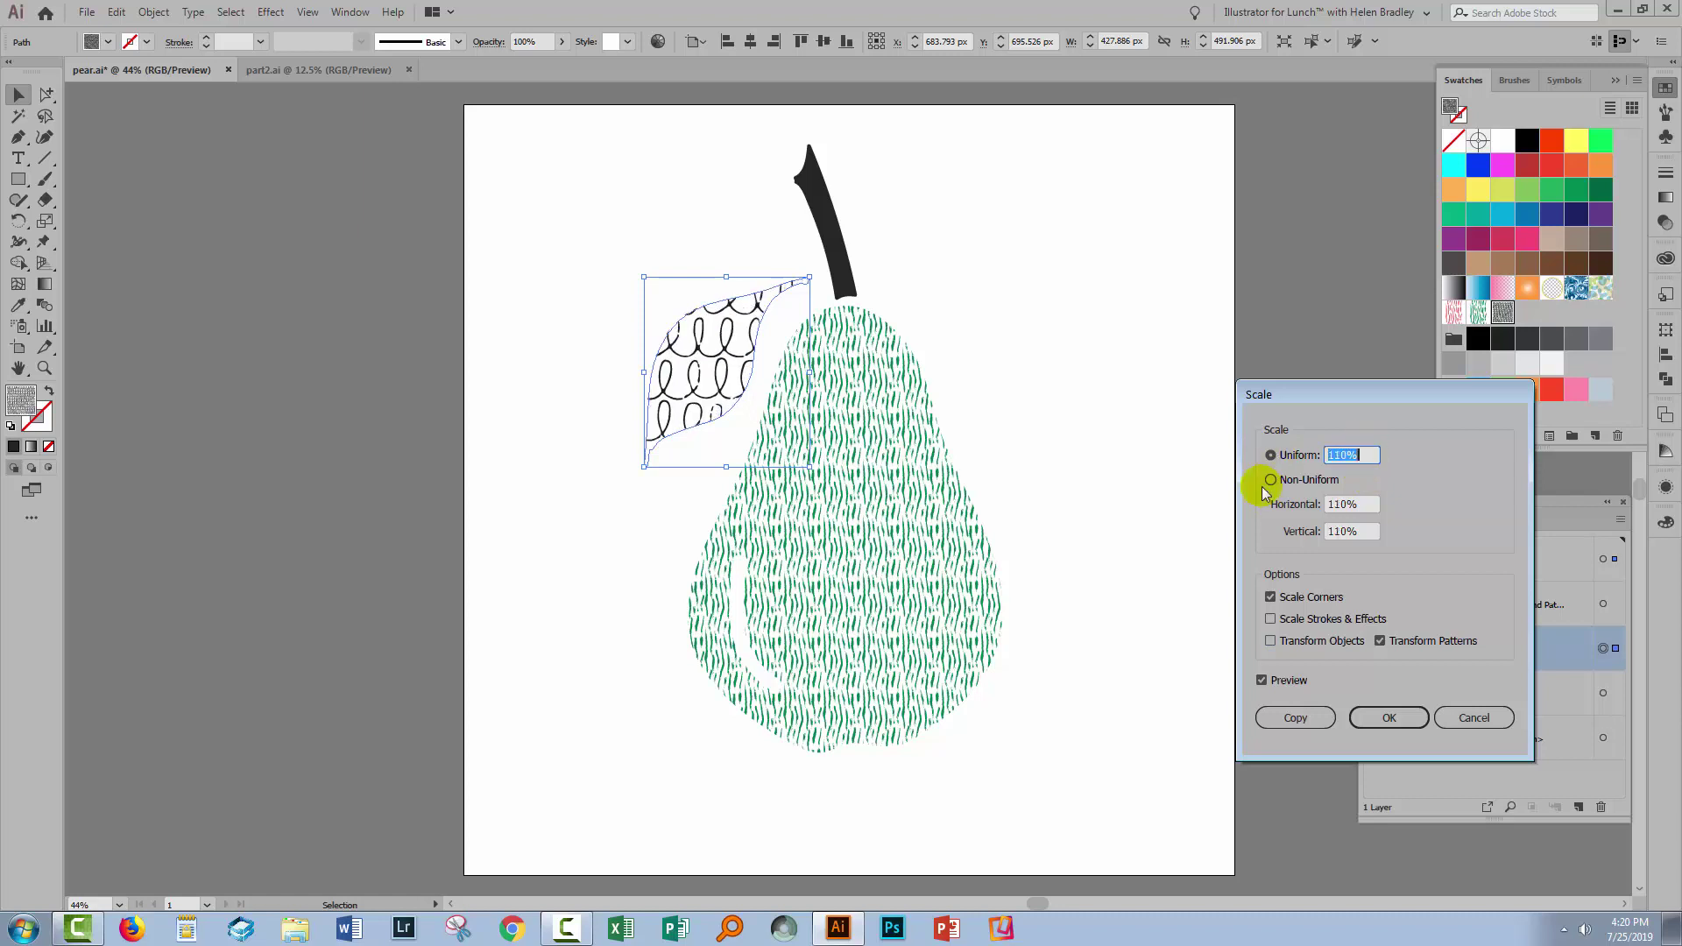
key(shift+Down)
key(shift+Down)
key(shift+Down)
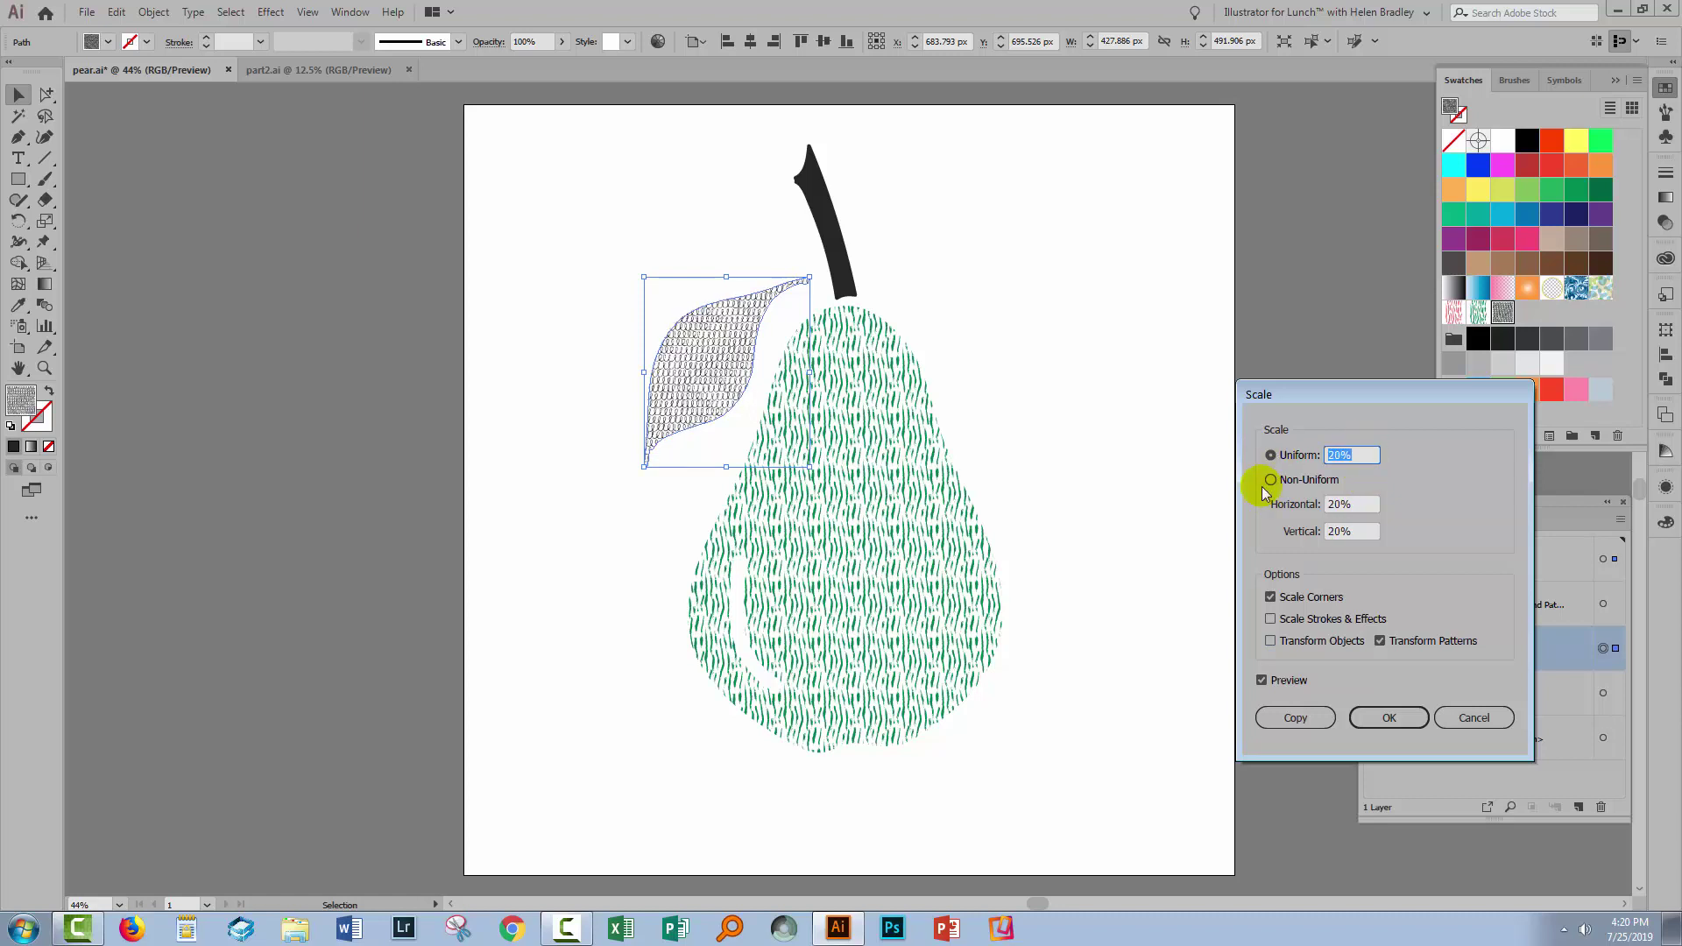
key(shift+Up)
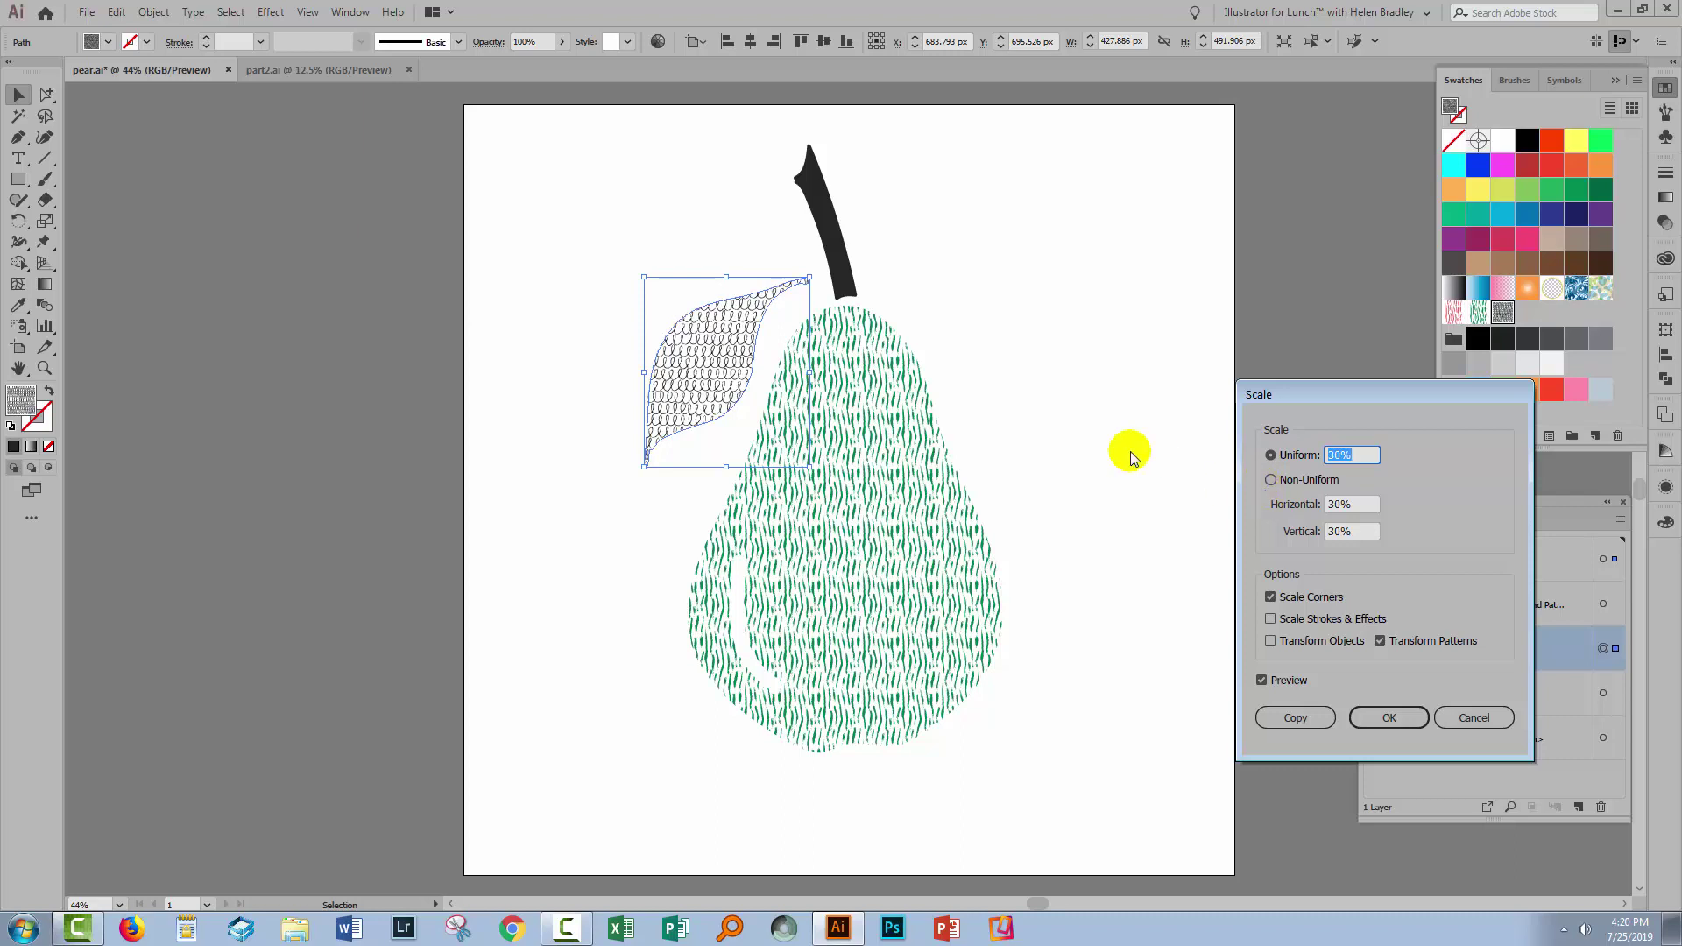
click(1404, 717)
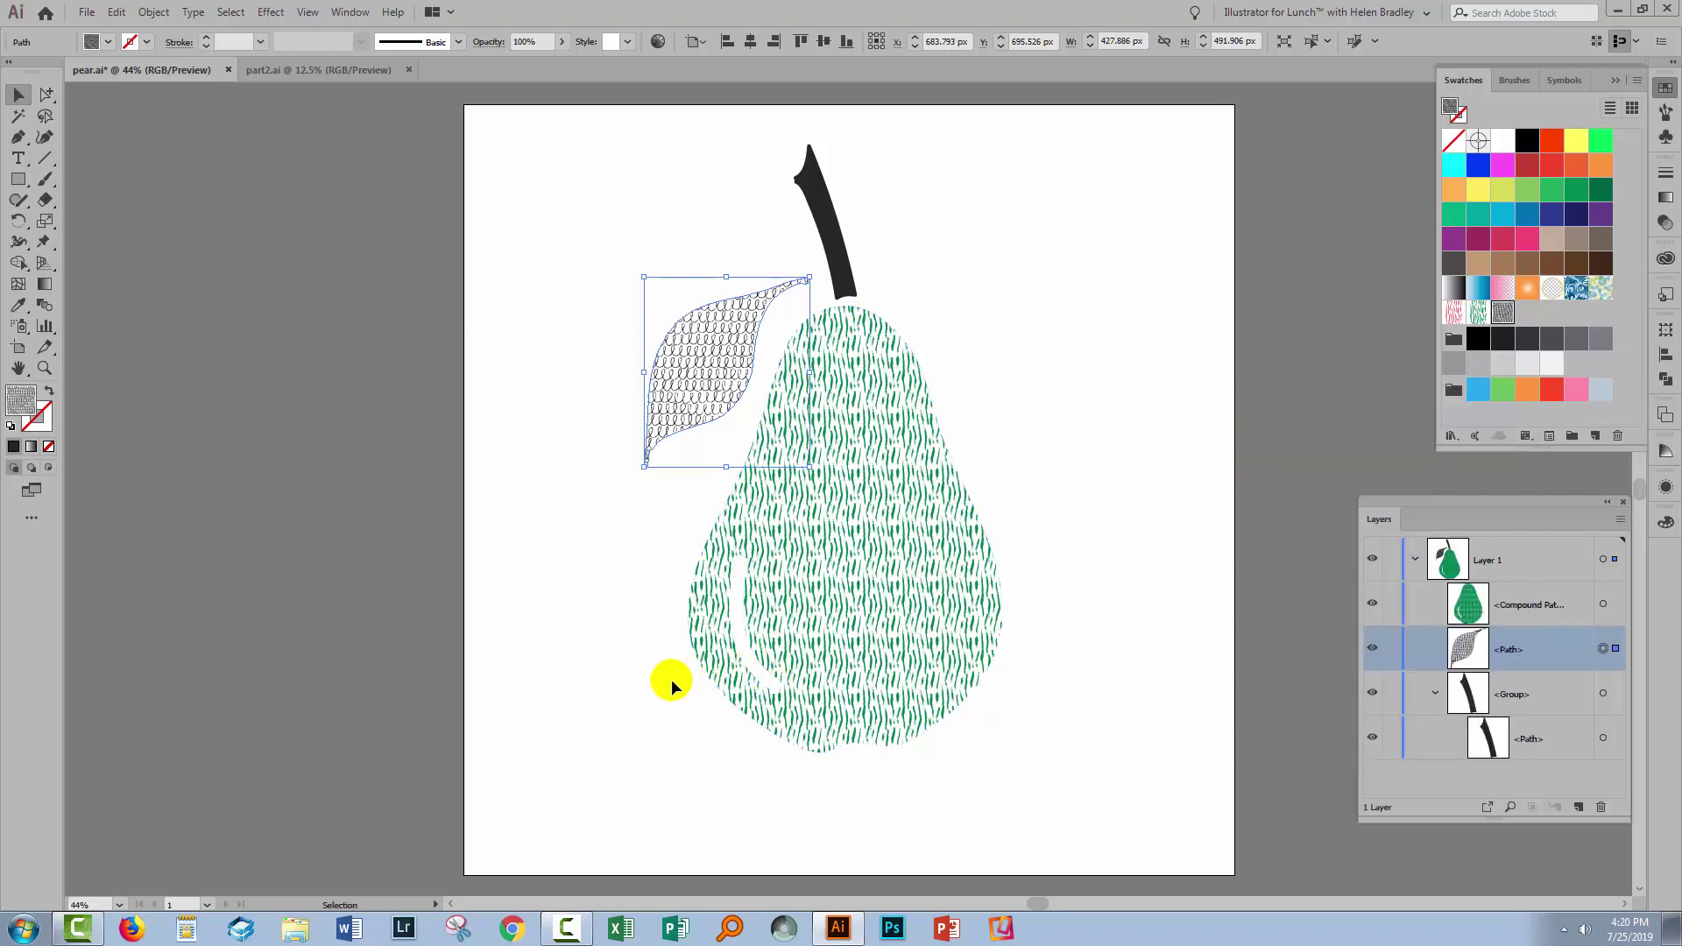
click(595, 671)
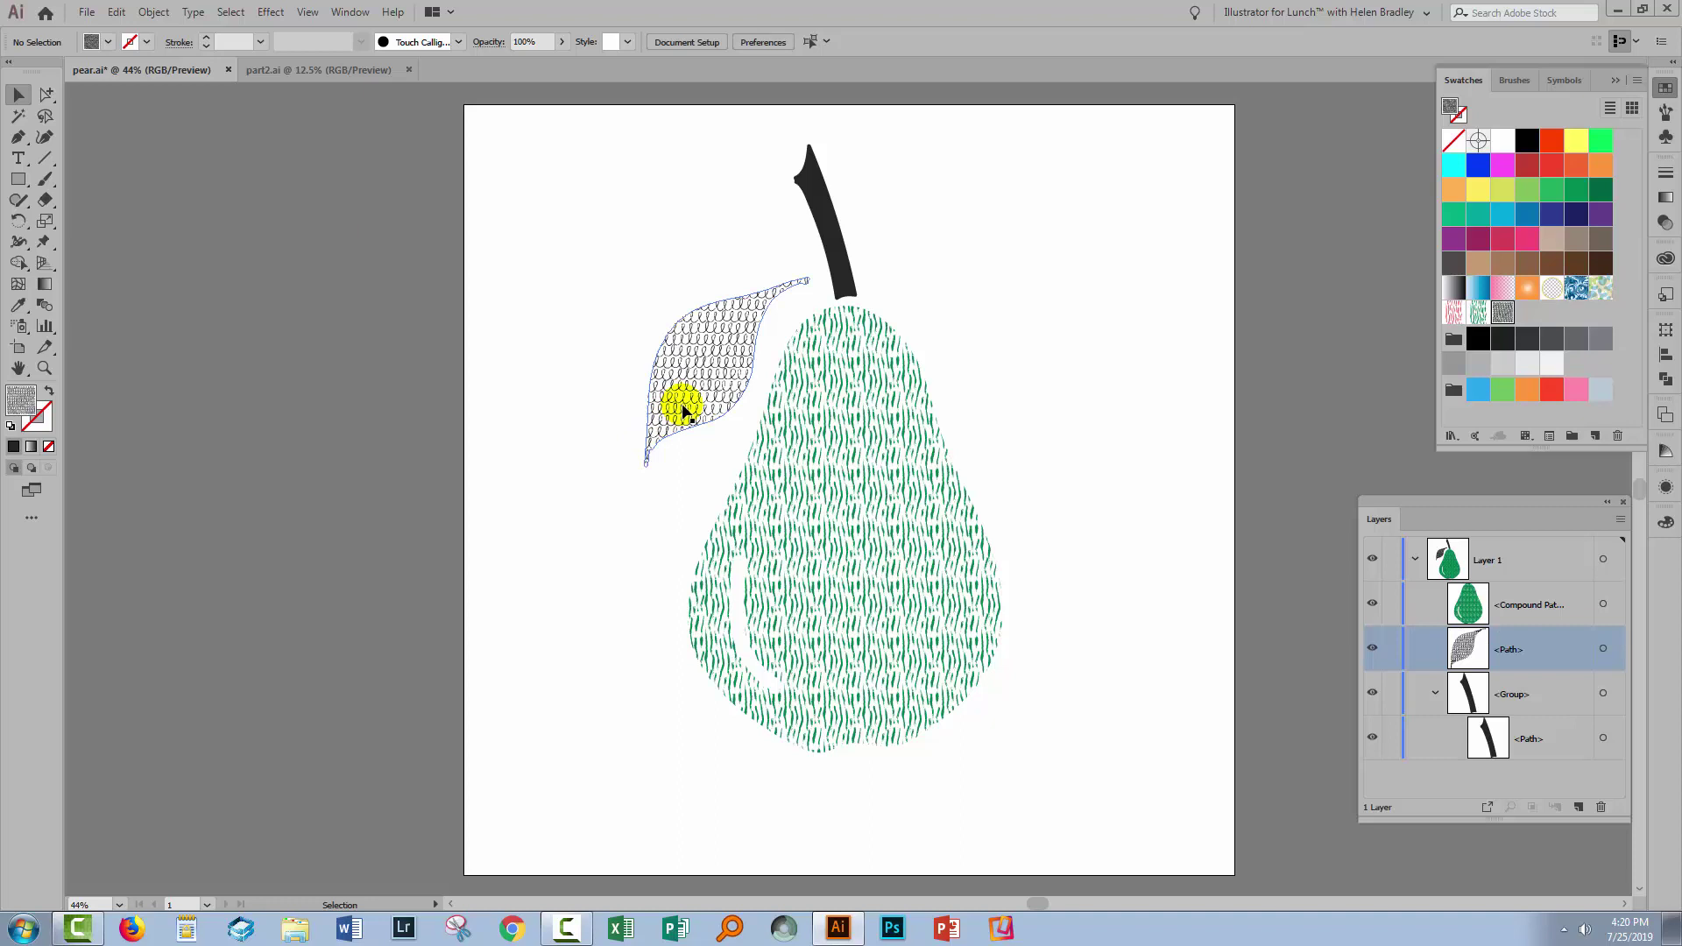
Show the leaf's appearance attributes beside the artboard and add a second fill to it
click(684, 412)
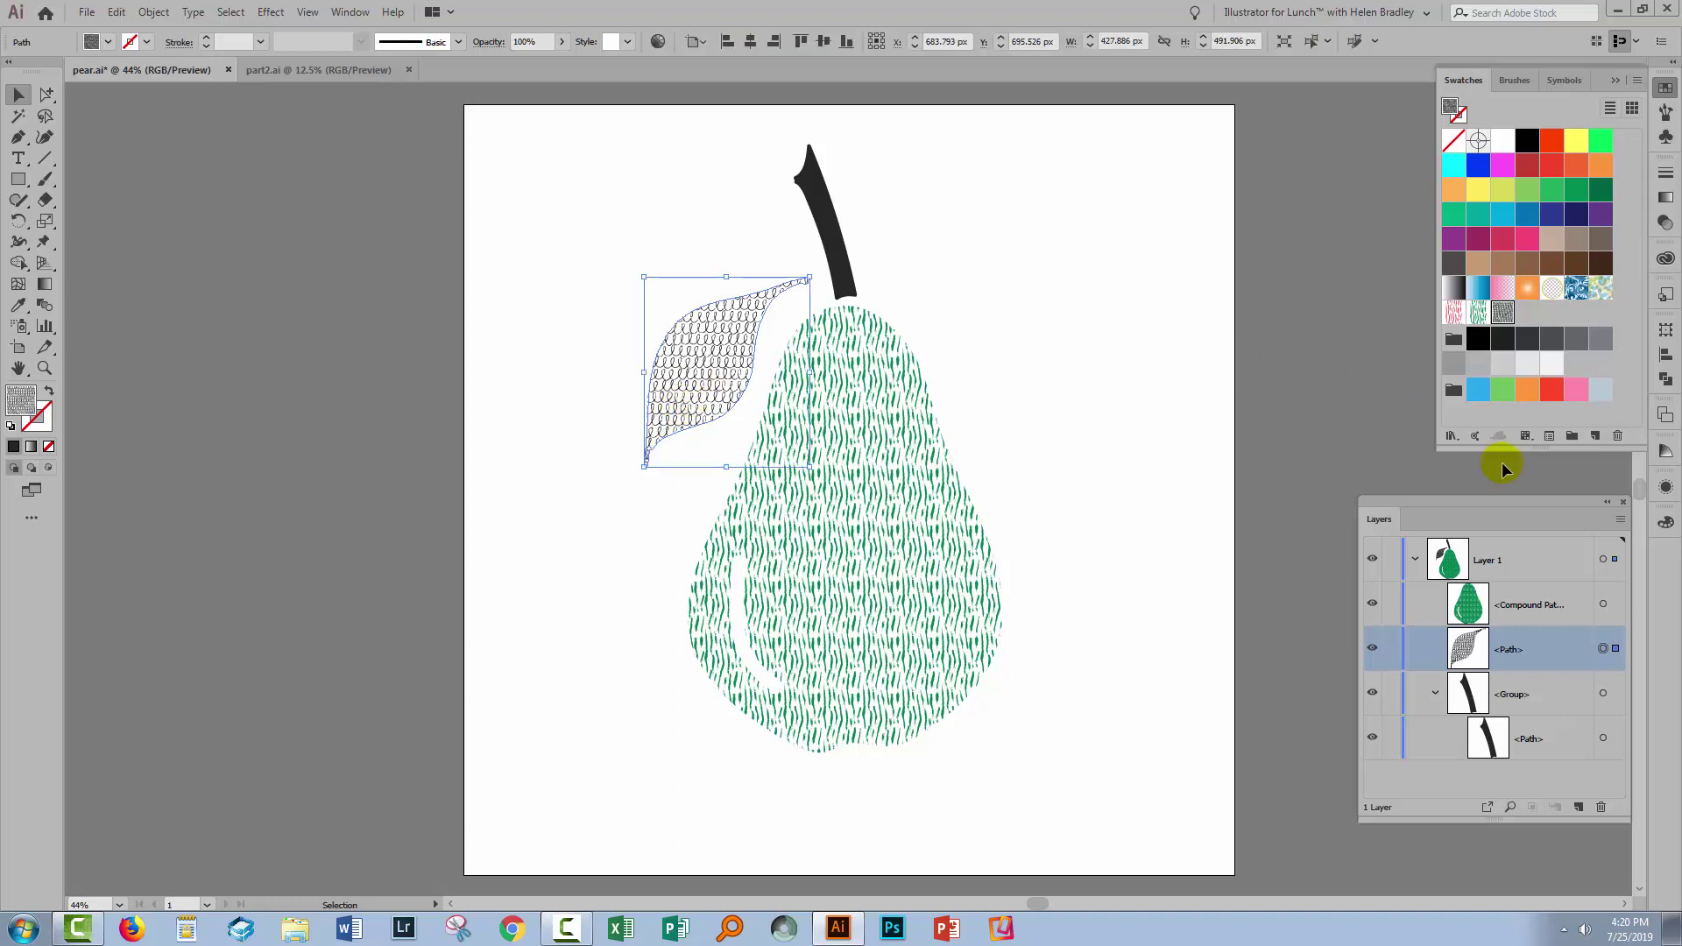
click(1665, 487)
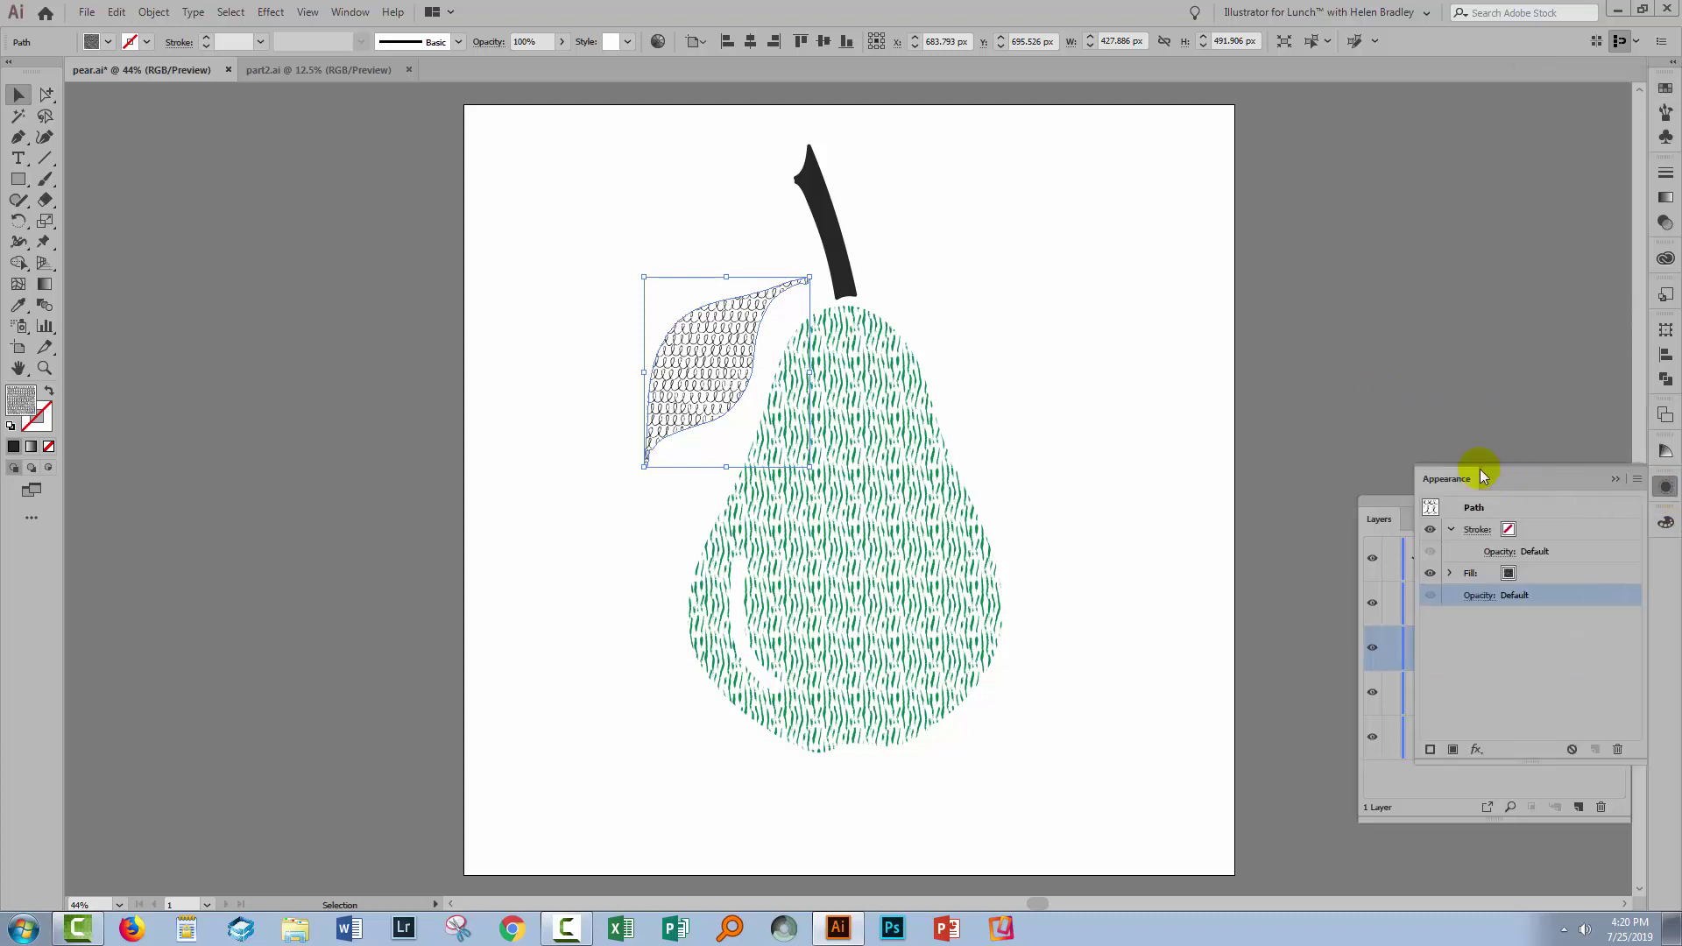
drag(1437, 469, 204, 301)
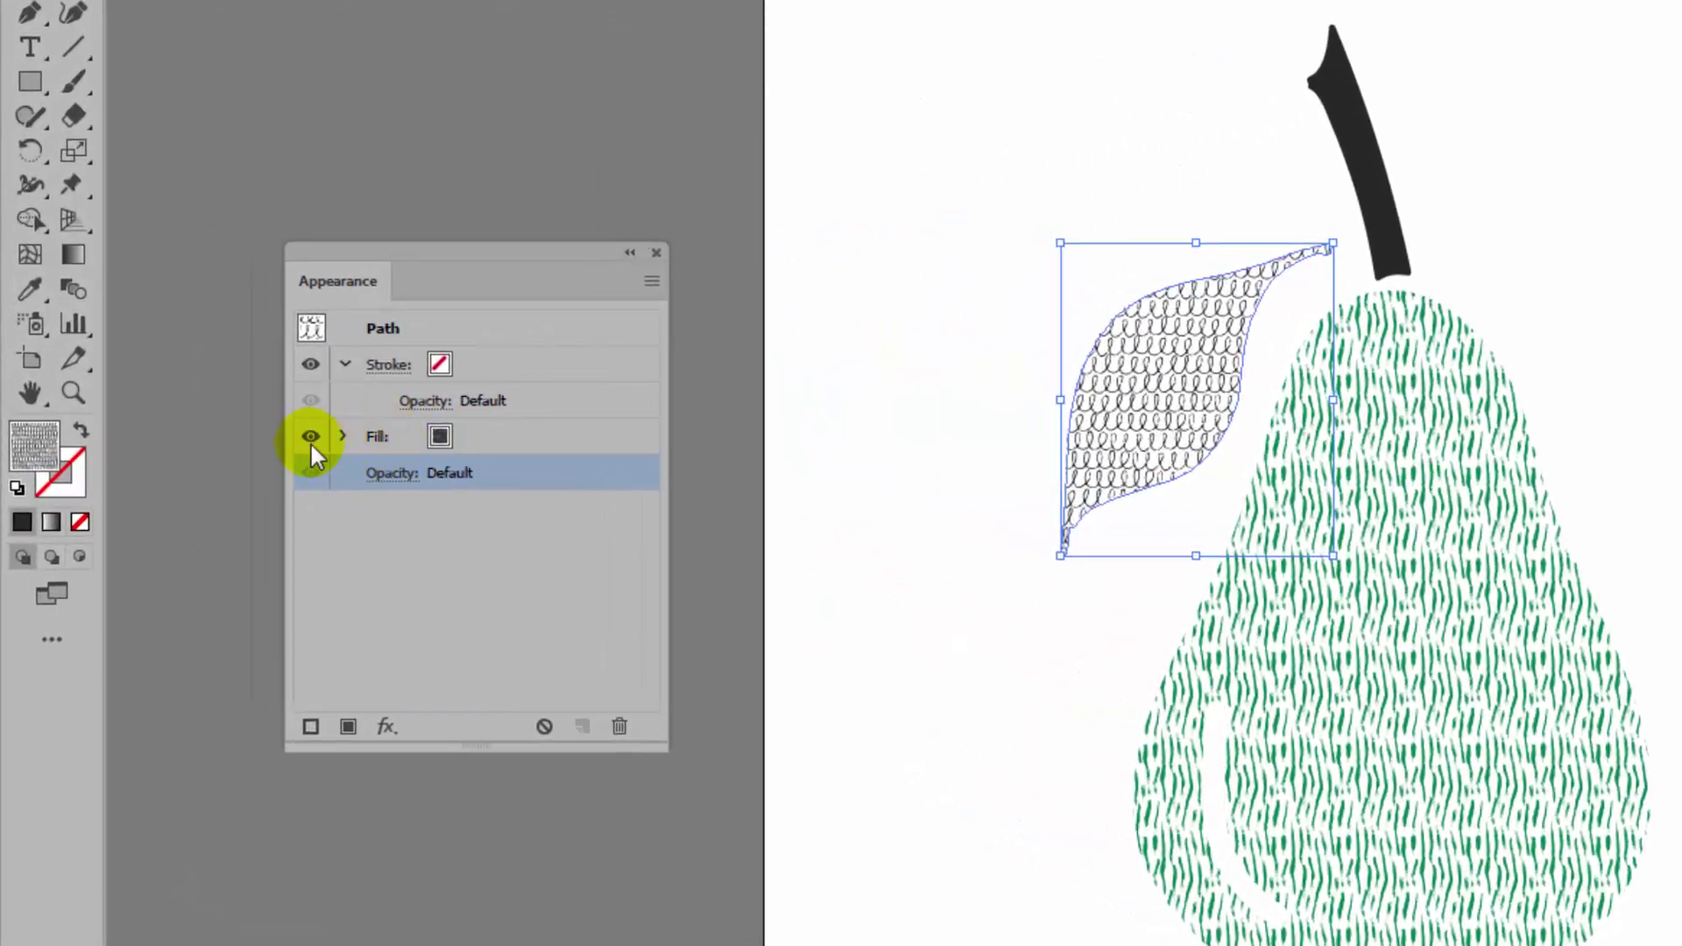
click(310, 435)
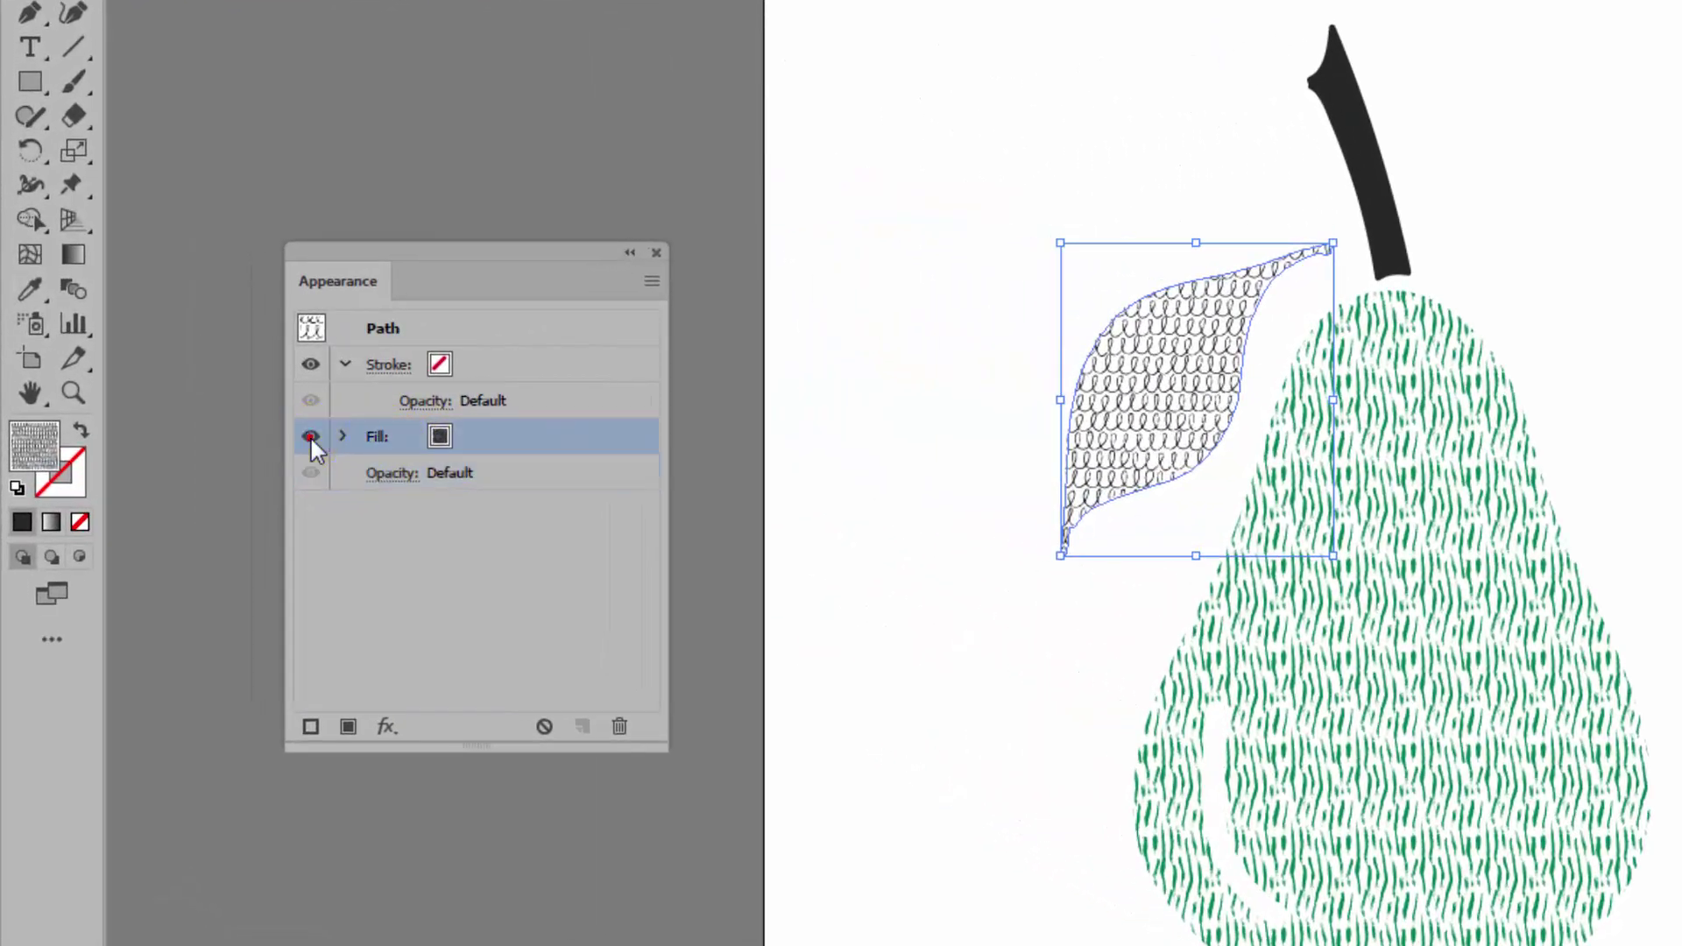
click(311, 434)
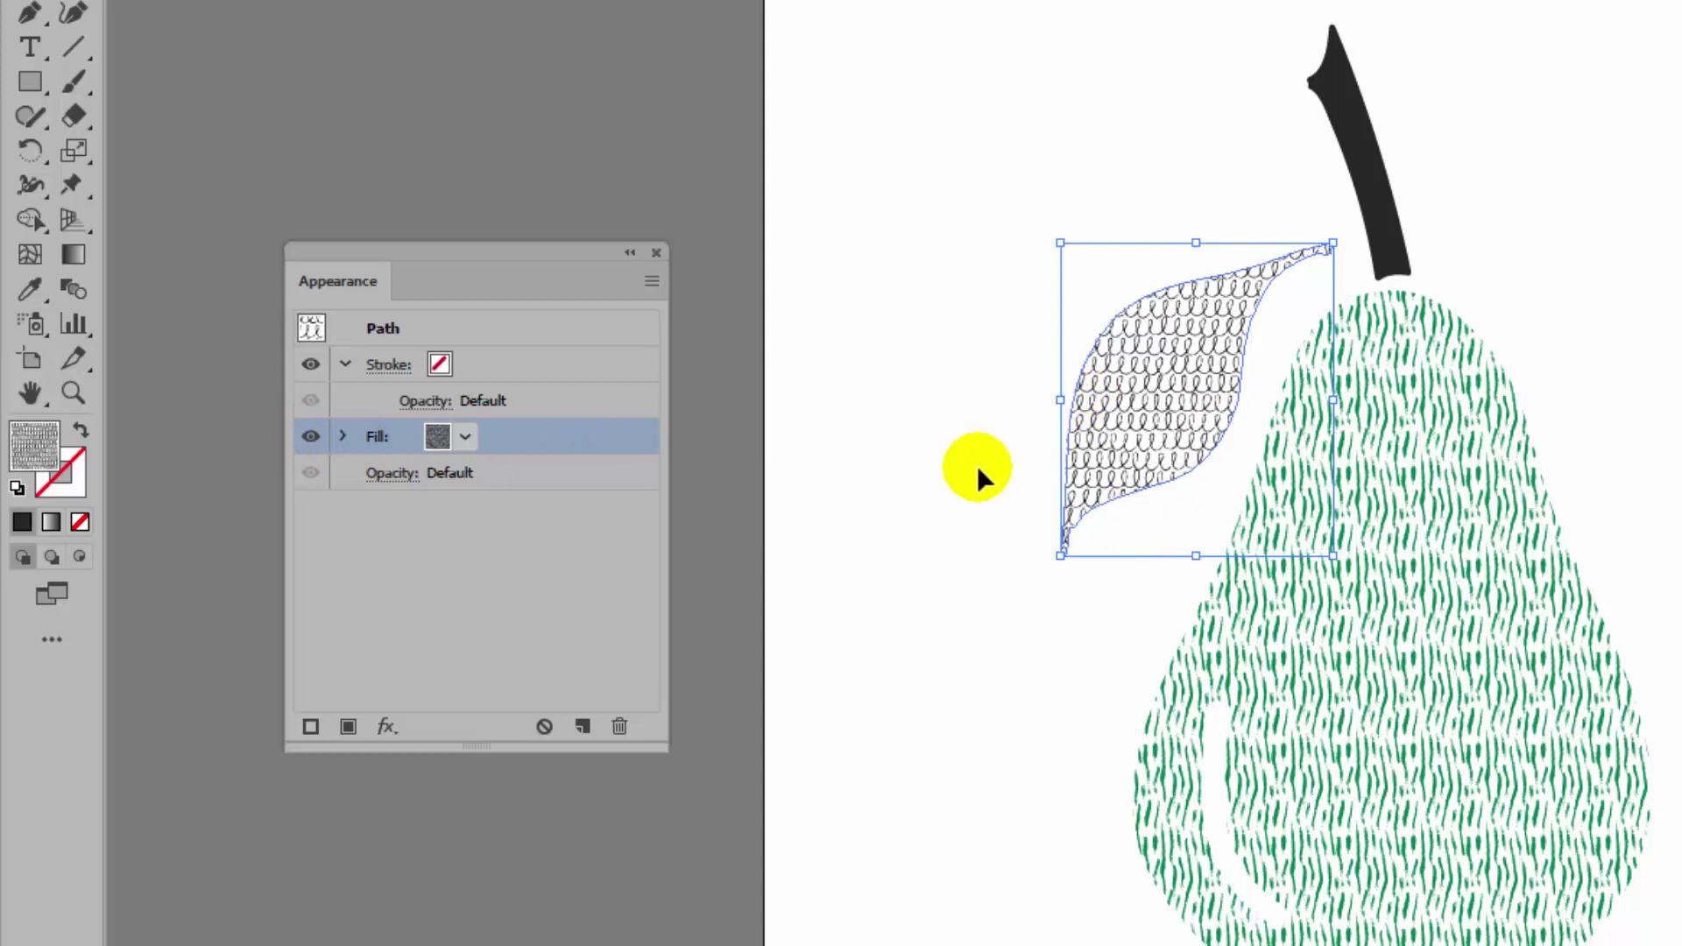
click(346, 724)
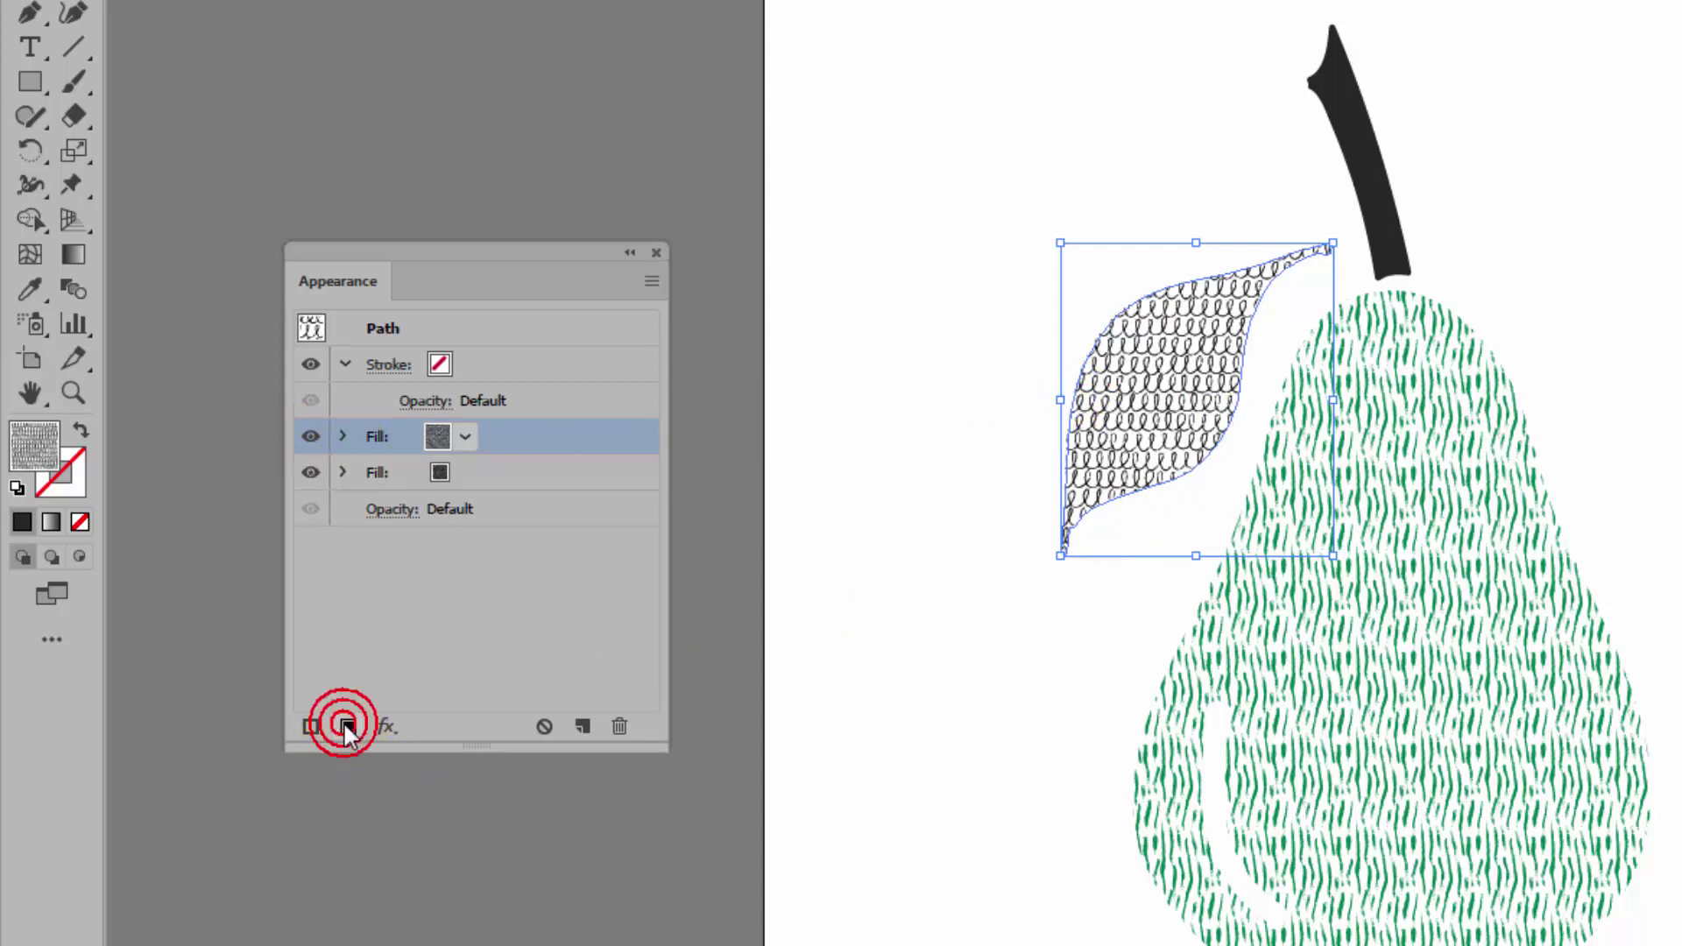
Change the leaf's lower fill to solid light green behind the loop pattern
click(440, 474)
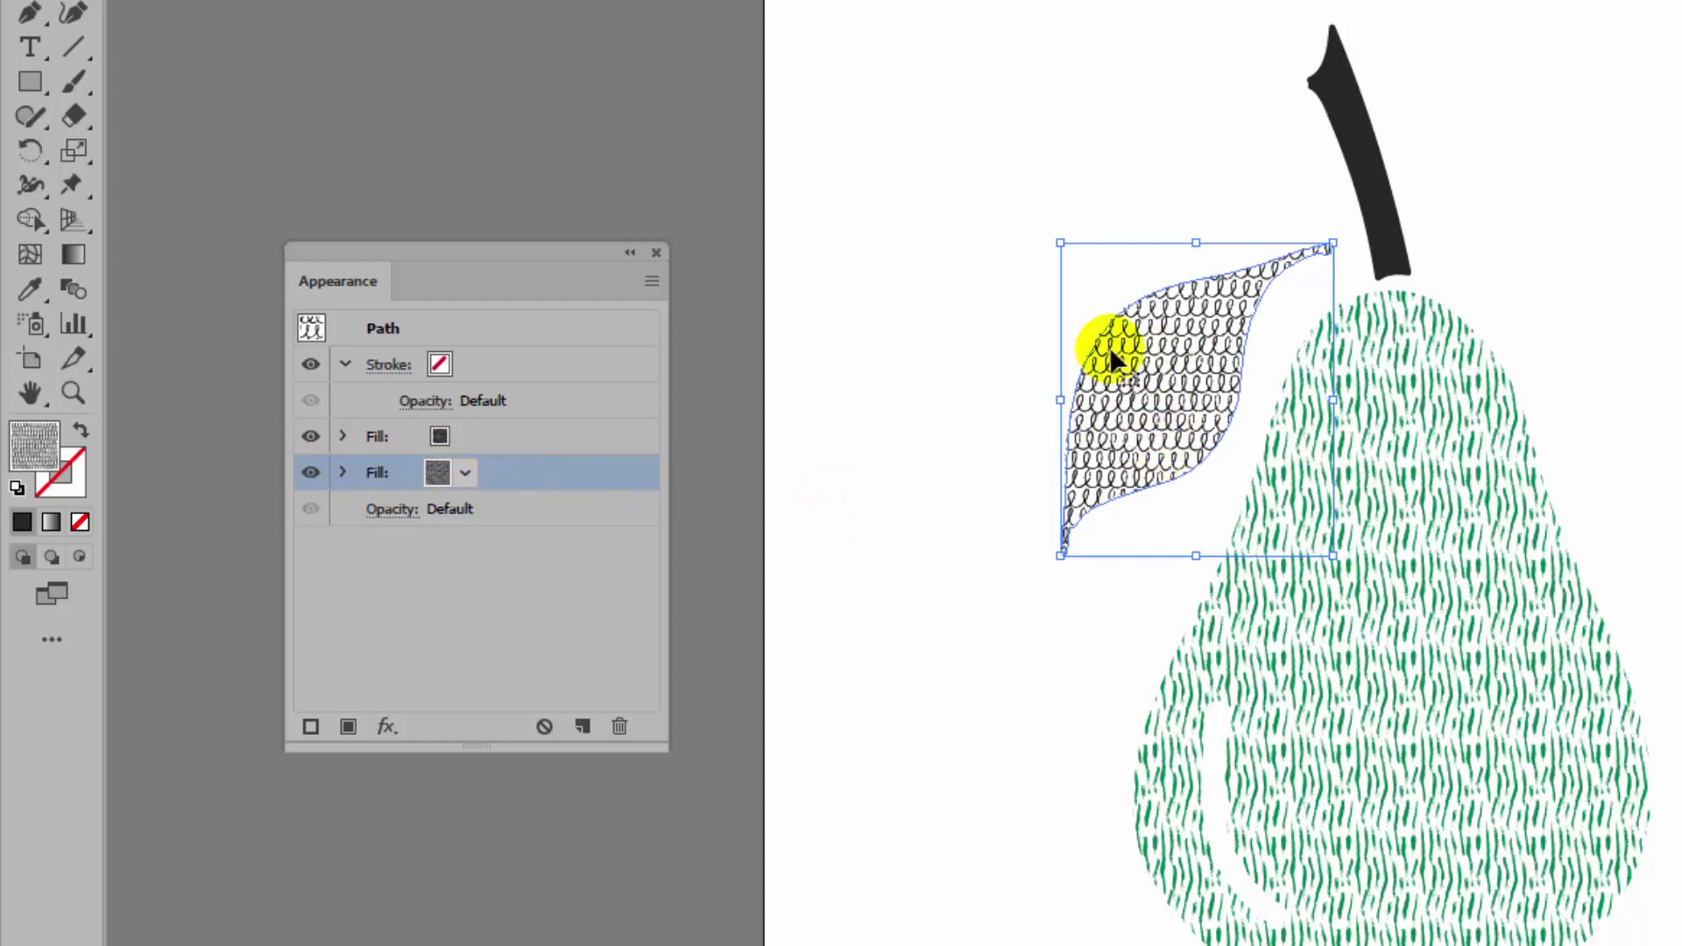
click(464, 475)
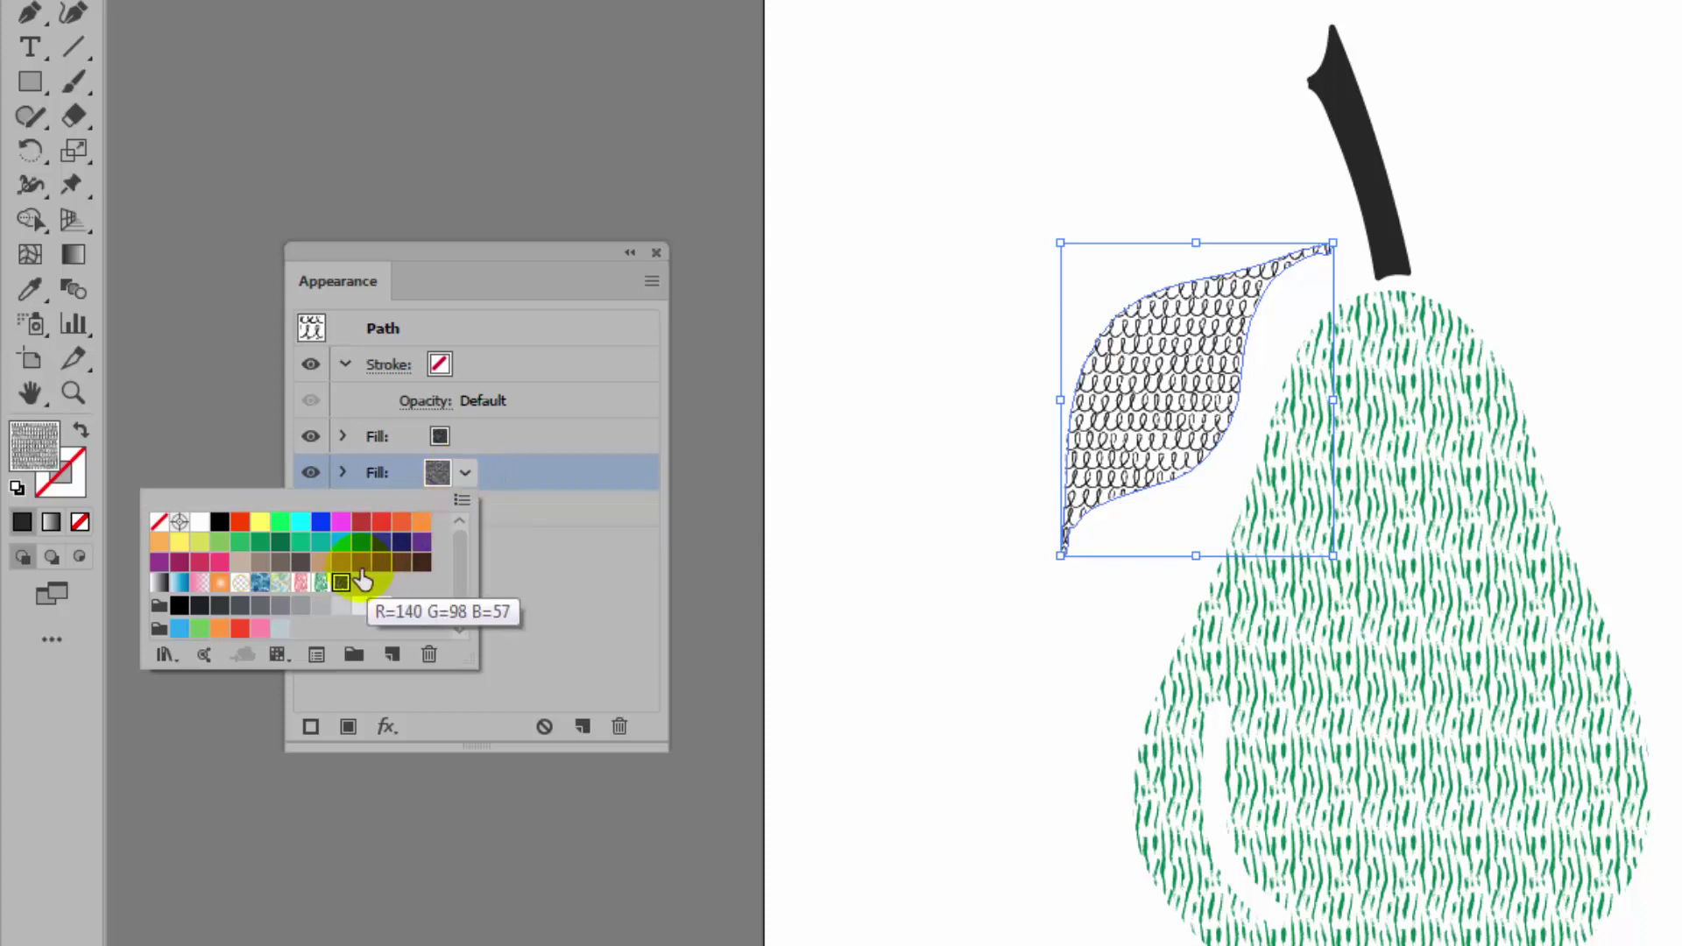
click(219, 543)
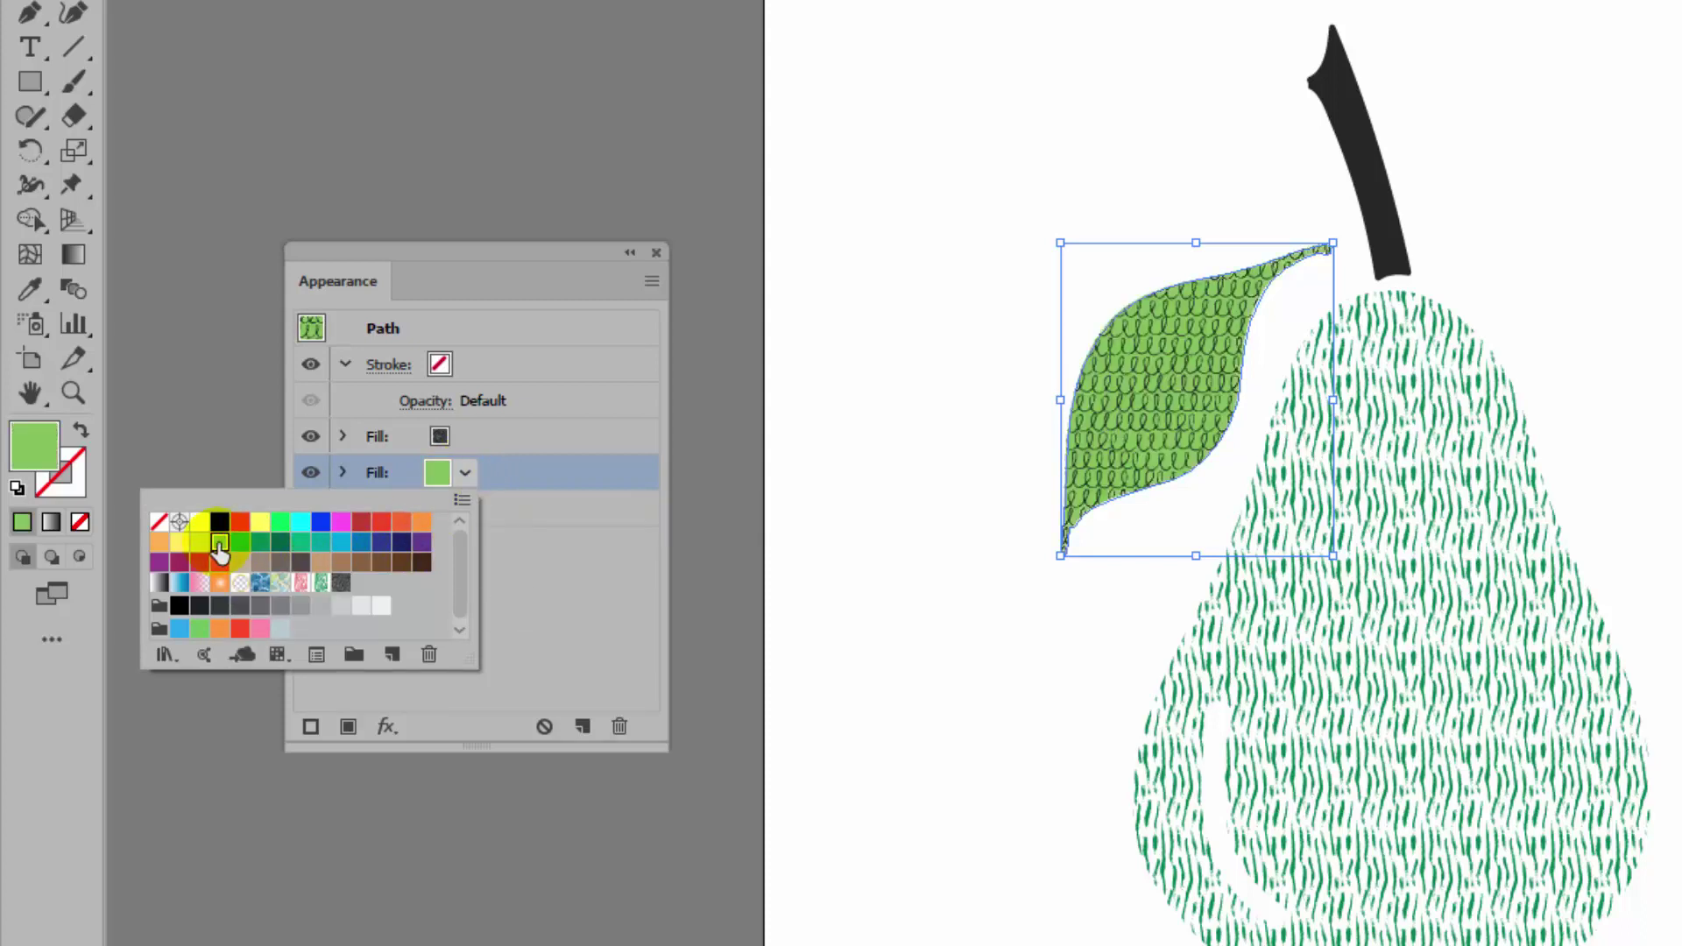
click(606, 576)
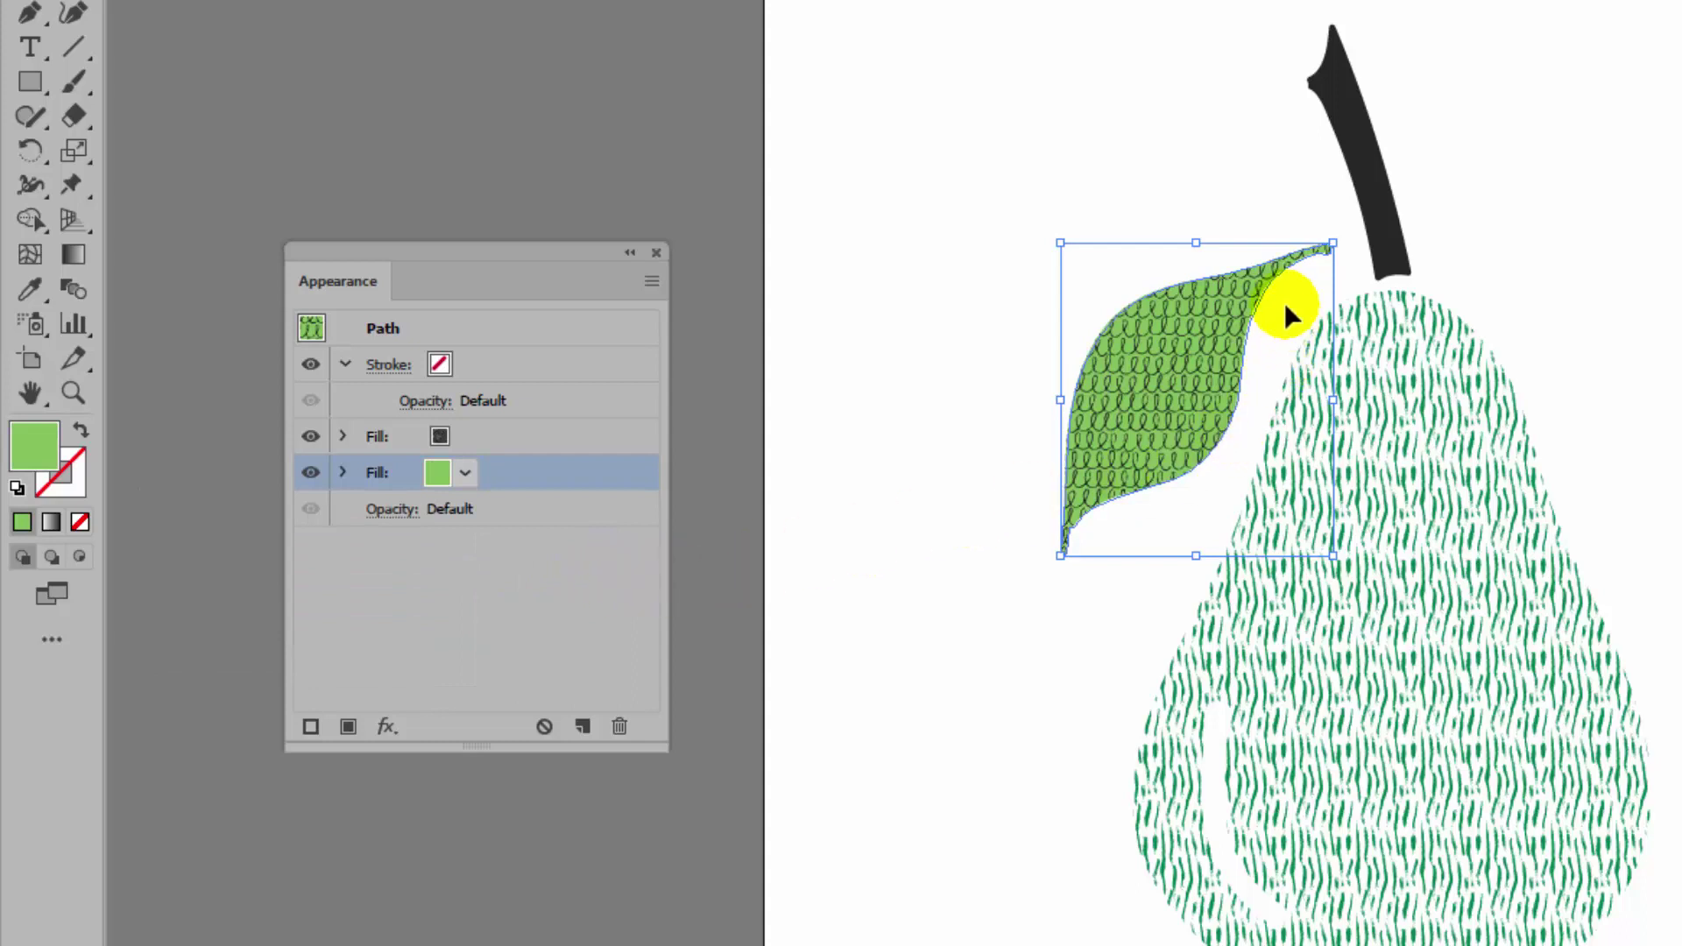
Target the leaf's solid green fill and move the leaf slightly up and left, away from the stem
click(437, 435)
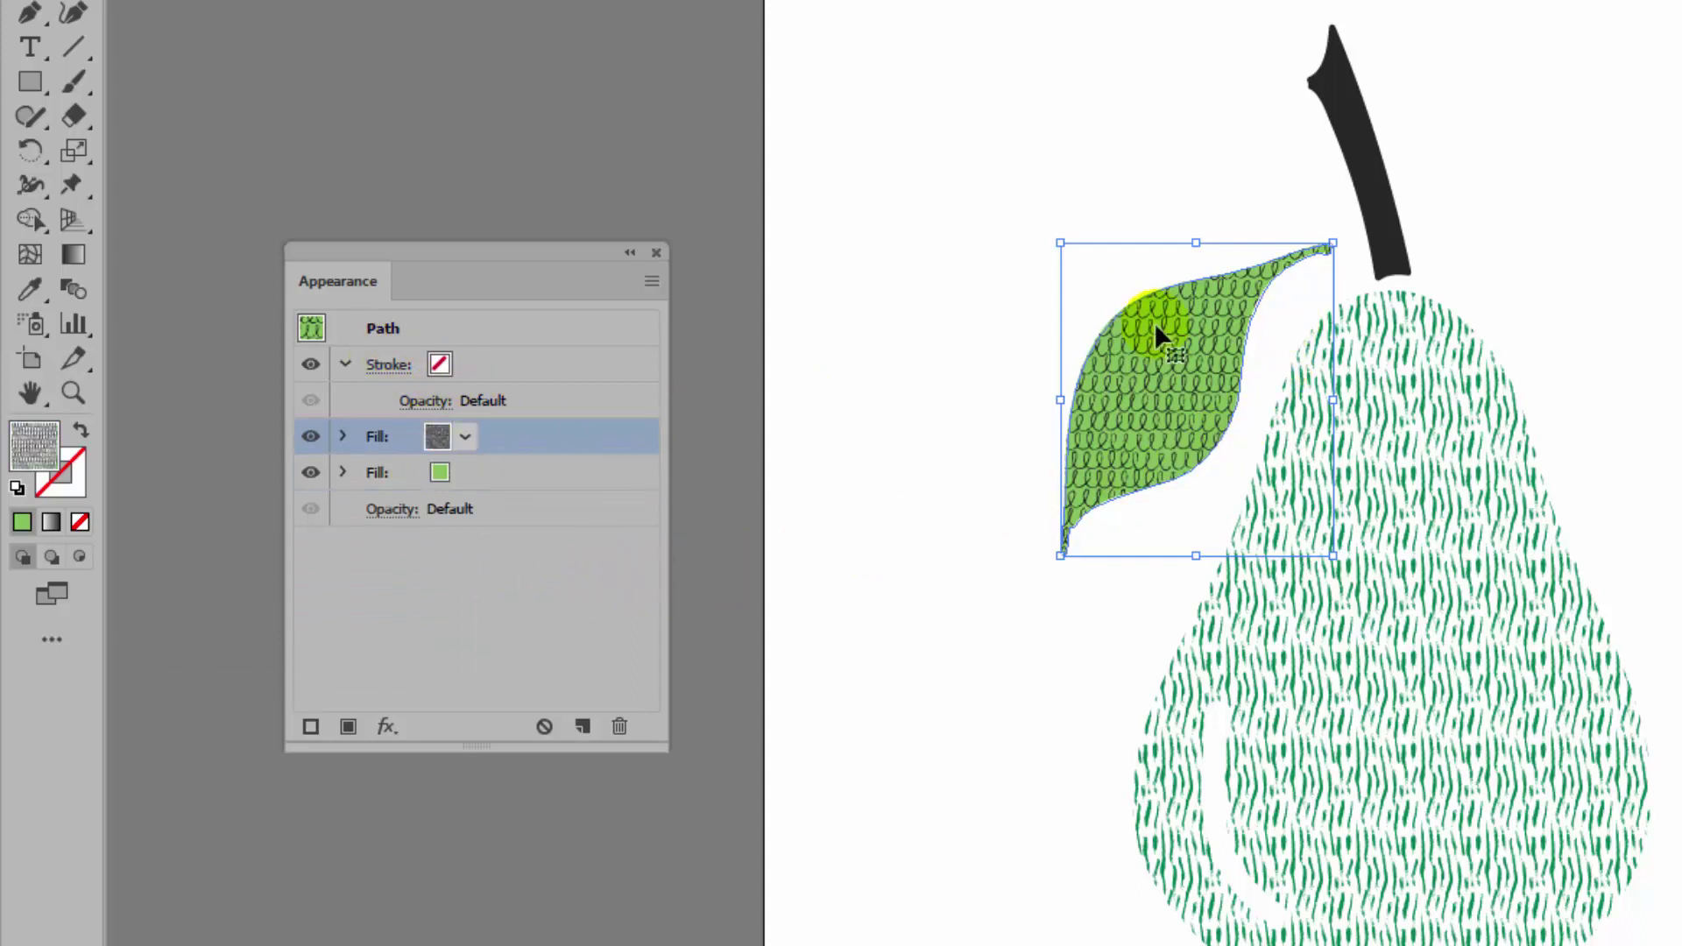
click(540, 480)
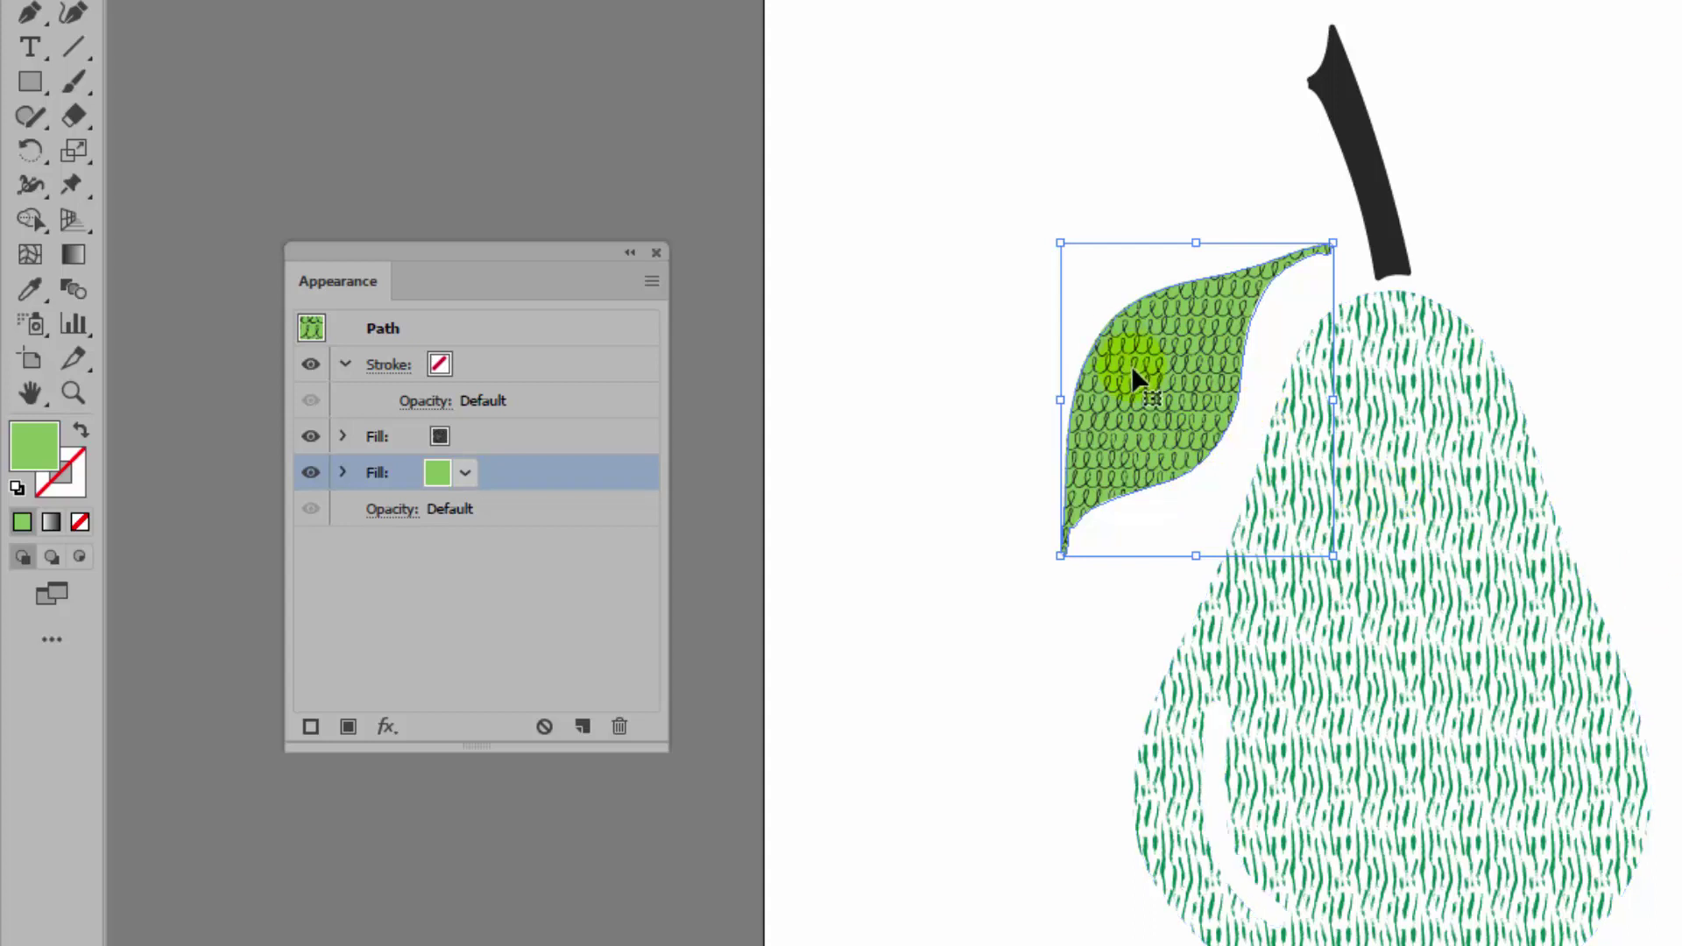
mouse_move(1133, 370)
mouse_down()
mouse_move(1069, 263)
mouse_move(1100, 364)
mouse_move(1121, 363)
mouse_up()
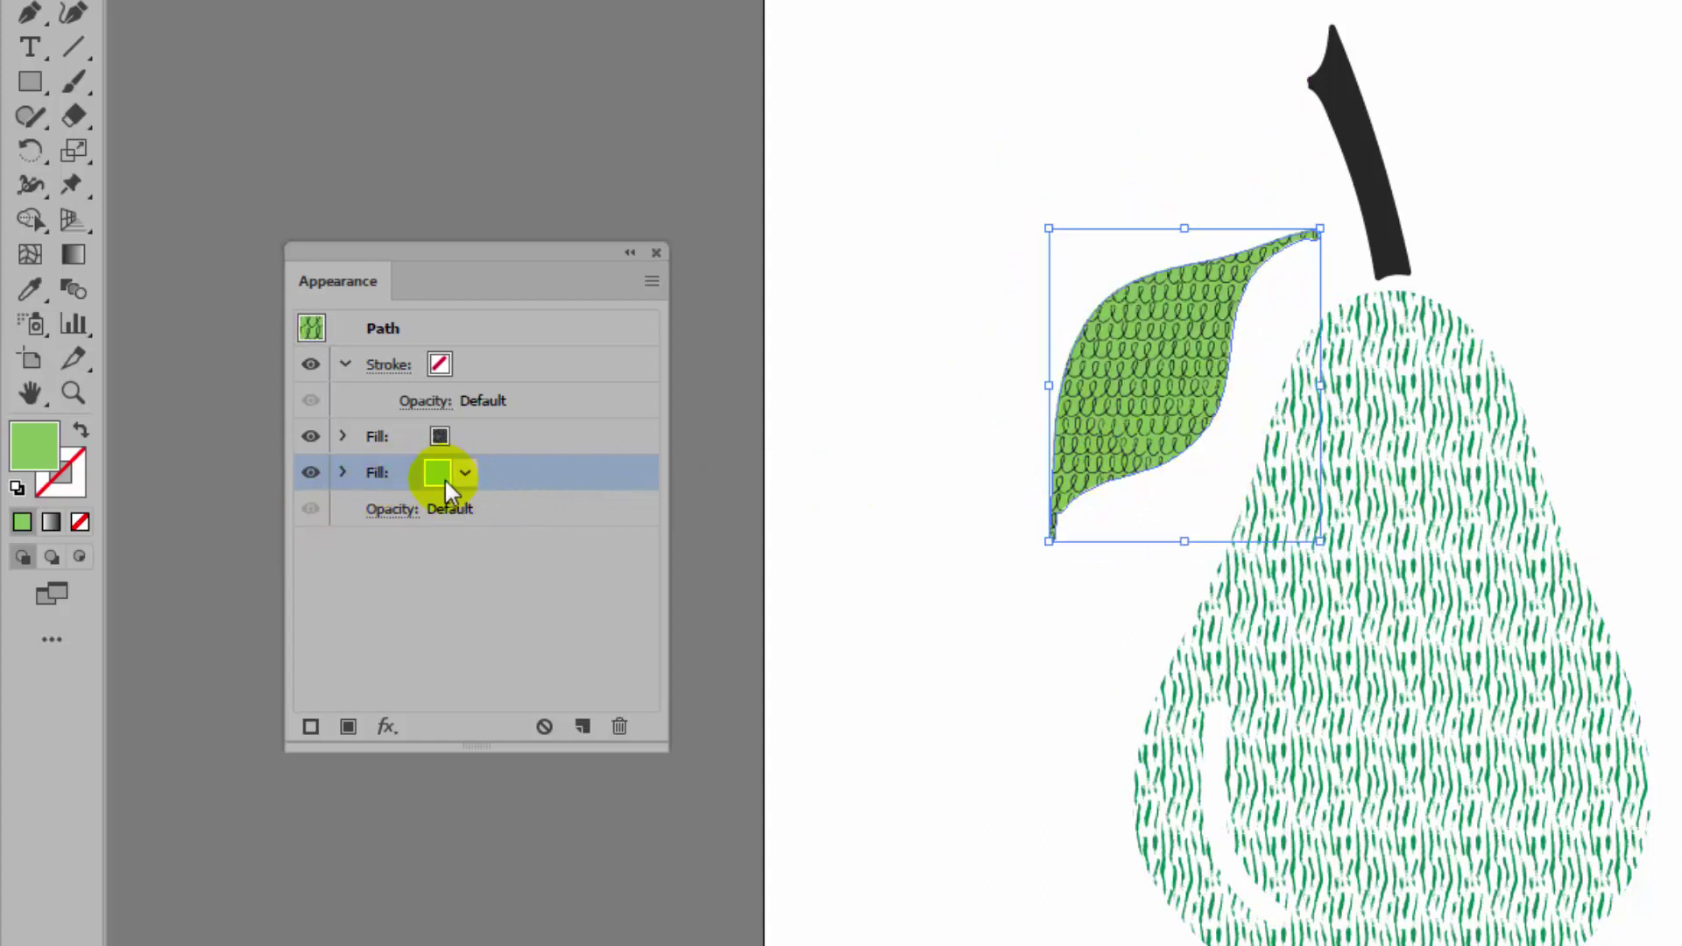
Change the leaf's lower fill to a linear gradient running from light green to yellow-green
click(48, 523)
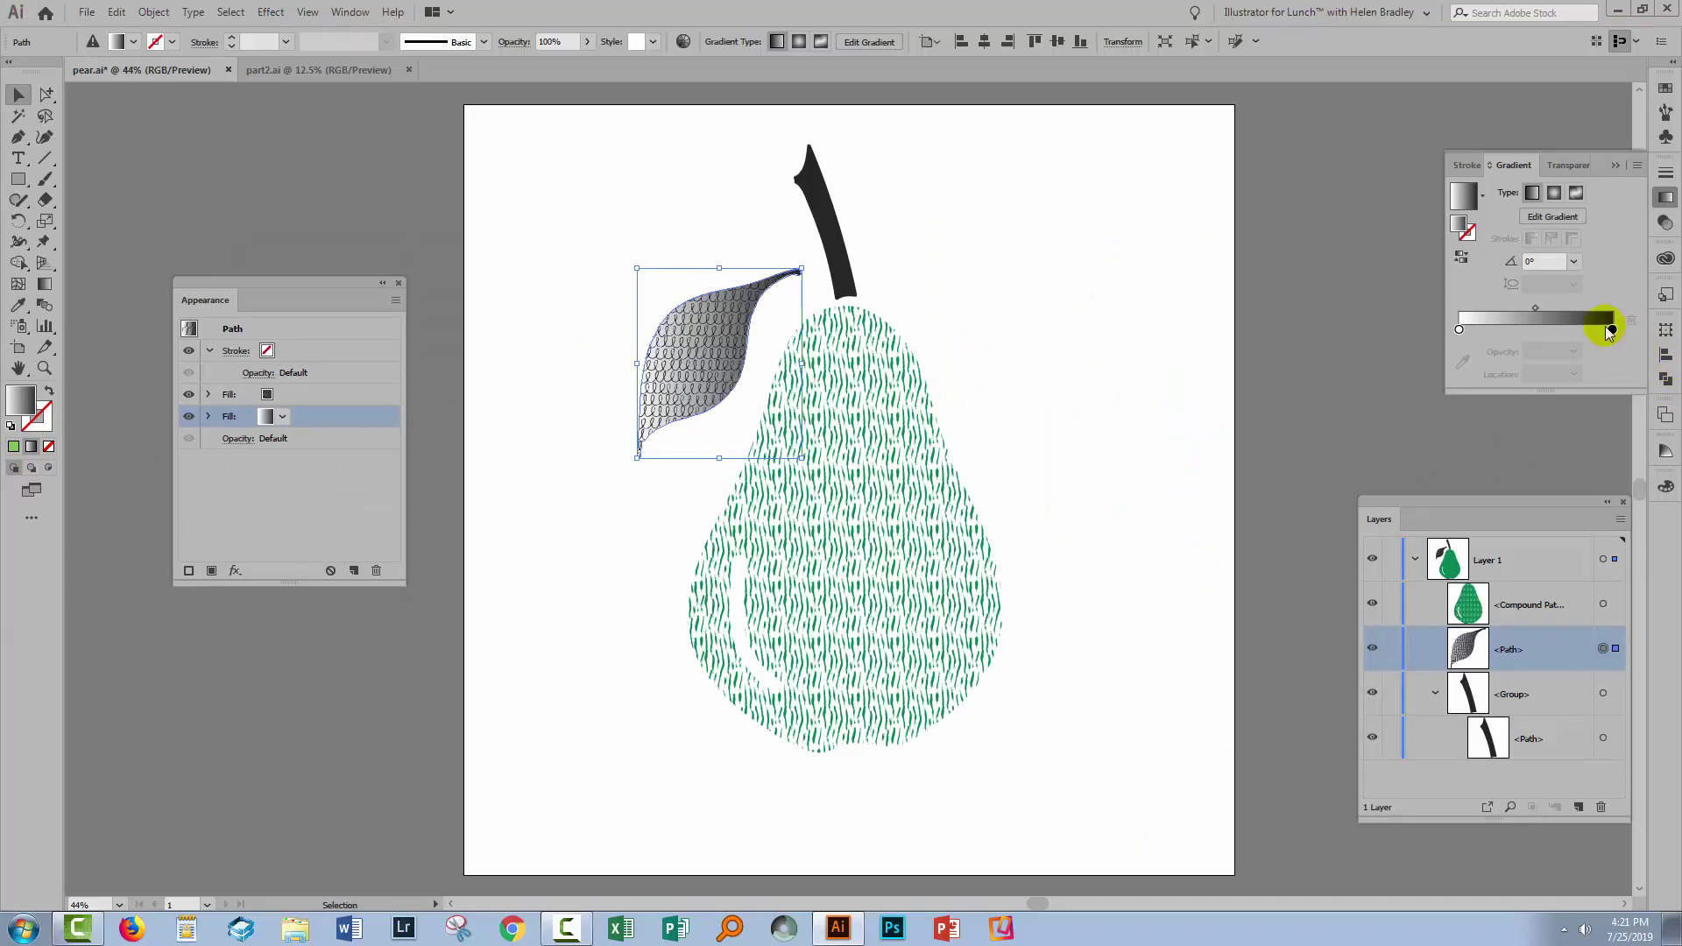
double_click(1612, 330)
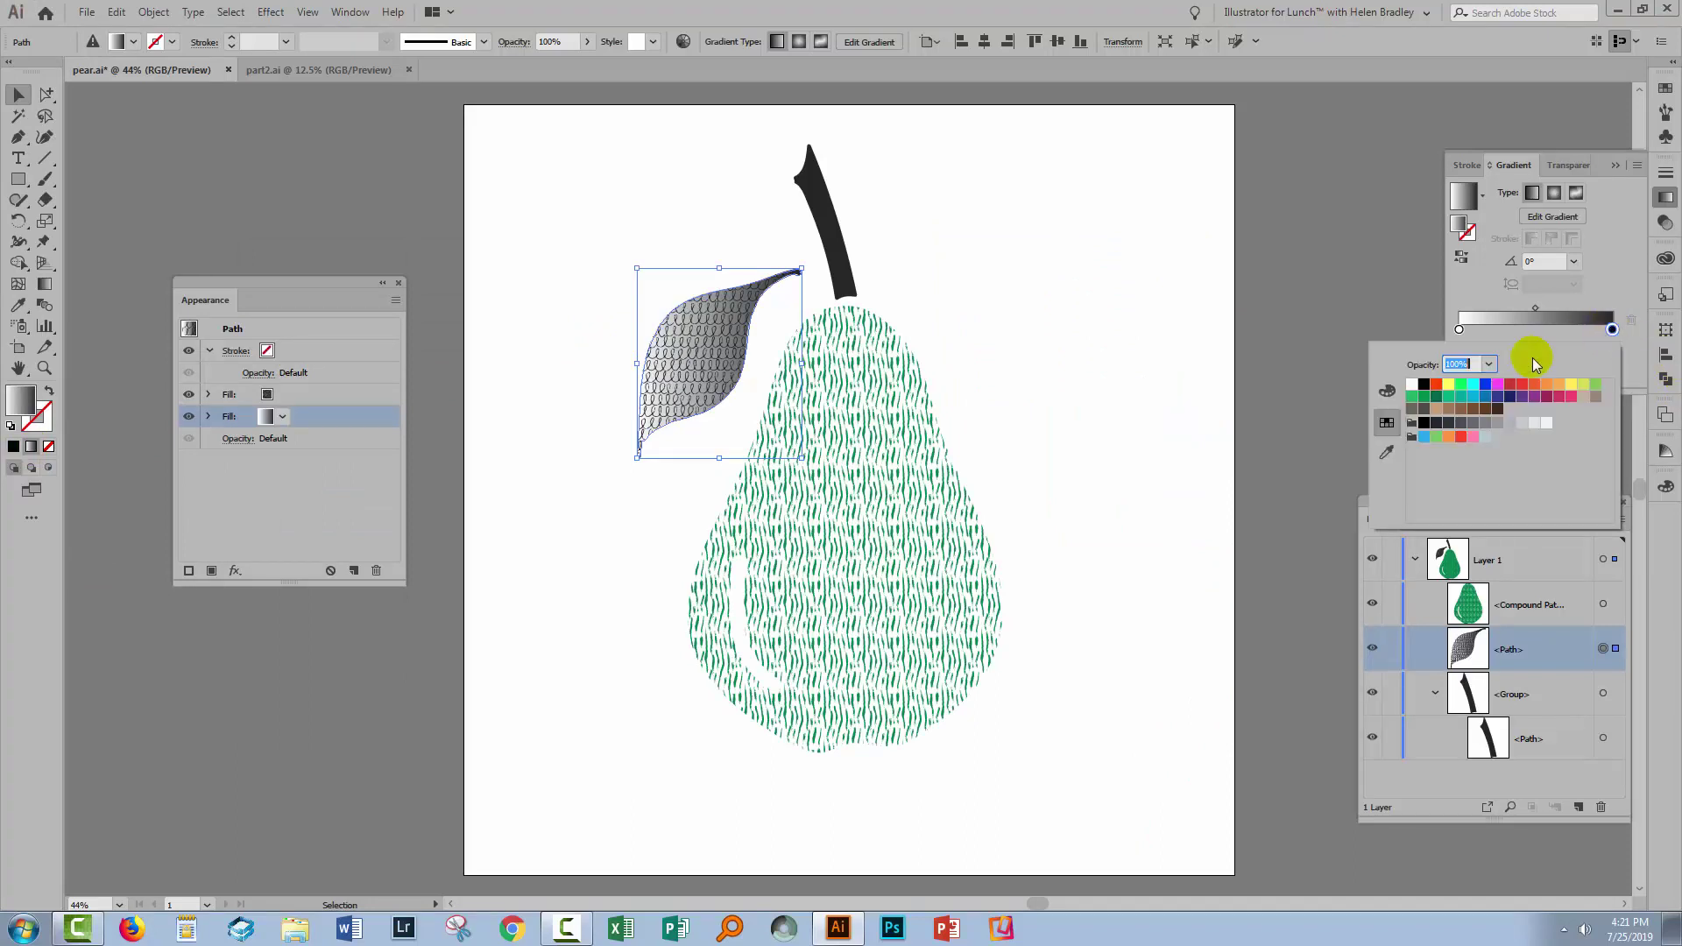
click(1584, 388)
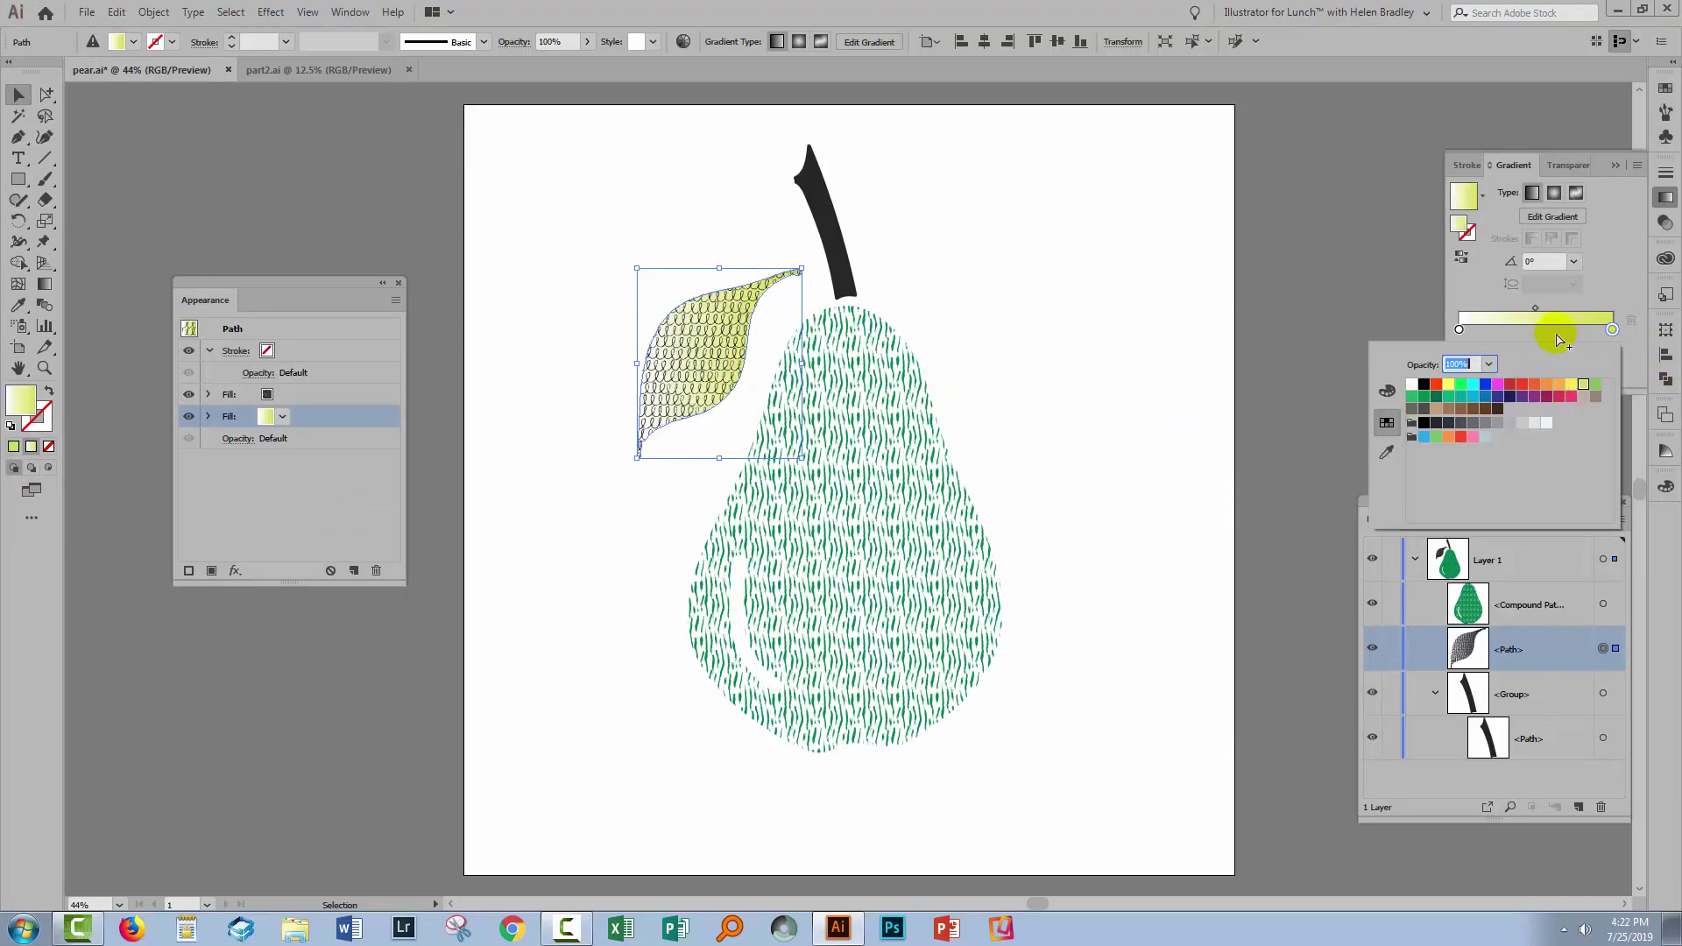
double_click(1460, 330)
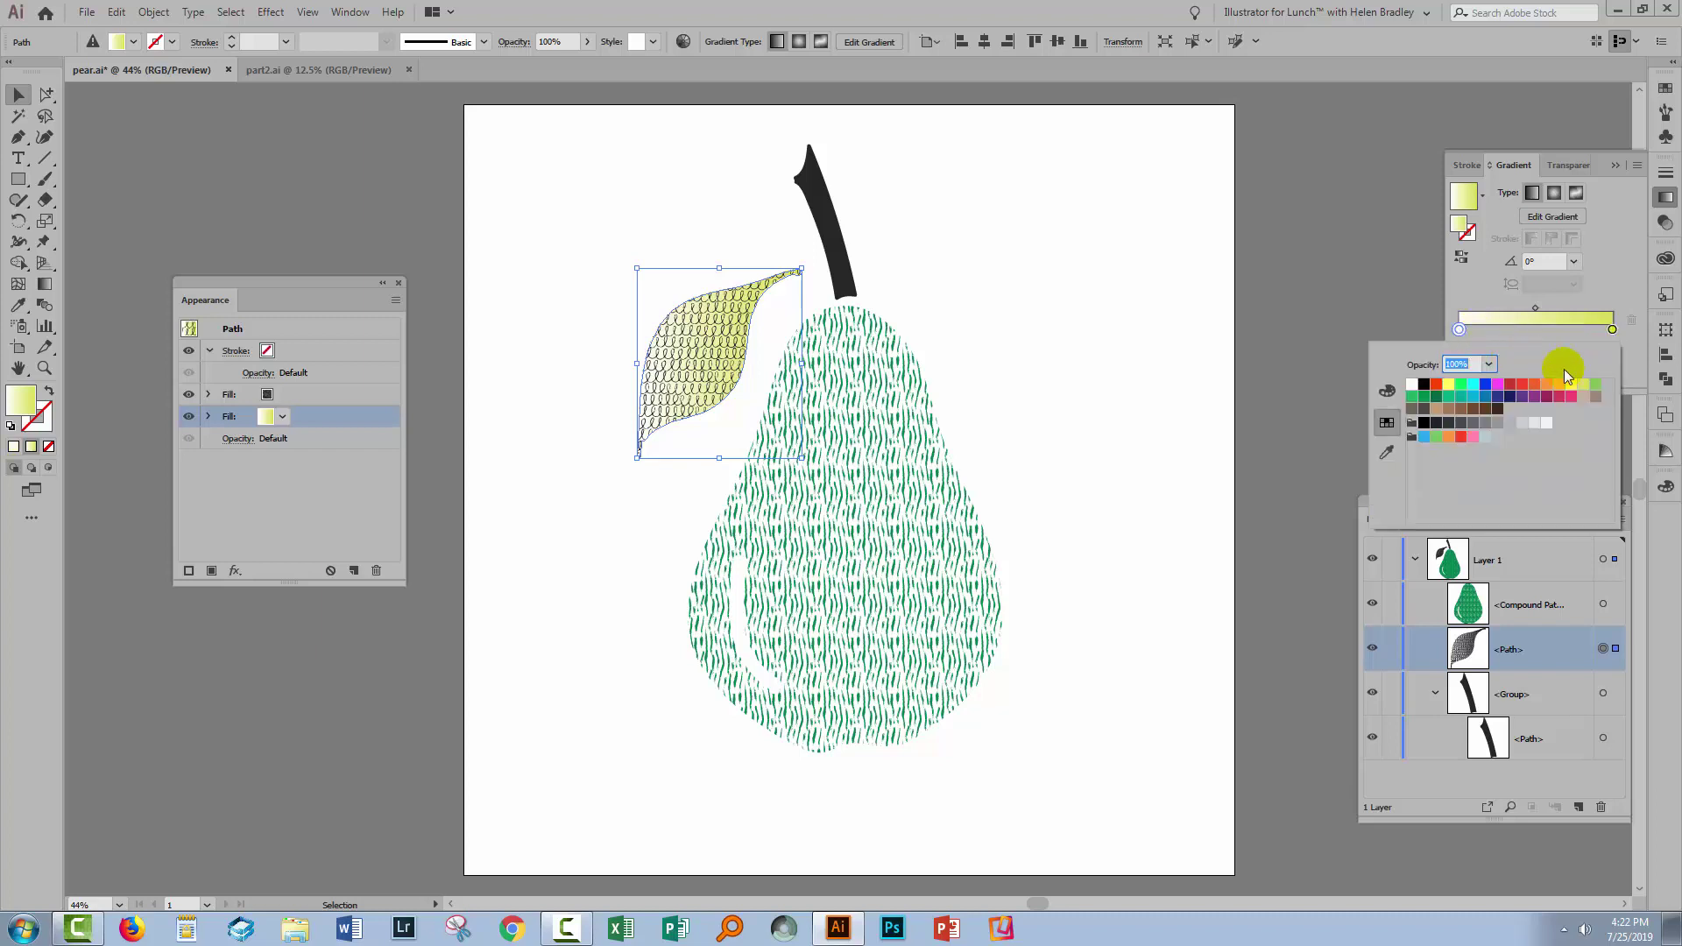
click(1594, 387)
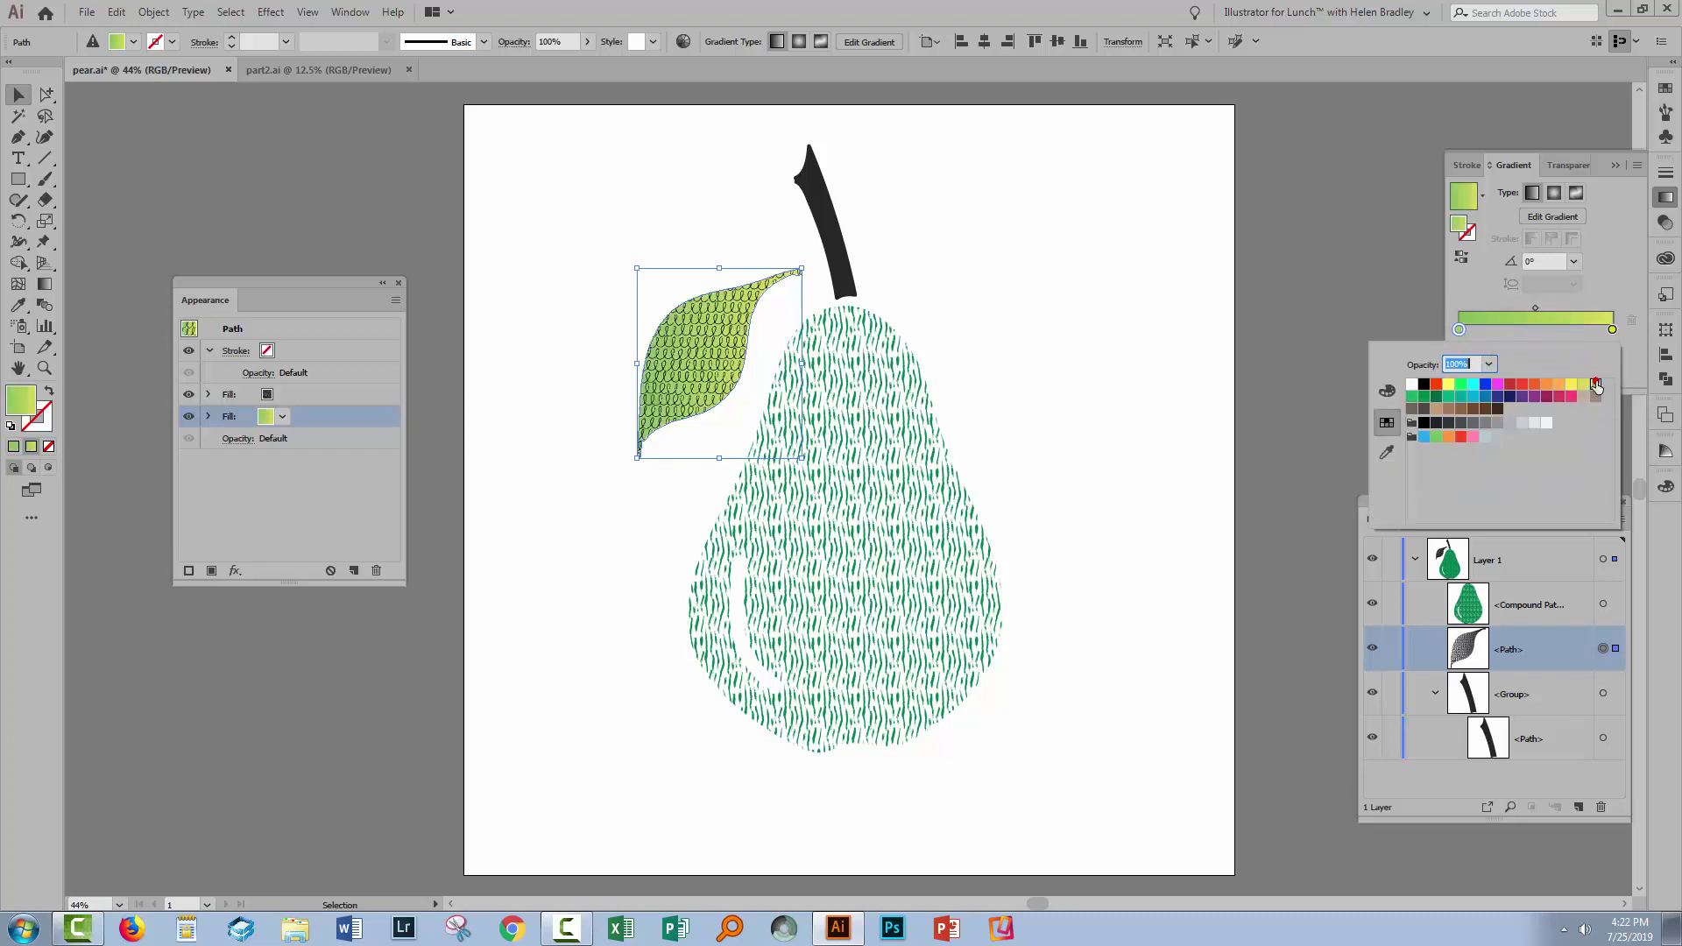
Shift the leaf gradient's midpoint toward the green end, to a location of about 35%
click(1536, 308)
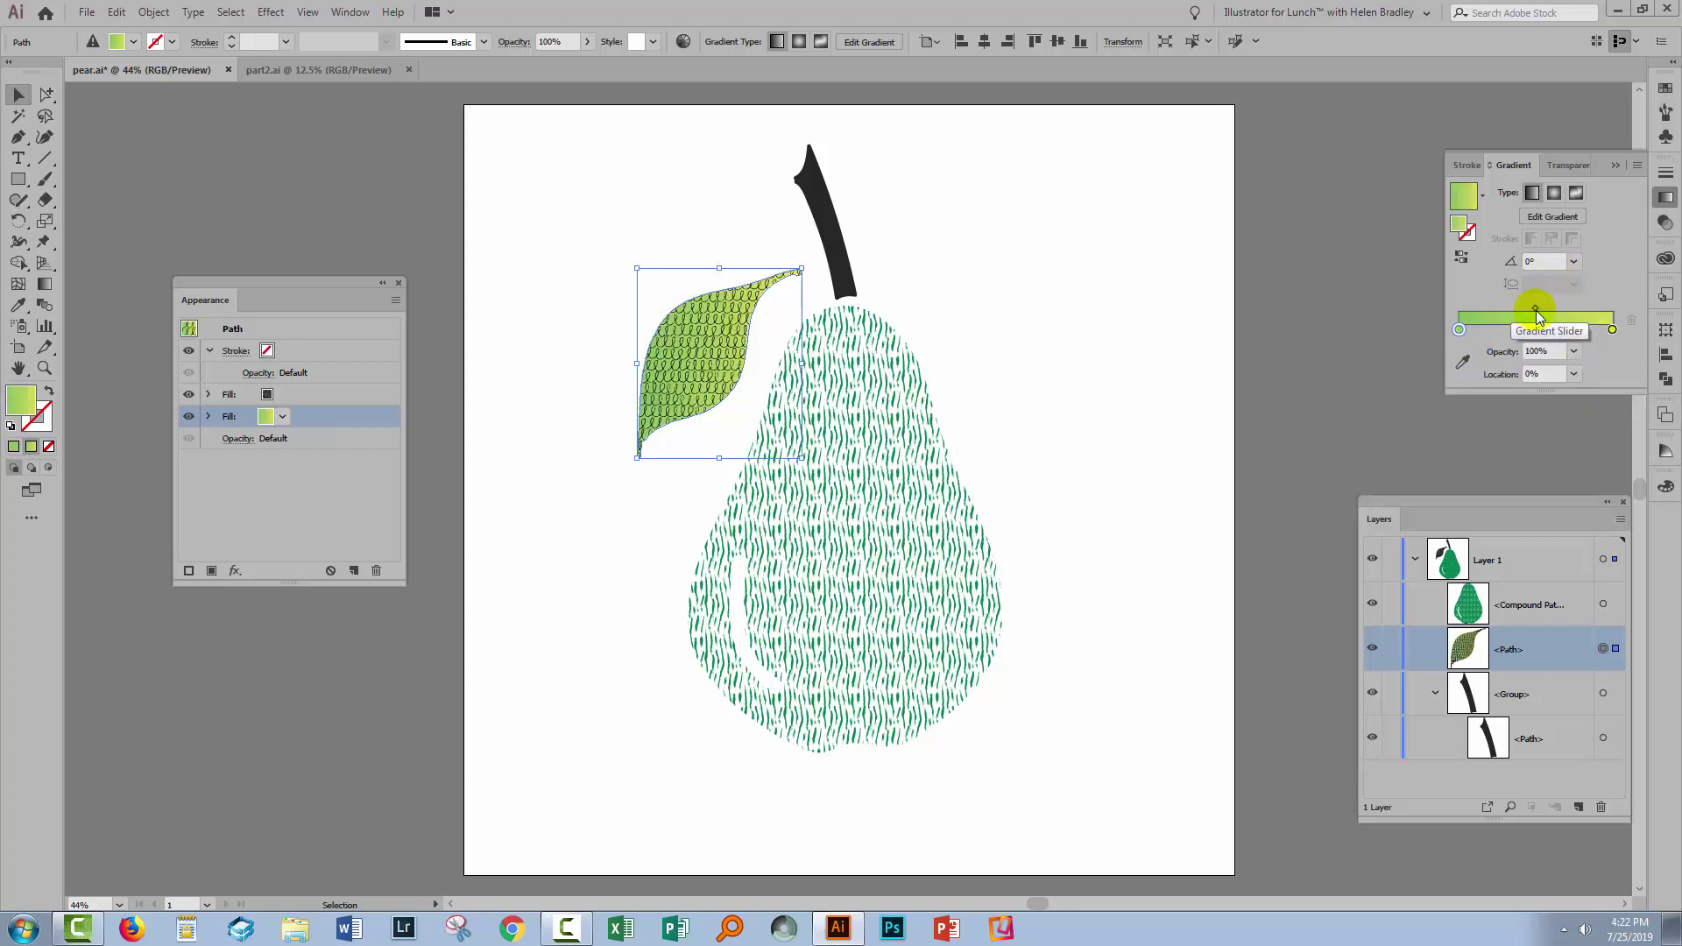
click(1534, 310)
drag(1532, 308, 1513, 310)
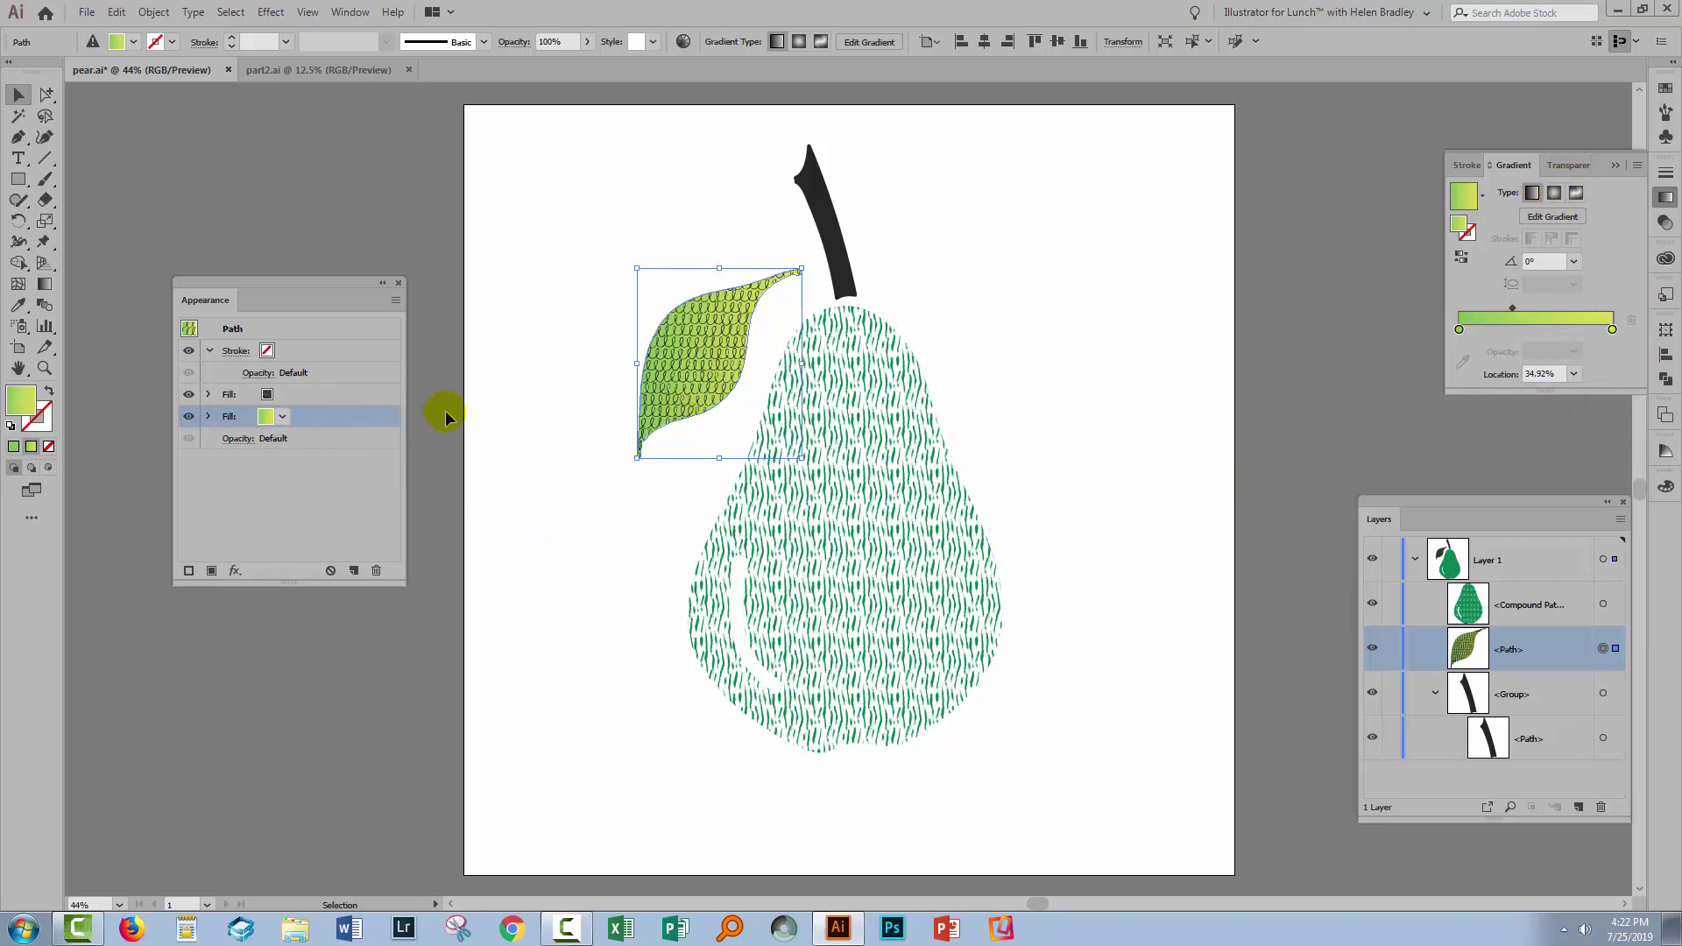
Recolor the black lines of the whole leaf's loop pattern to a muted grey-green, 92a87b, keeping both gradient greens
click(274, 330)
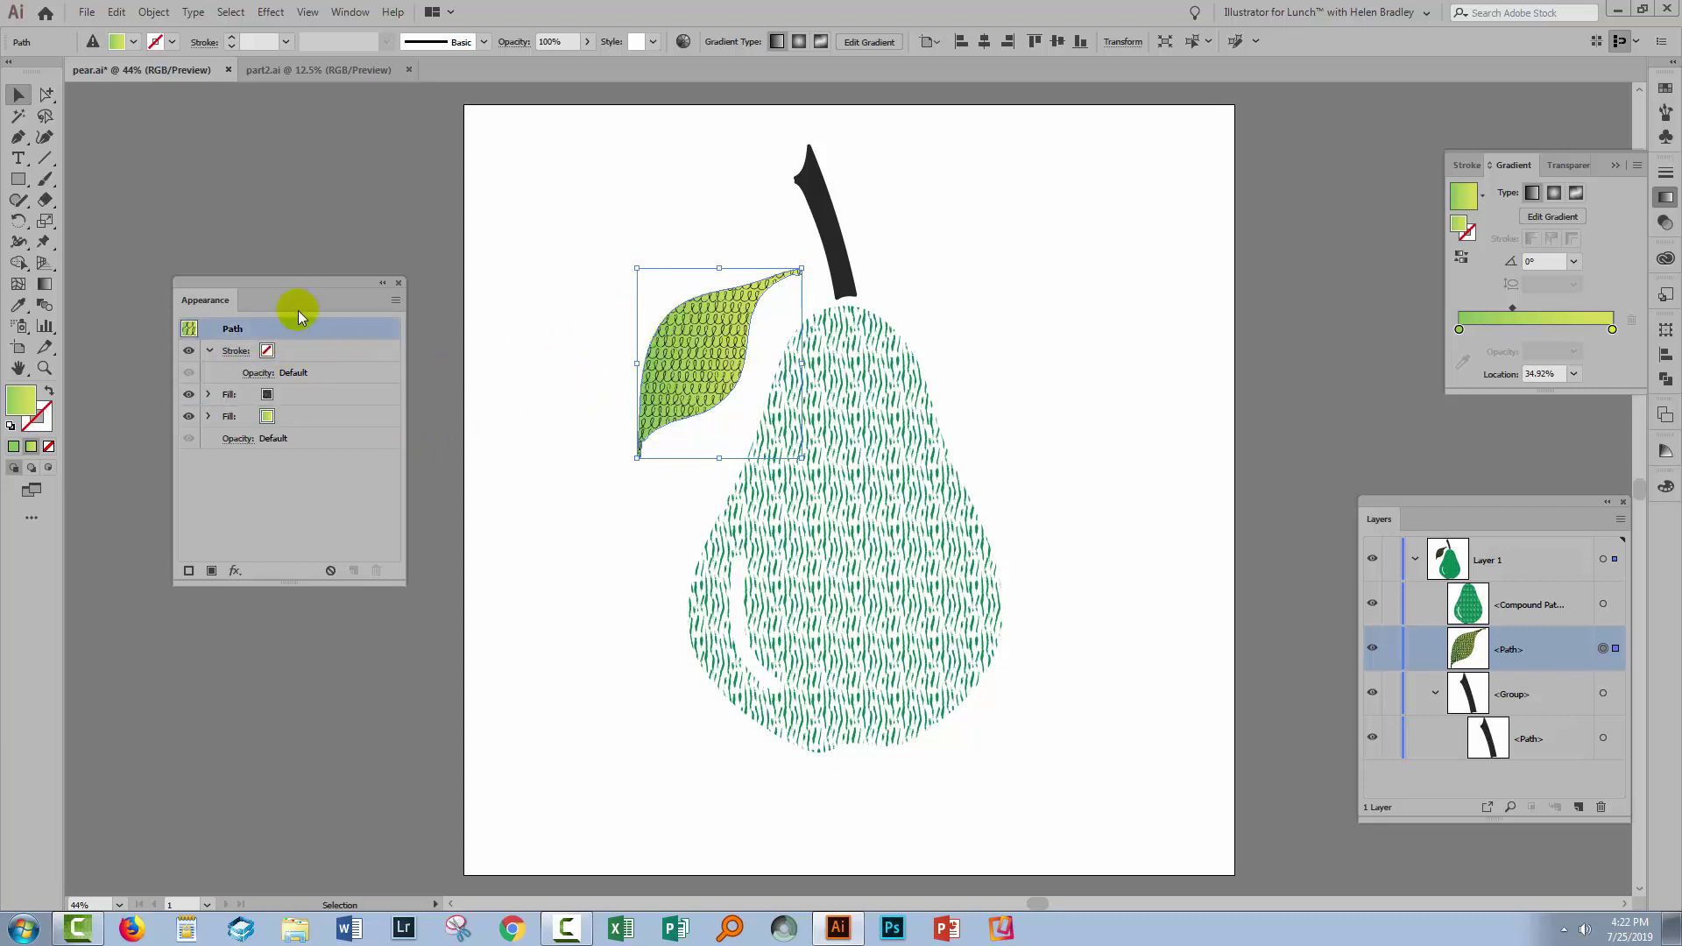
click(683, 42)
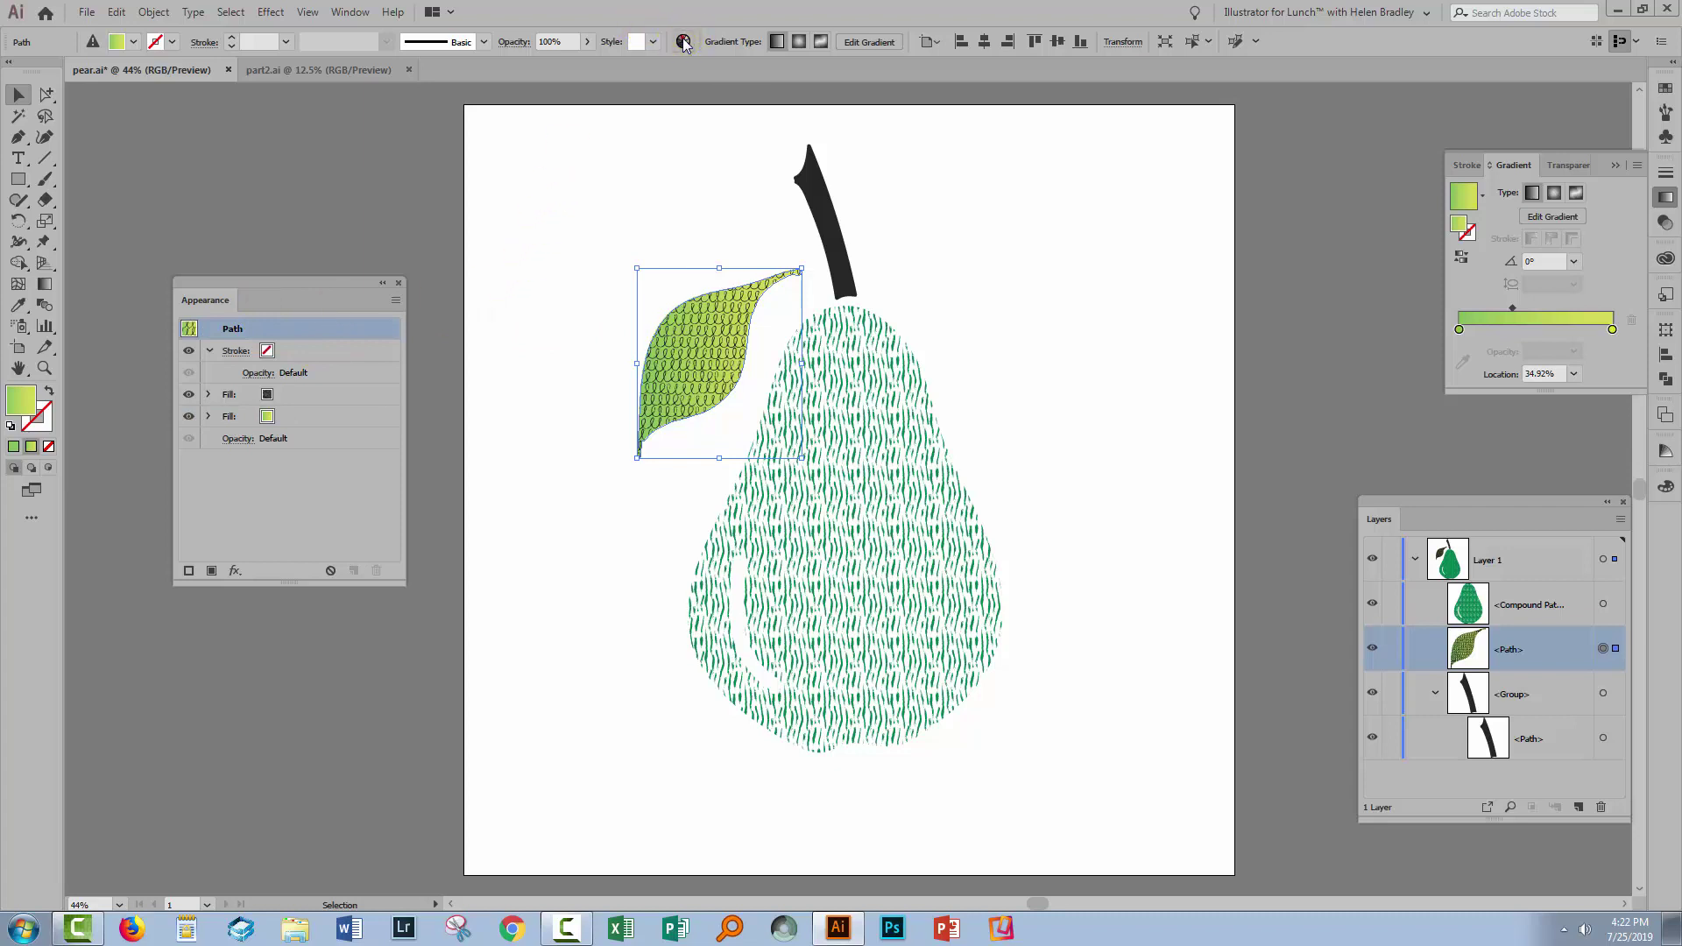
drag(1199, 331, 1038, 267)
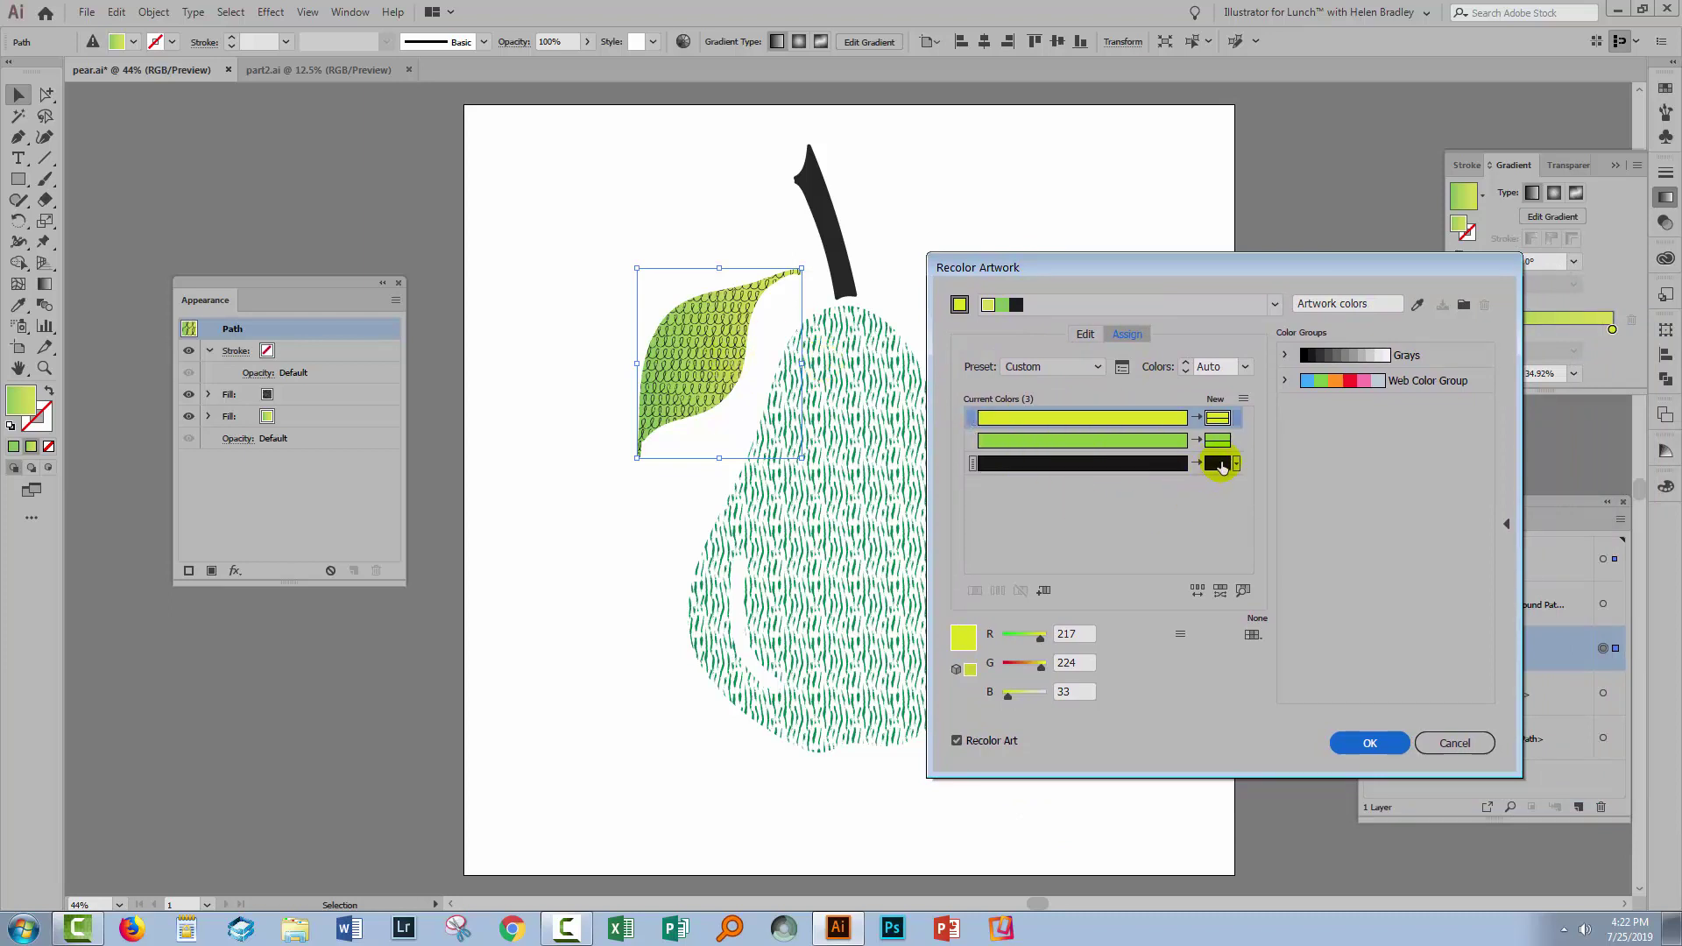
double_click(1211, 473)
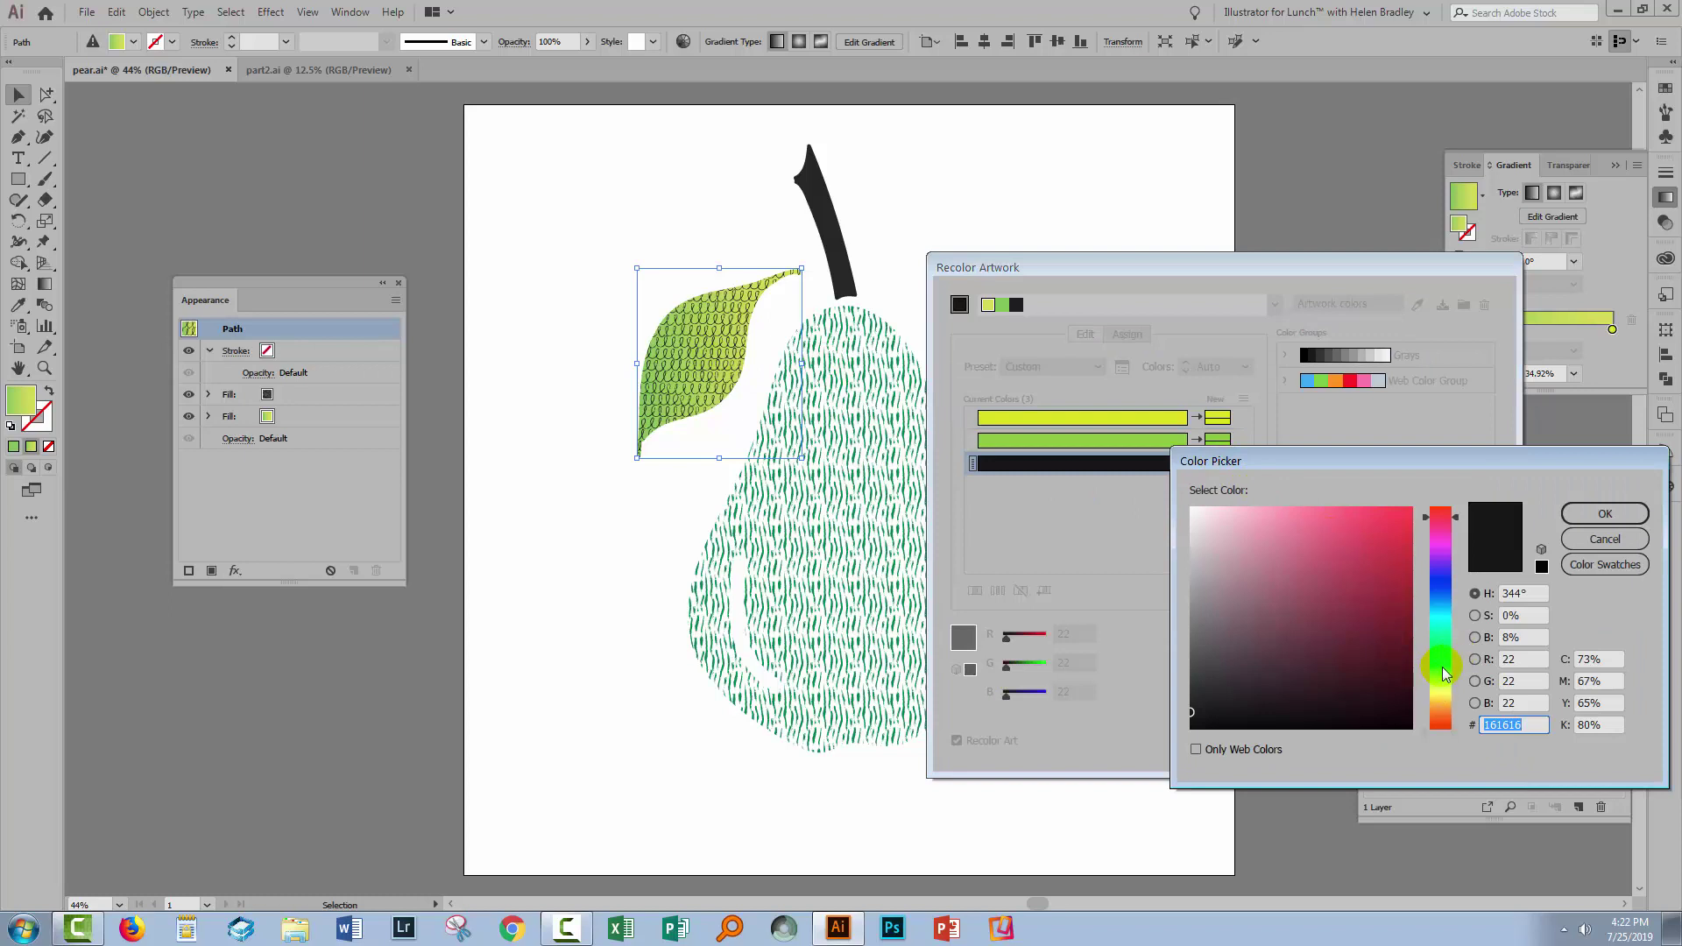
click(1437, 680)
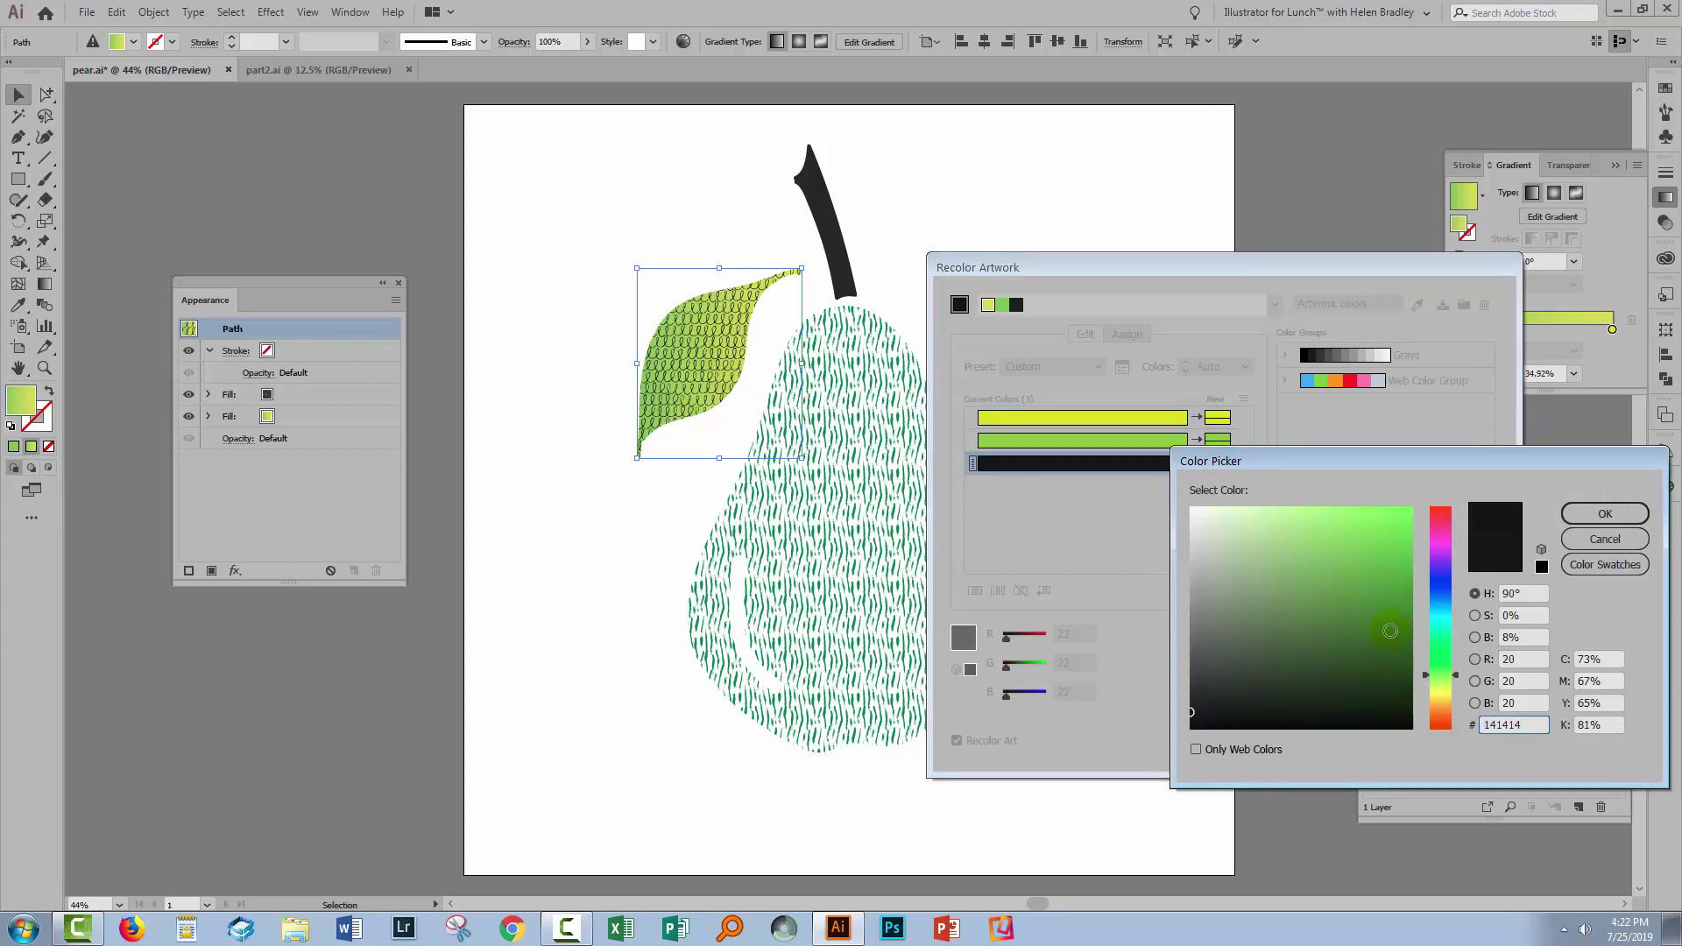
drag(1289, 590, 1251, 581)
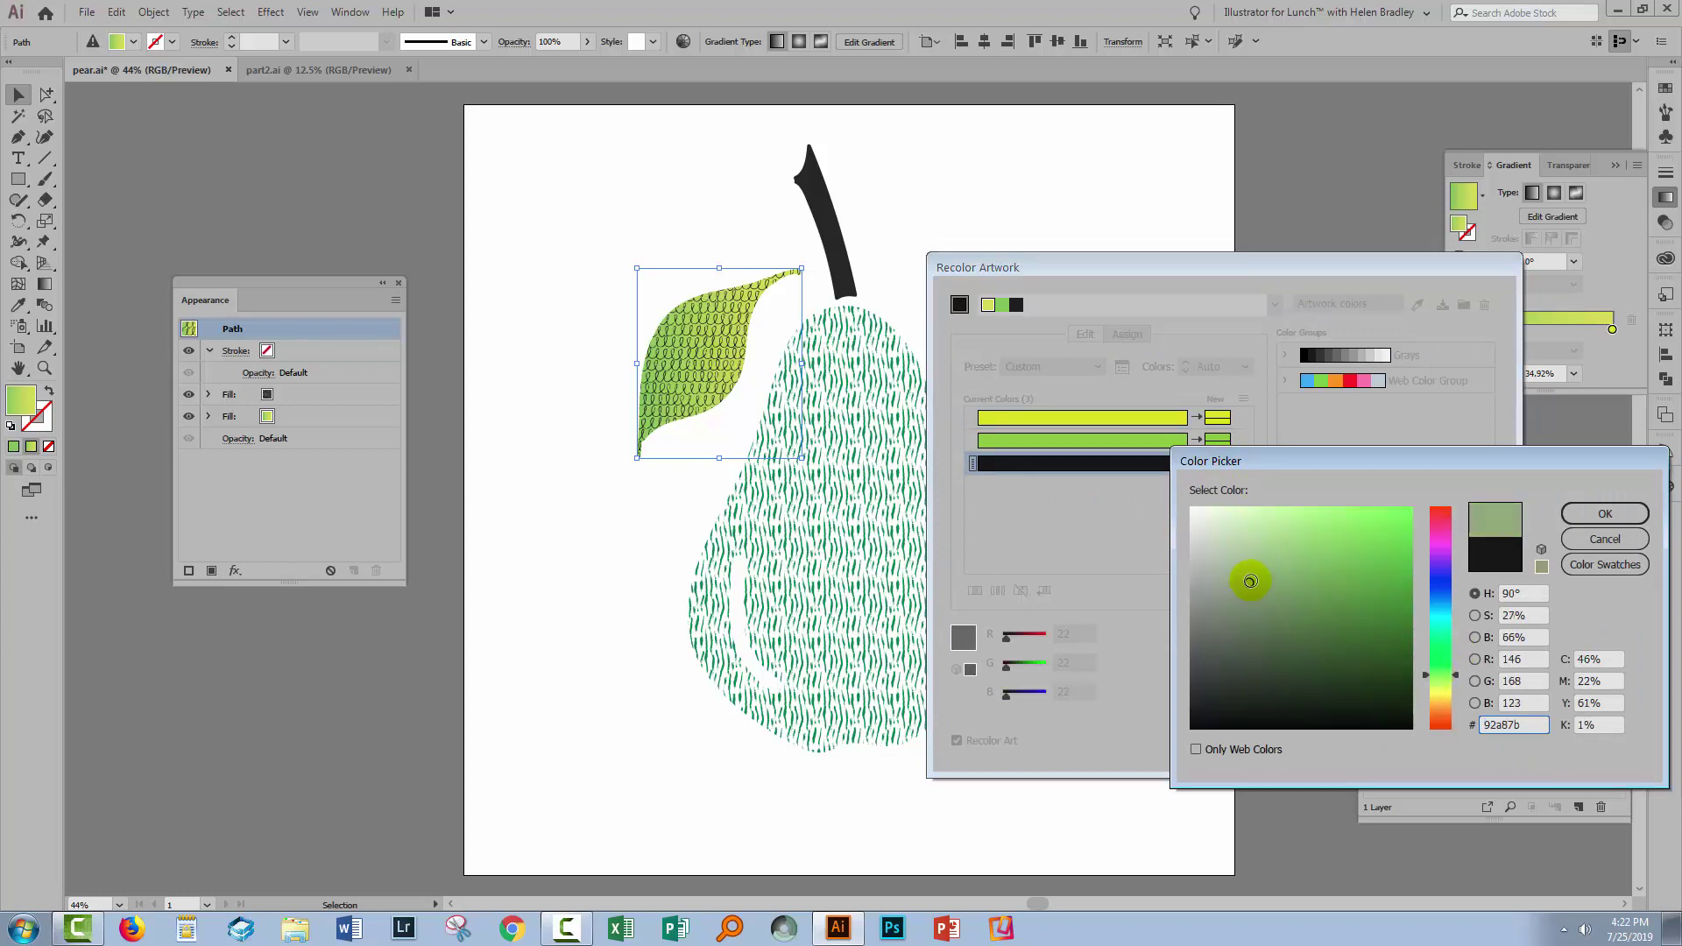
click(1601, 514)
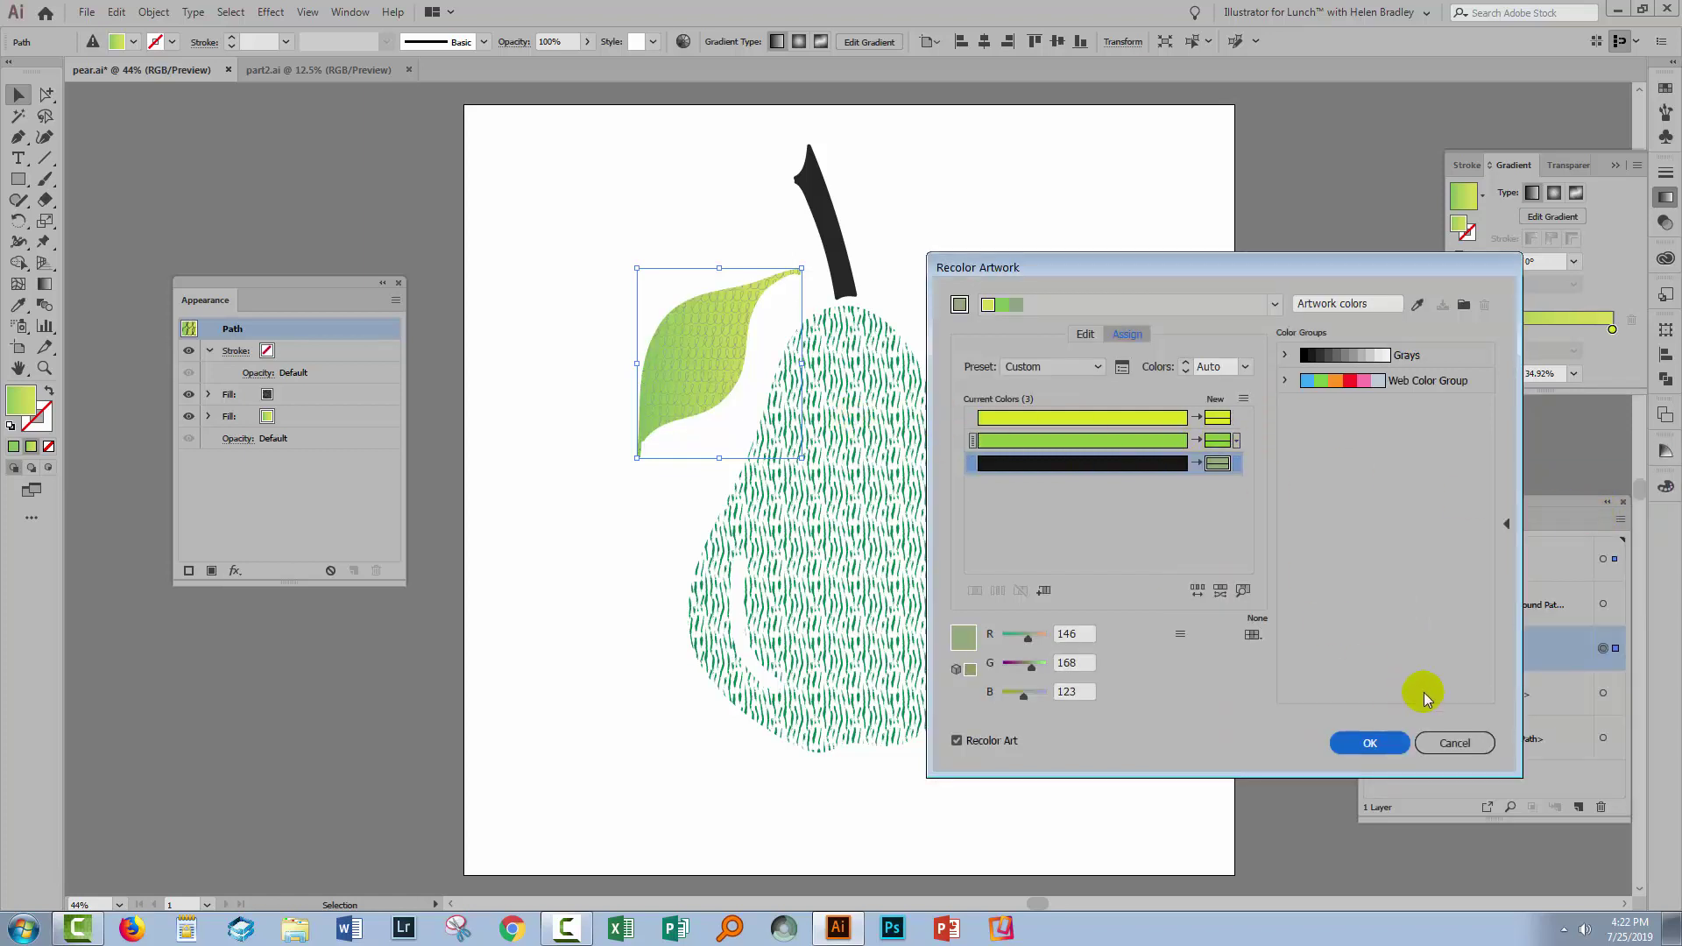
click(1371, 745)
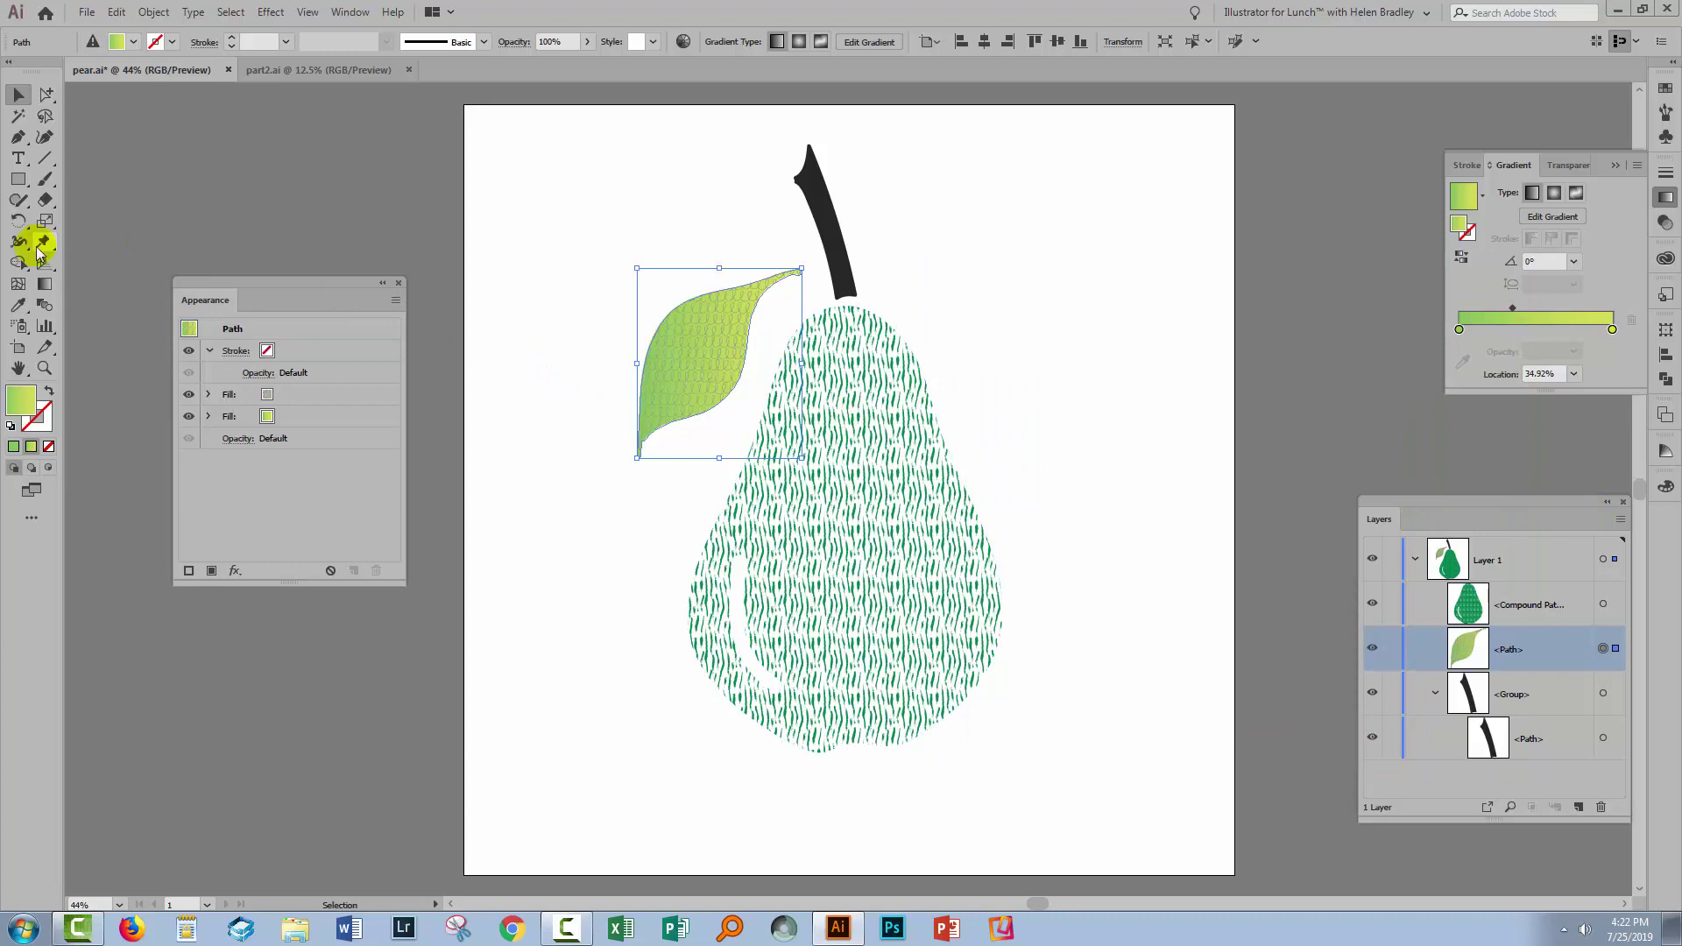
Examine the leaf up close by hiding and reshowing its loop pattern fill and its gradient fill in turn
click(44, 367)
drag(601, 226, 793, 482)
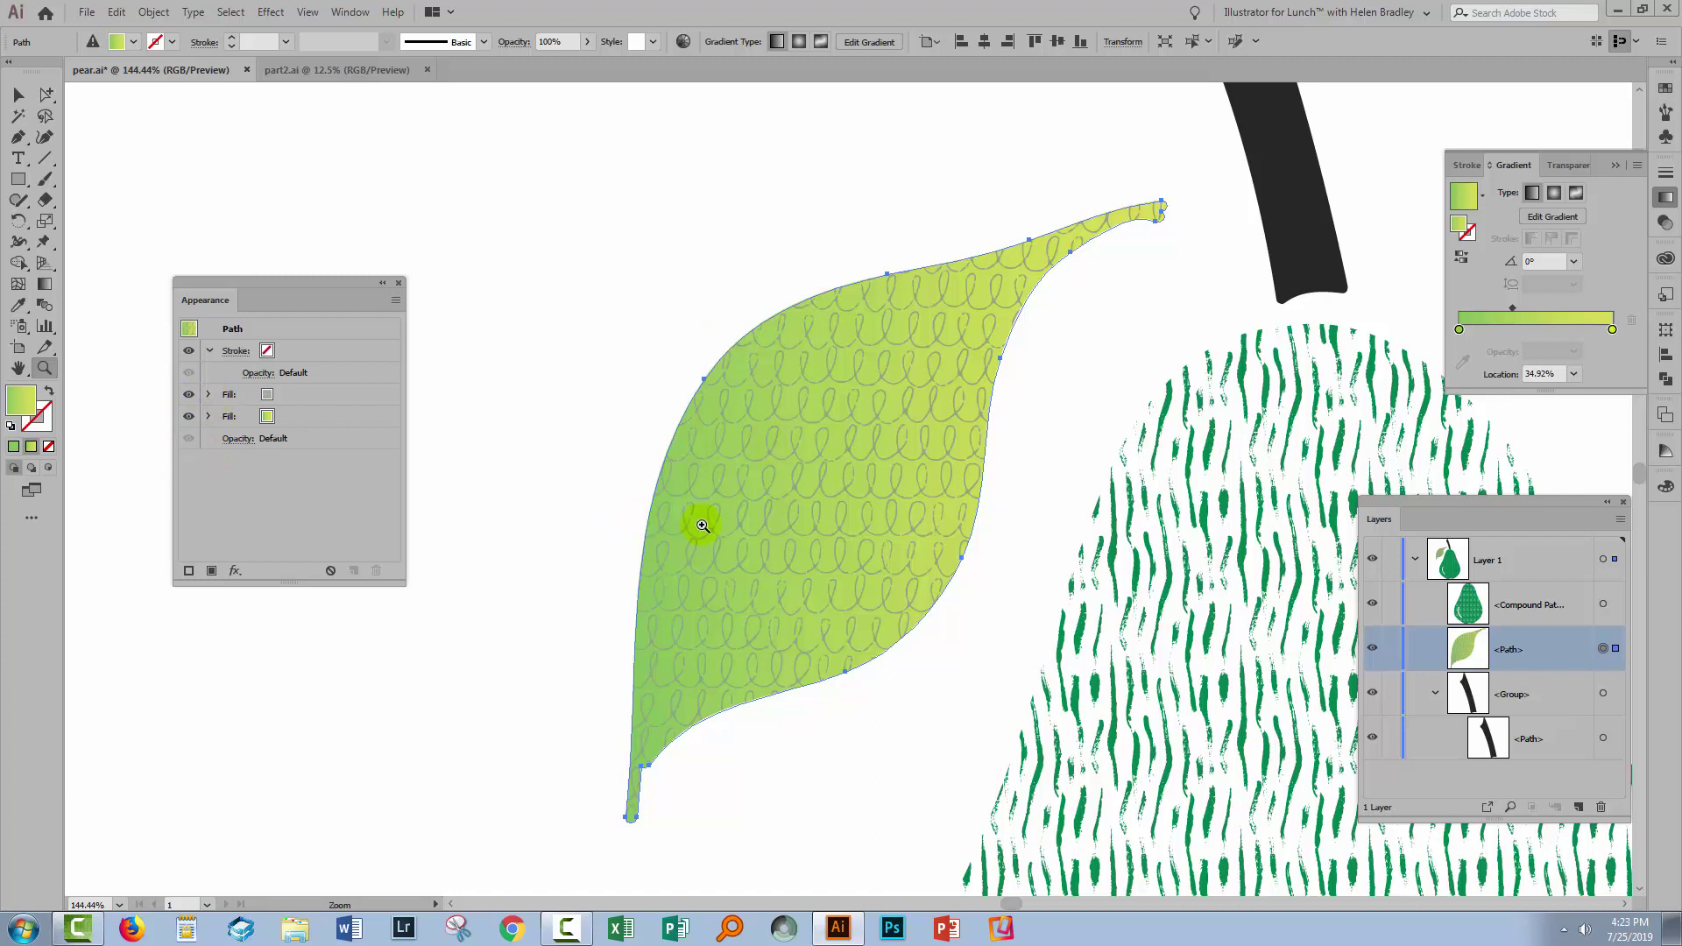
click(189, 396)
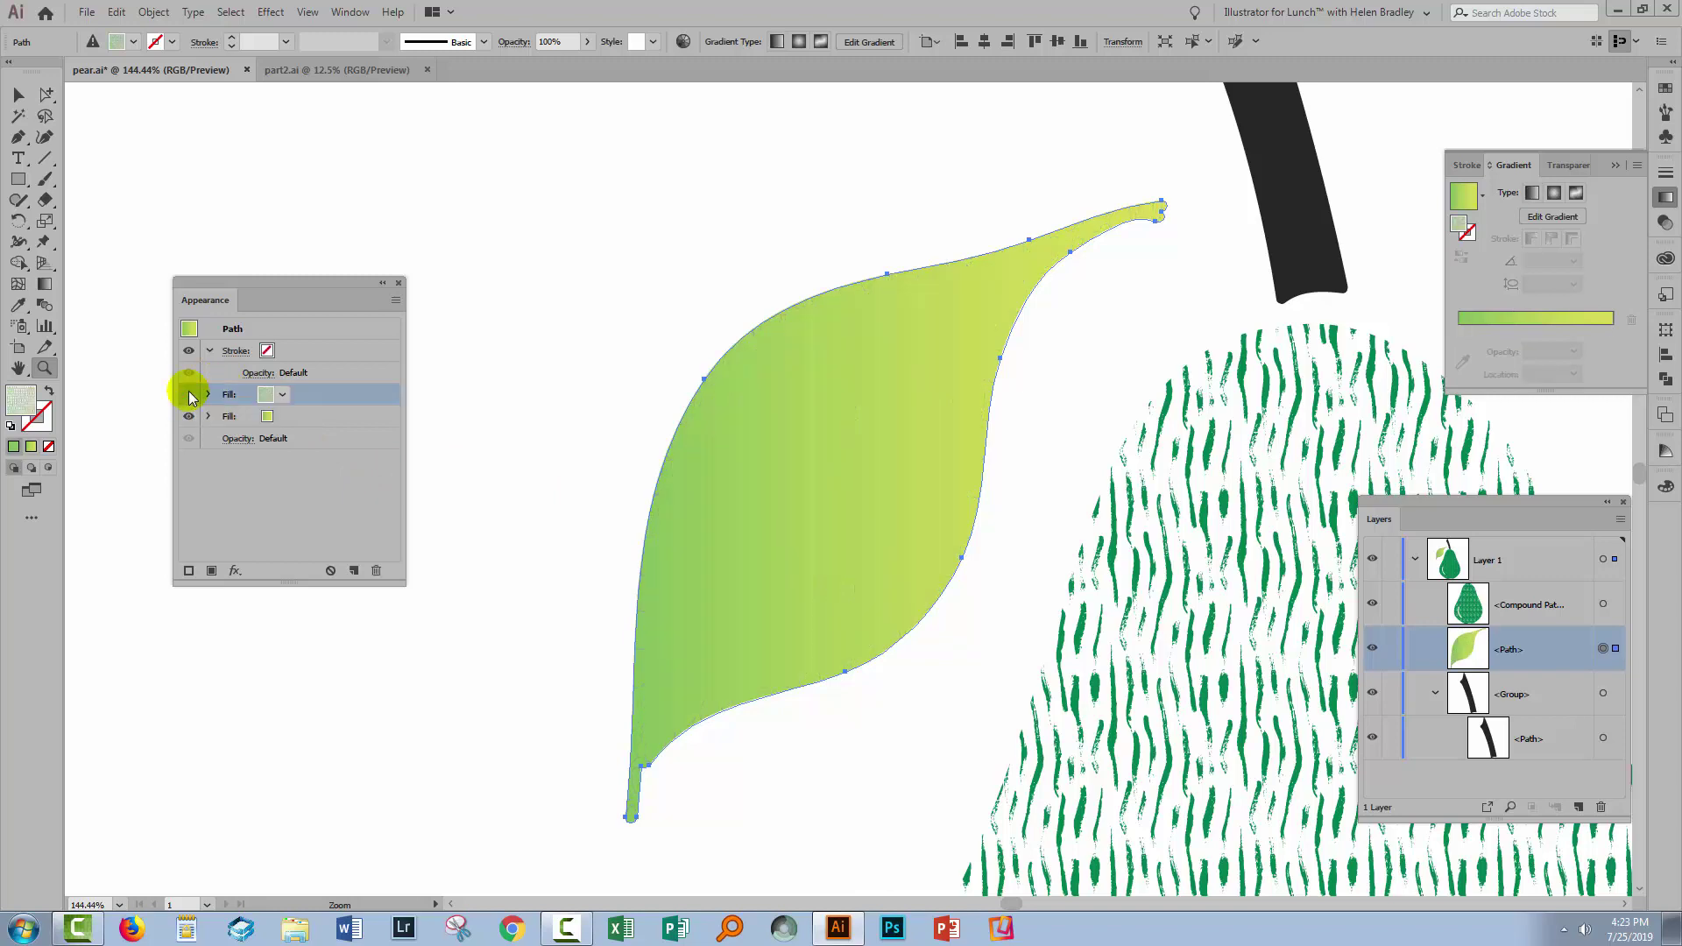
click(189, 396)
click(187, 417)
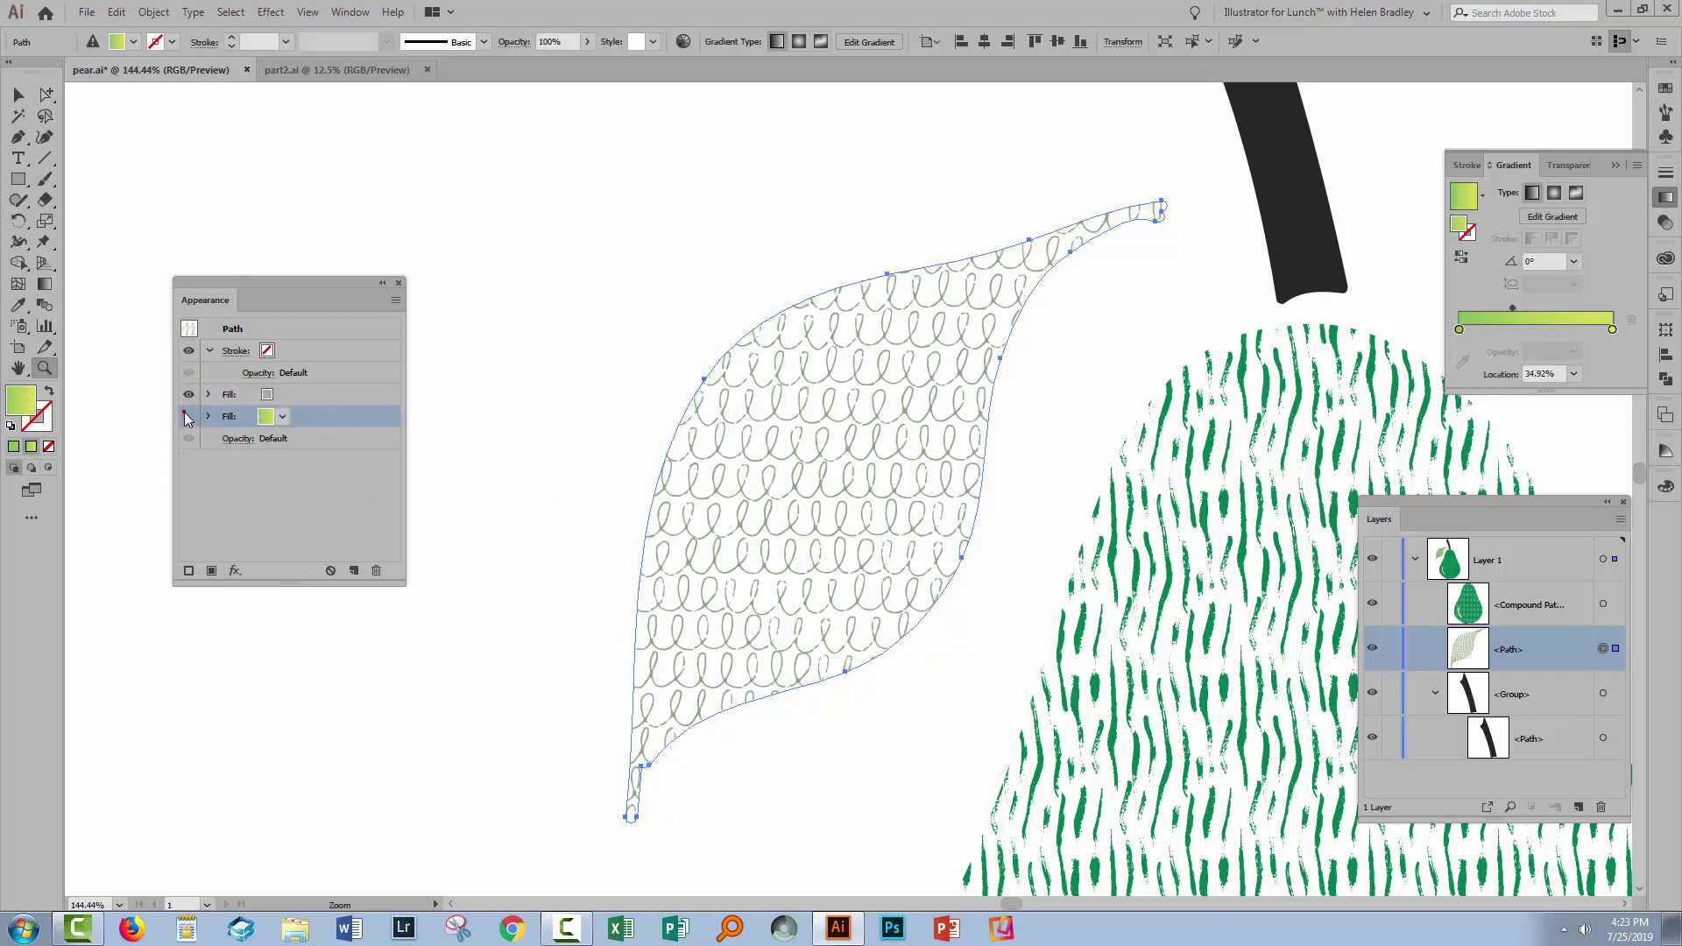
click(186, 417)
Try the Overlay blending mode on the leaf's loop pattern fill and settle on Color Burn at 100% opacity
click(209, 395)
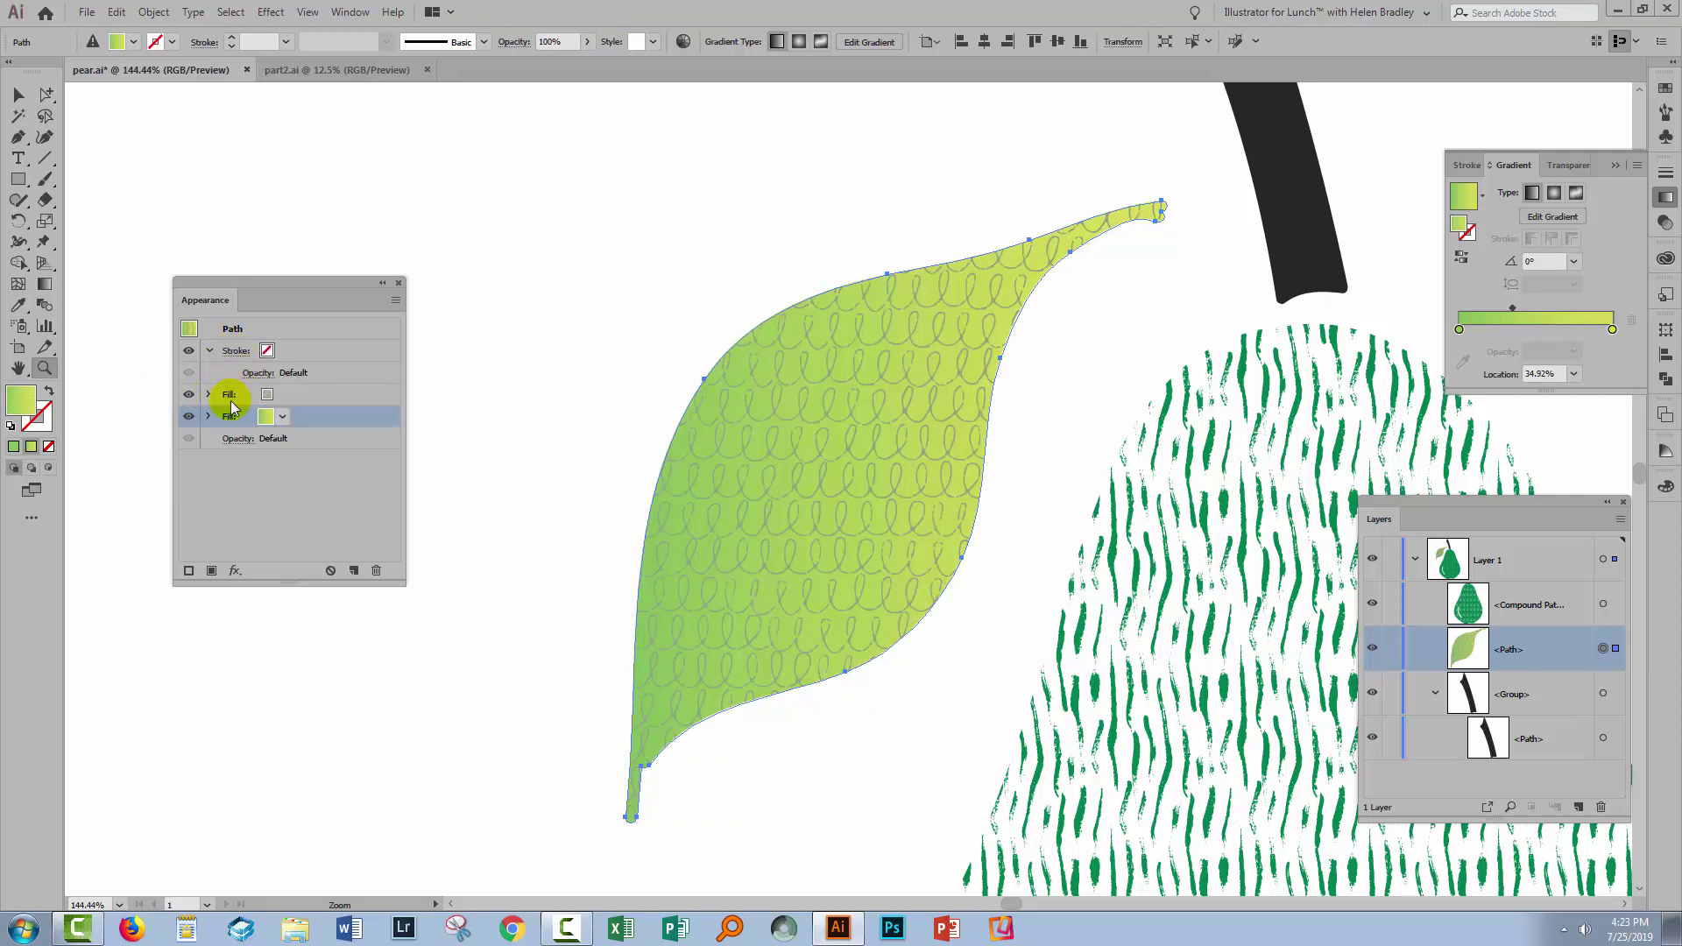
click(209, 394)
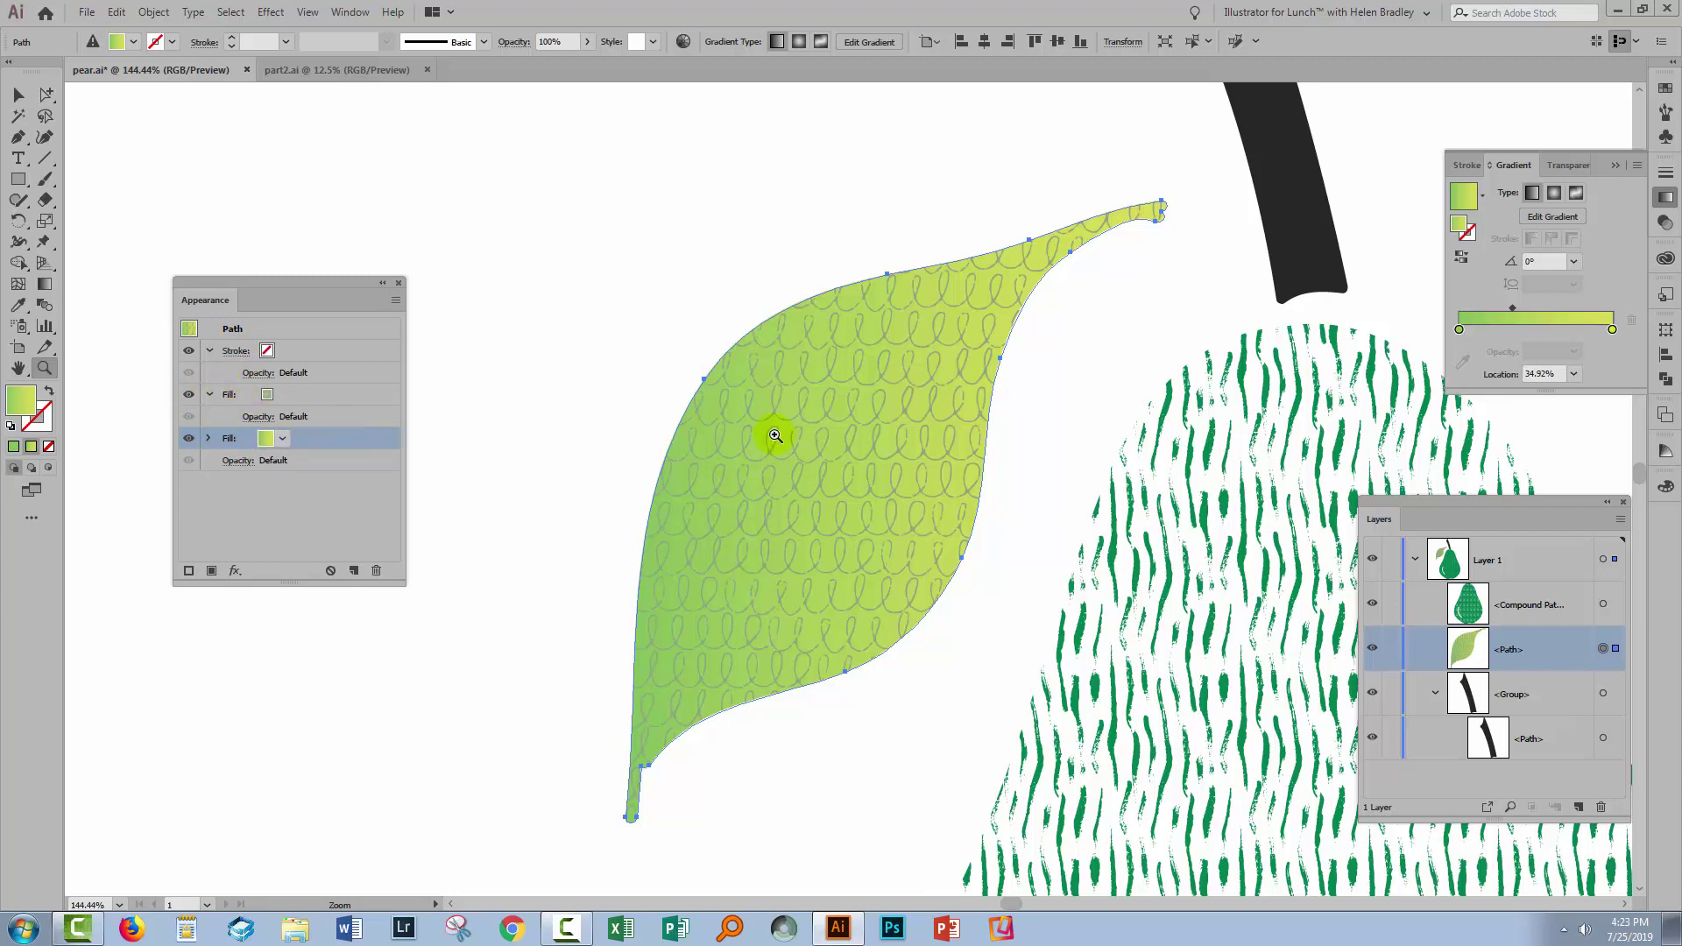
click(257, 417)
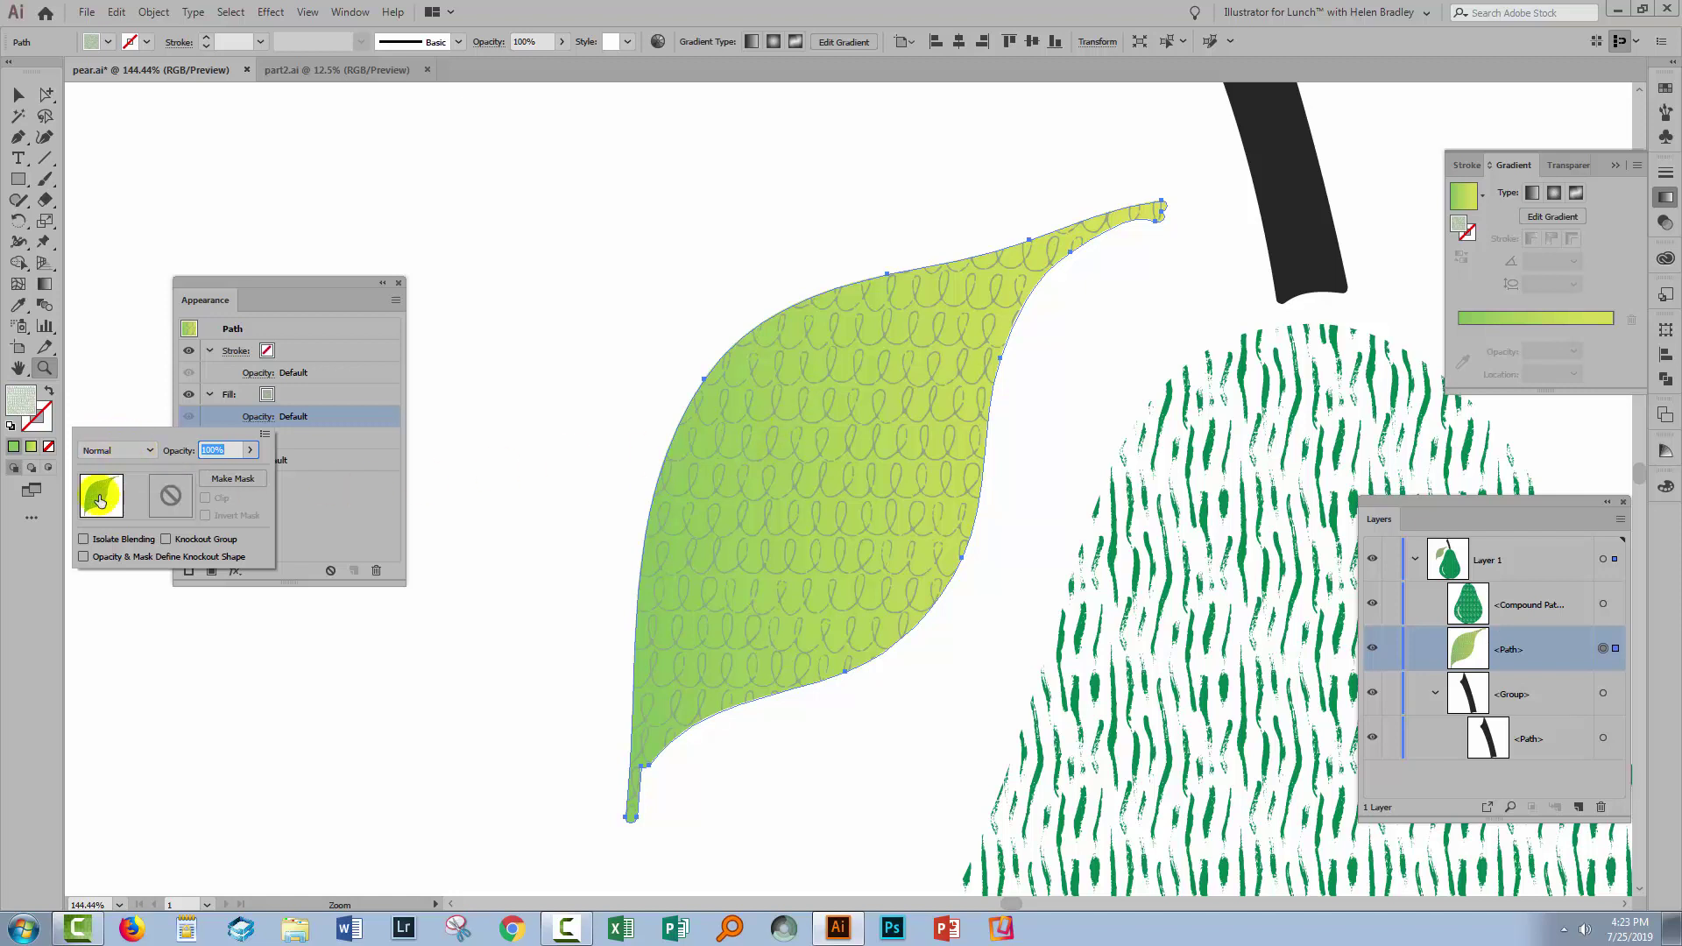
click(114, 452)
click(113, 451)
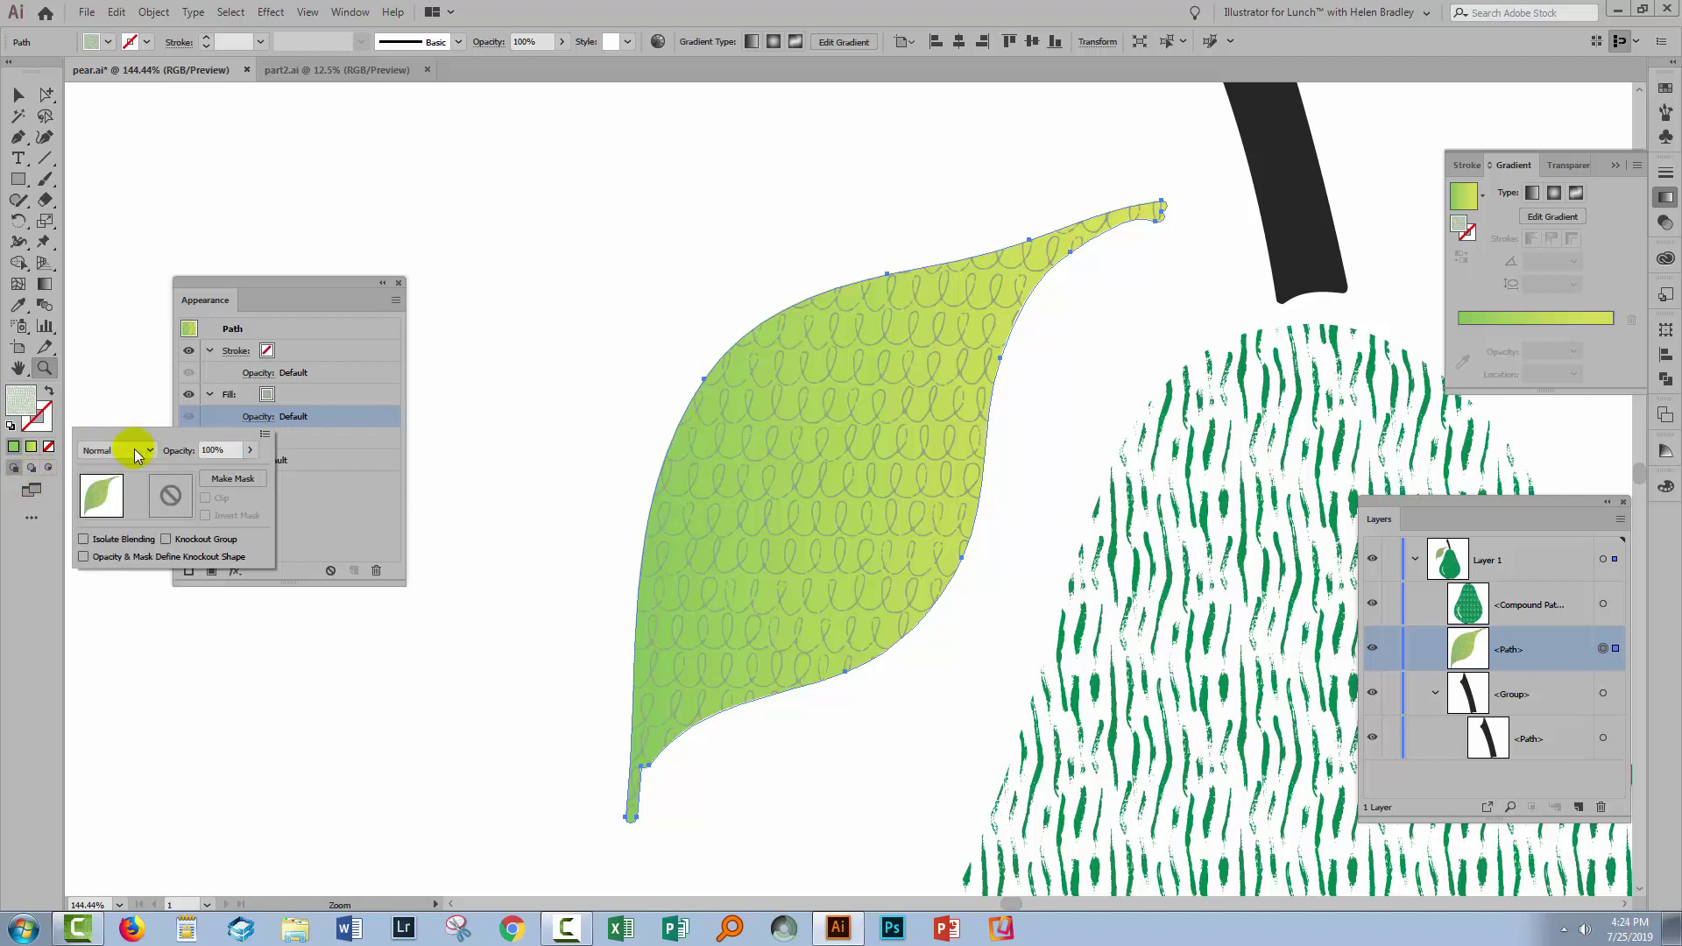
click(134, 451)
click(113, 616)
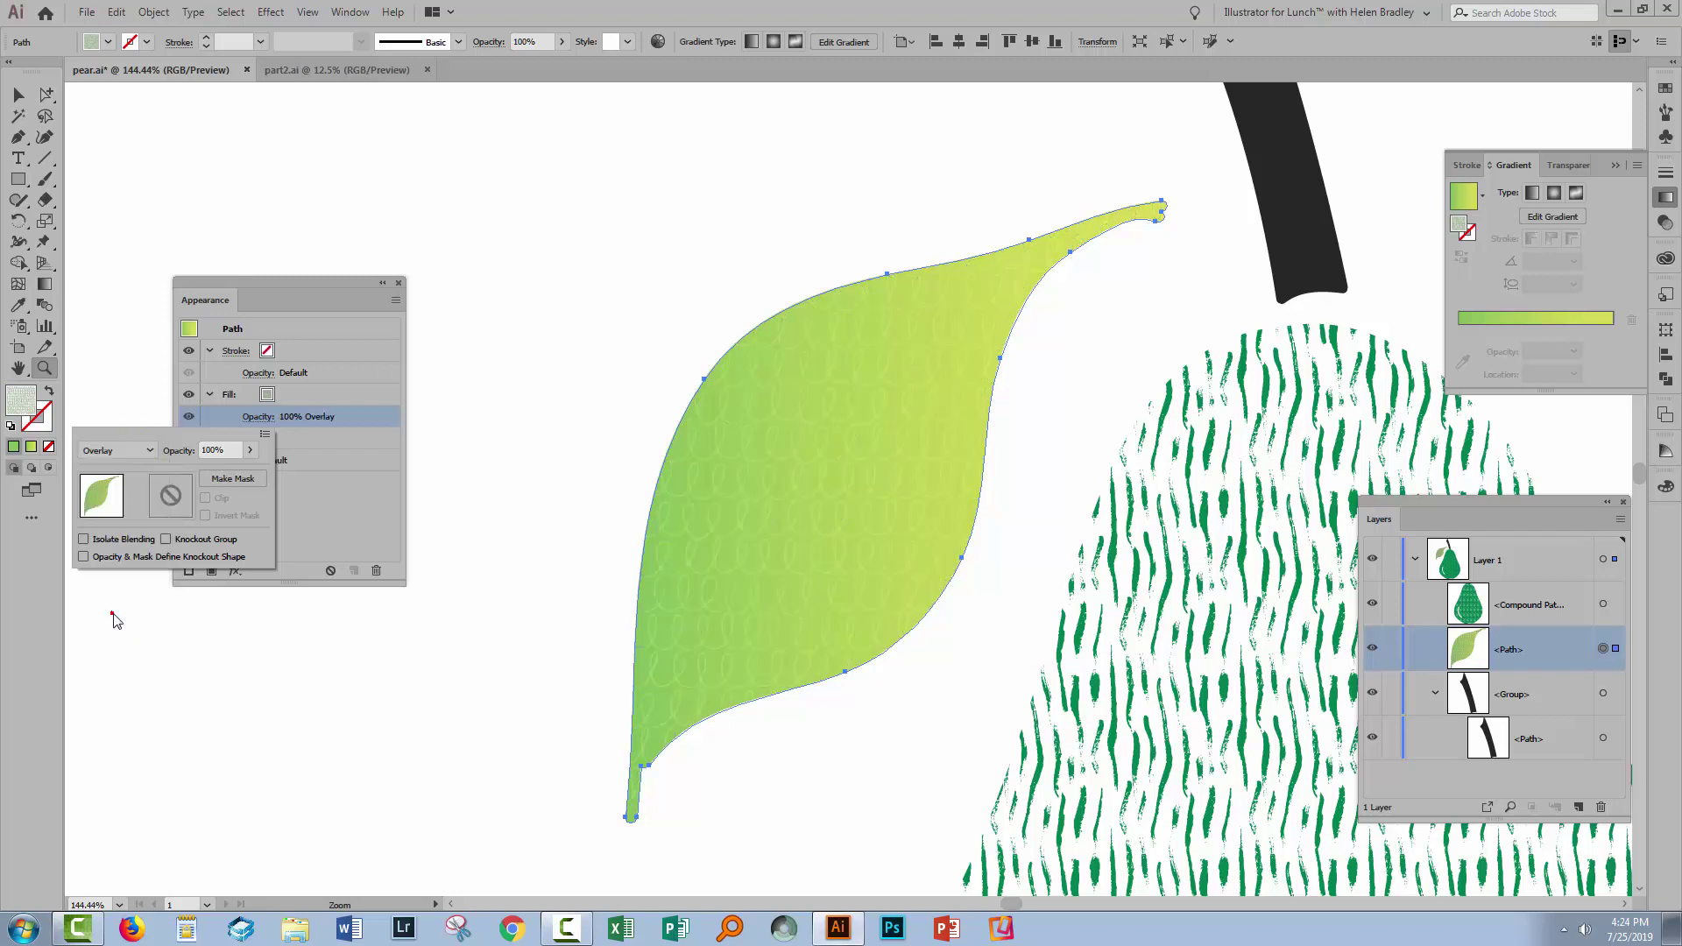
click(110, 450)
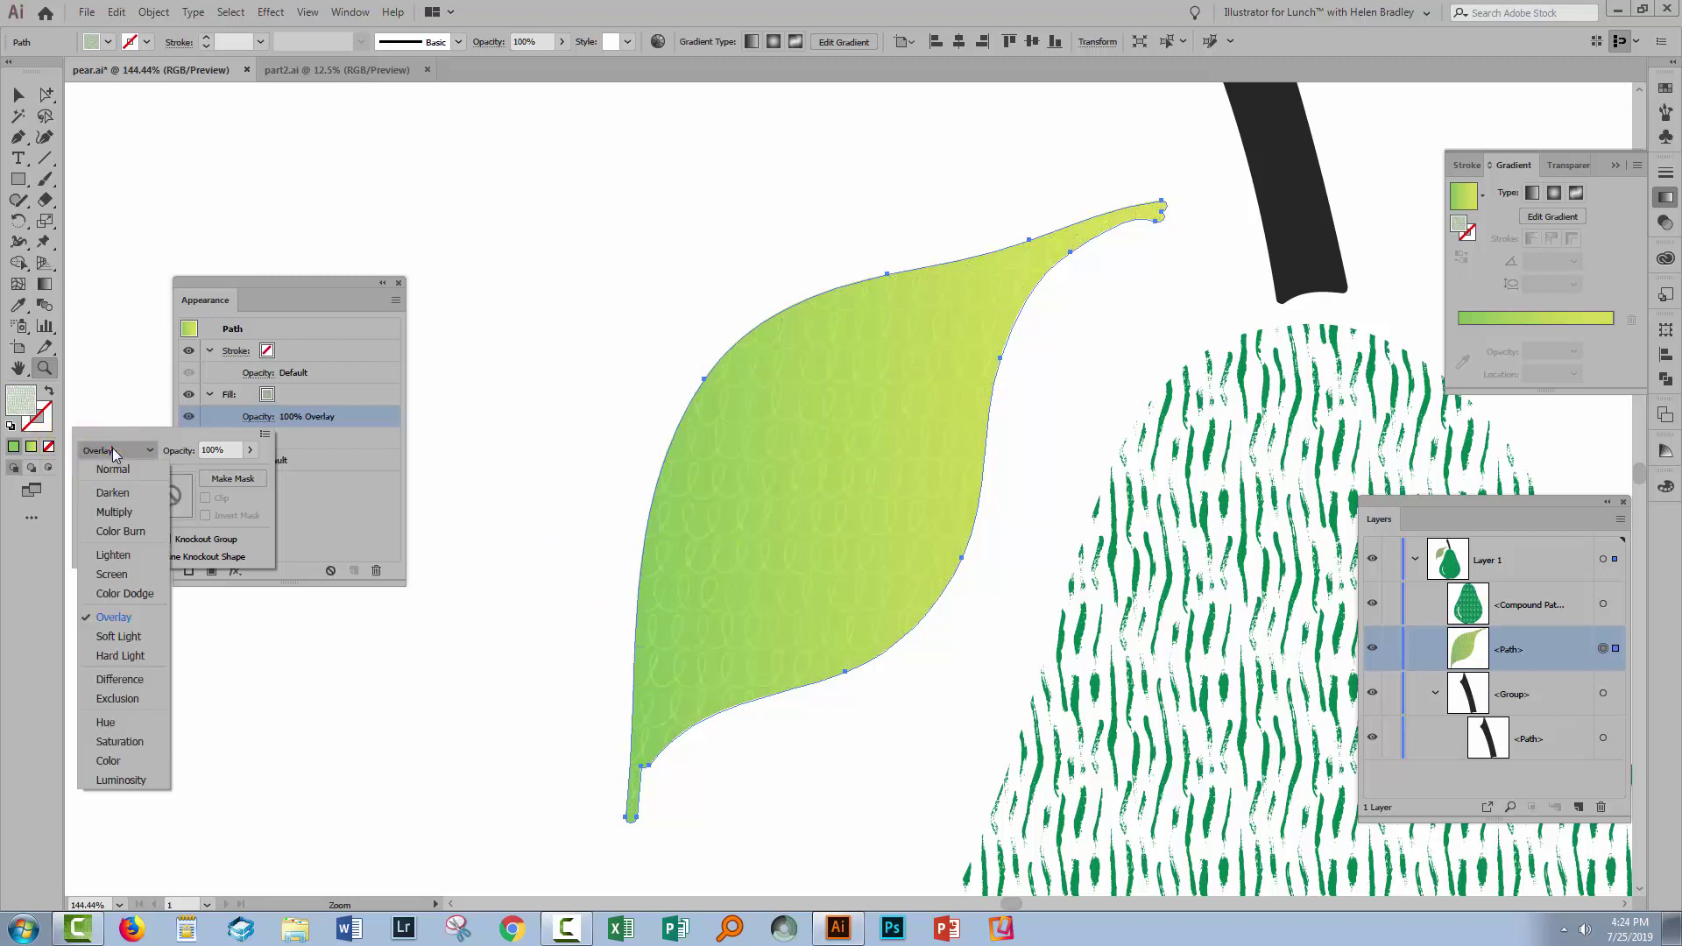
click(120, 532)
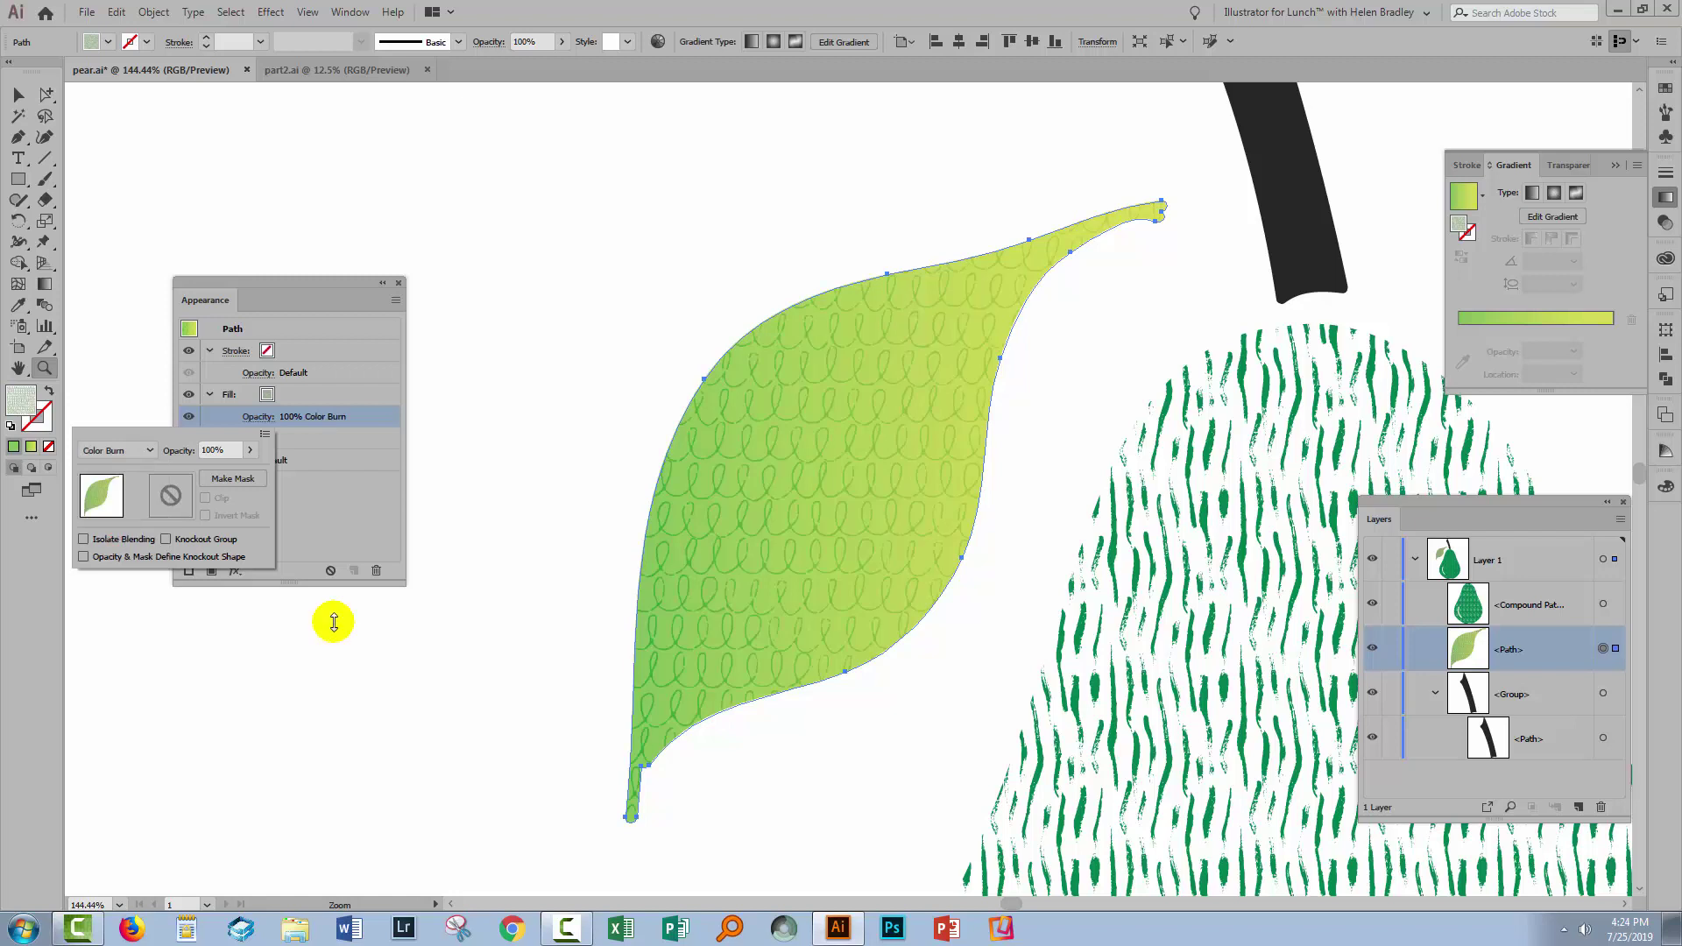
click(334, 286)
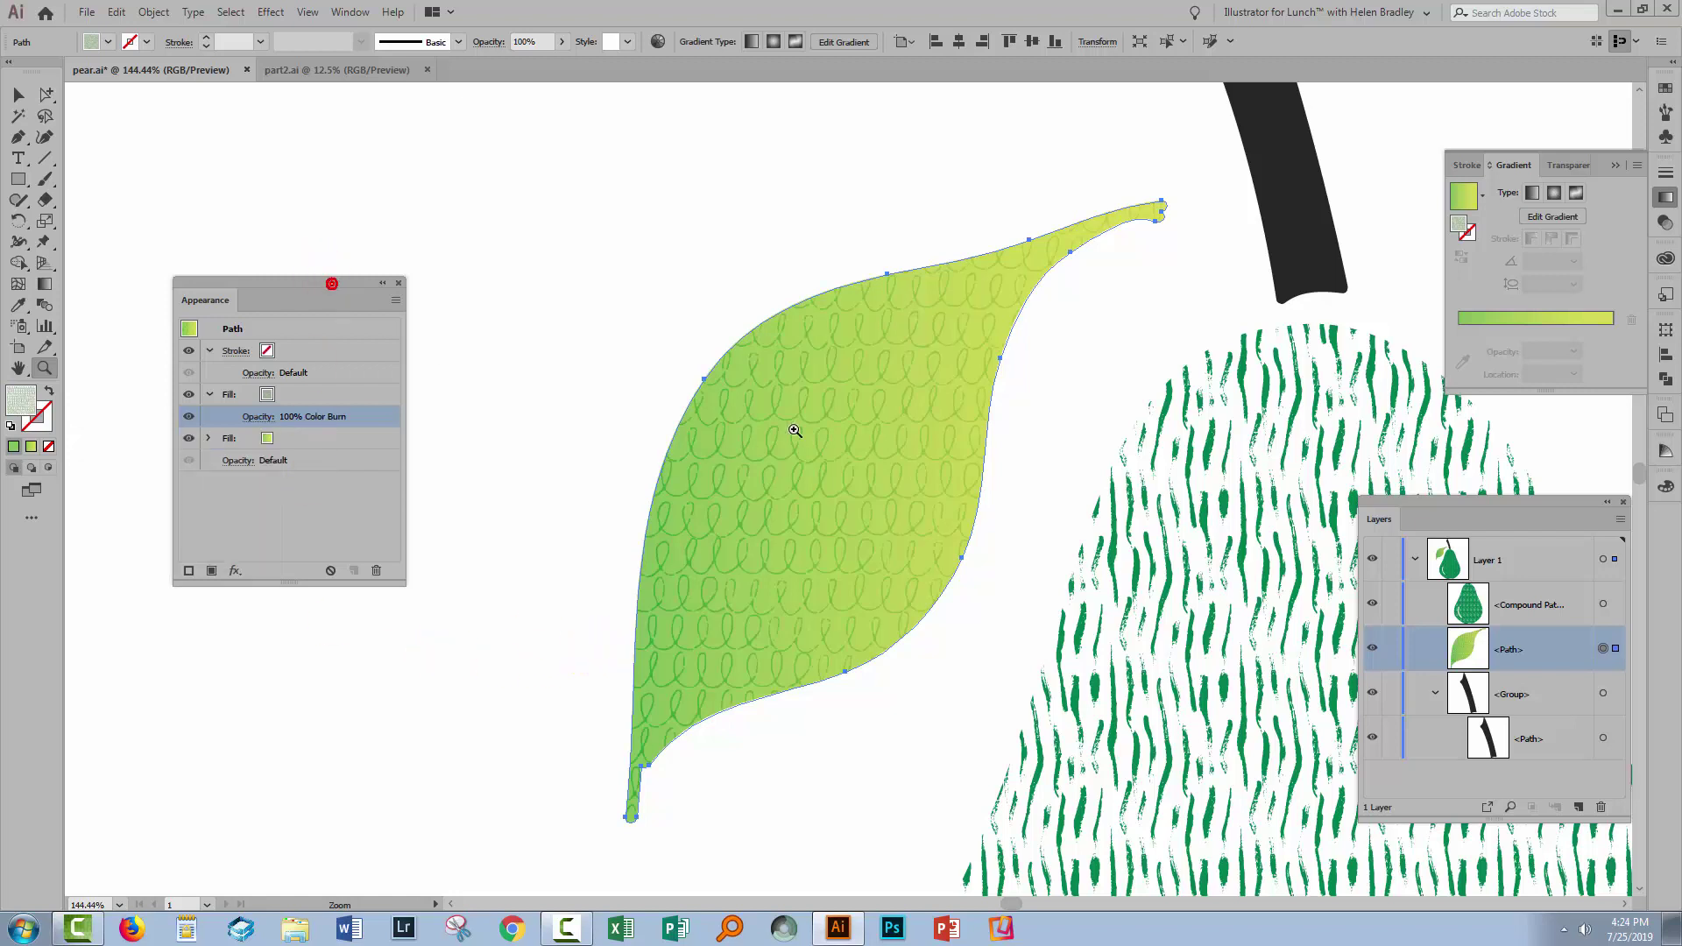
Close the Appearance panel and deselect the leaf with the whole artboard in view
click(397, 287)
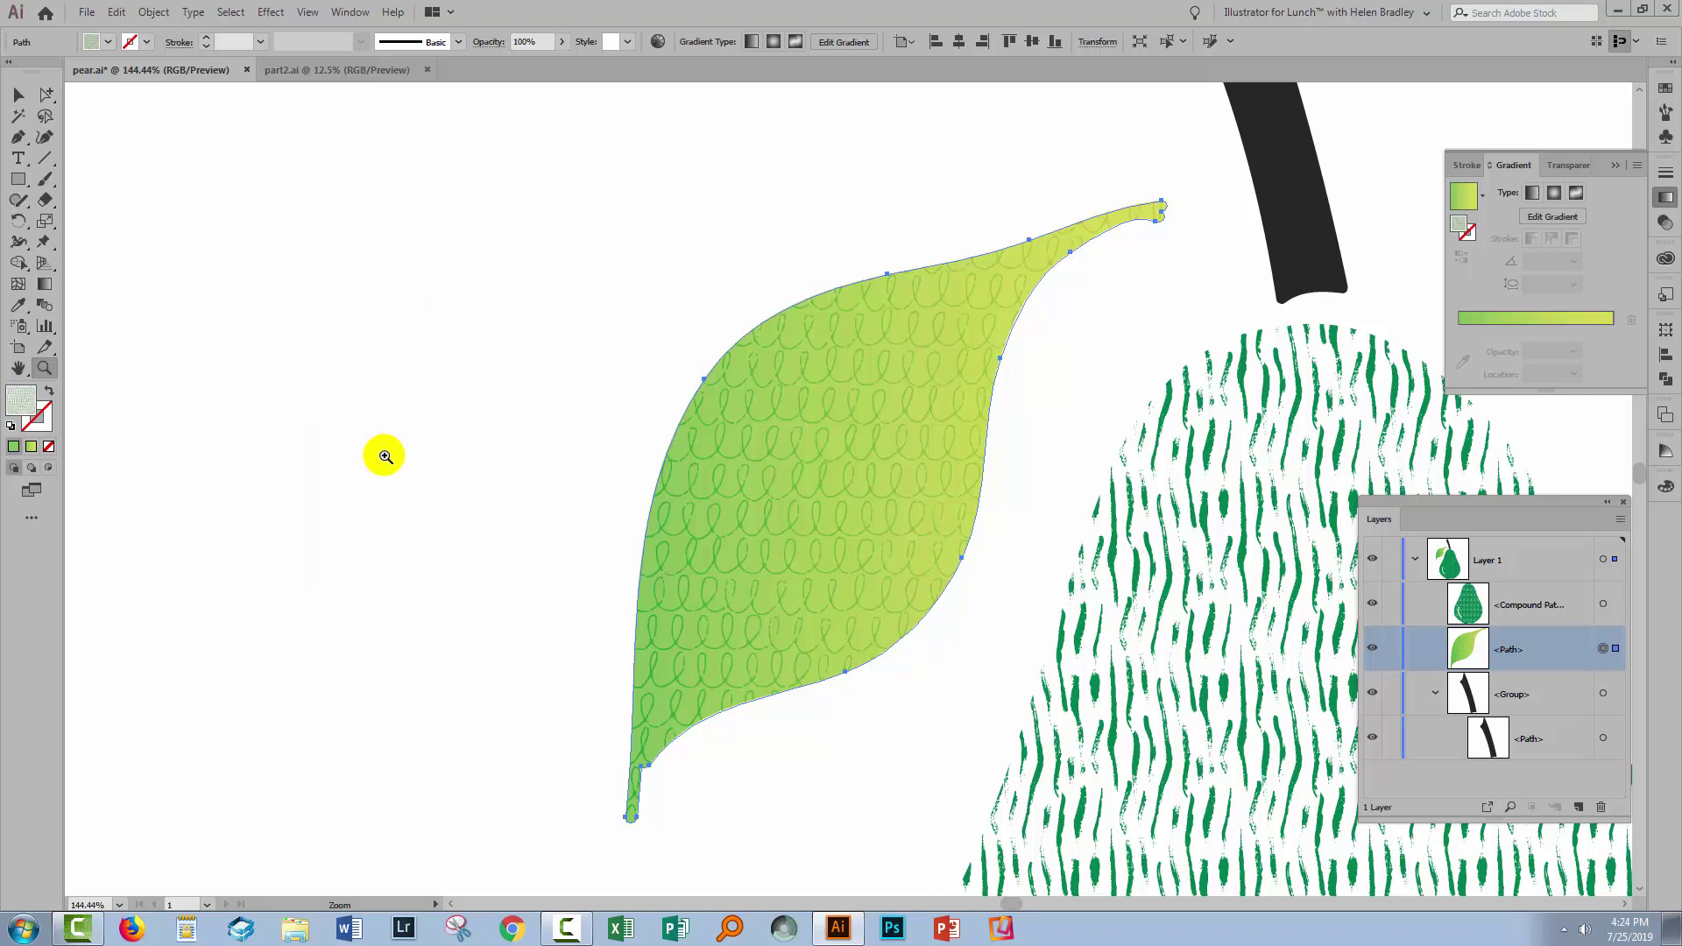
key(v)
key(ctrl+0)
click(559, 605)
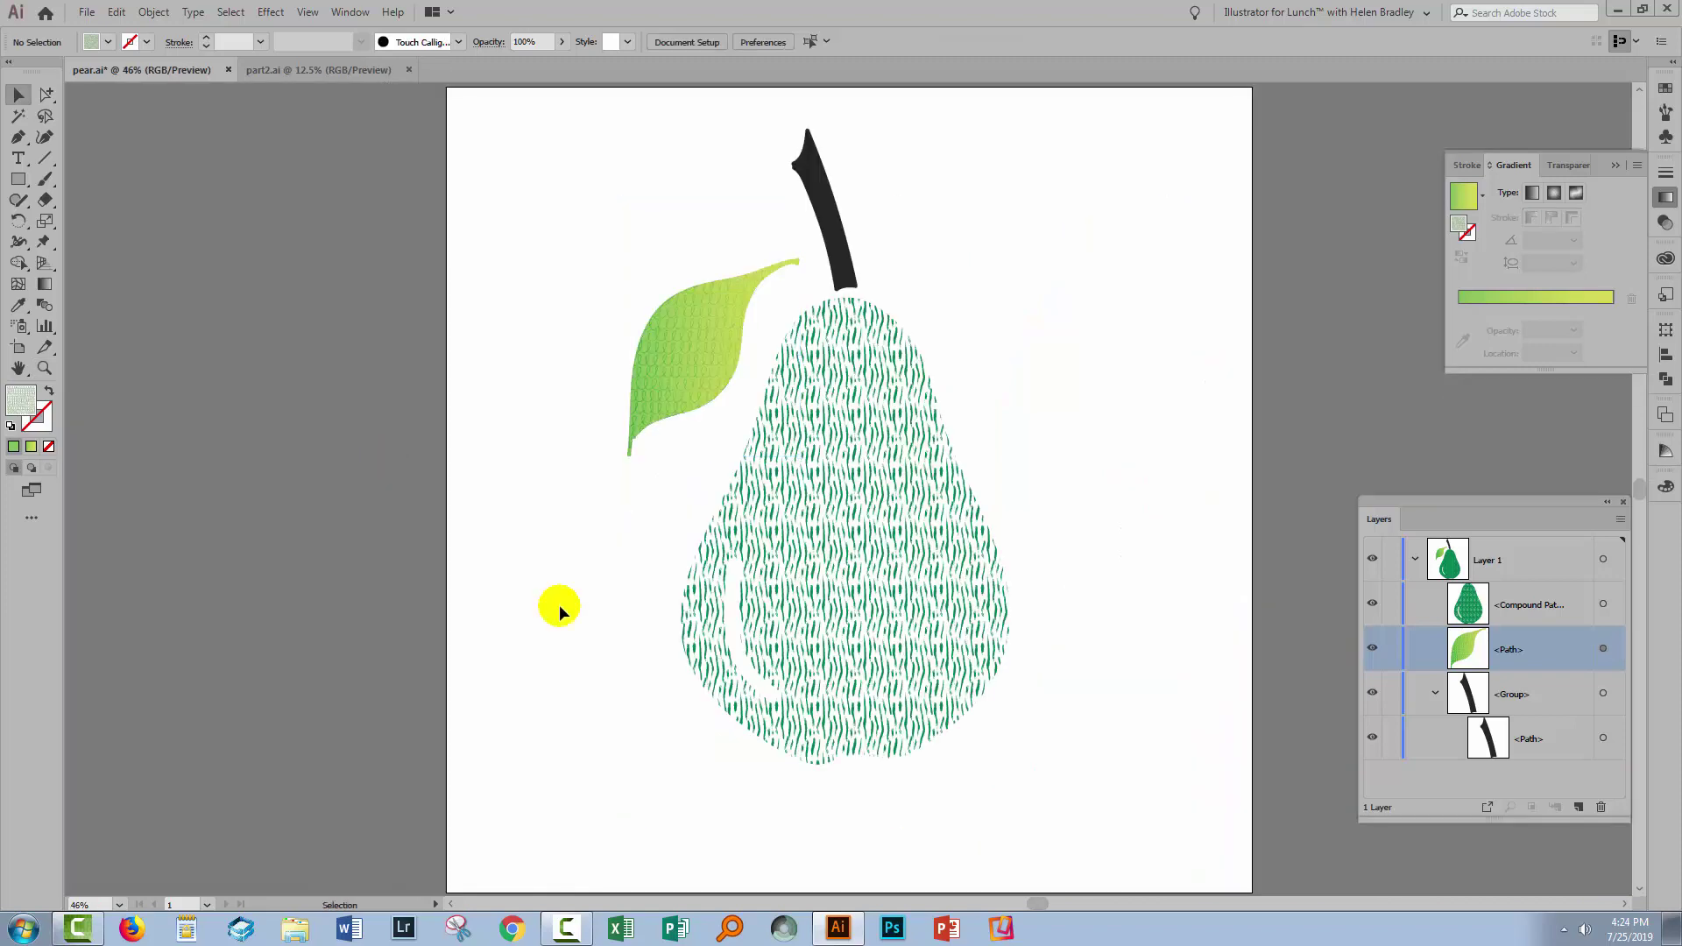